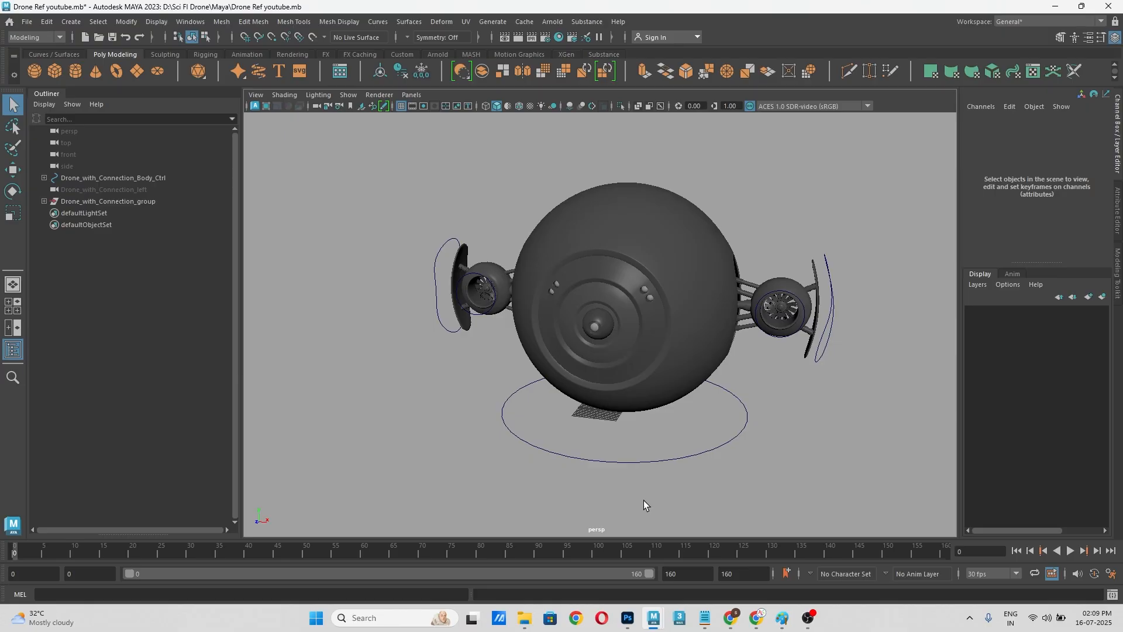
Step: Select the ring control beneath the drone and examine from several angles which parts it drives
mouse_move(782, 445)
alt+mouse_down()
mouse_move(760, 419)
mouse_move(610, 422)
mouse_move(745, 393)
mouse_move(714, 433)
mouse_move(774, 440)
alt+mouse_up()
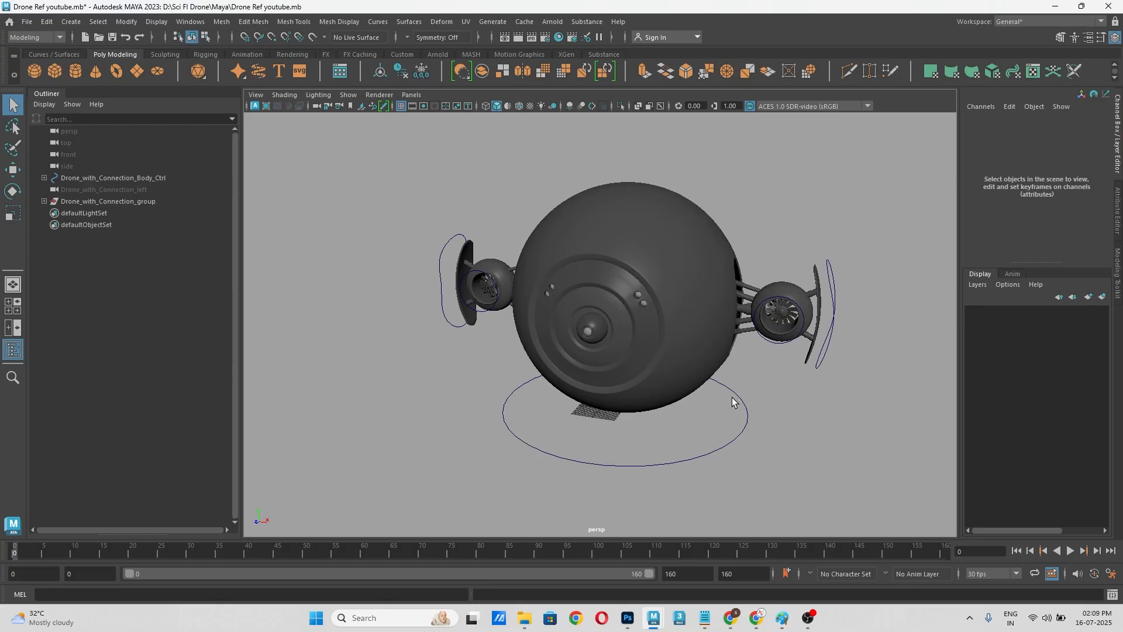
alt+drag(727, 397, 690, 357)
click(734, 479)
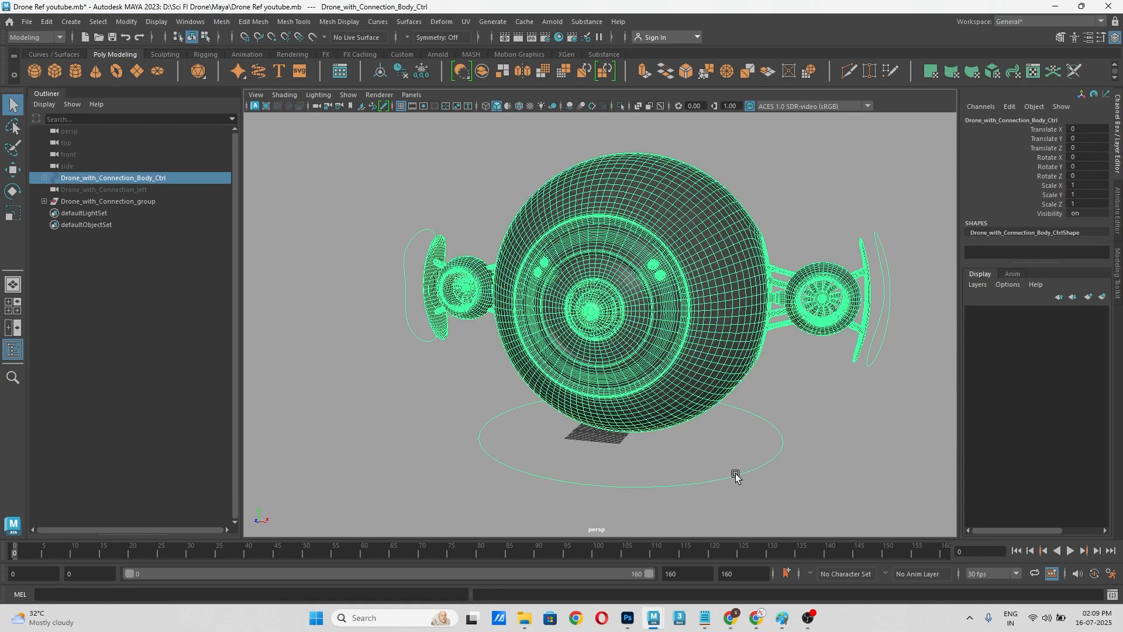
key(w)
click(806, 455)
click(780, 447)
alt+drag(843, 468, 693, 429)
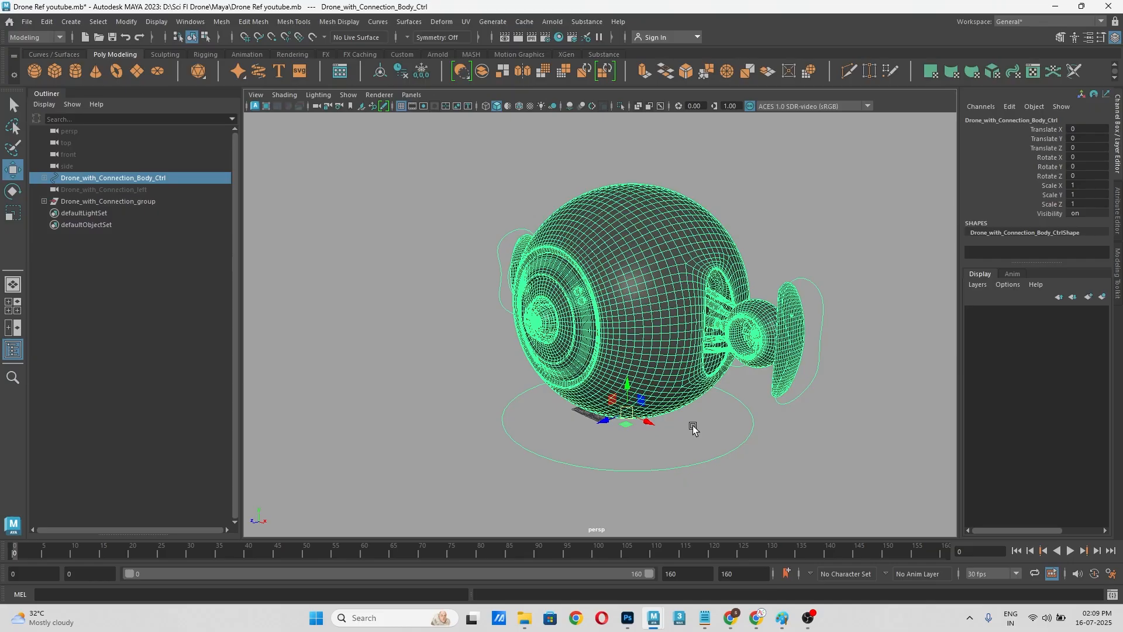
click(416, 381)
alt+drag(416, 381, 561, 416)
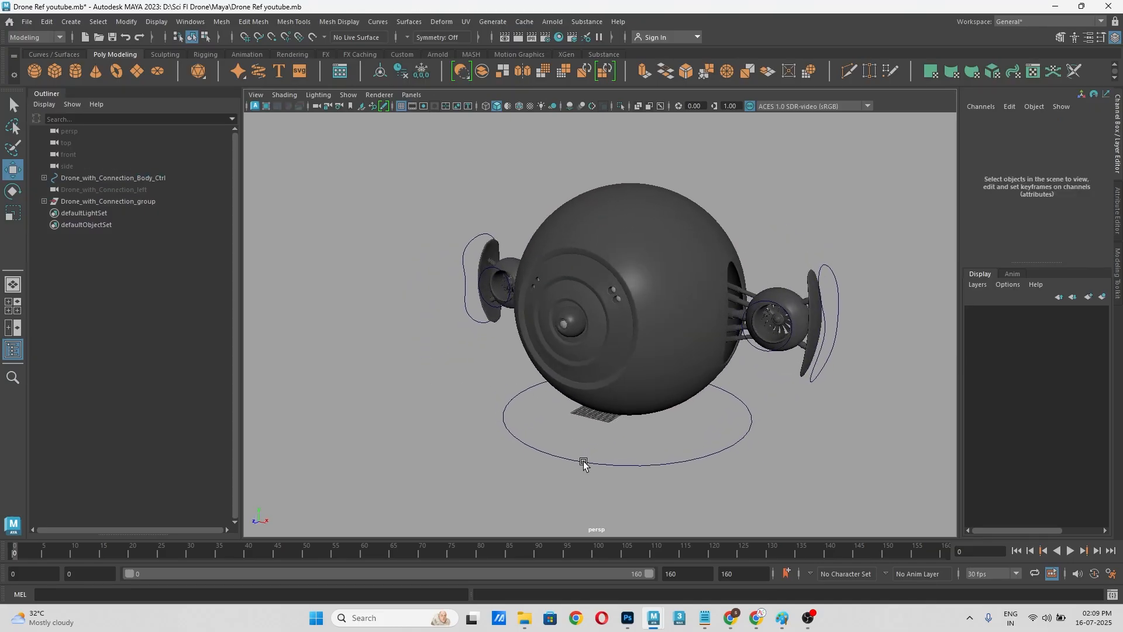
Step: Test the body control by moving the whole drone along the X axis, and undo the move
click(713, 446)
click(791, 443)
scroll(775, 371, up, 2)
alt+middle_drag(797, 364, 674, 342)
click(658, 417)
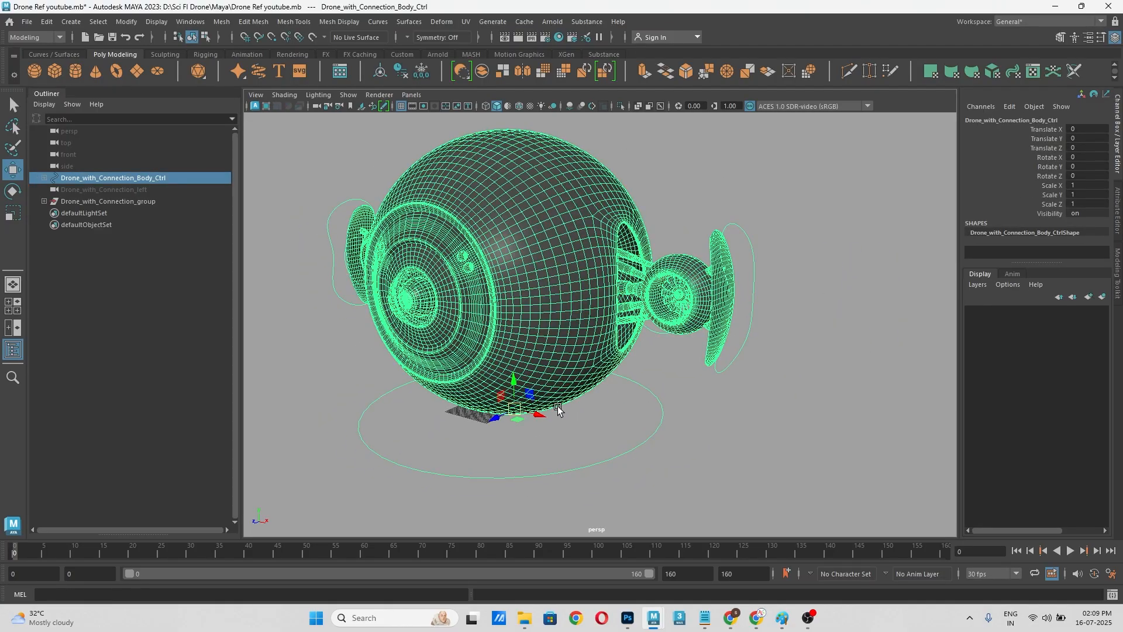
drag(539, 407, 579, 432)
key(ctrl+z)
key(ctrl+z)
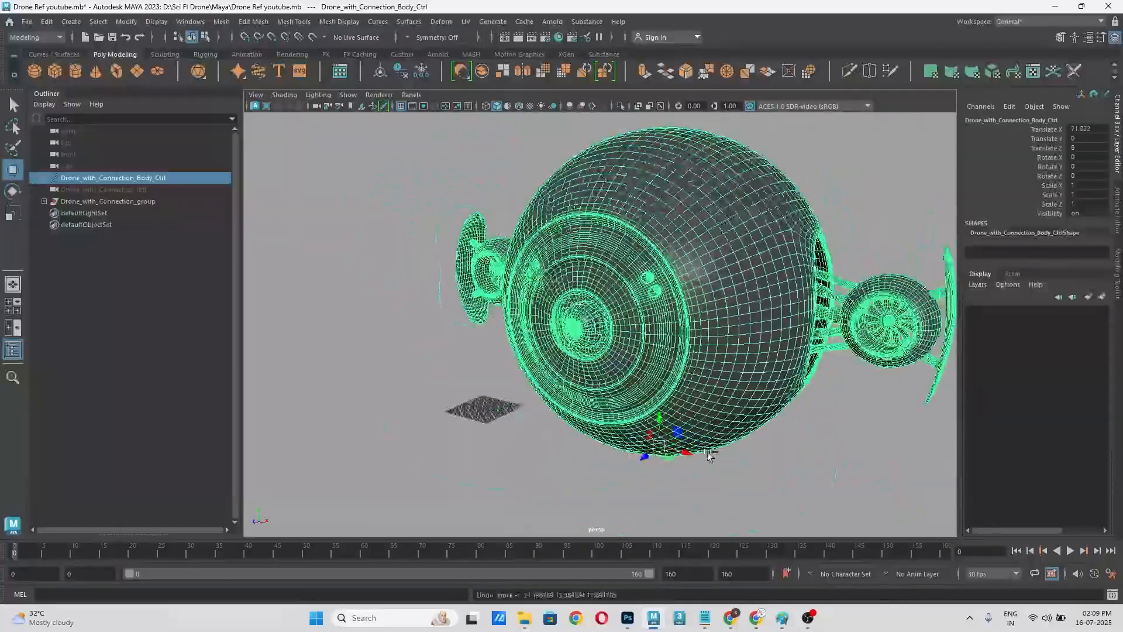
click(772, 481)
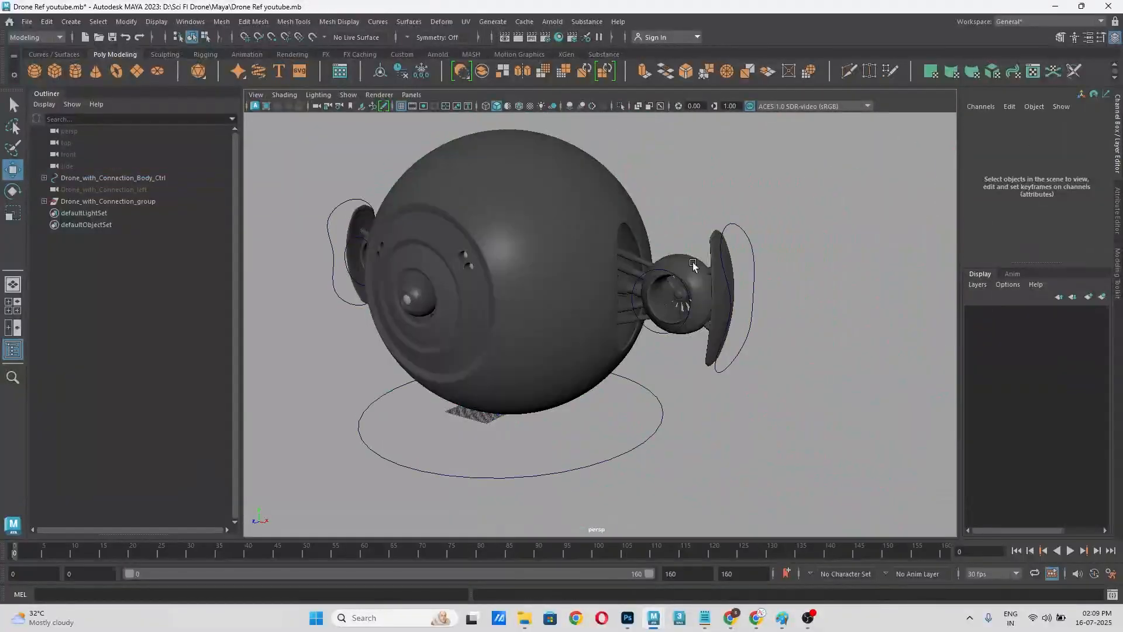
Step: Test the left connection control by sliding the side assembly along the X axis, and undo the move
click(754, 288)
mouse_move(764, 304)
mouse_down()
mouse_move(673, 286)
mouse_move(797, 328)
mouse_move(767, 316)
mouse_up()
key(ctrl+z)
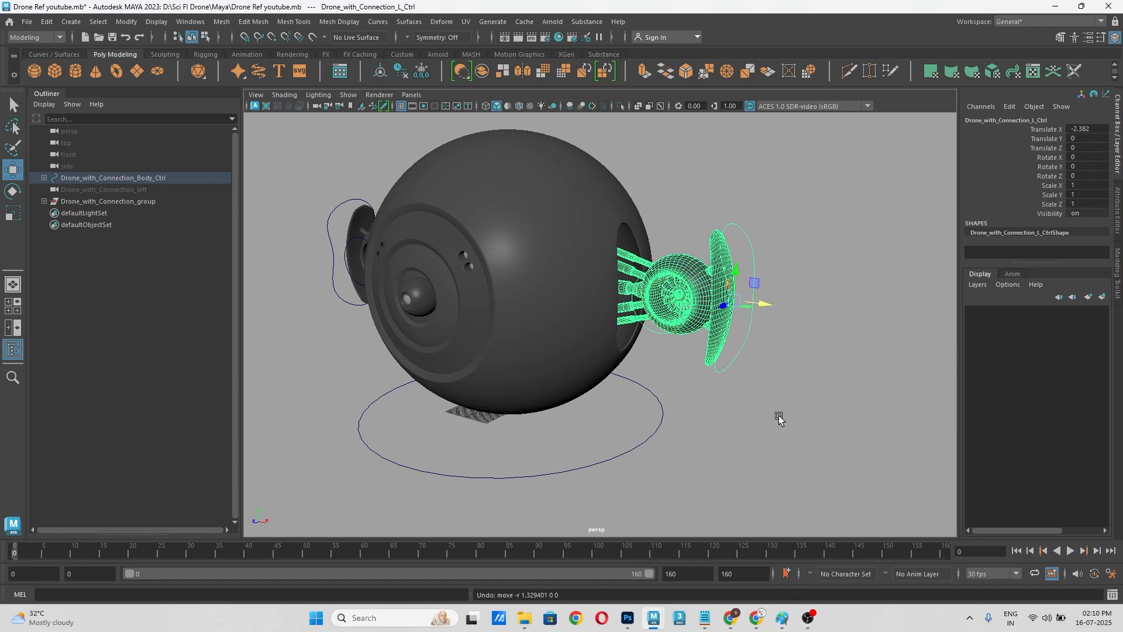
alt+drag(674, 391, 702, 261)
click(743, 374)
Step: Test the left wing control by rotating the fan blades, and undo the rotation
click(739, 240)
scroll(739, 240, up, 3)
key(e)
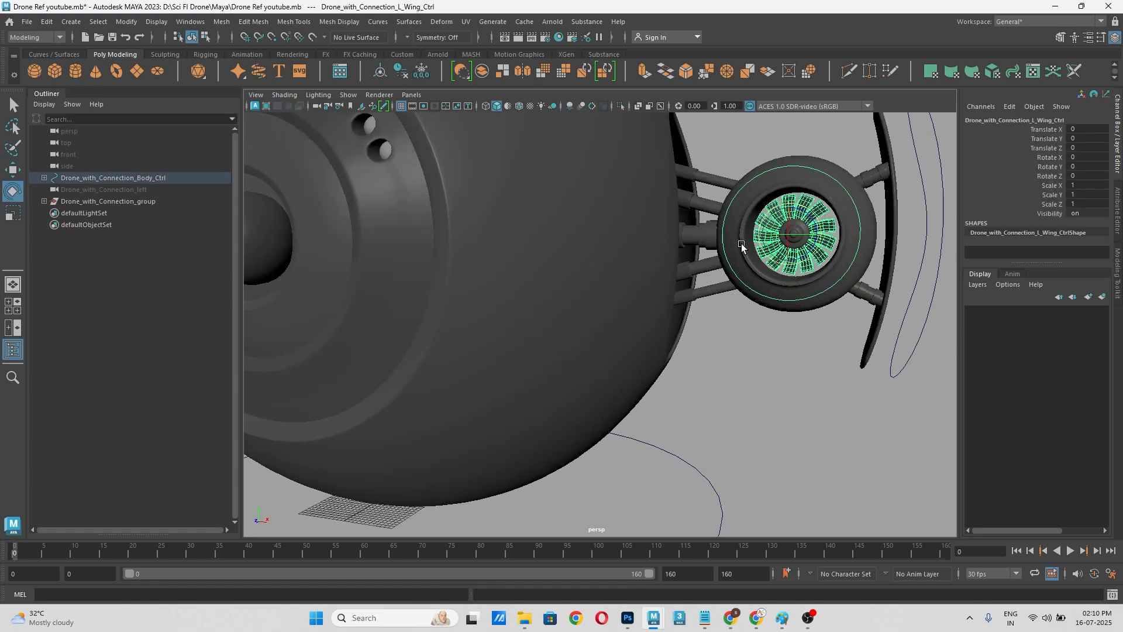
drag(812, 218, 786, 398)
key(ctrl+z)
click(771, 401)
scroll(770, 380, down, 5)
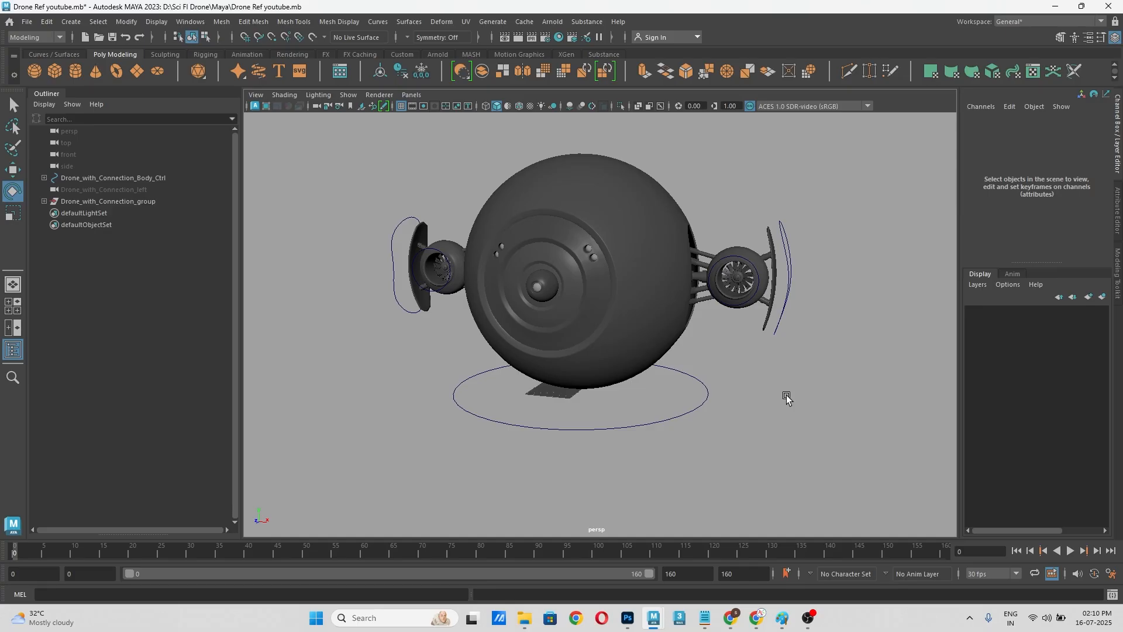
key(w)
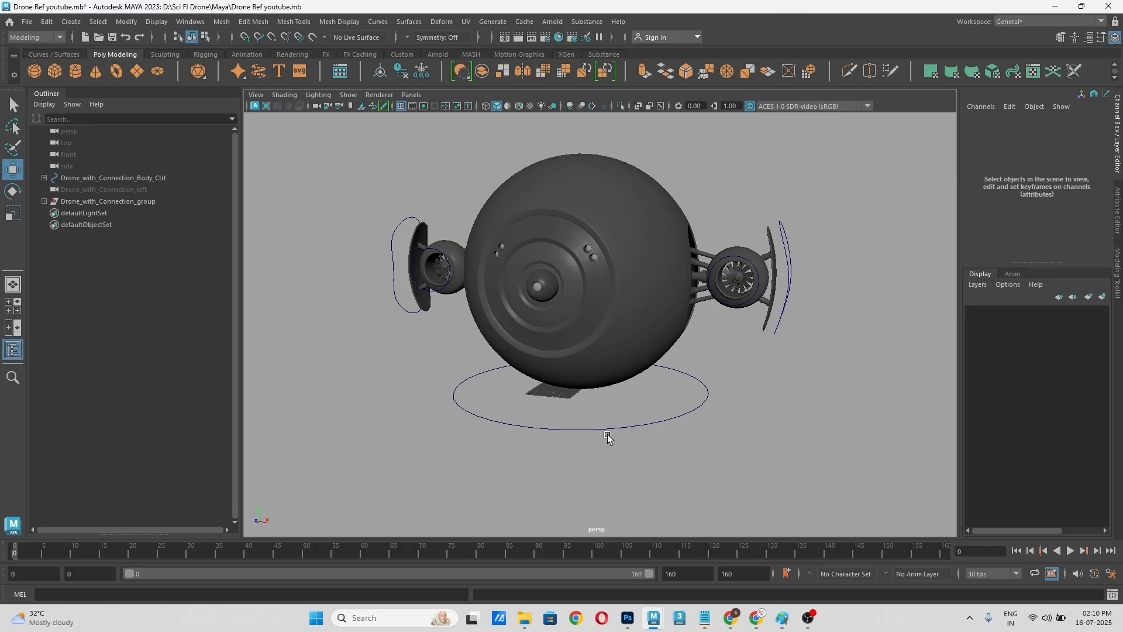
scroll(644, 424, down, 3)
alt+drag(651, 446, 685, 454)
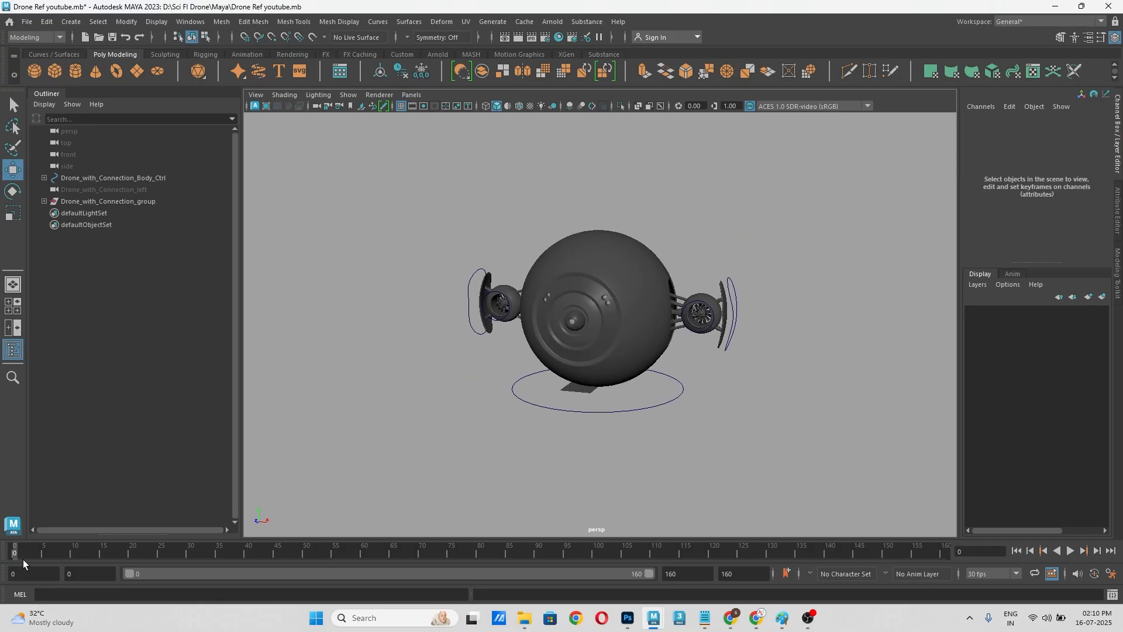
key(s)
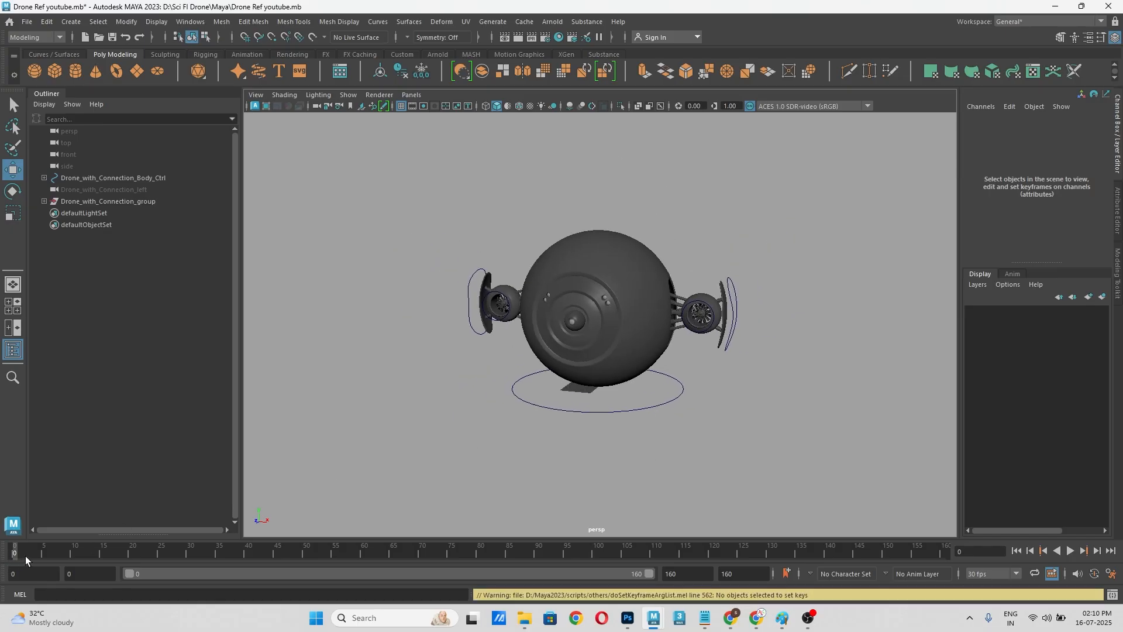
click(670, 403)
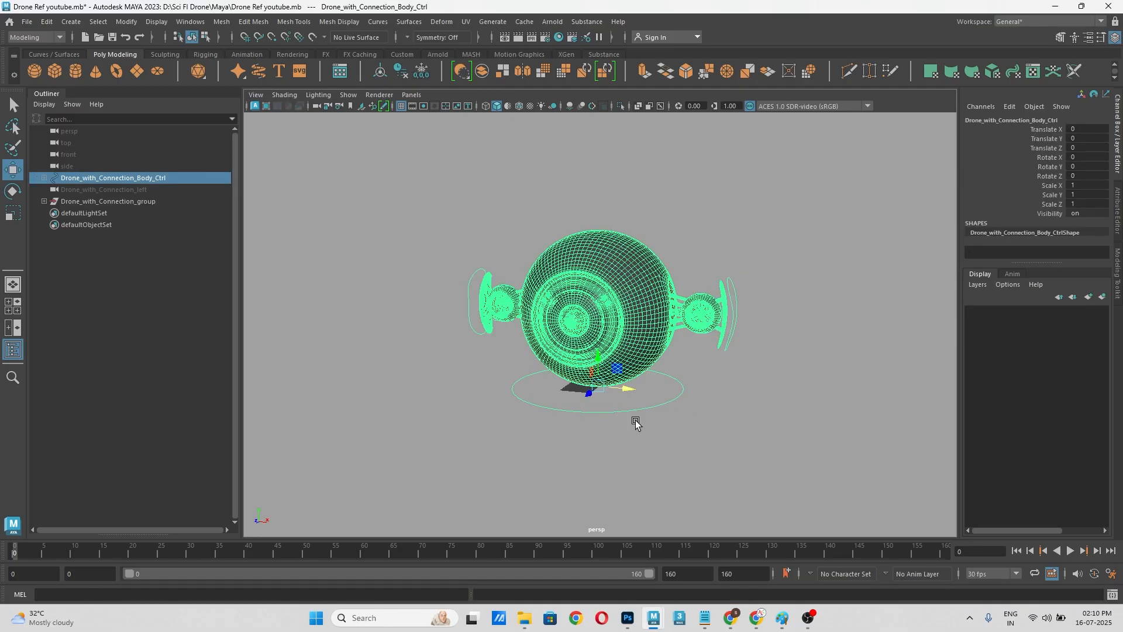
click(746, 397)
click(666, 402)
click(667, 468)
click(632, 409)
click(635, 462)
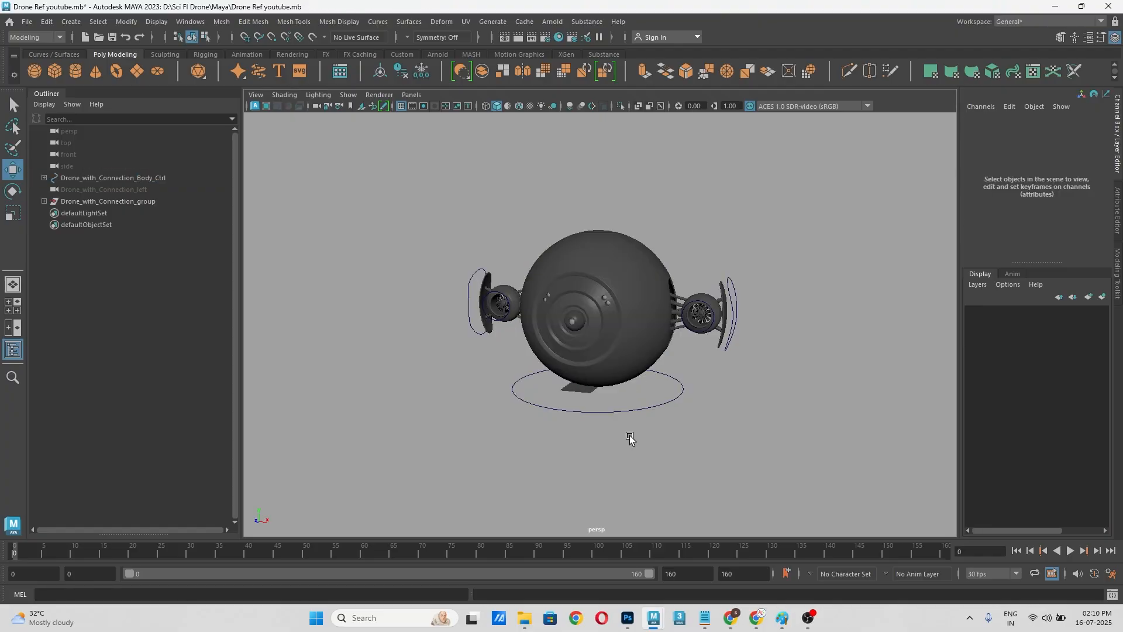
Step: Key all channels of the drone's body control at frame 0
click(638, 409)
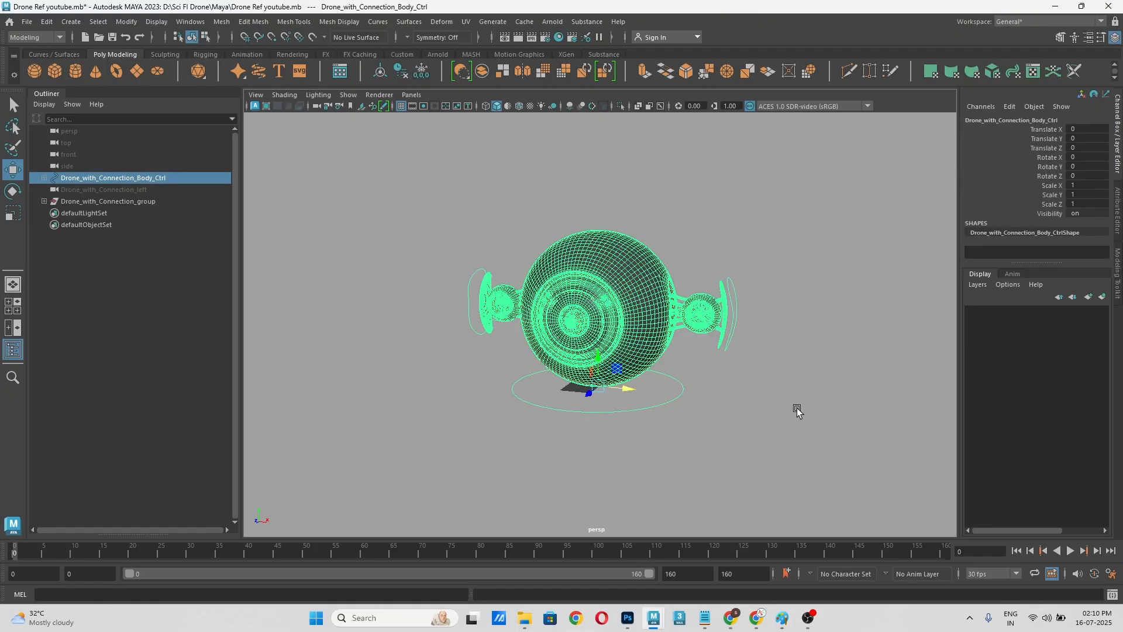
click(673, 409)
click(663, 403)
key(s)
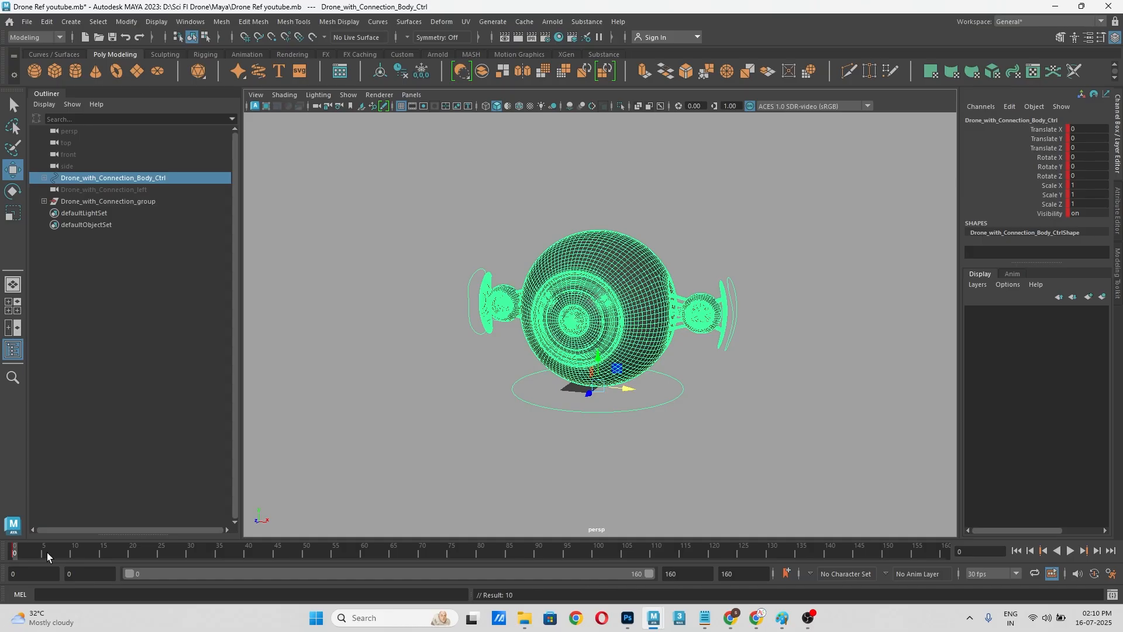
Step: Turn on automatic keyframing and delete the keys from all channels of the body control, Translate X through Visibility
click(1095, 574)
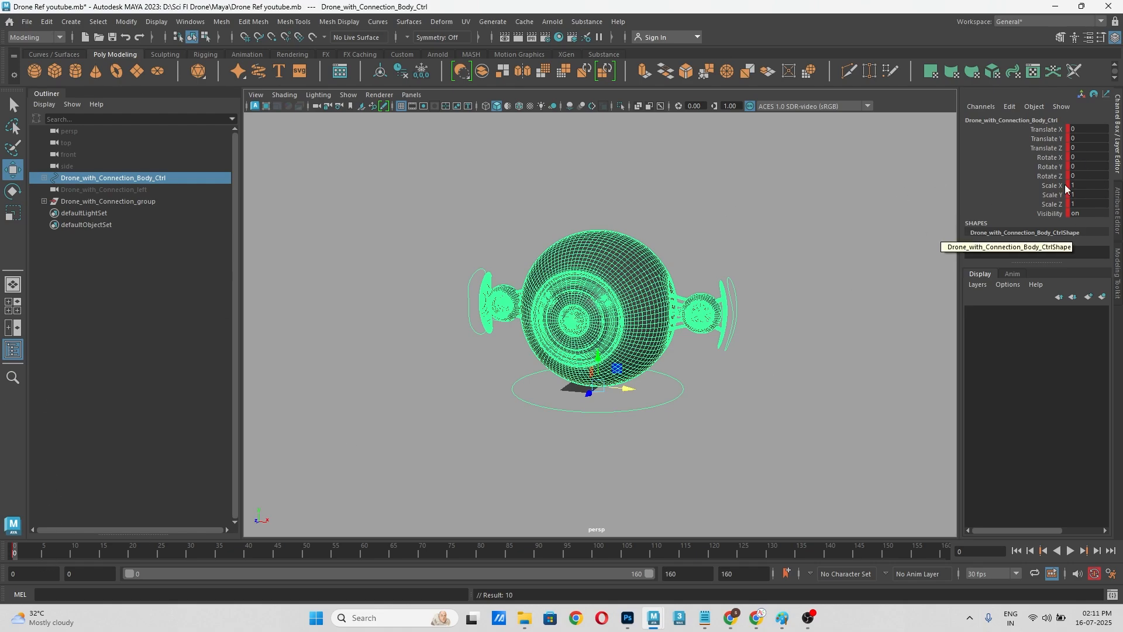
drag(1049, 130, 1048, 222)
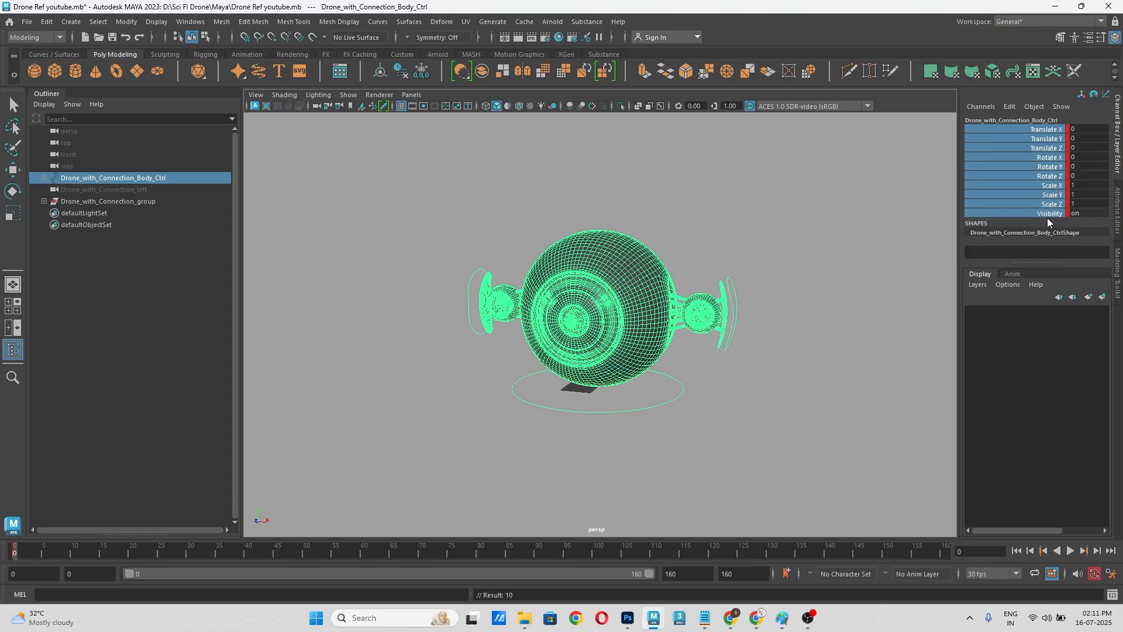
right_click(1048, 221)
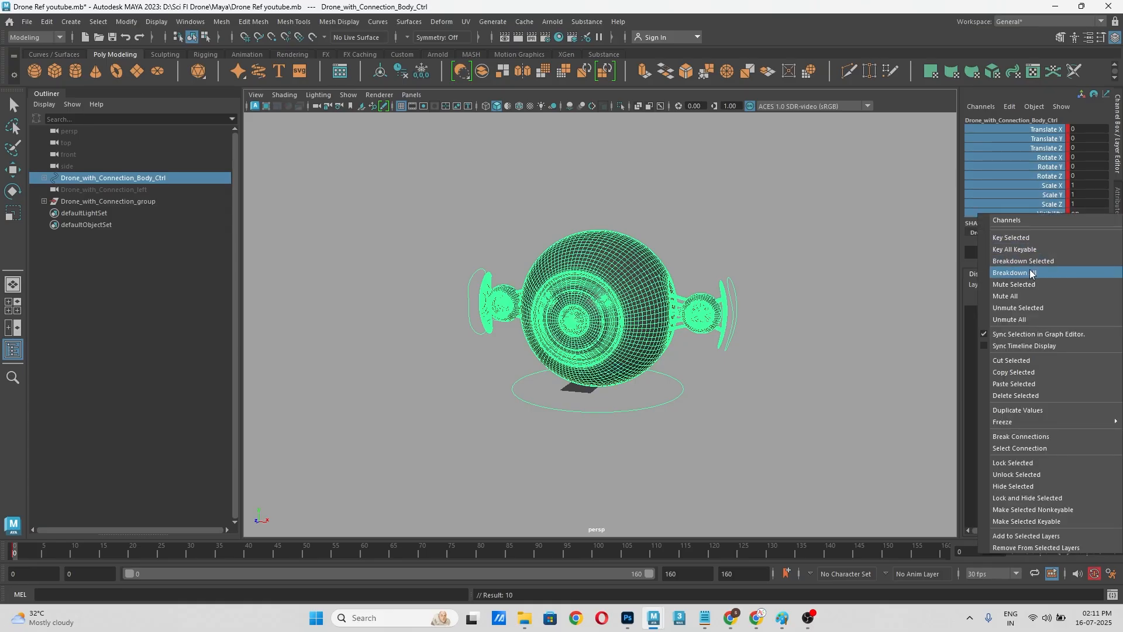
click(1016, 397)
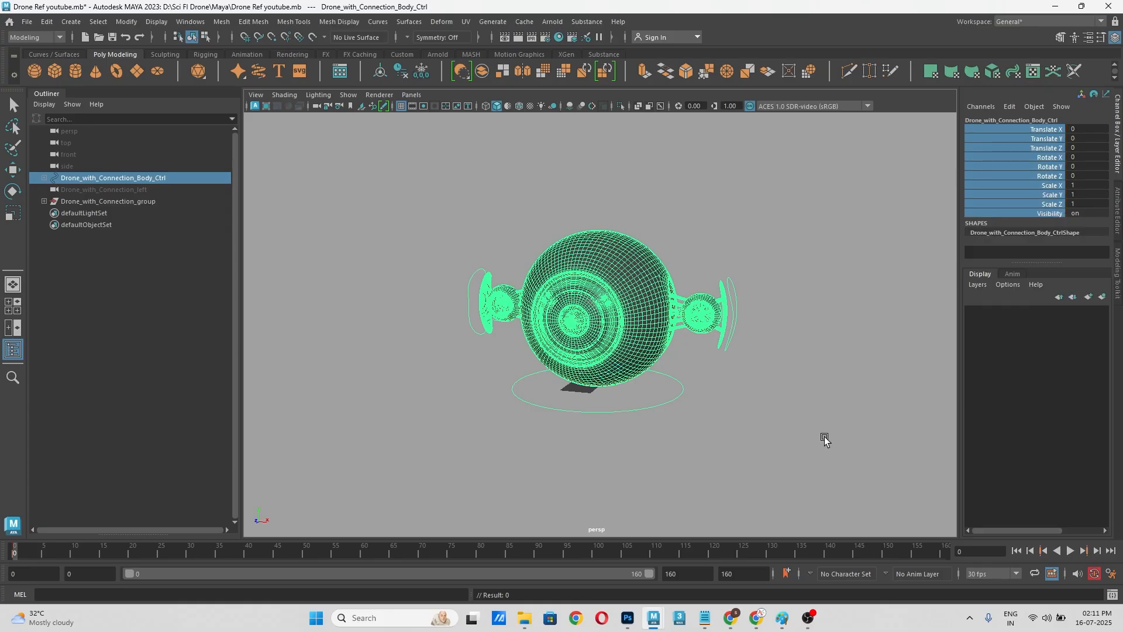
click(779, 453)
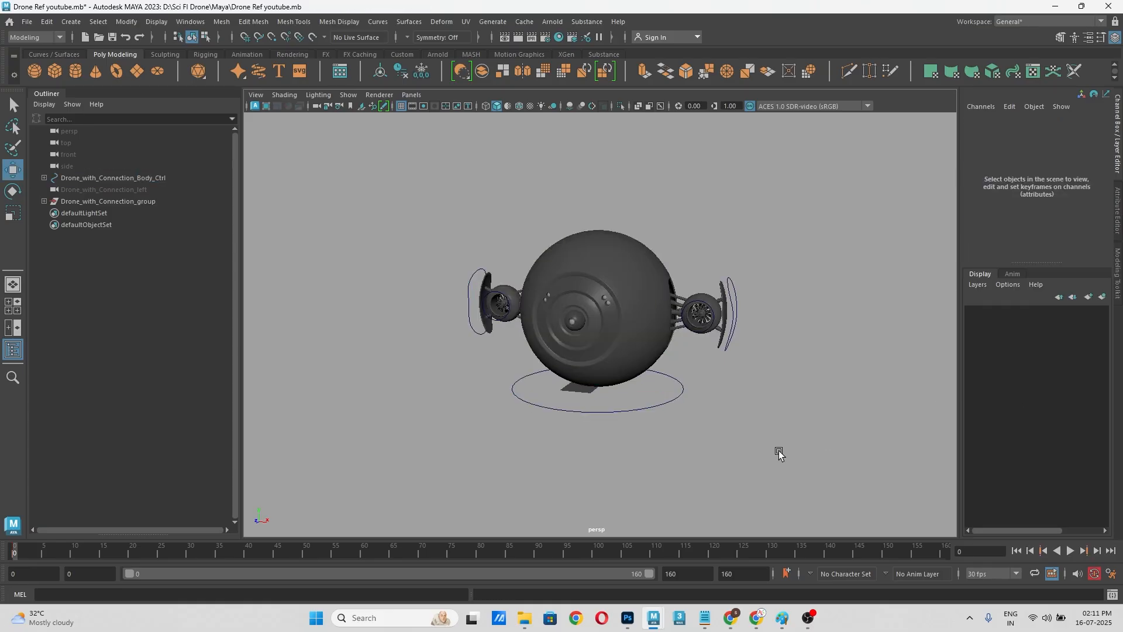
Step: Try raising the drone with its body control to a Translate Y of about 50, and undo the move
click(611, 411)
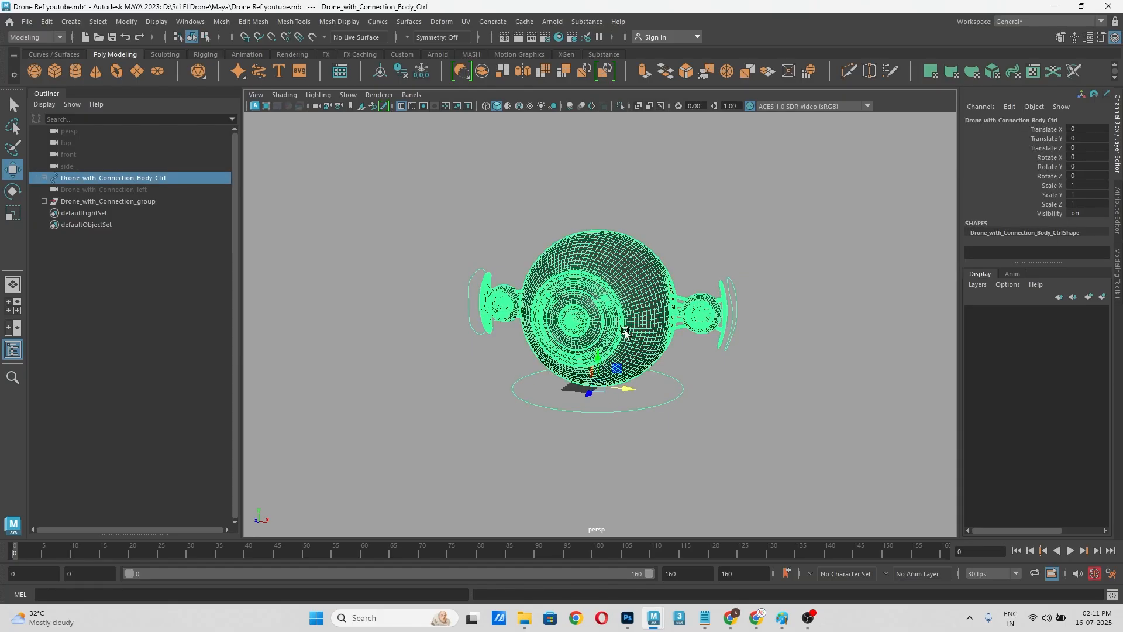
drag(597, 365, 595, 301)
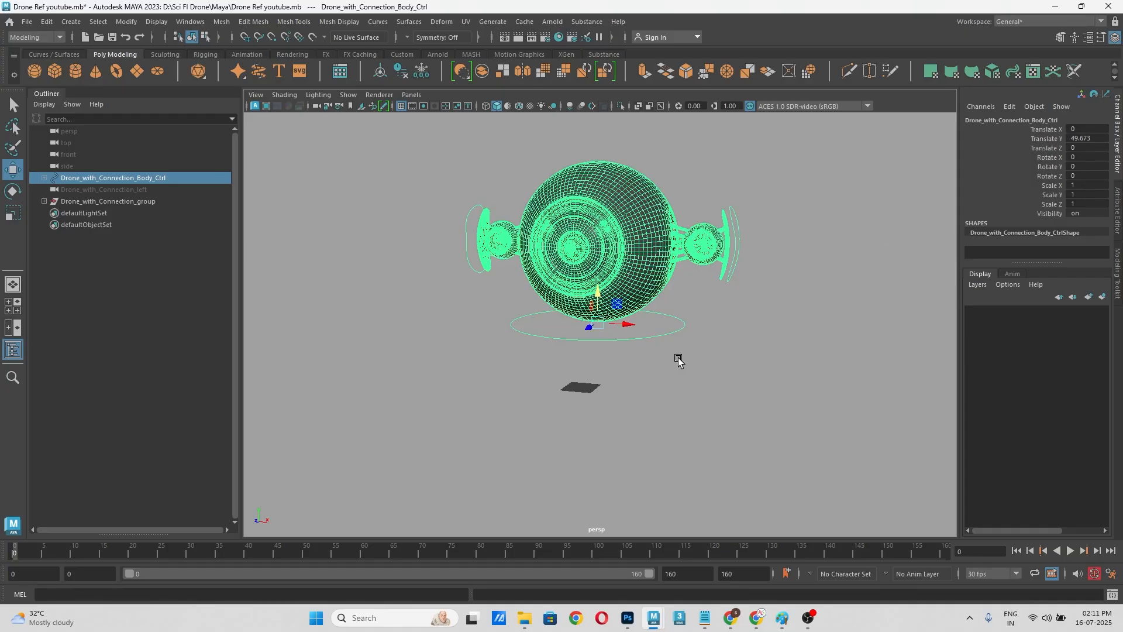
key(ctrl+z)
key(ctrl+z)
key(ctrl+z)
key(ctrl+z)
click(701, 403)
Step: Key only the Translate Y channel of the body control at frame 0
click(646, 407)
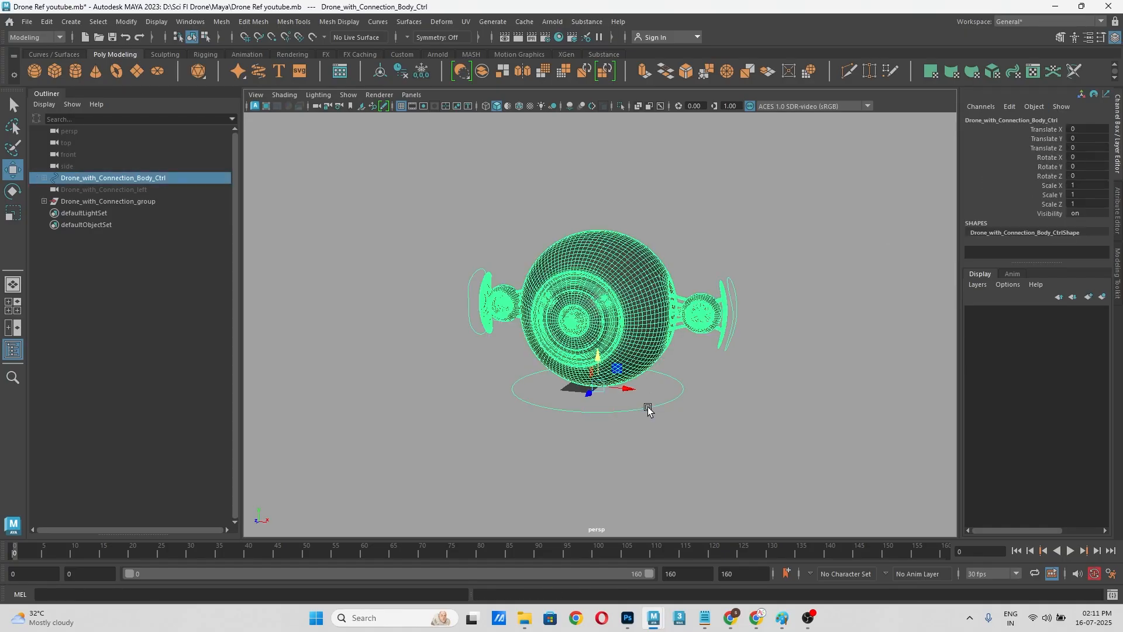
click(1056, 140)
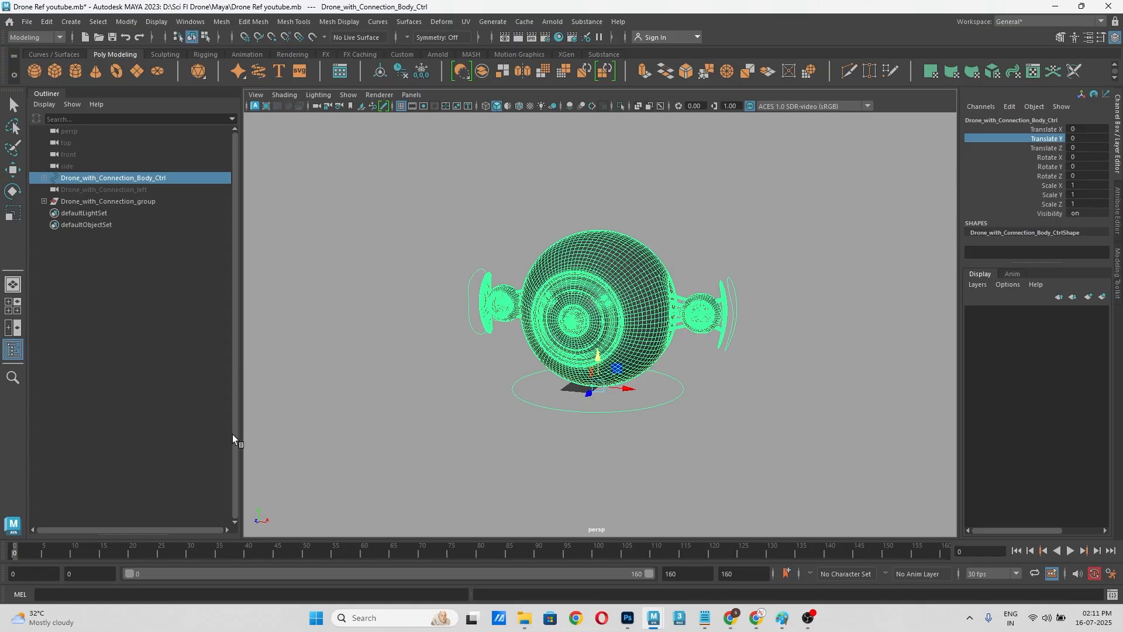
right_click(1024, 142)
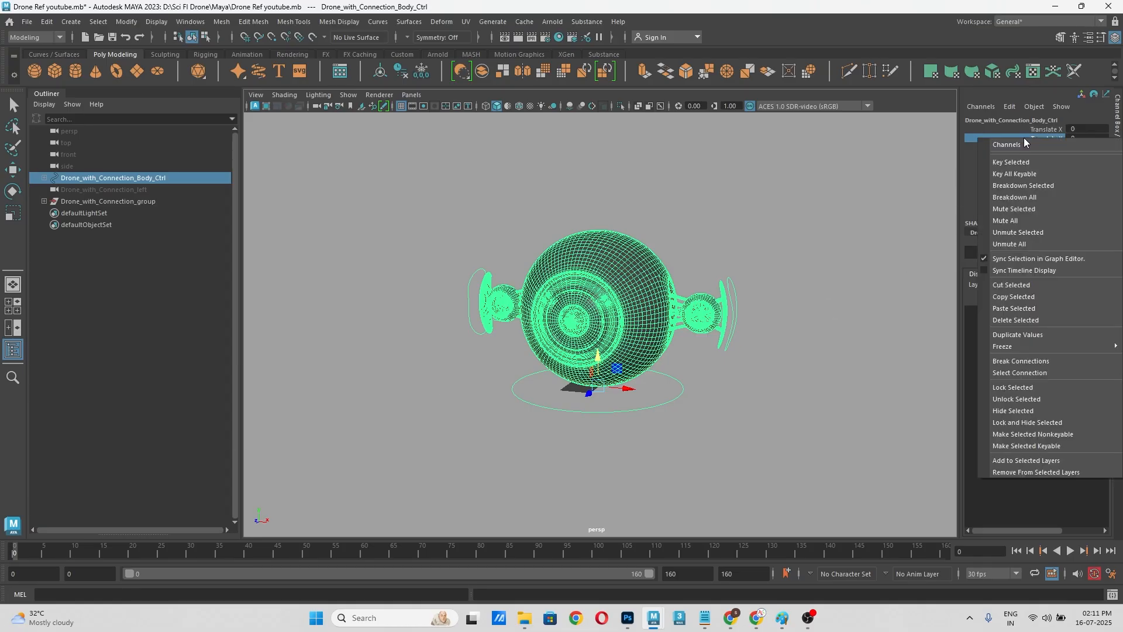
click(1029, 155)
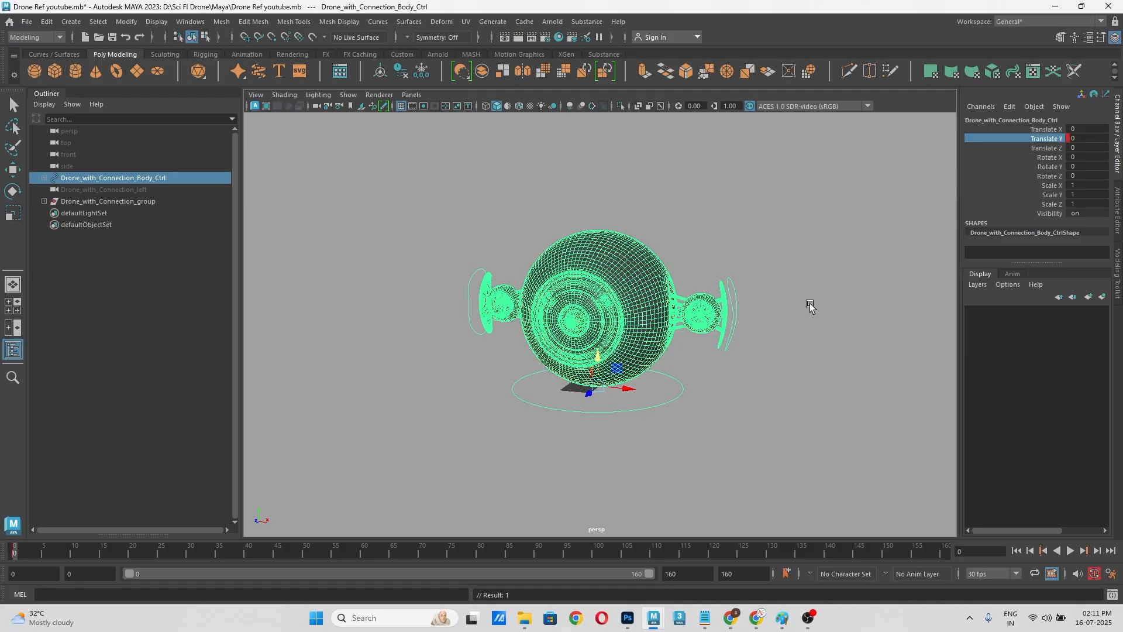
click(758, 387)
Step: Make the timeline taller and set the current time to frame 13 with the body control selected
scroll(705, 375, down, 2)
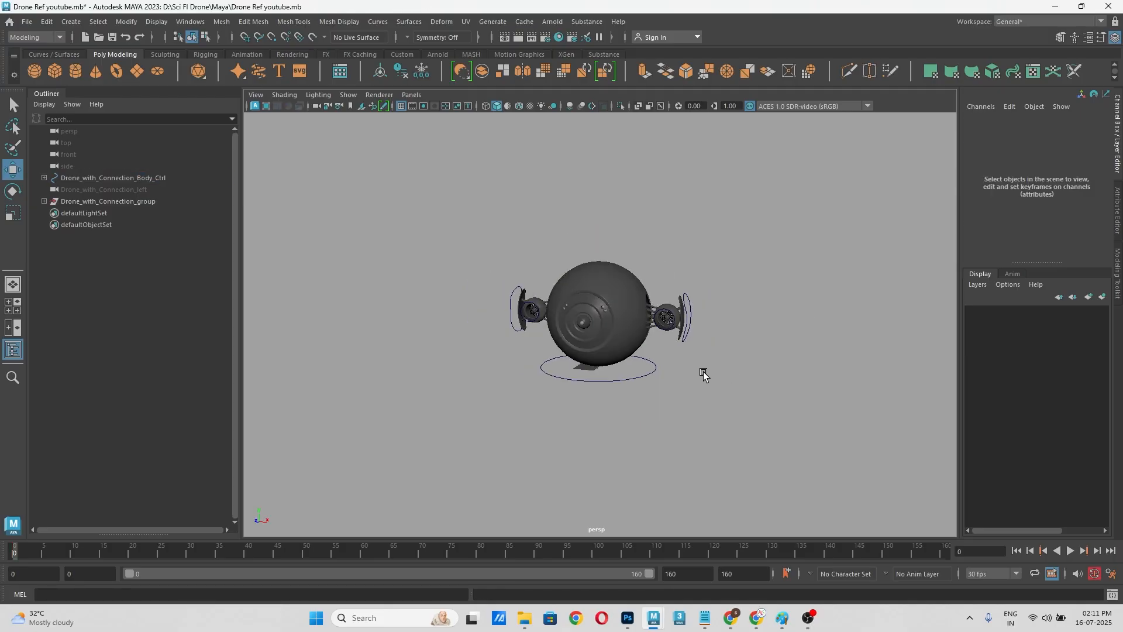
scroll(701, 379, up, 1)
scroll(638, 399, up, 2)
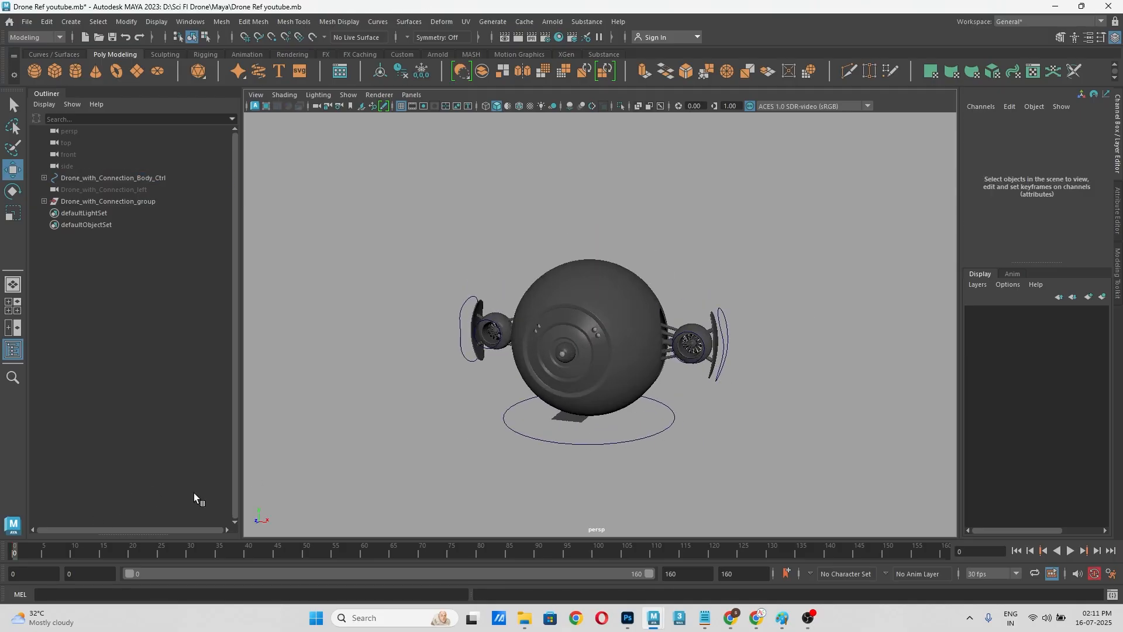
click(648, 436)
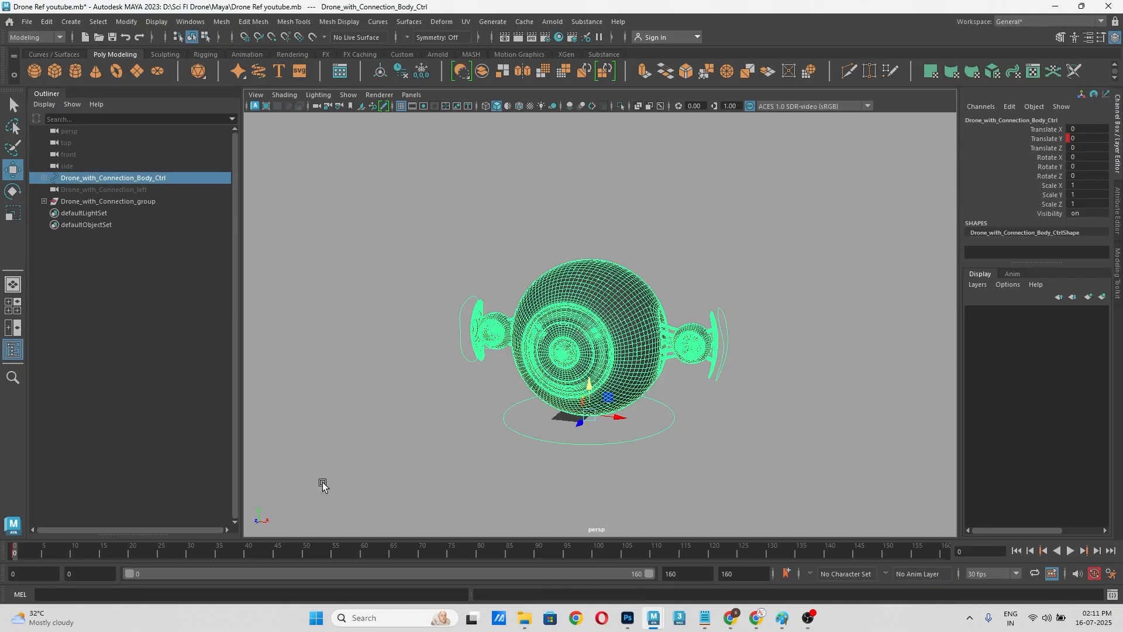
drag(62, 538, 64, 502)
click(61, 535)
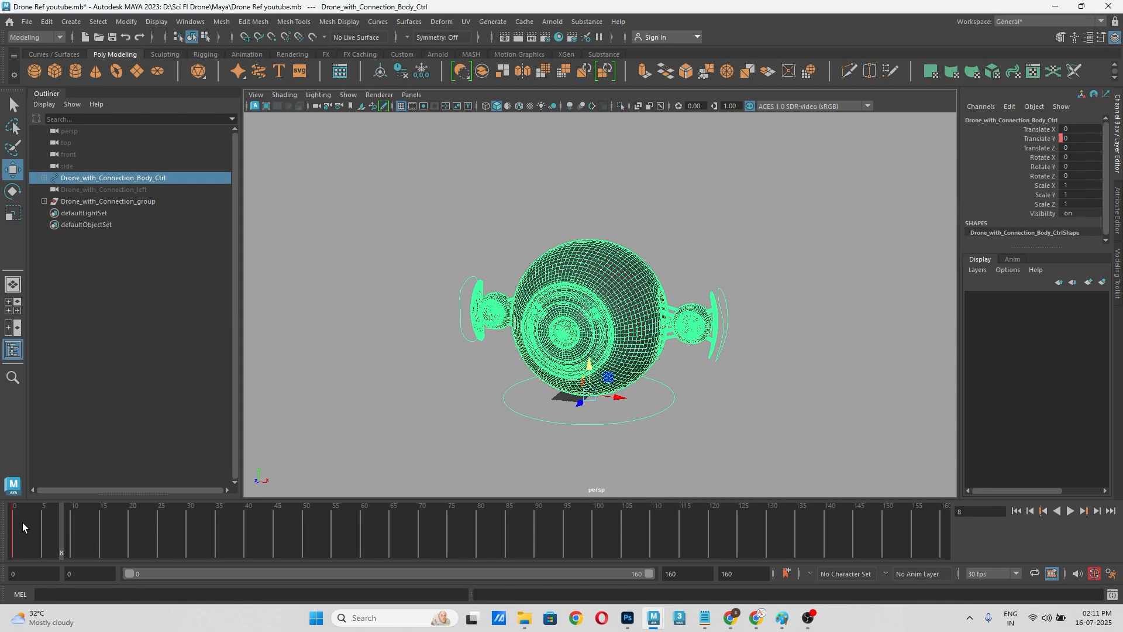
click(14, 522)
click(89, 529)
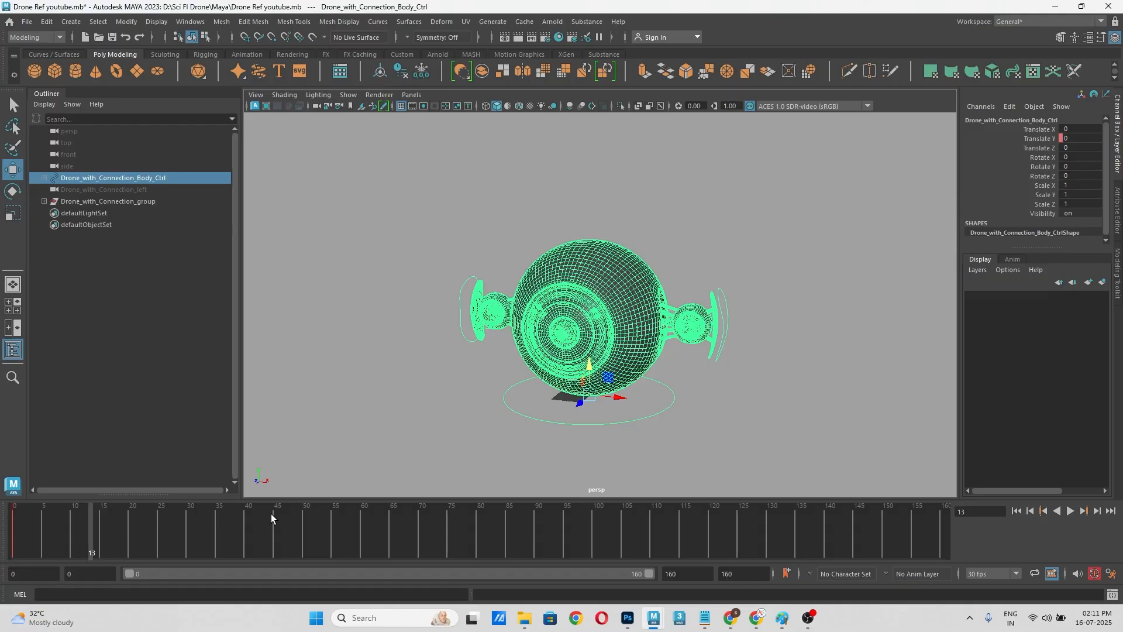
Step: Raise the drone's body control to a Translate Y of 150 at frame 13 and key that channel
alt+middle_drag(799, 364, 800, 406)
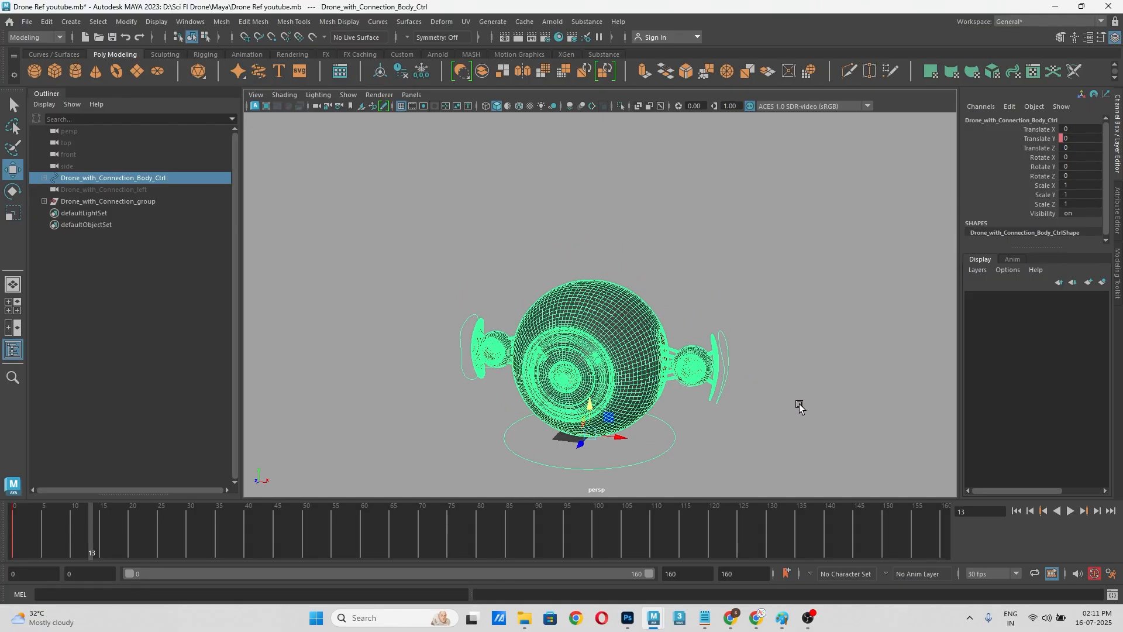
drag(587, 405, 576, 272)
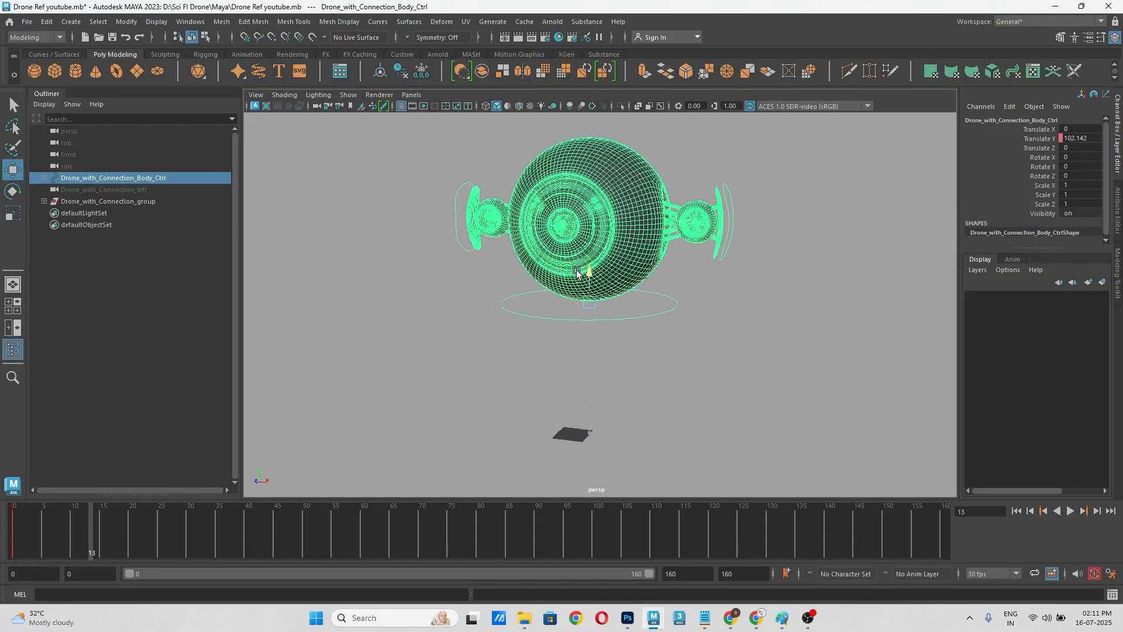
alt+middle_drag(652, 289, 664, 337)
drag(600, 327, 602, 291)
click(1092, 143)
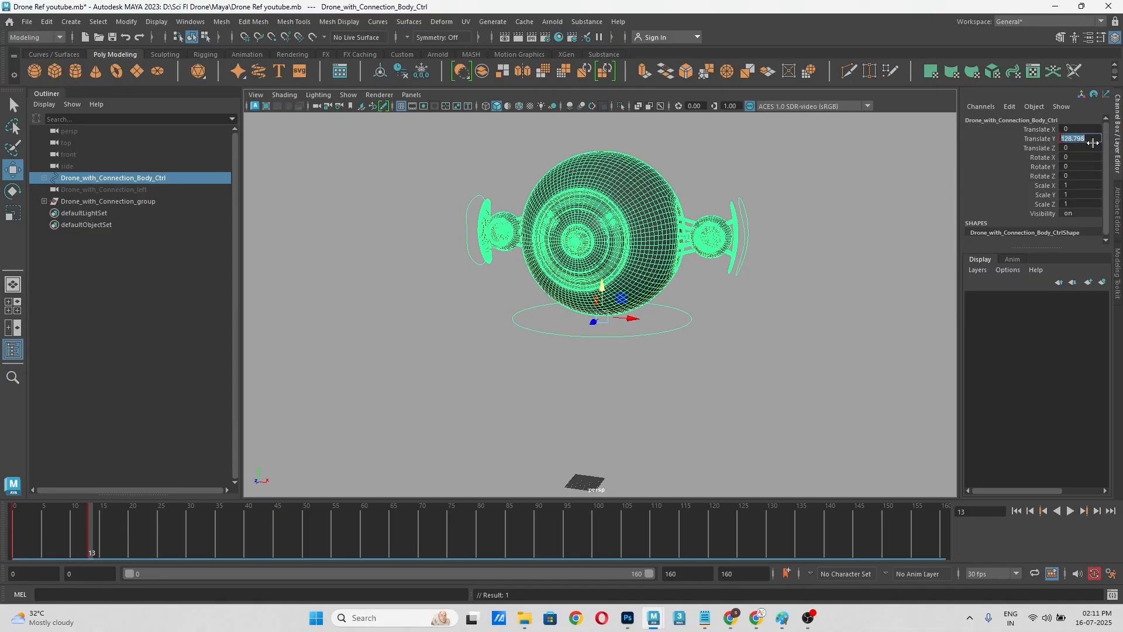
text(150)
key(Return)
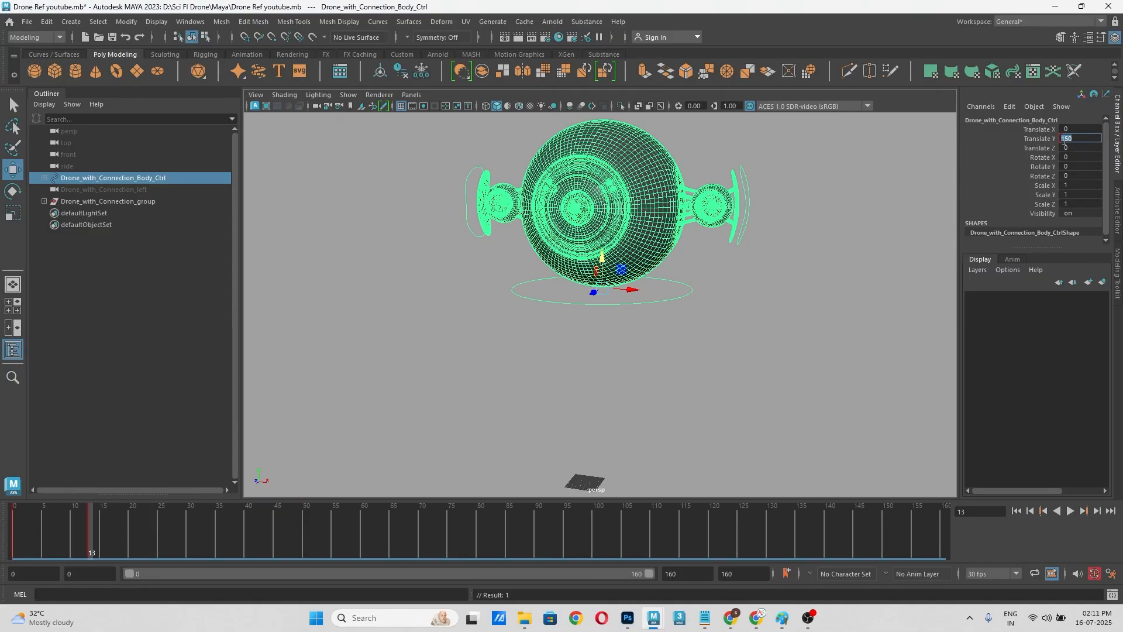
click(1049, 140)
right_click(1050, 139)
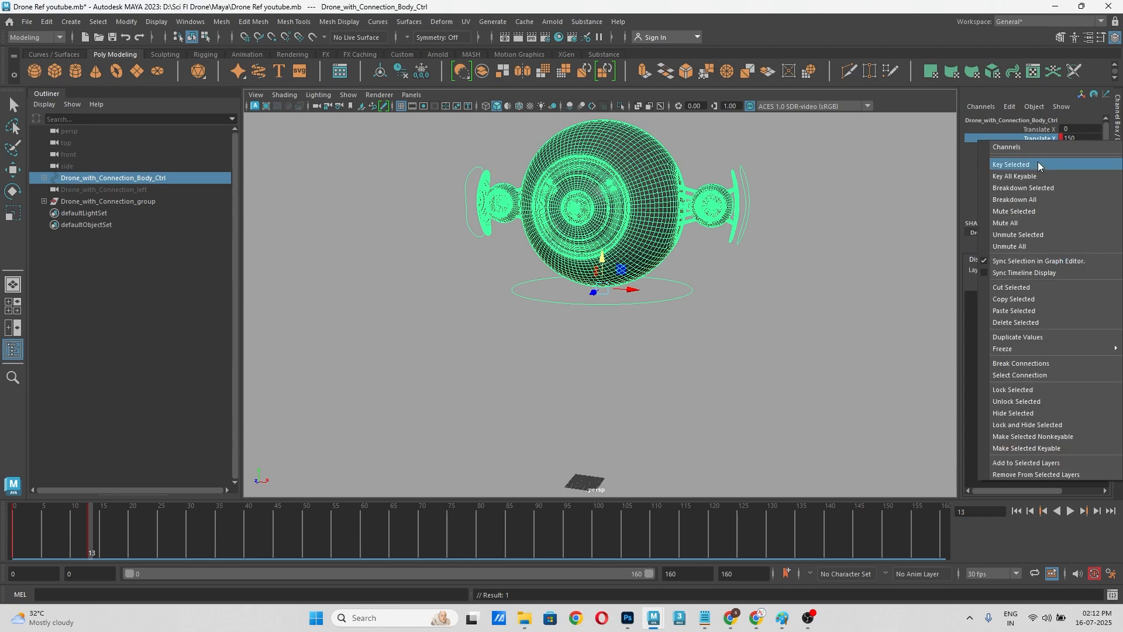
click(1037, 164)
click(697, 326)
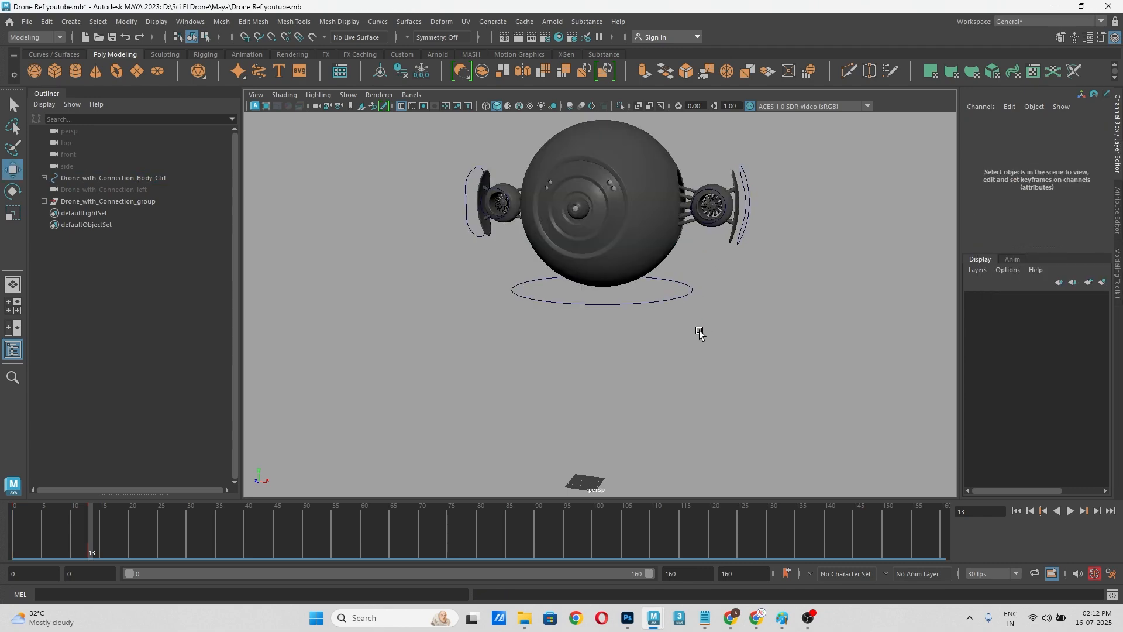
click(571, 303)
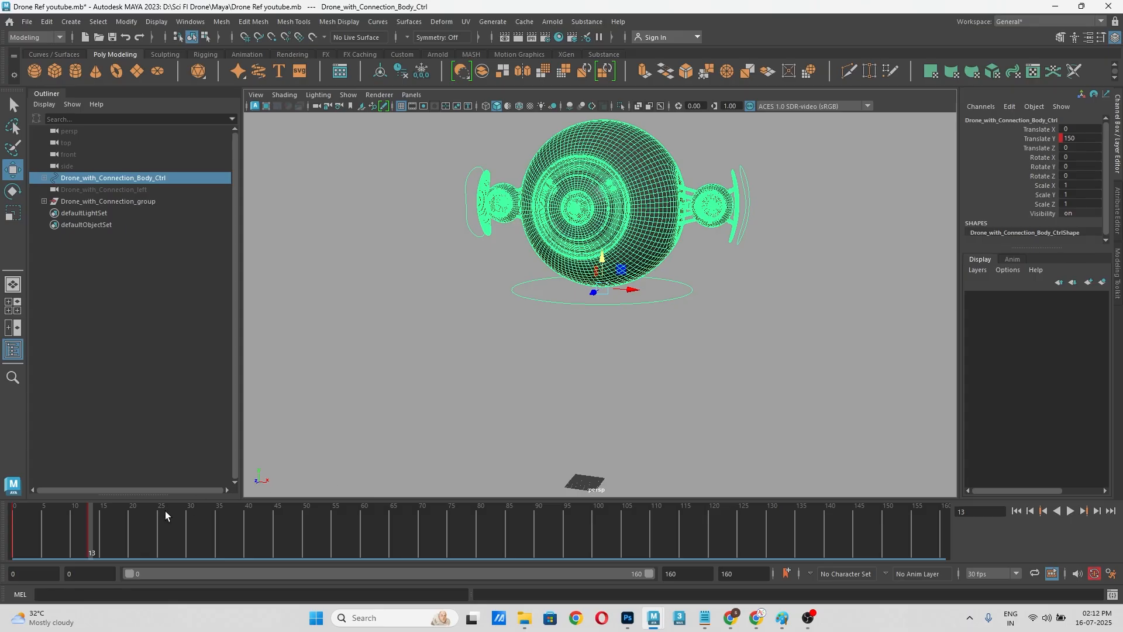
Step: Delete the body control's key at frame 13 and key its Translate Y at 150 on frame 10 instead
alt+middle_drag(452, 385, 472, 388)
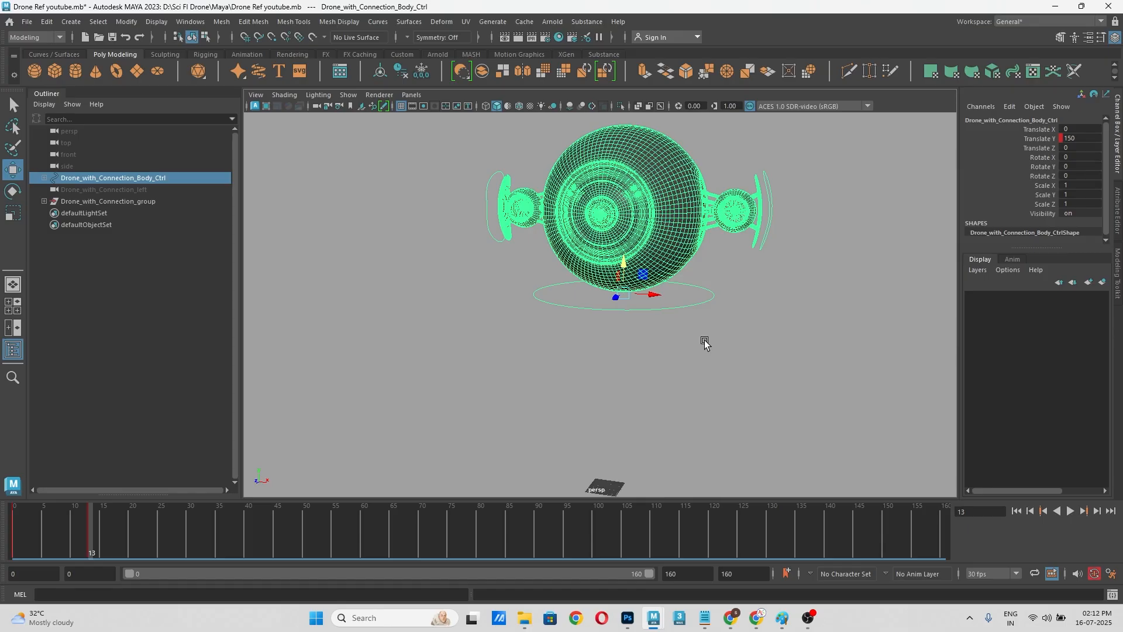
right_click(92, 544)
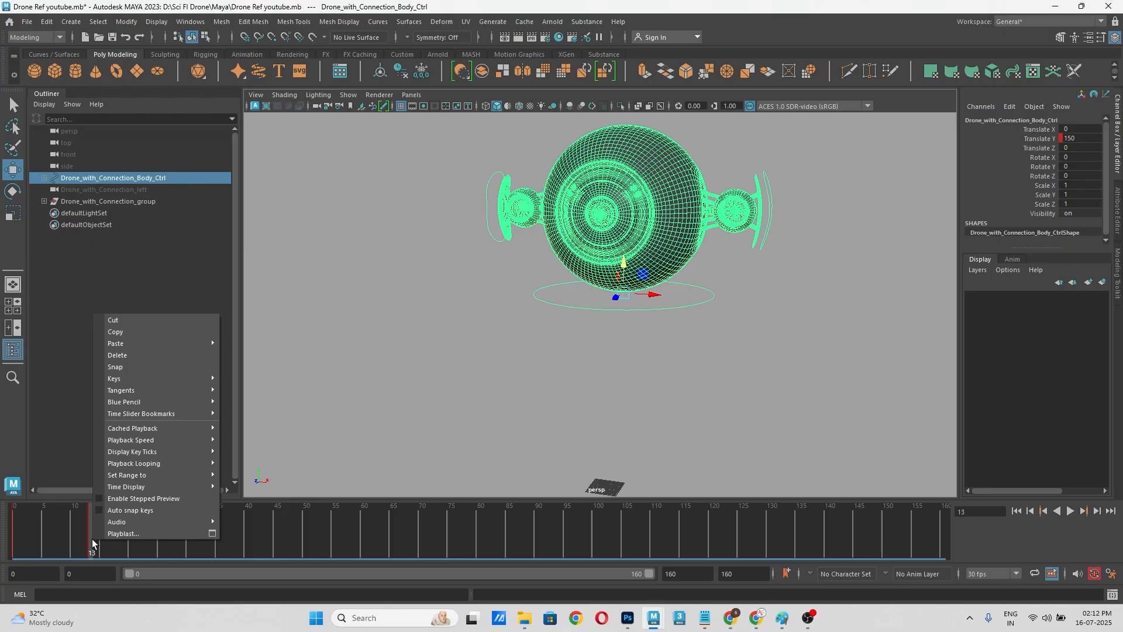
click(120, 355)
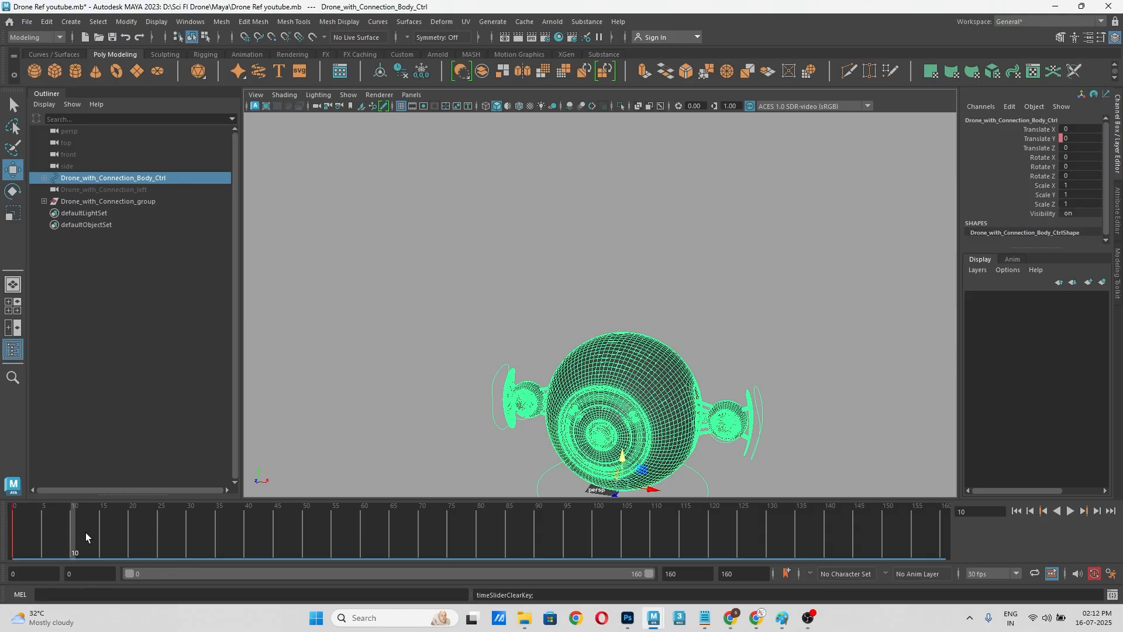
click(1077, 137)
text(150)
key(Return)
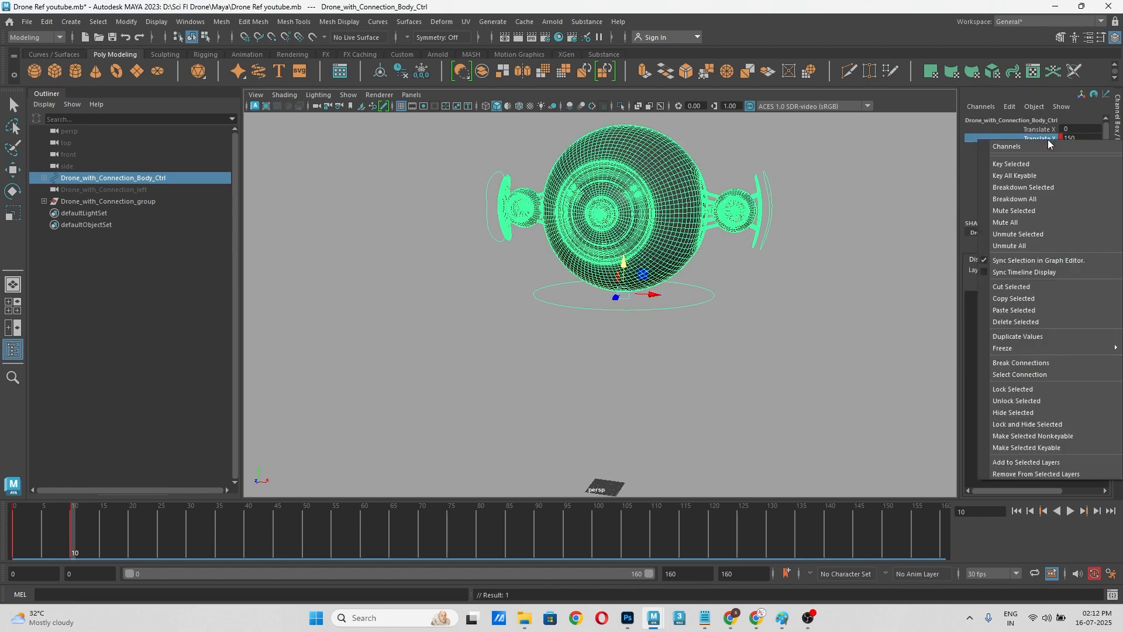
click(1030, 167)
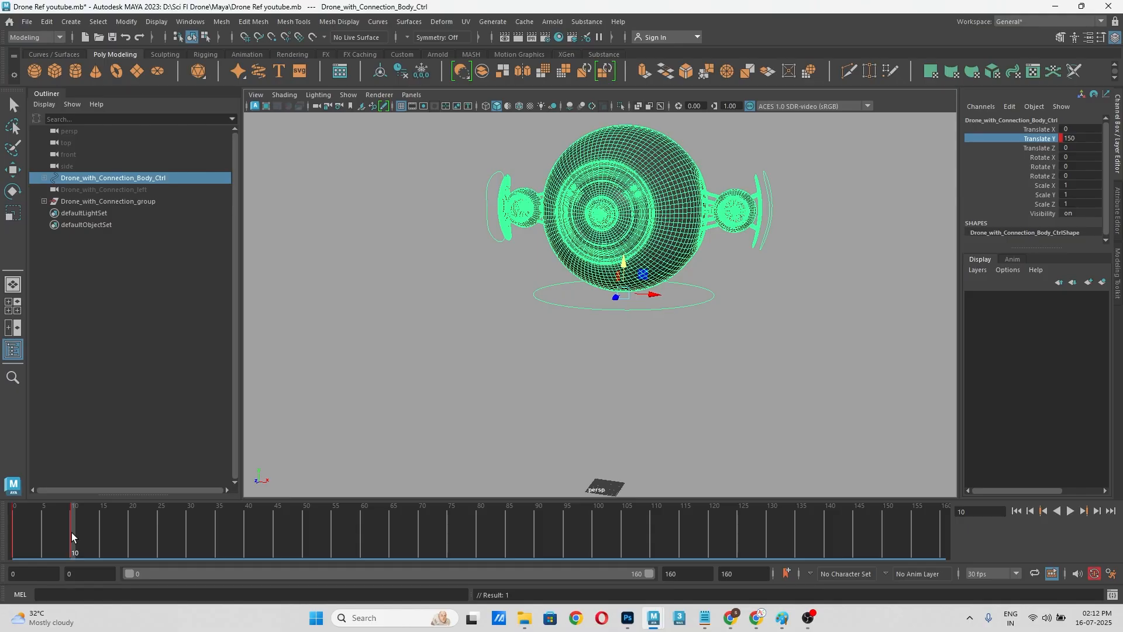
Step: Scrub through the drone's rise between frames 0 and 10 and set the current time to frame 15
drag(71, 532, 9, 557)
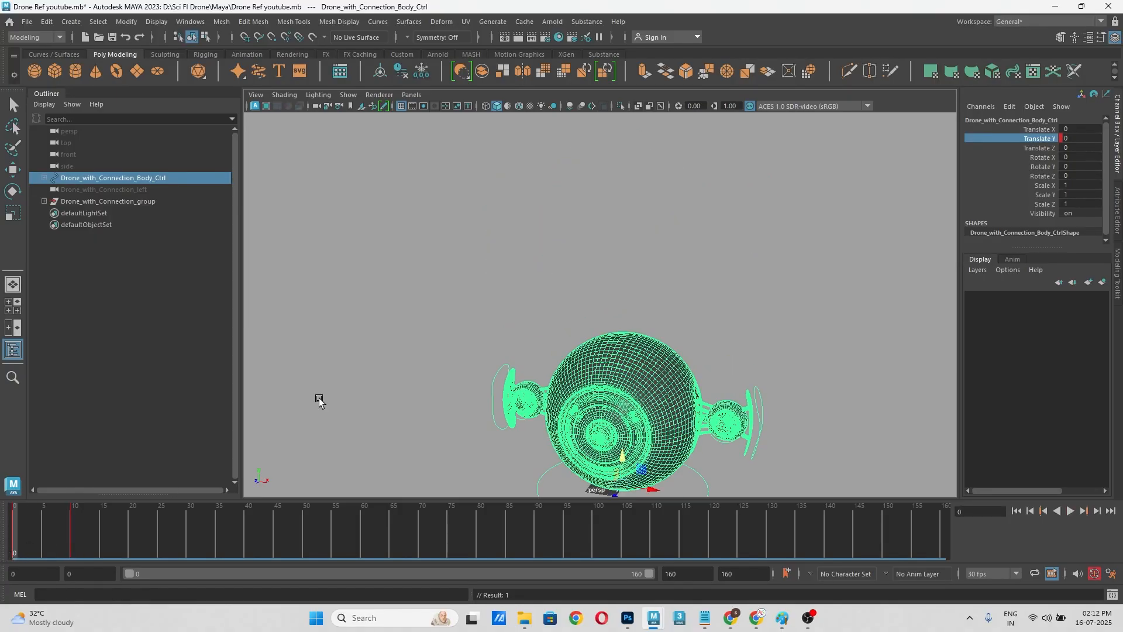
drag(54, 526, 71, 528)
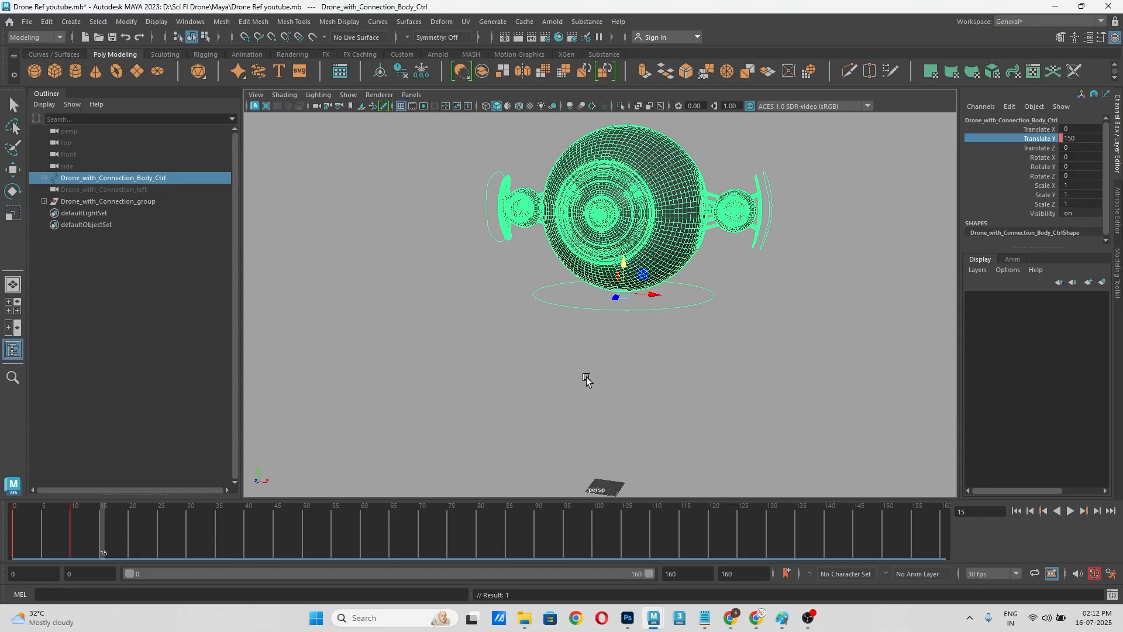
alt+middle_drag(586, 377, 587, 391)
Step: Inspect the left and right connection controls and their fan arms from both sides of the drone
click(690, 355)
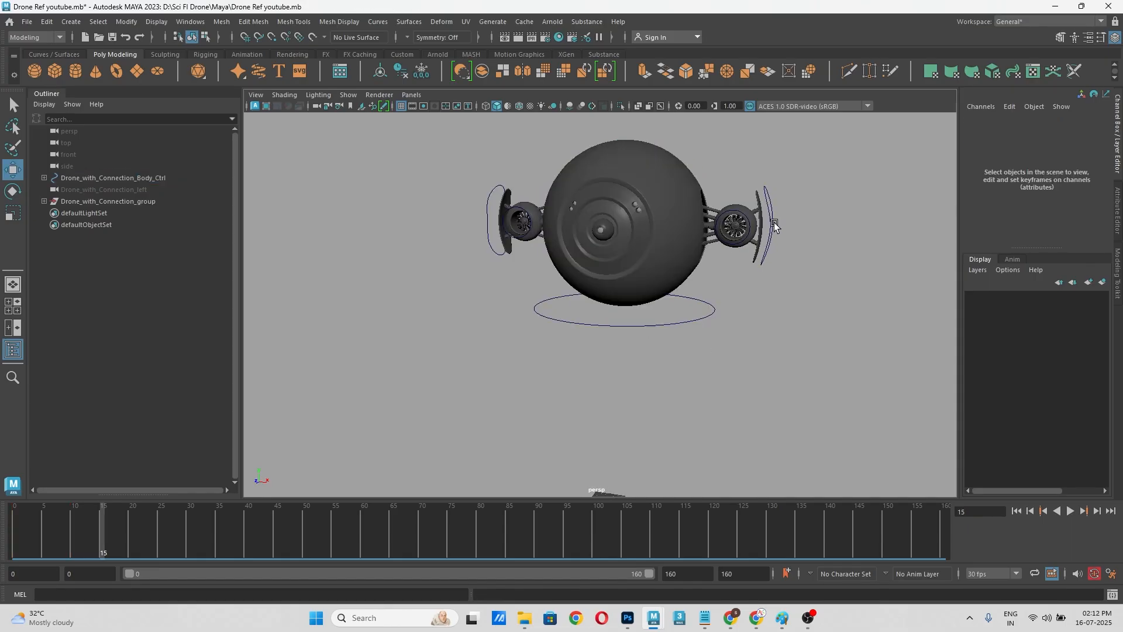
scroll(772, 223, up, 4)
alt+middle_drag(771, 222, 726, 290)
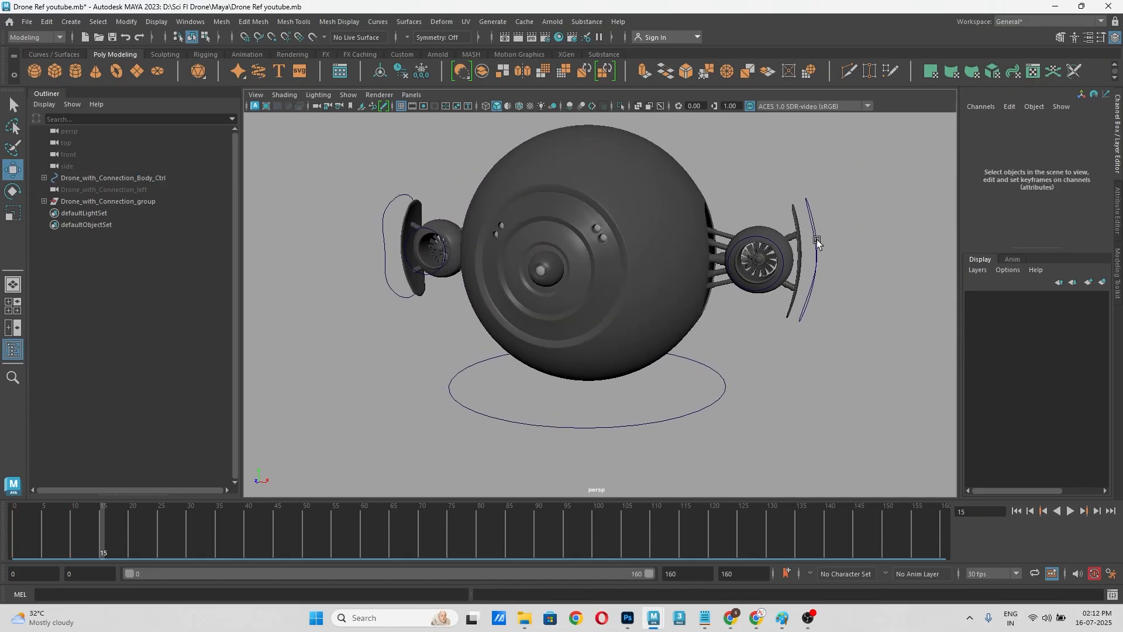
click(818, 241)
alt+drag(595, 322, 526, 299)
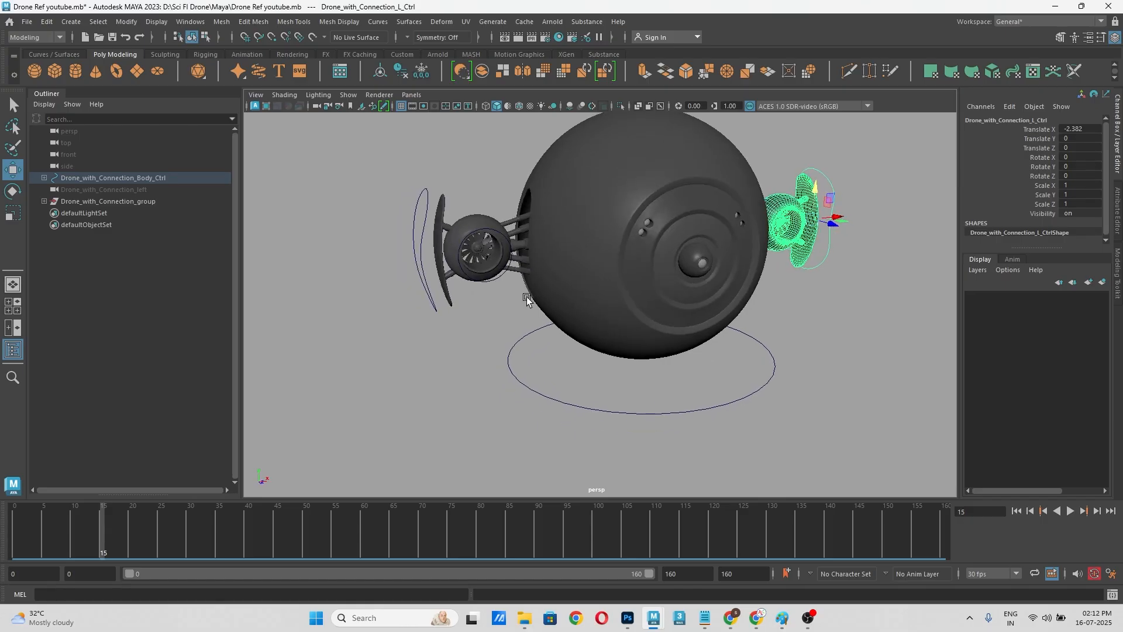
click(417, 256)
click(426, 282)
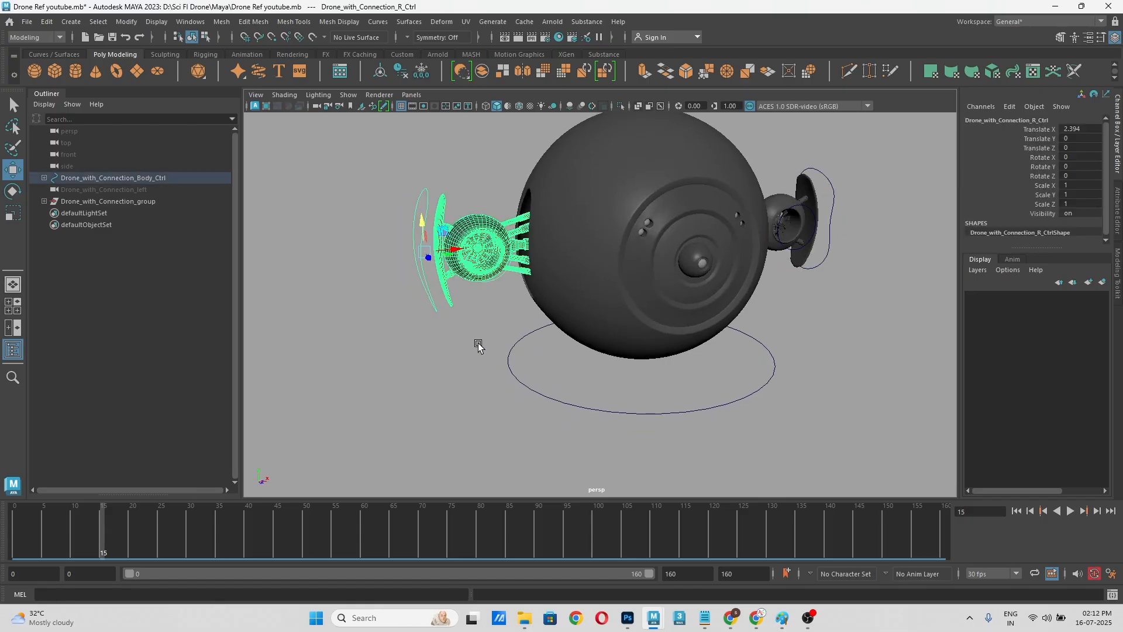
alt+drag(479, 345, 478, 355)
scroll(431, 201, up, 3)
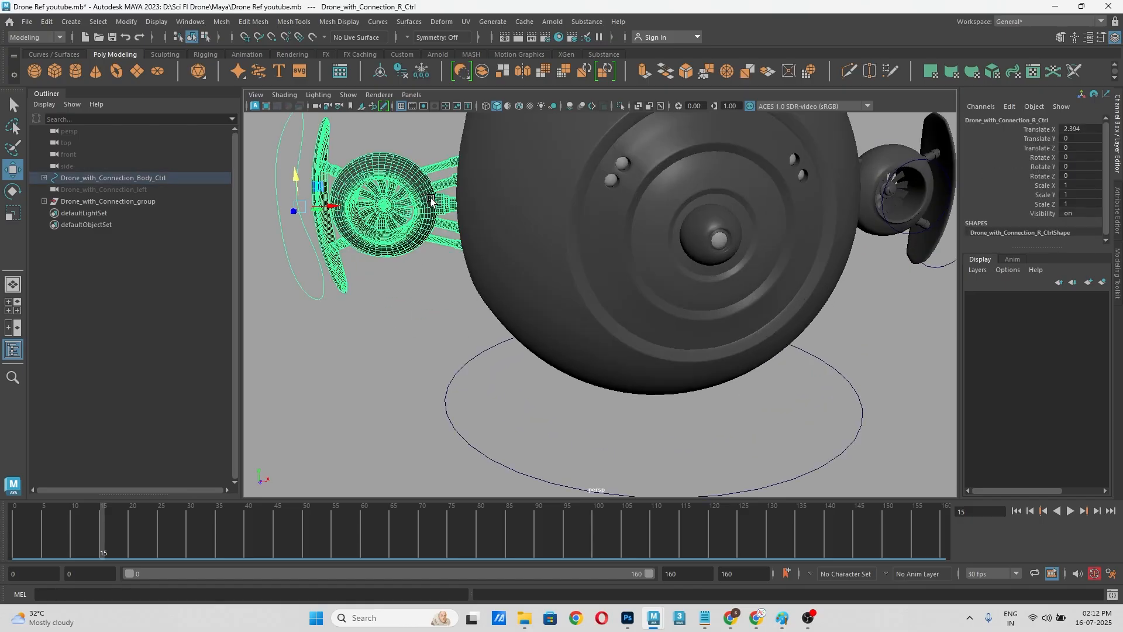
alt+middle_drag(465, 242, 515, 280)
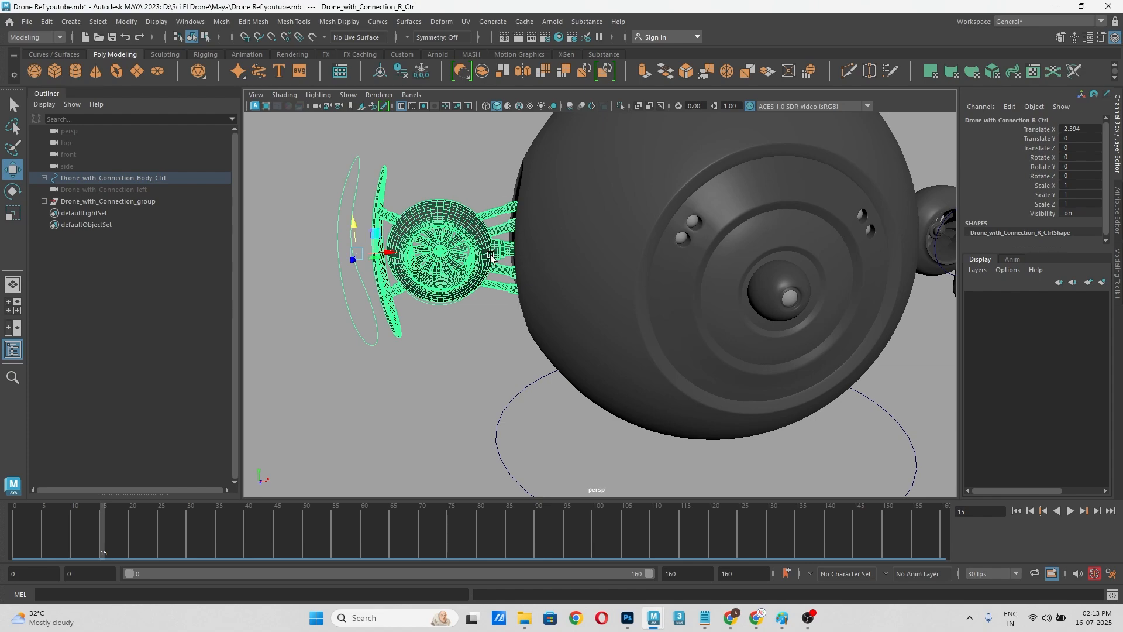
scroll(429, 315, down, 3)
mouse_move(445, 331)
alt+mouse_down()
mouse_move(414, 323)
mouse_move(441, 327)
alt+mouse_up()
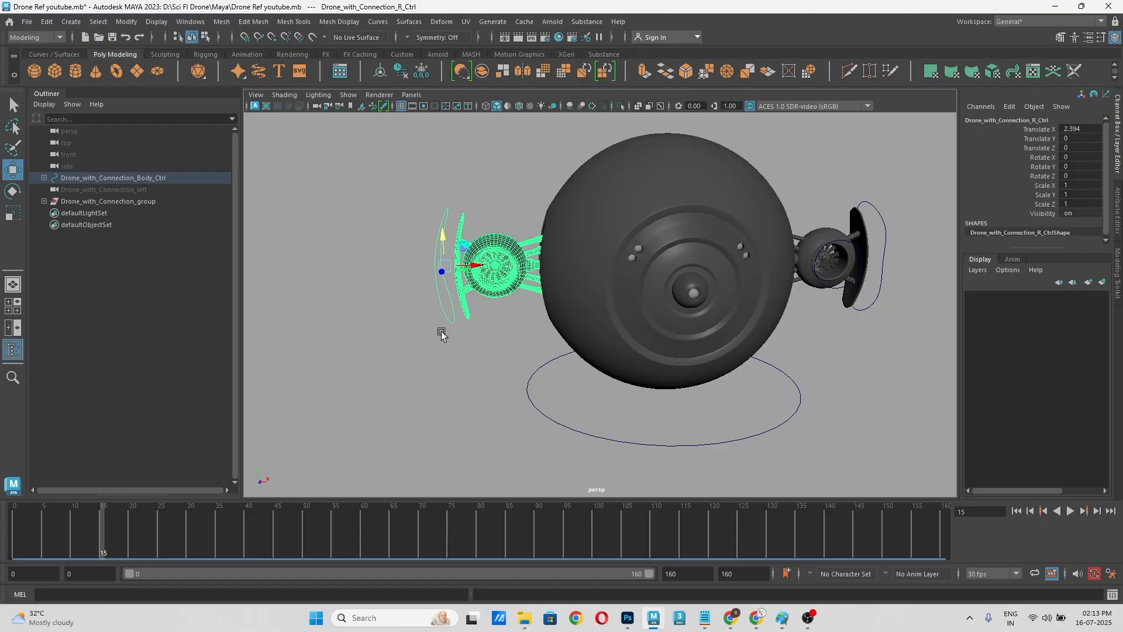
click(441, 332)
click(447, 311)
alt+drag(472, 340, 423, 329)
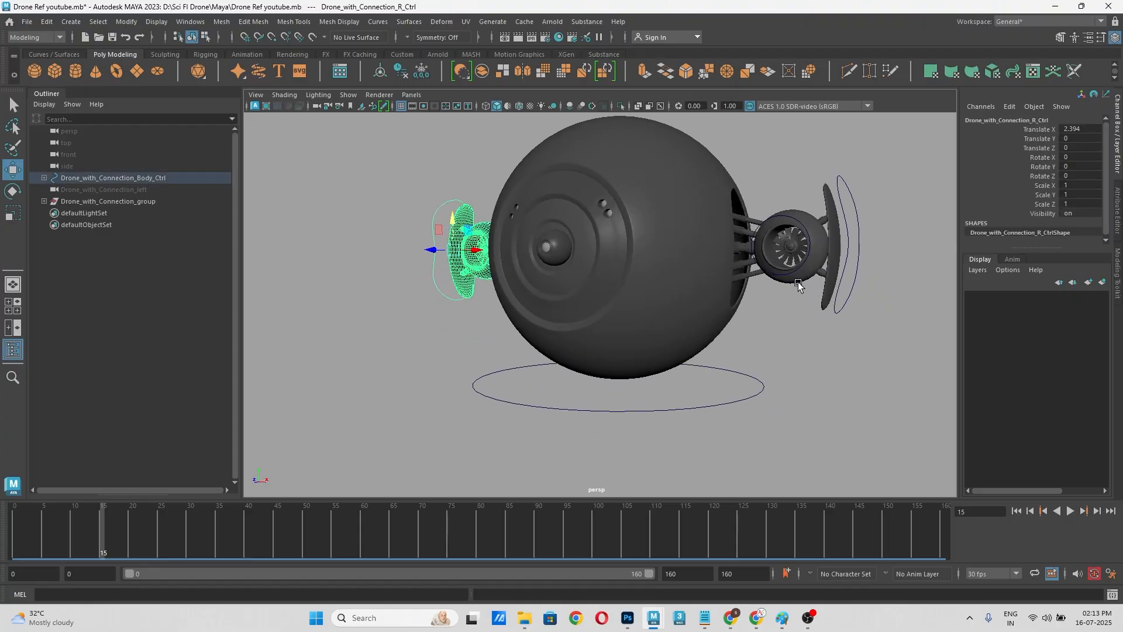
Step: Try sliding the left connection control about 35.5 units inward along X into the body, and undo the move
click(859, 265)
alt+drag(864, 300, 777, 359)
click(881, 271)
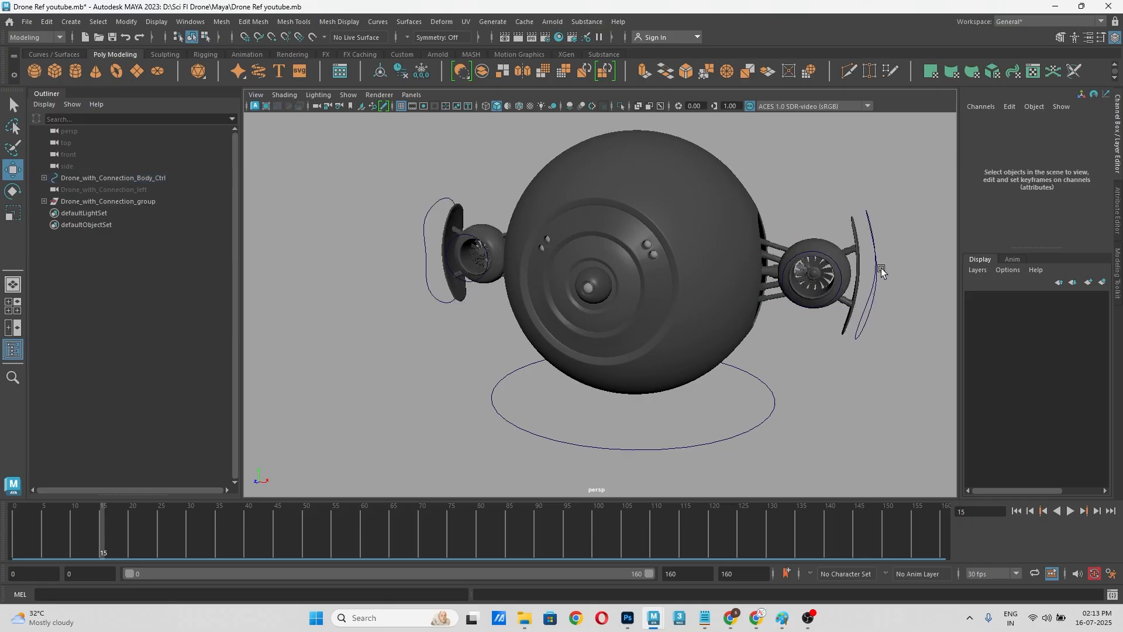
click(876, 273)
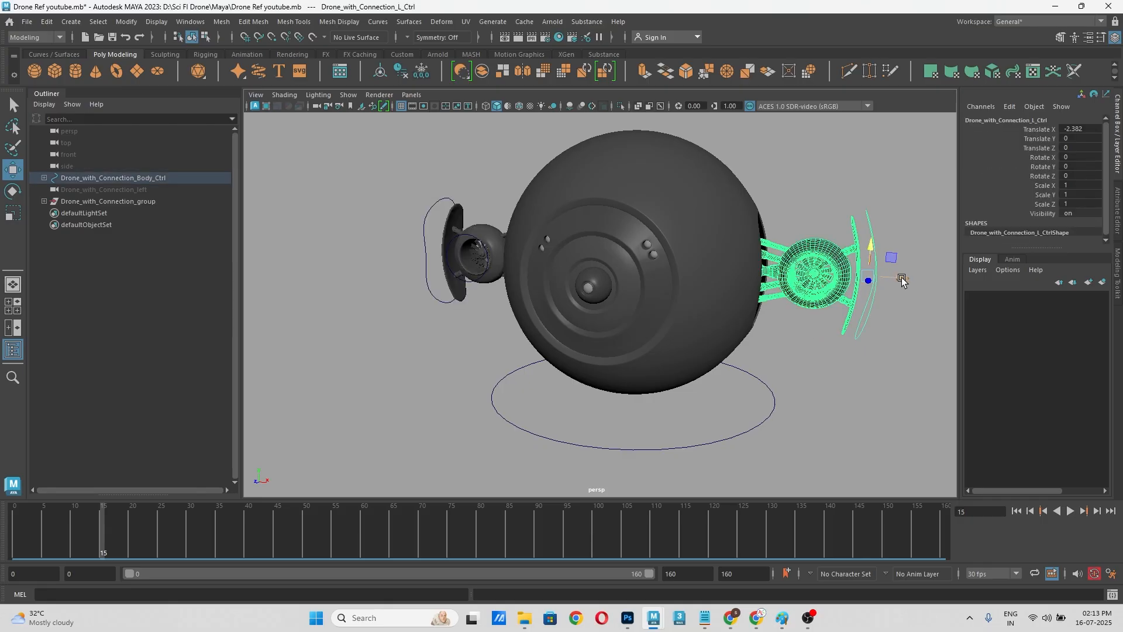
drag(901, 281, 809, 279)
key(ctrl+z)
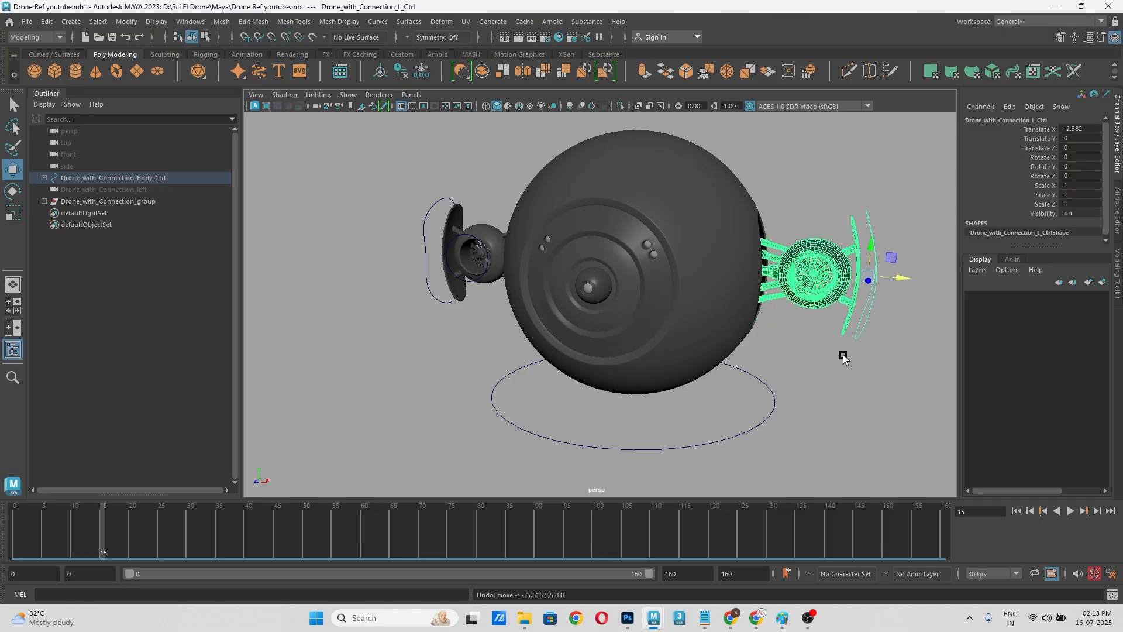
Step: Select the left and right connection controls together and key only their Translate X channel at frame 15
click(424, 277)
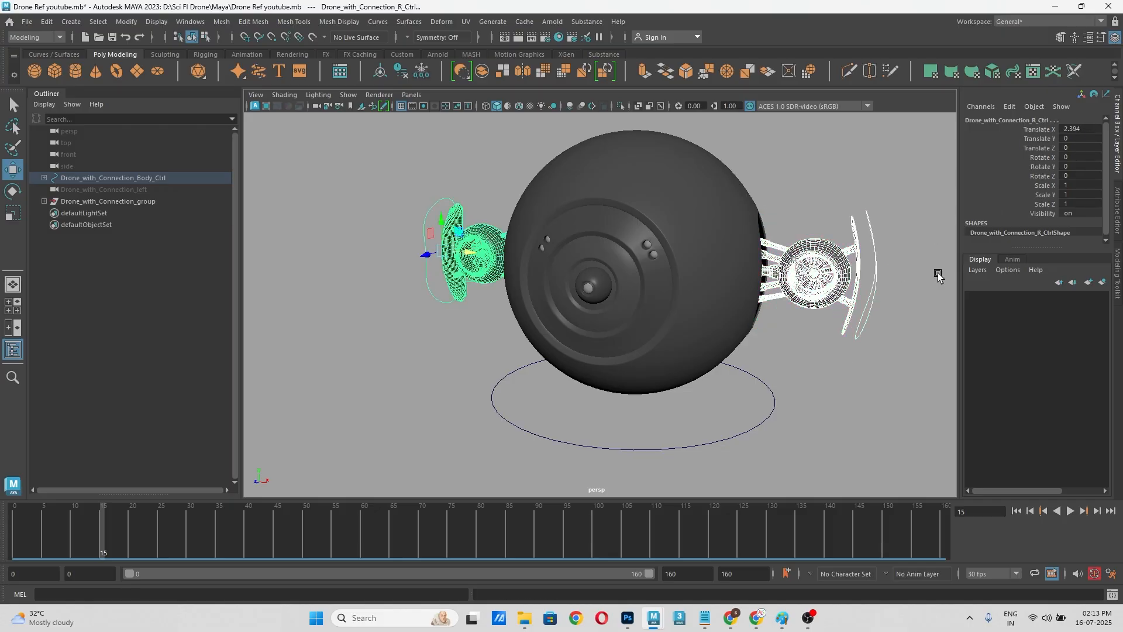
click(890, 270)
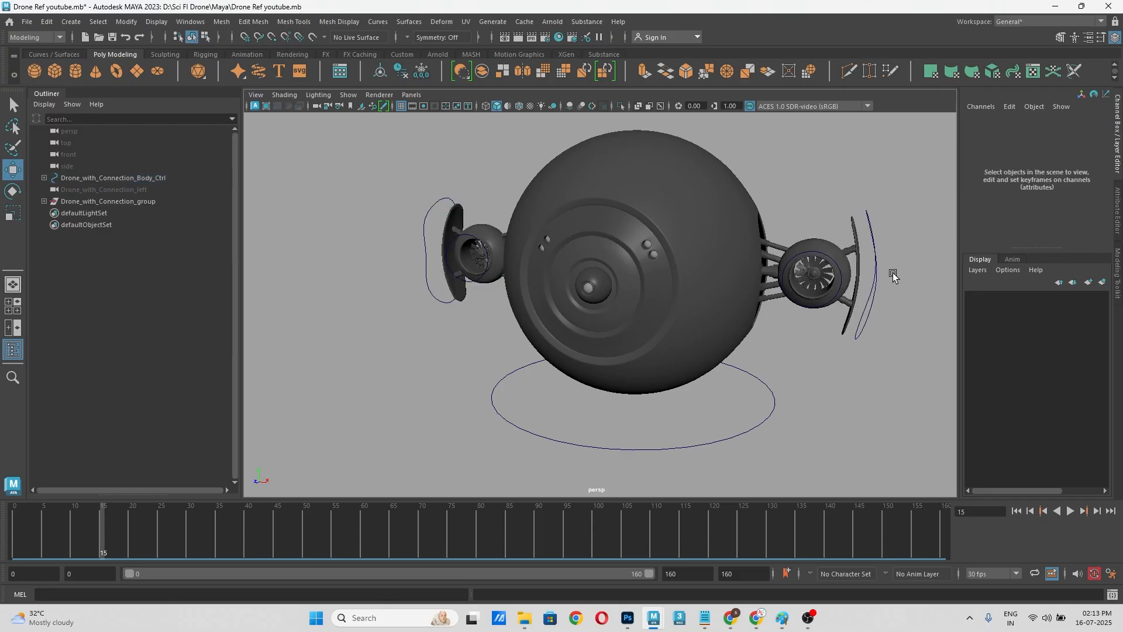
click(878, 264)
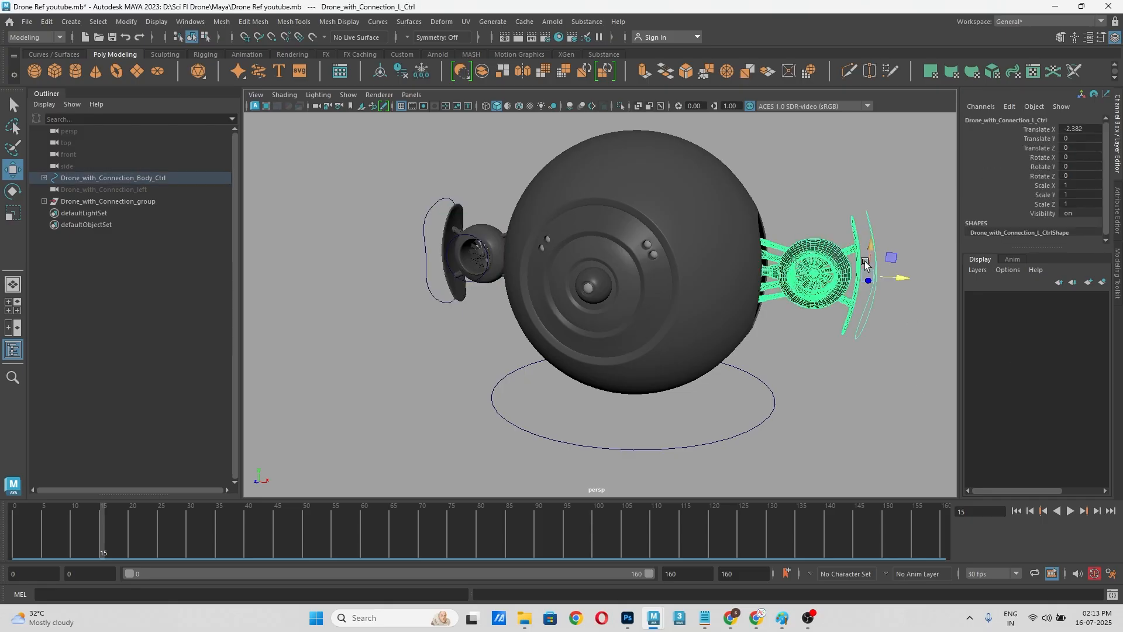
shift+click(427, 231)
click(1044, 133)
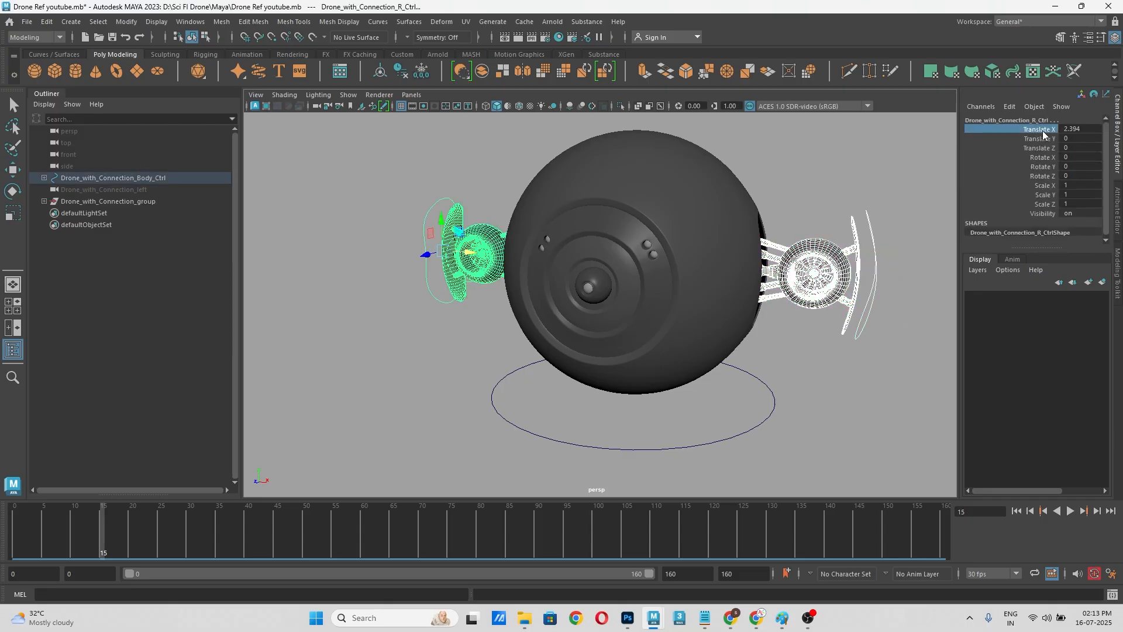
right_click(1043, 133)
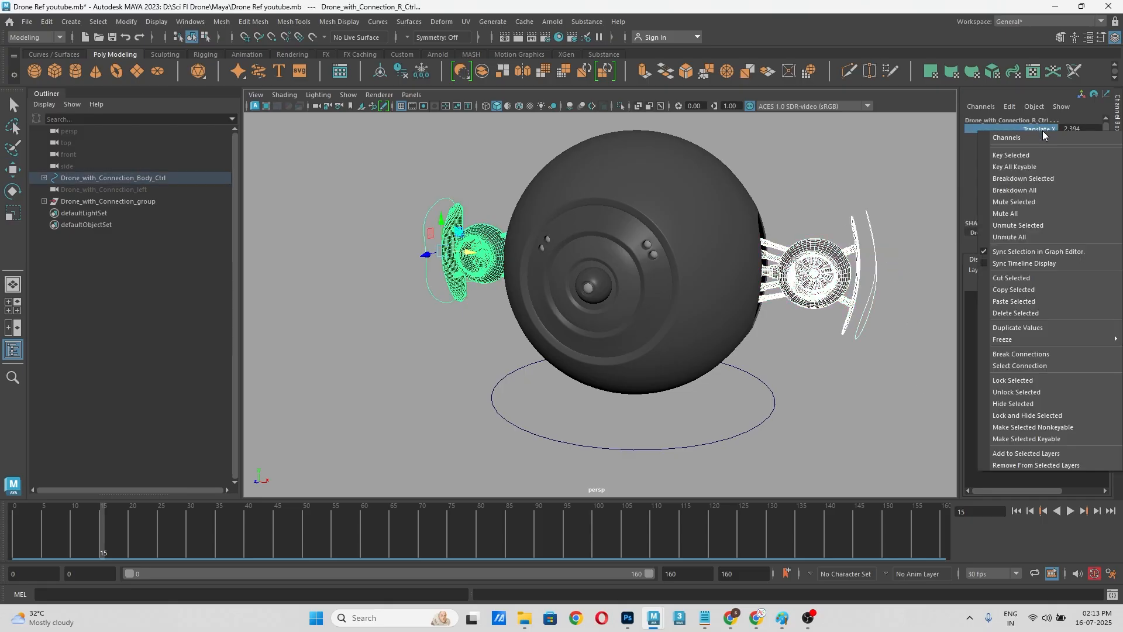
click(1018, 155)
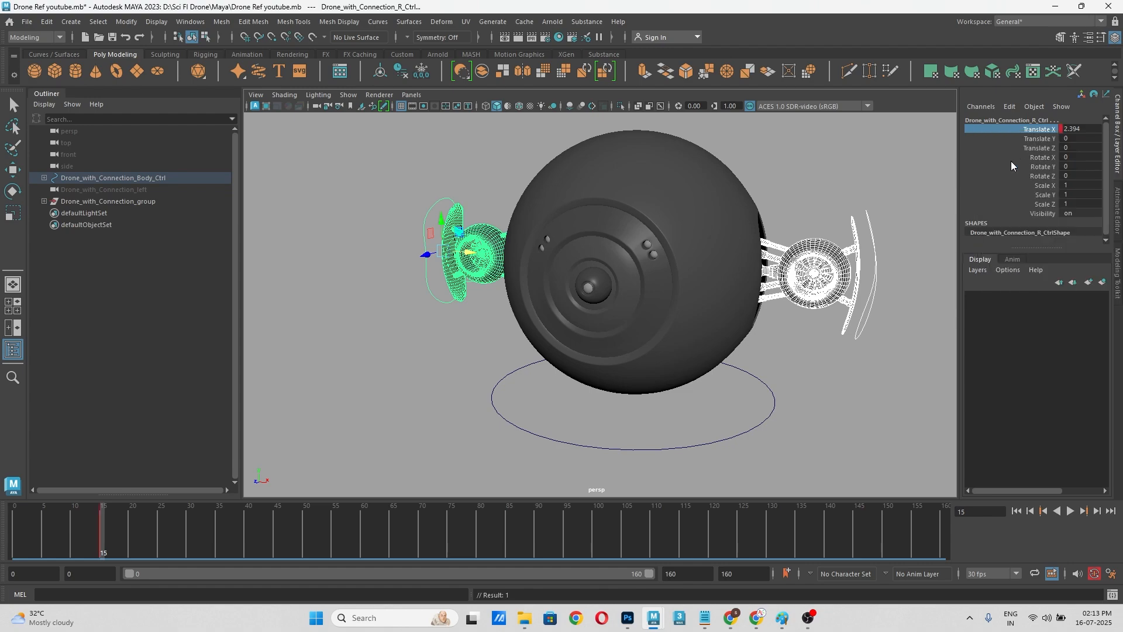
Step: Check each connection control for its Translate X key at frame 15 and select both controls again
click(888, 209)
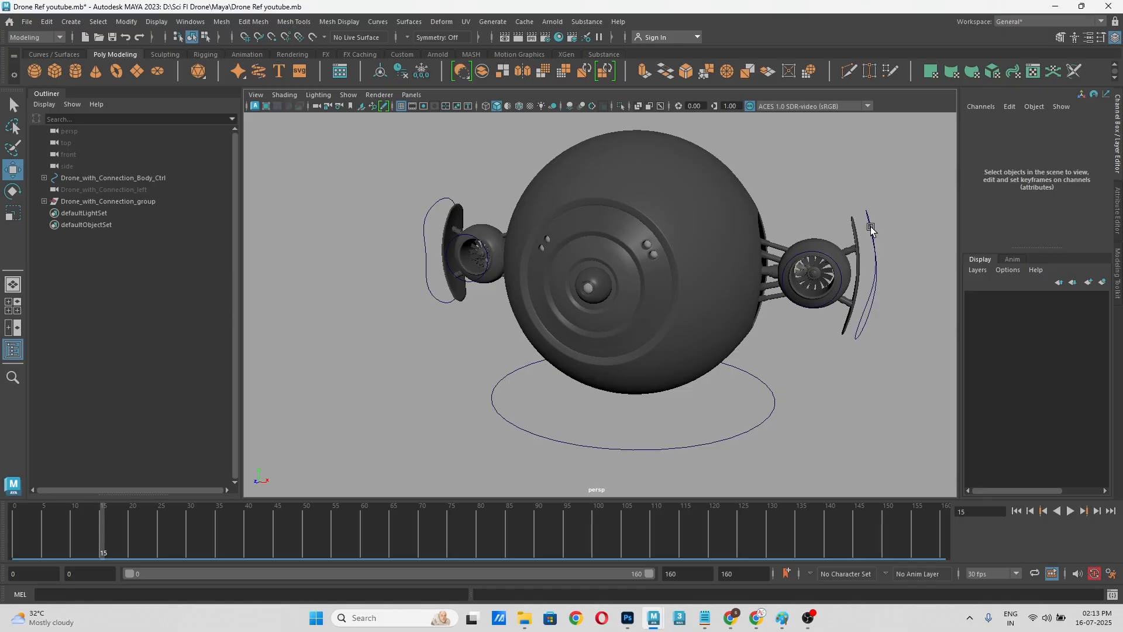
click(871, 228)
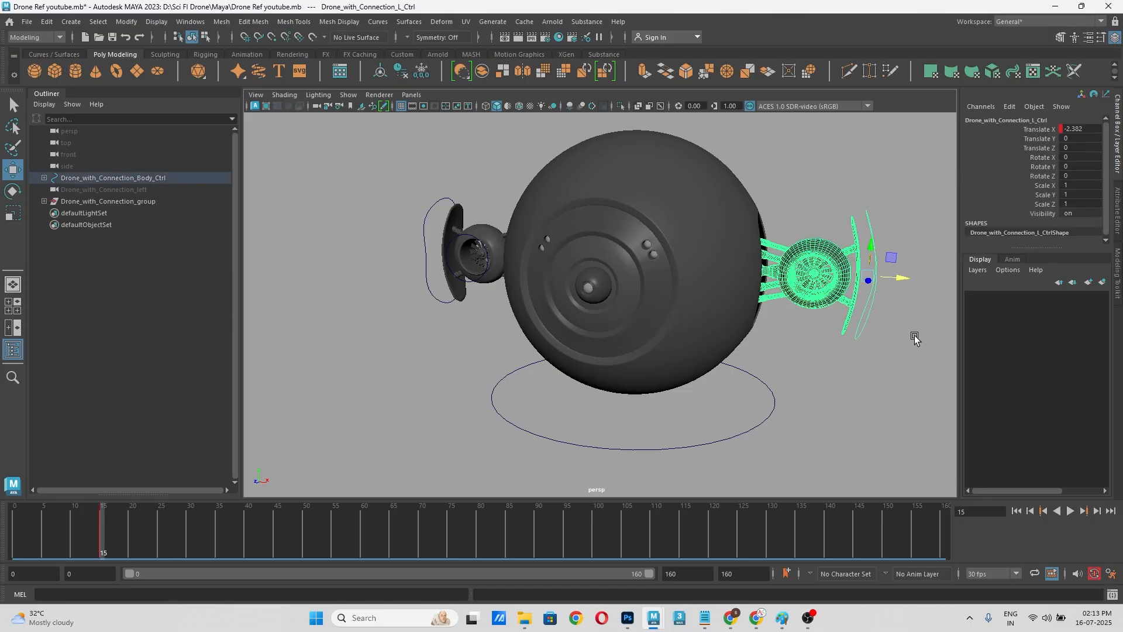
click(895, 367)
click(423, 240)
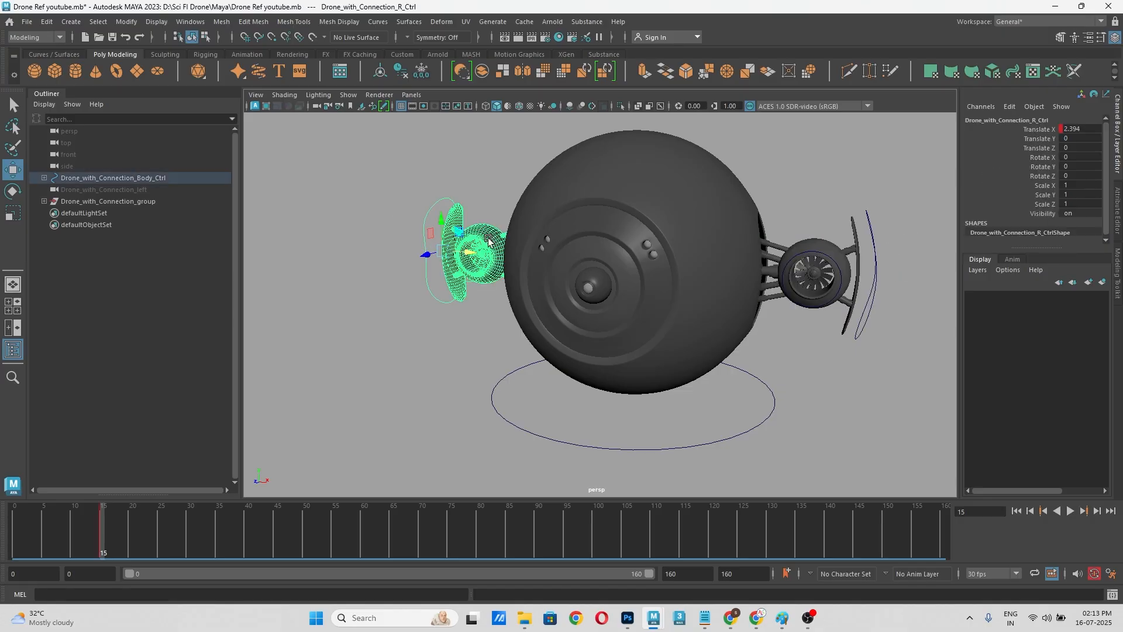
click(877, 264)
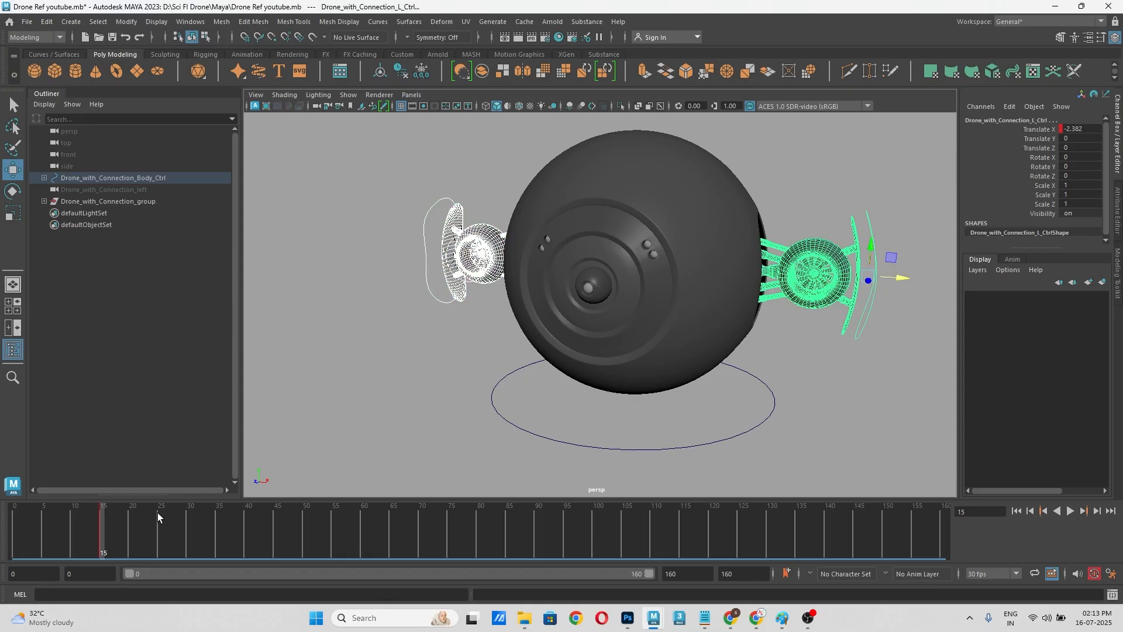
Step: Return to frame 0 and set up side-by-side front and perspective views framed on the drone's left arm
drag(120, 520, 18, 528)
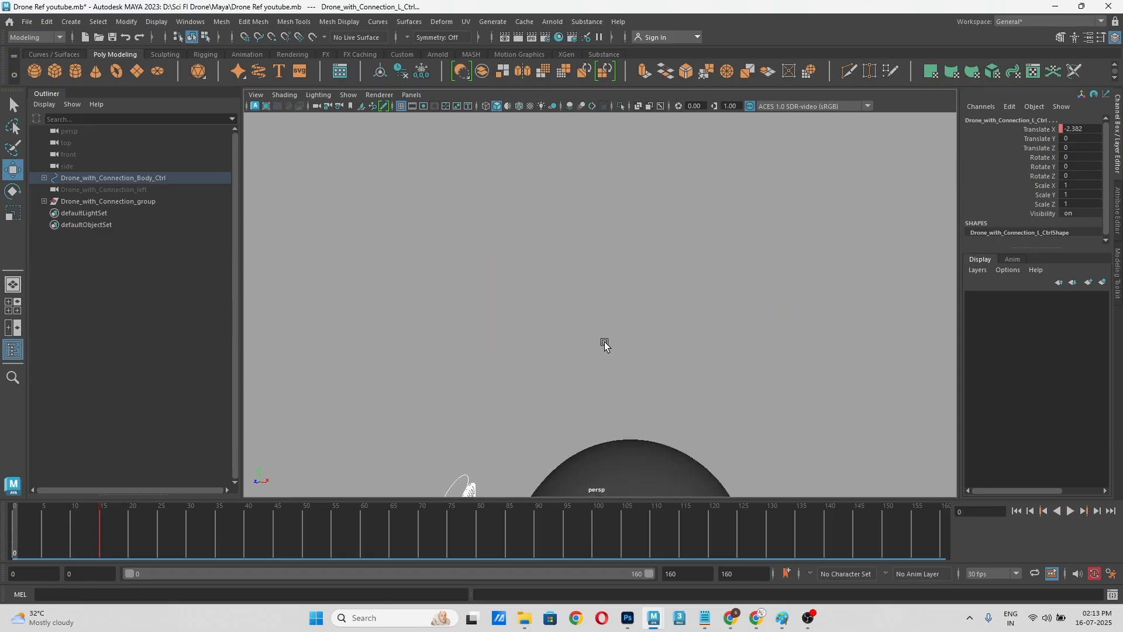
alt+middle_drag(641, 289, 657, 166)
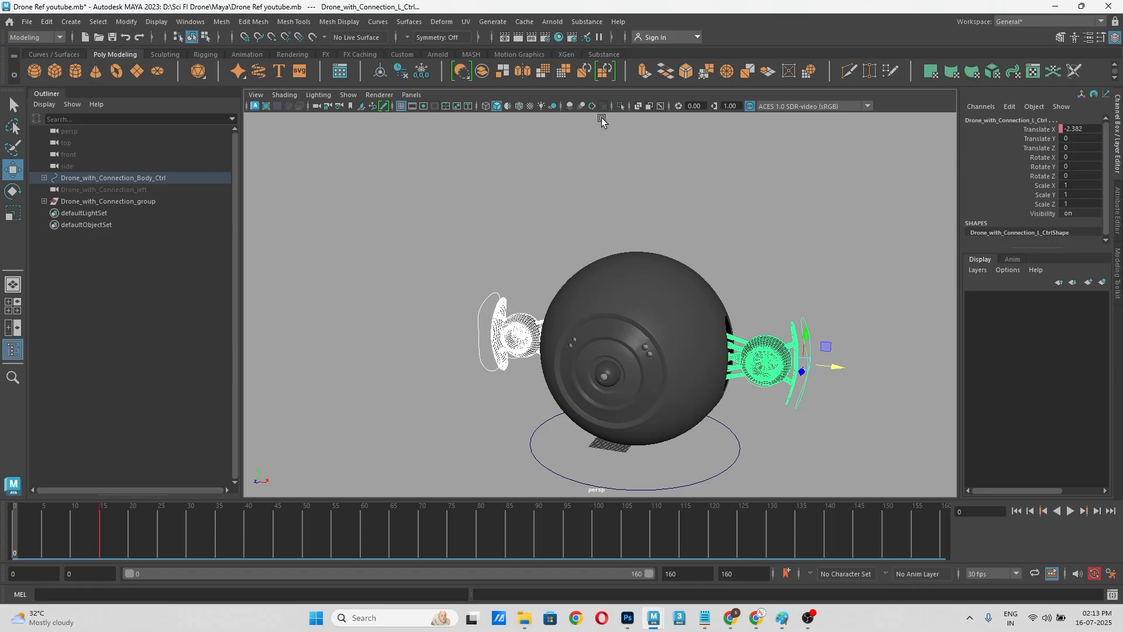
click(462, 151)
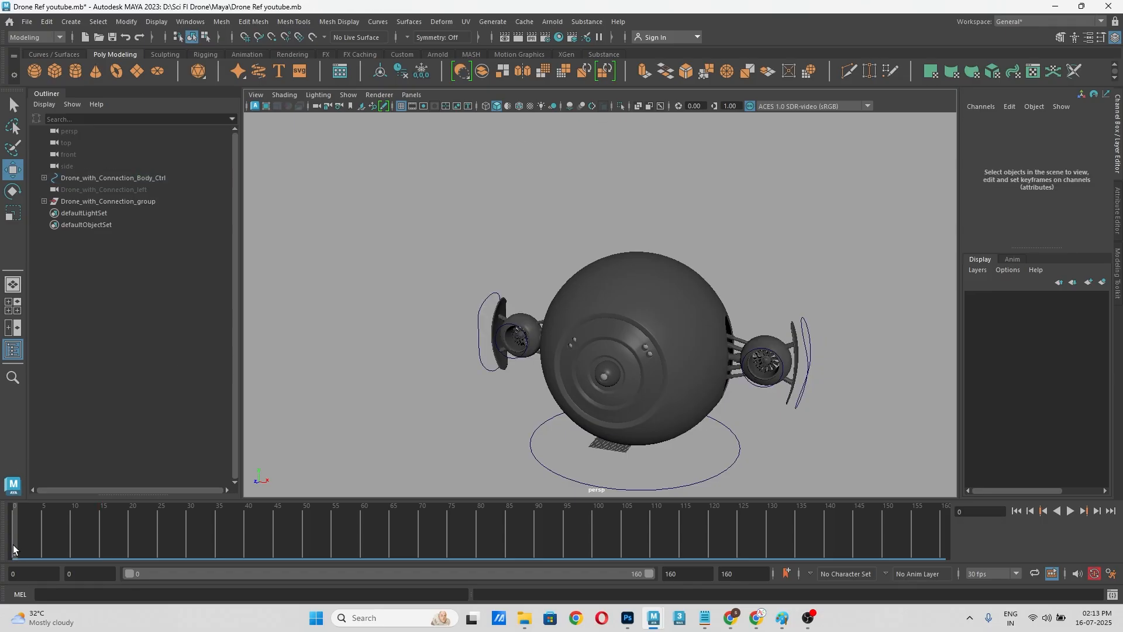
click(13, 327)
key(space)
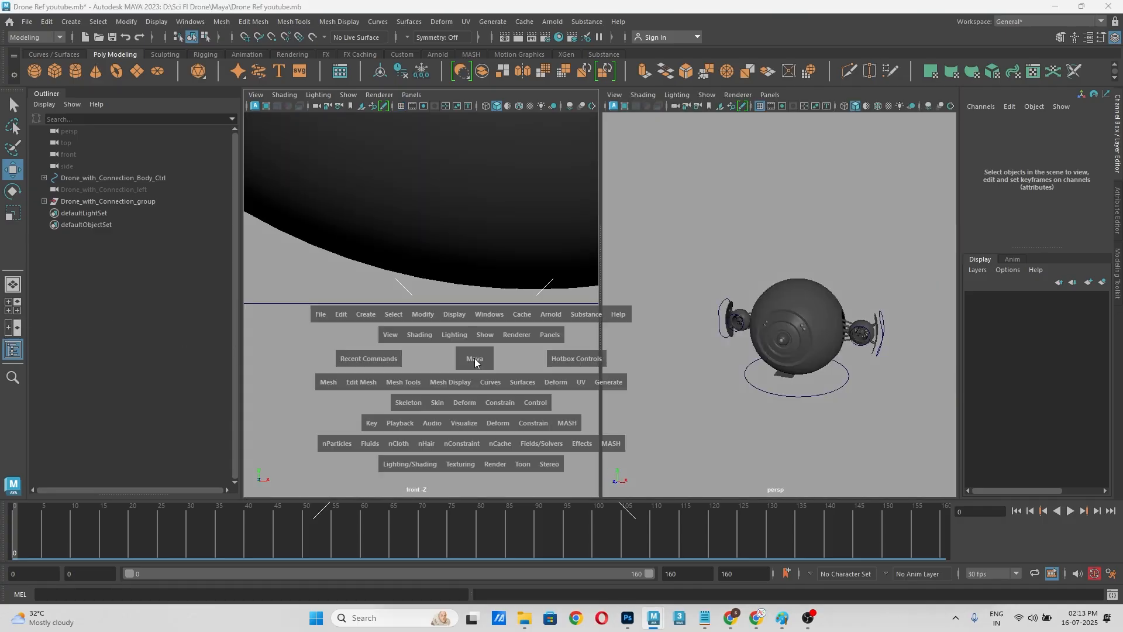
mouse_move(475, 358)
mouse_down()
mouse_move(441, 354)
mouse_move(479, 374)
mouse_up()
scroll(464, 306, down, 5)
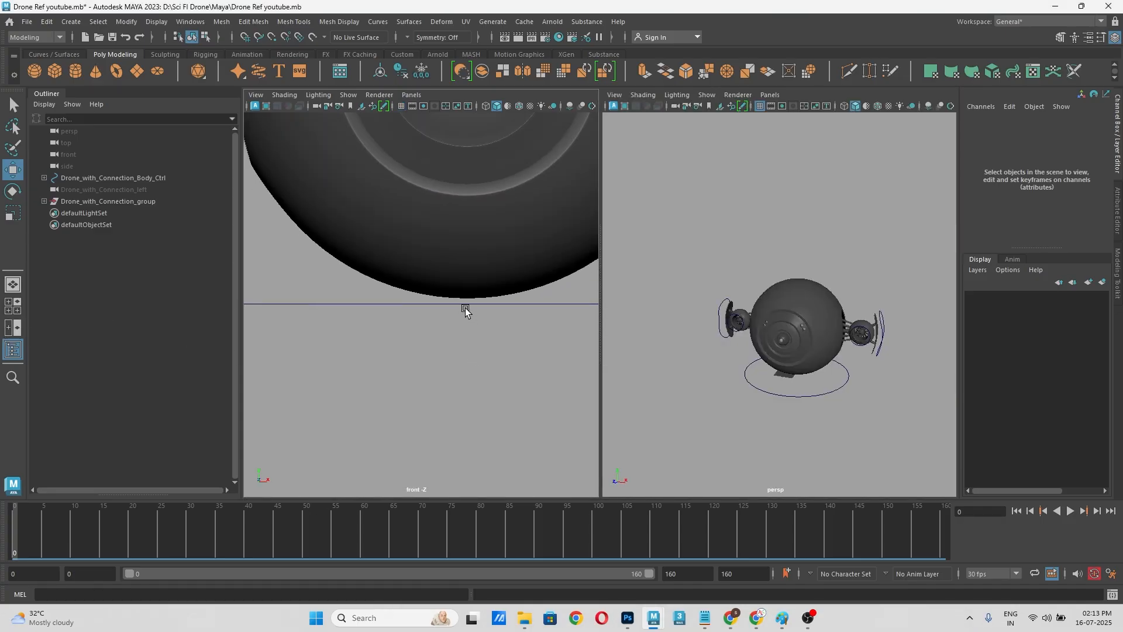
scroll(518, 309, up, 8)
alt+middle_drag(521, 306, 341, 343)
Step: At frame 0, slide the left connection control into the body to a Translate X of about -39.086 and key only that channel
click(477, 289)
middle_drag(501, 308, 422, 309)
scroll(878, 318, up, 6)
alt+middle_drag(857, 350, 739, 246)
alt+drag(818, 282, 813, 278)
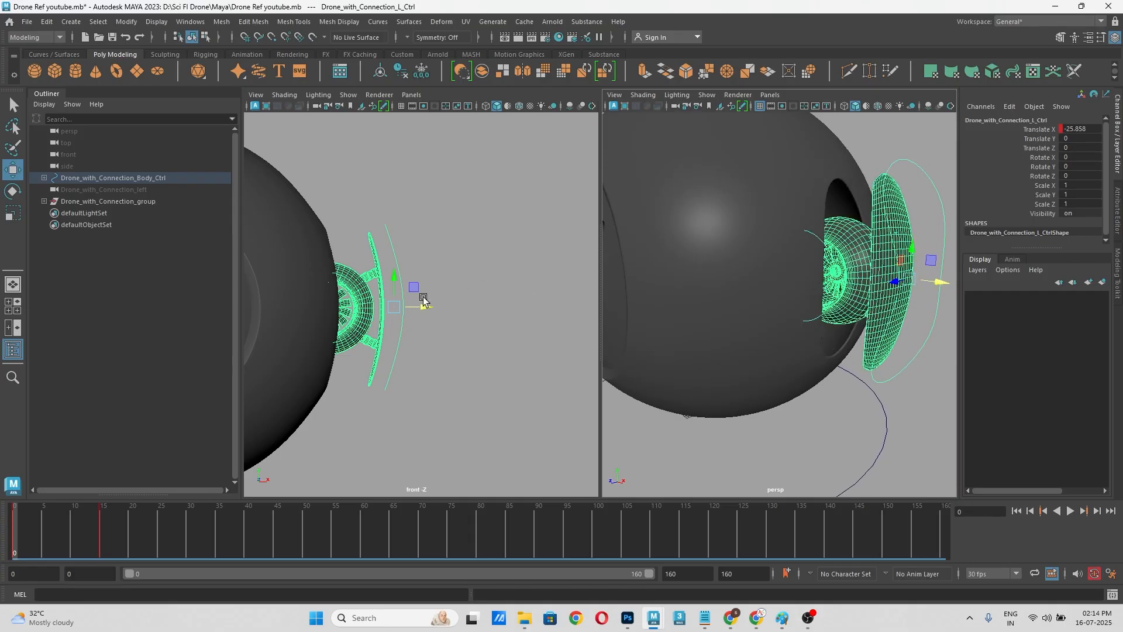
drag(416, 305, 374, 304)
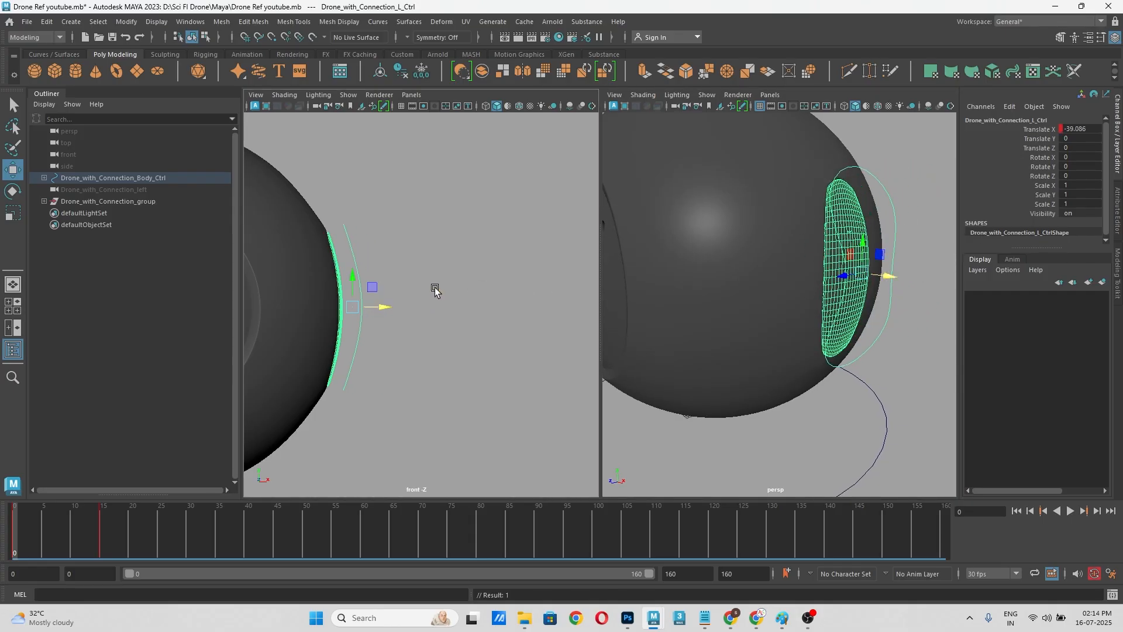
click(1047, 134)
right_click(1047, 132)
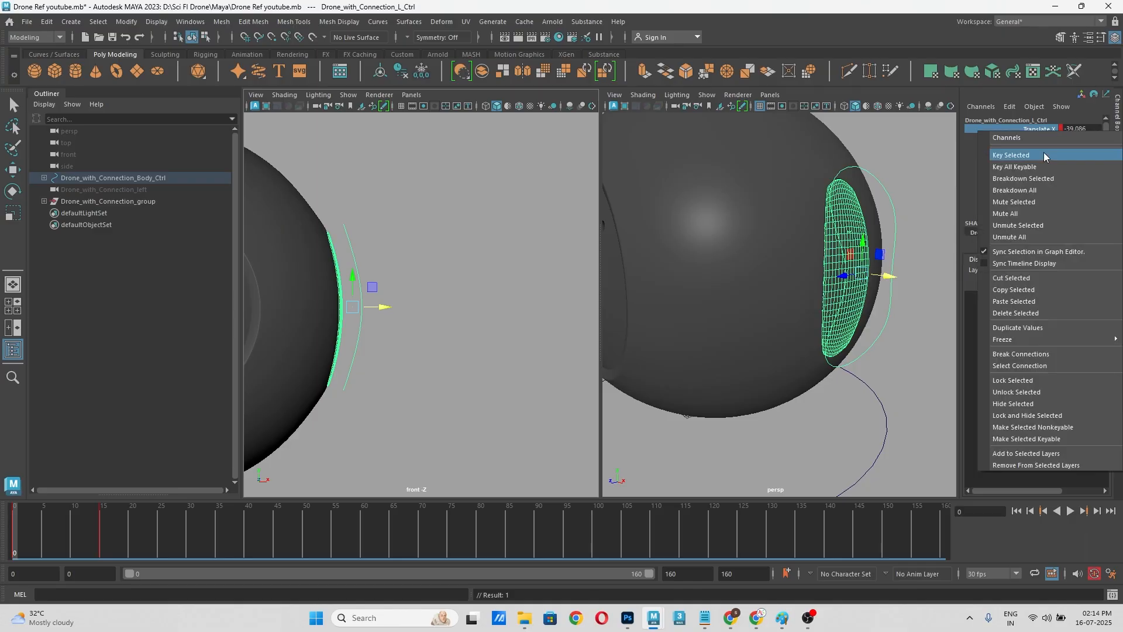
click(1043, 153)
Step: At frame 0, slide the right connection control into the body to a Translate X of about 39.223 and key only that channel
scroll(437, 296, down, 1)
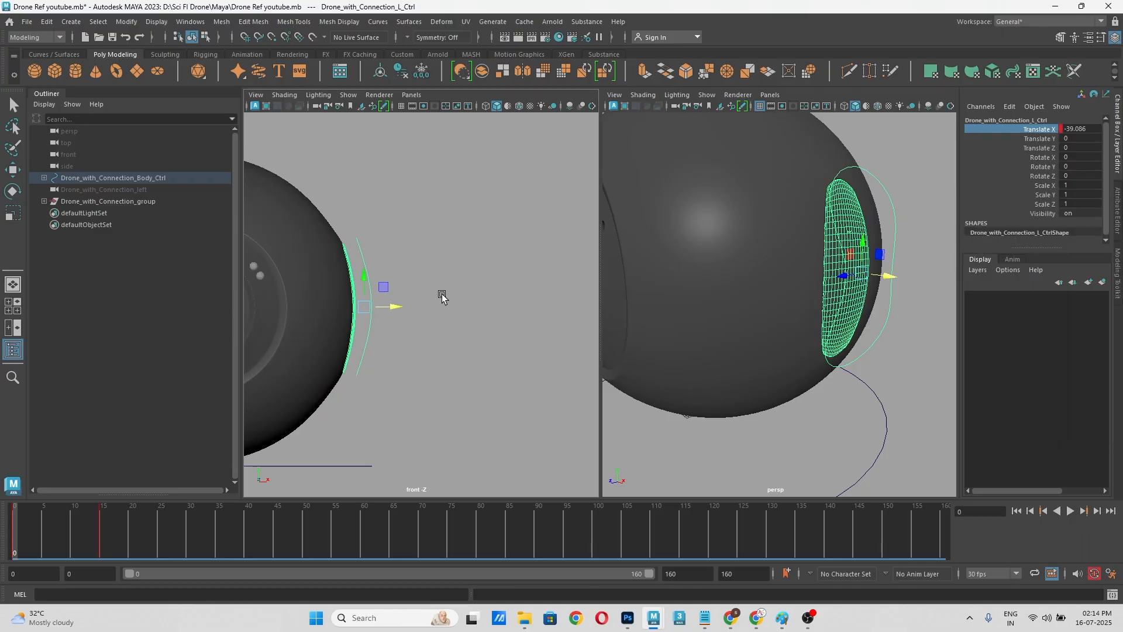
alt+middle_drag(312, 319, 569, 307)
alt+middle_drag(351, 337, 509, 331)
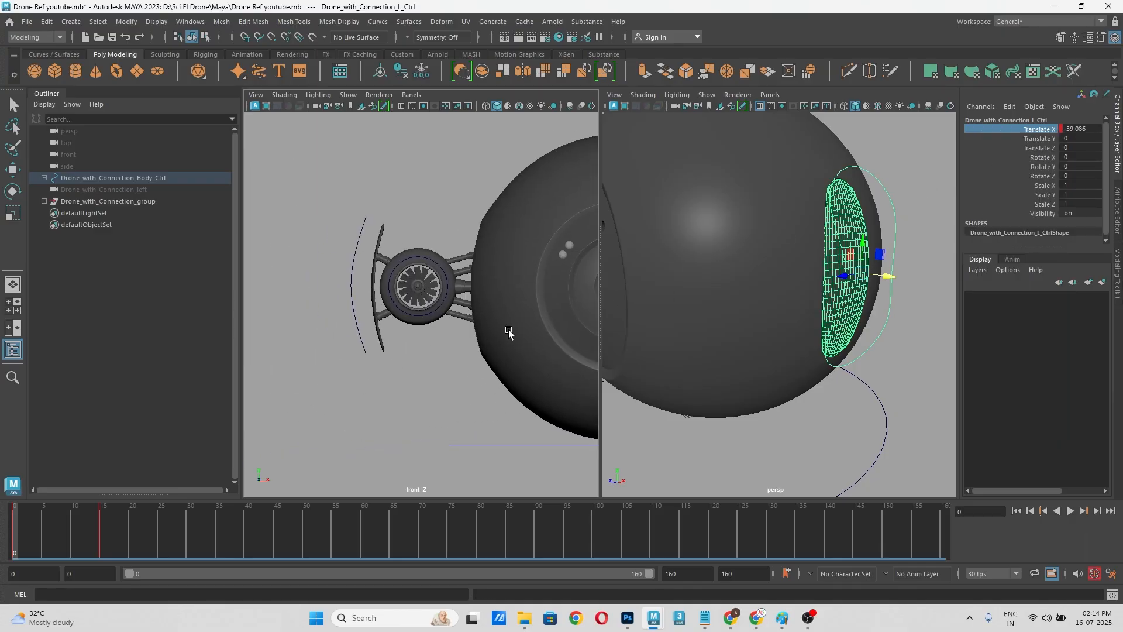
click(351, 297)
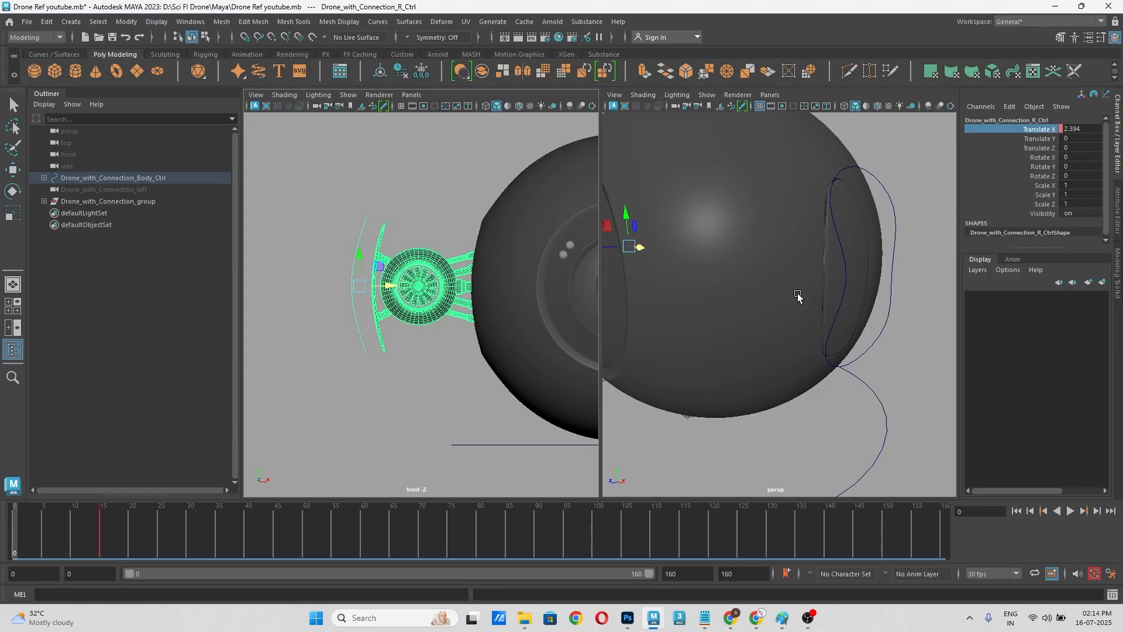
alt+drag(730, 282, 702, 304)
drag(392, 288, 487, 287)
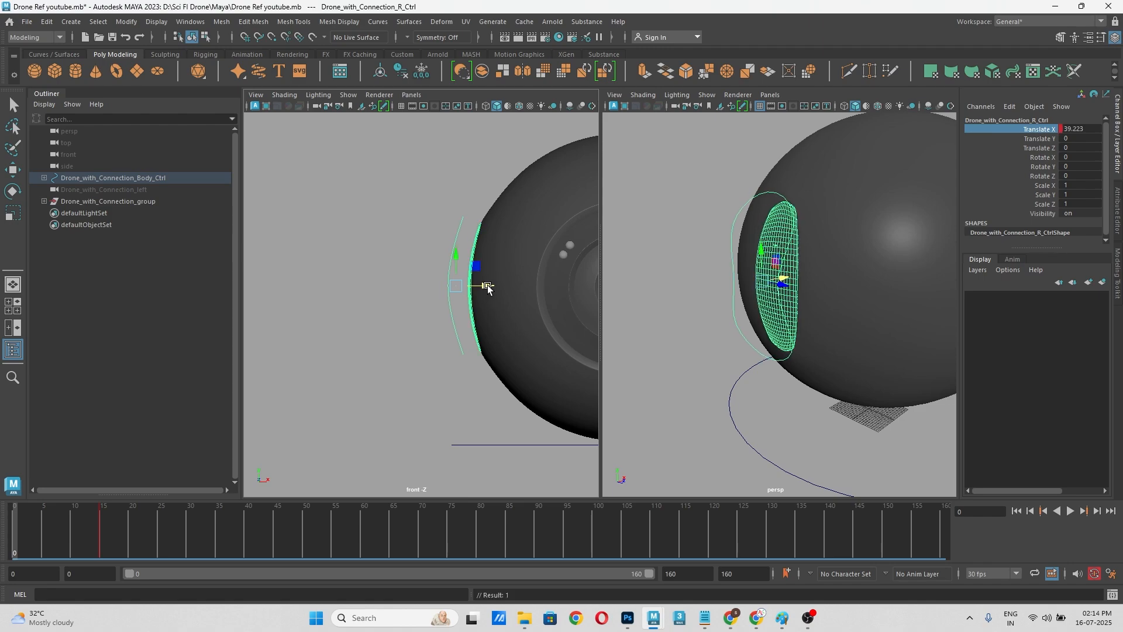
right_click(1047, 132)
click(1028, 156)
click(343, 326)
Step: Select the body control and play the animation from frame 0 to review the drone's rise and extending arms
scroll(361, 308, down, 6)
scroll(723, 309, down, 5)
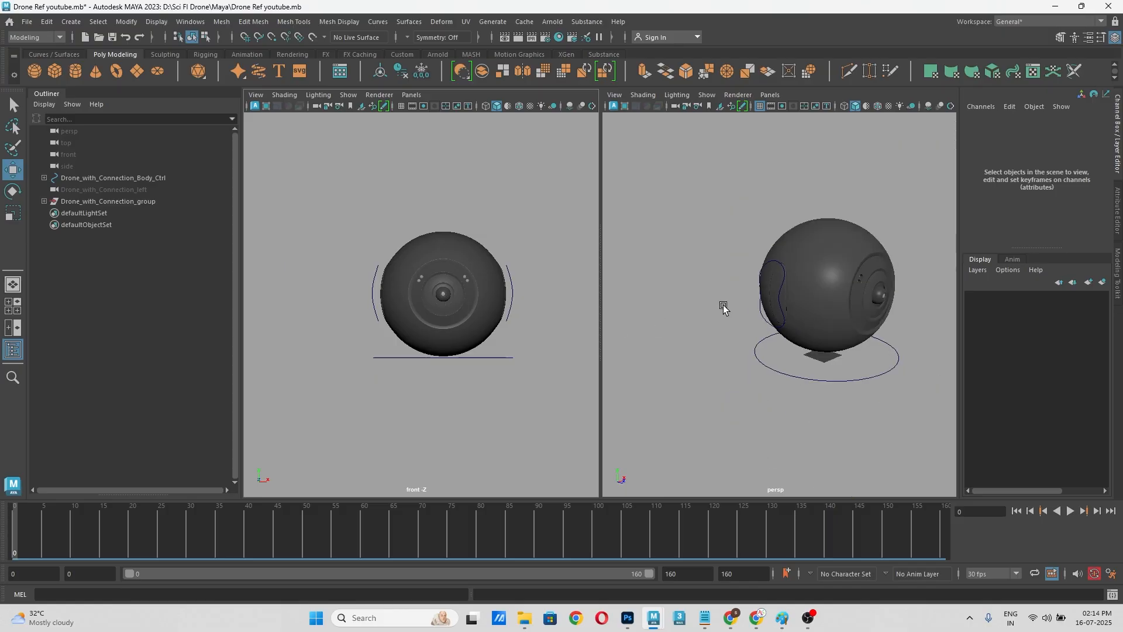
scroll(724, 308, down, 3)
alt+drag(793, 348, 722, 352)
alt+middle_drag(844, 320, 808, 355)
alt+drag(803, 405, 792, 397)
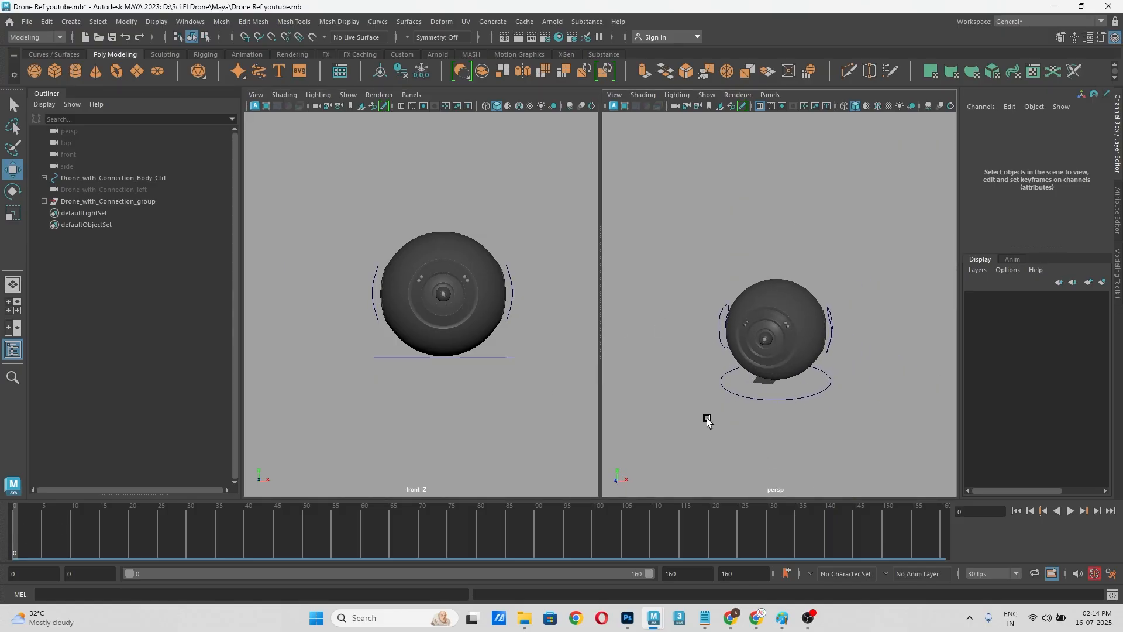
click(753, 399)
mouse_move(22, 535)
mouse_down()
mouse_move(108, 539)
mouse_move(0, 533)
mouse_up()
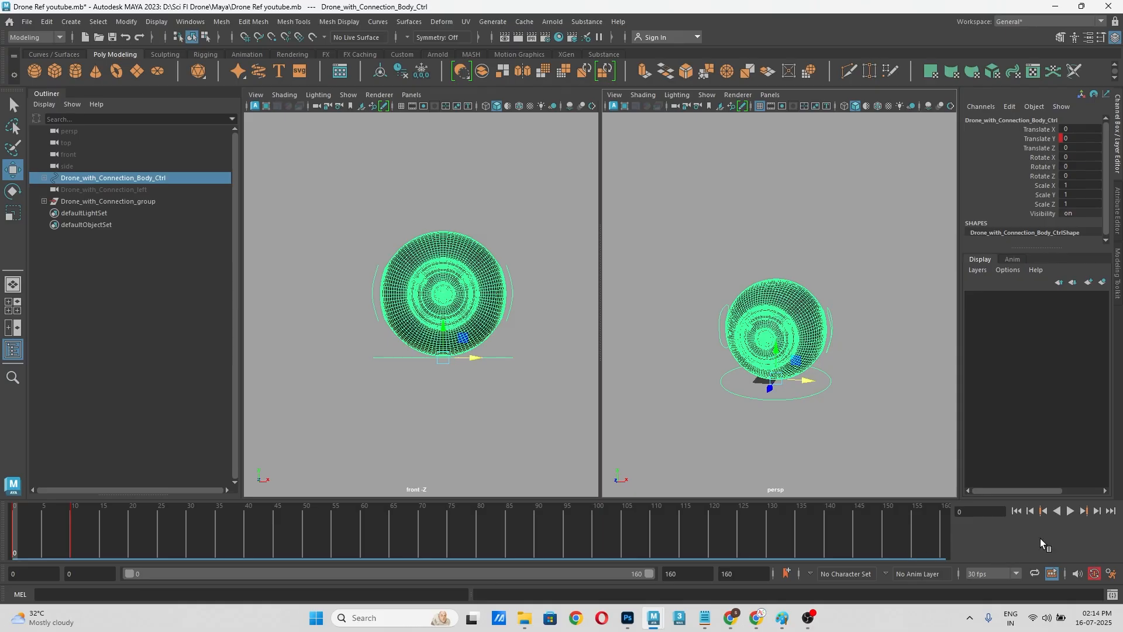
click(1070, 511)
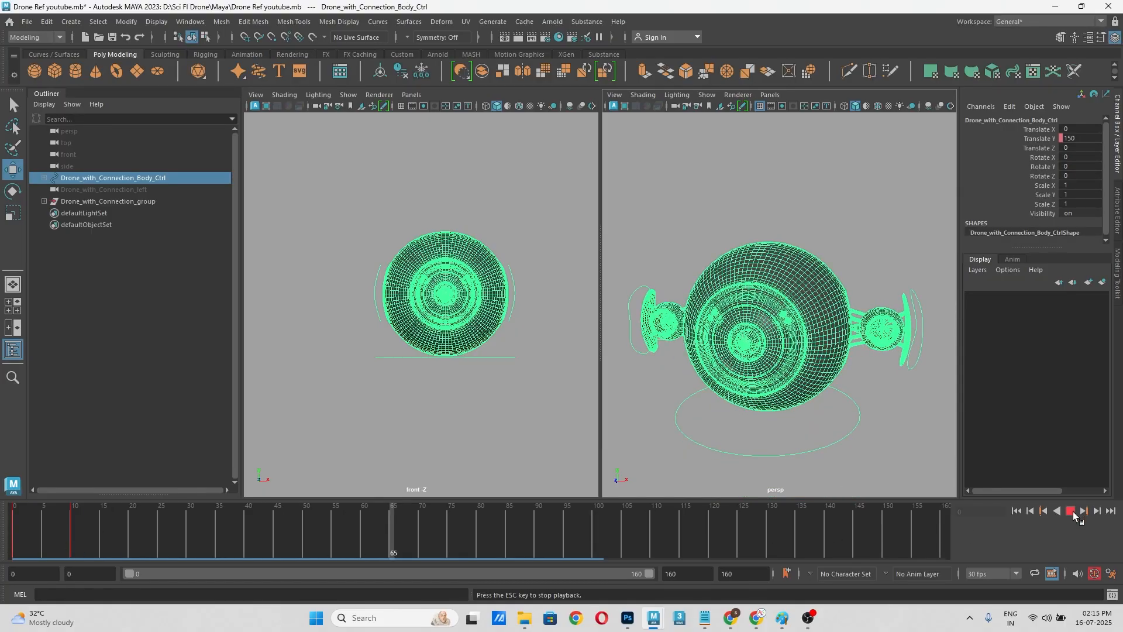
key(Escape)
Step: Examine the raised drone and the fan on its extended left arm up close in the perspective view
scroll(731, 377, down, 5)
scroll(784, 378, up, 8)
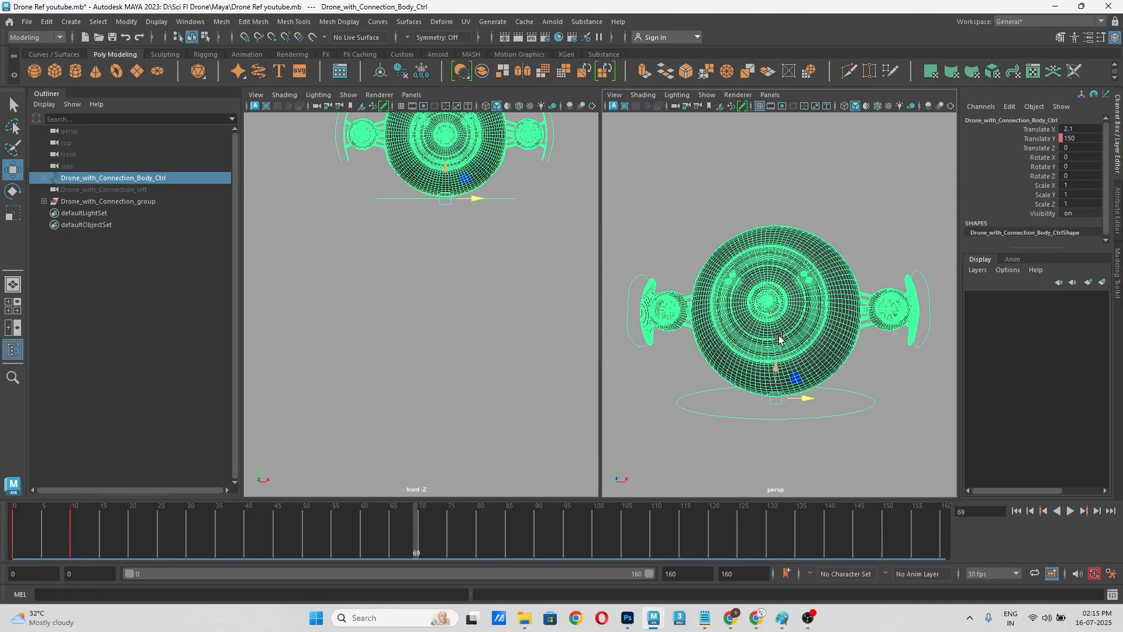
scroll(791, 368, down, 4)
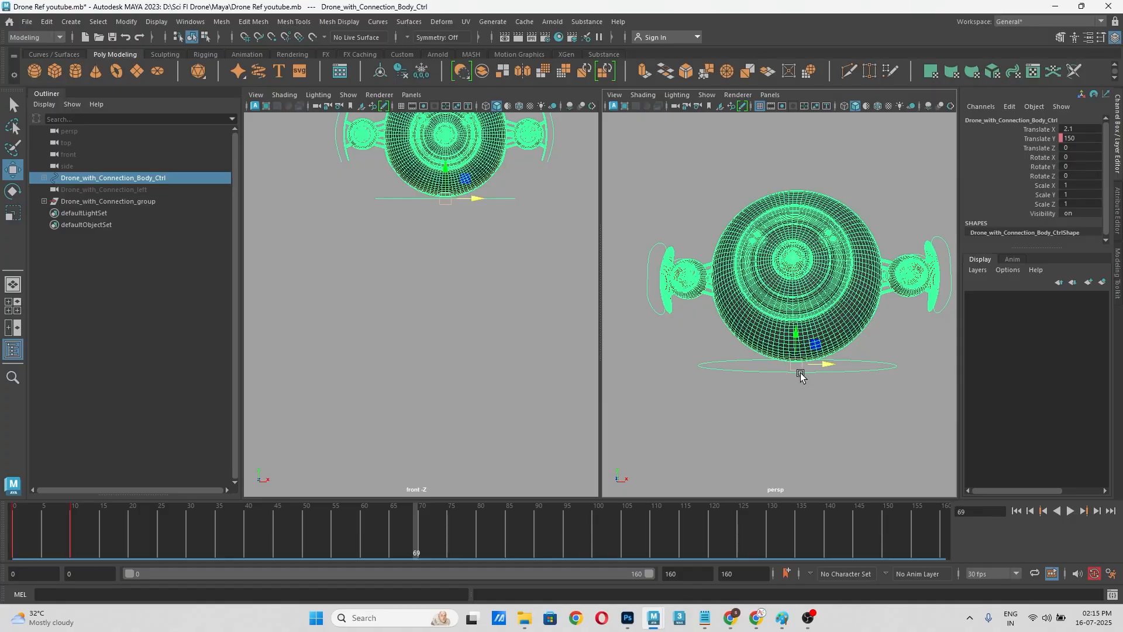
scroll(825, 327, up, 5)
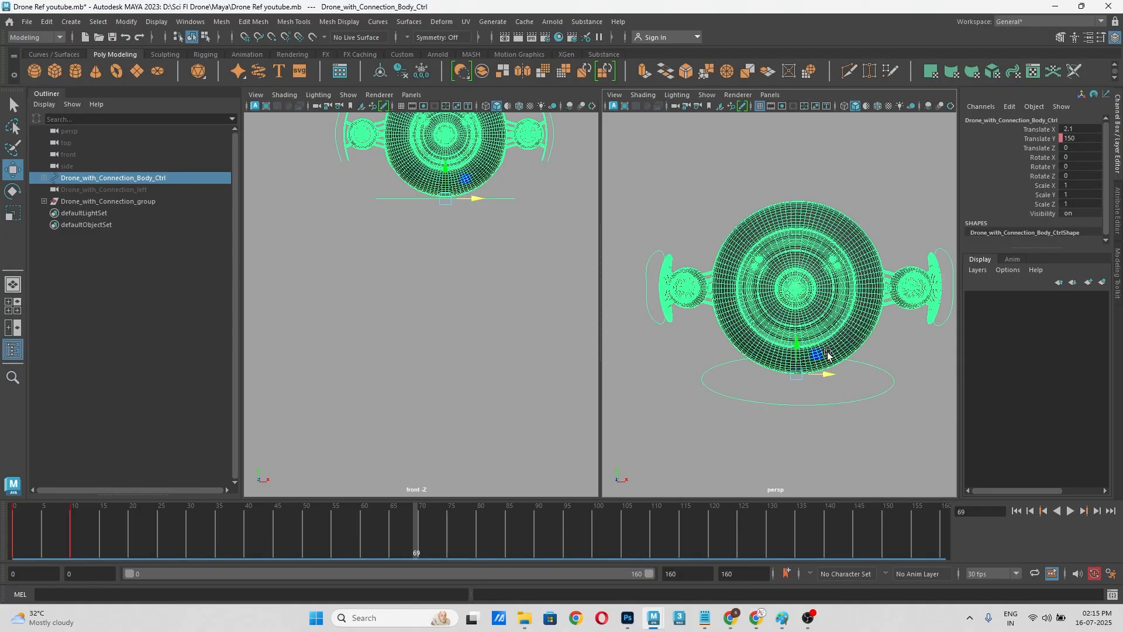
click(884, 368)
scroll(895, 263, up, 6)
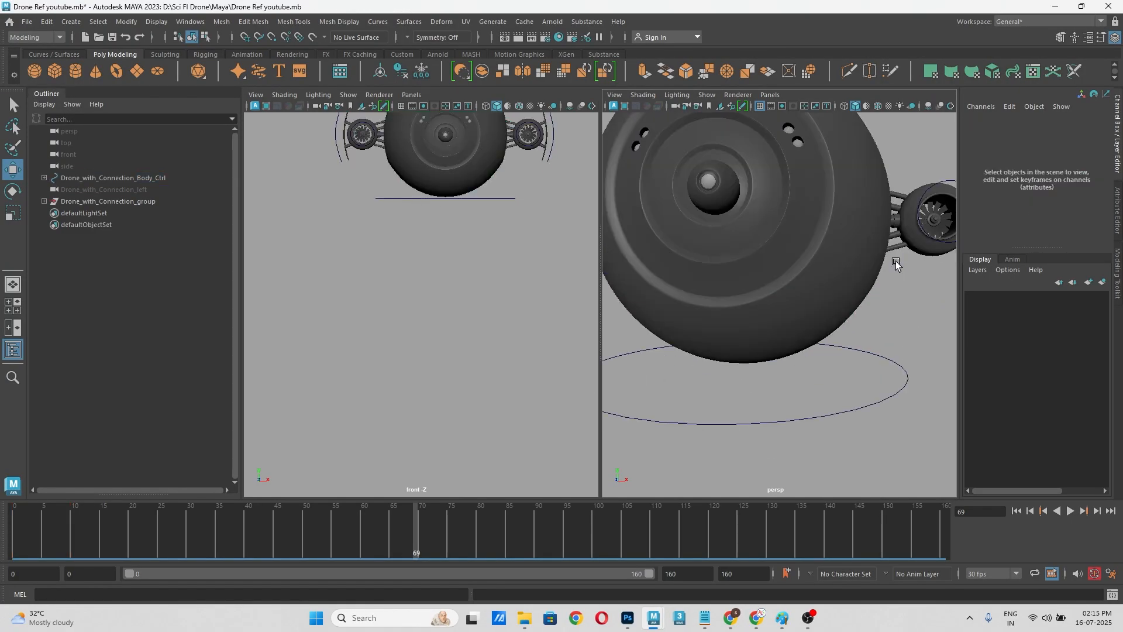
click(789, 339)
scroll(801, 357, down, 4)
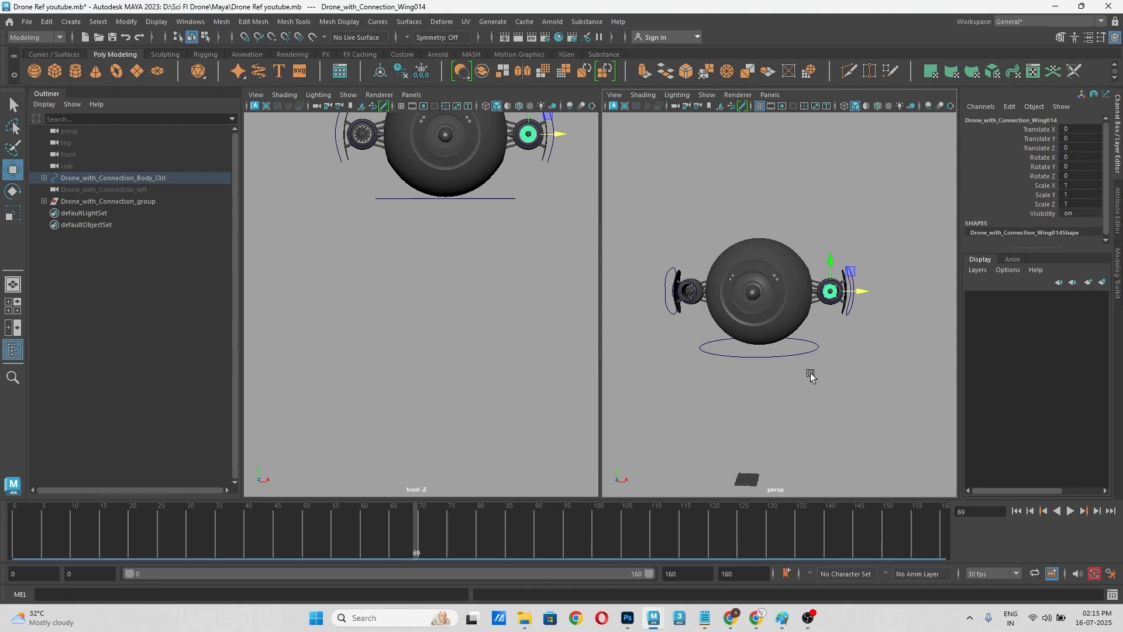
click(709, 420)
scroll(838, 359, up, 6)
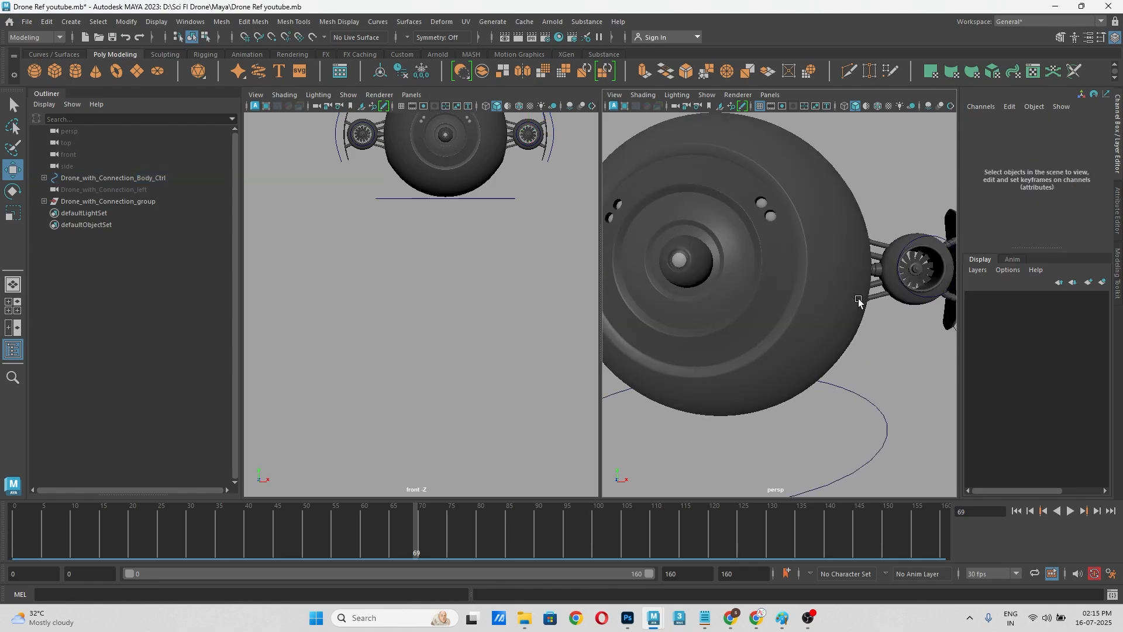
scroll(836, 348, down, 3)
alt+drag(835, 363, 827, 347)
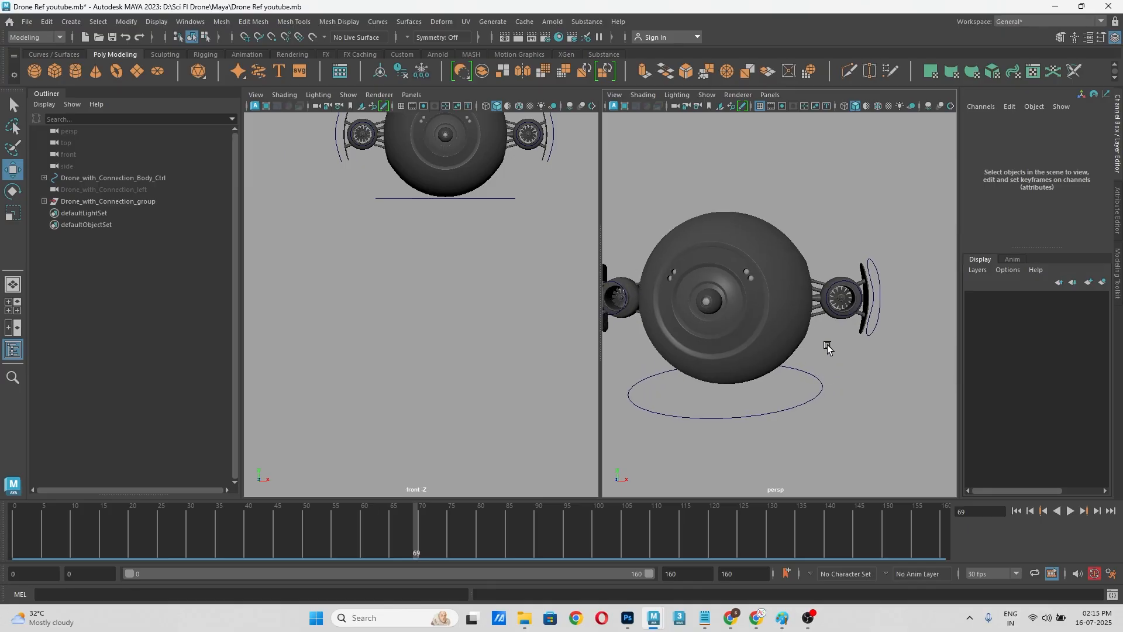
Step: Select the left wing control encircling the fan and activate the Rotate tool on it
click(856, 283)
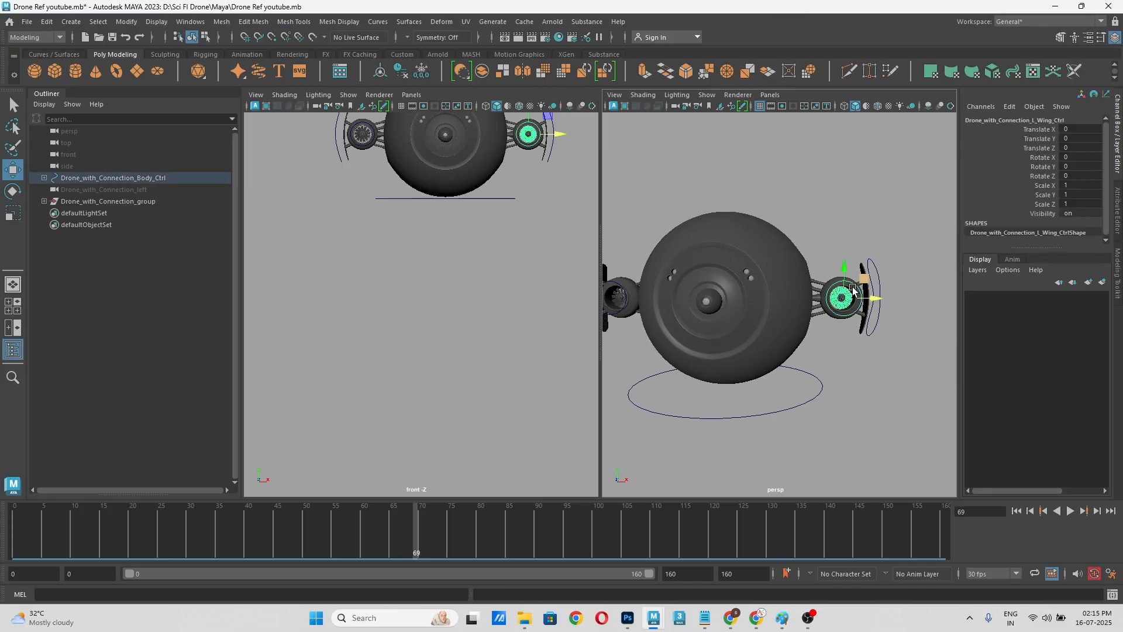
scroll(844, 316, up, 4)
alt+middle_drag(861, 344, 792, 358)
click(859, 440)
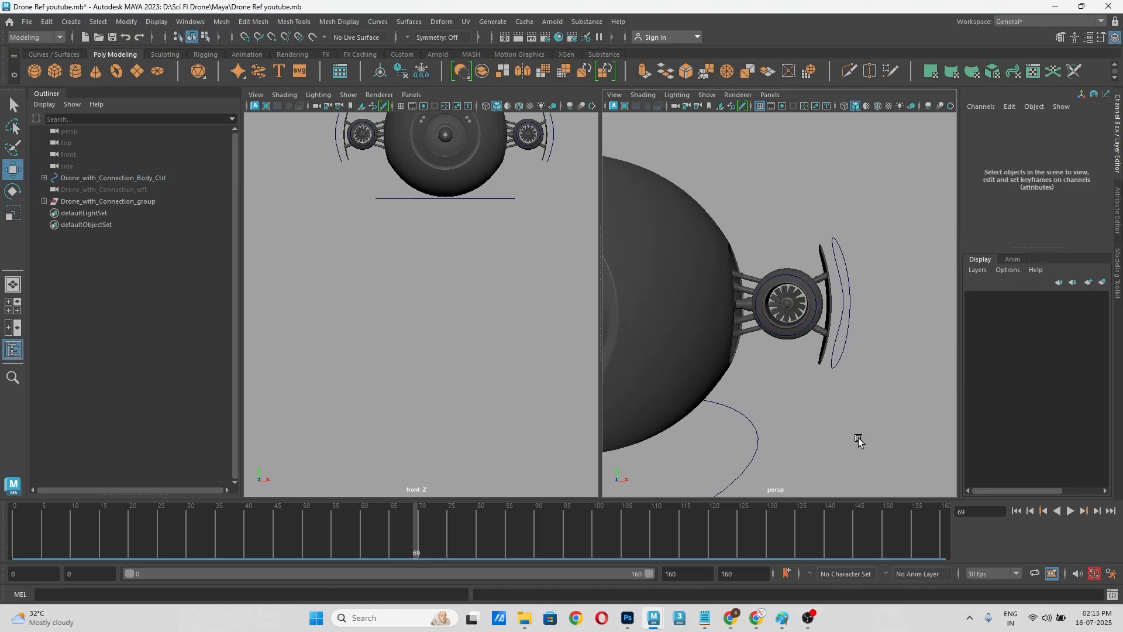
scroll(836, 318, up, 3)
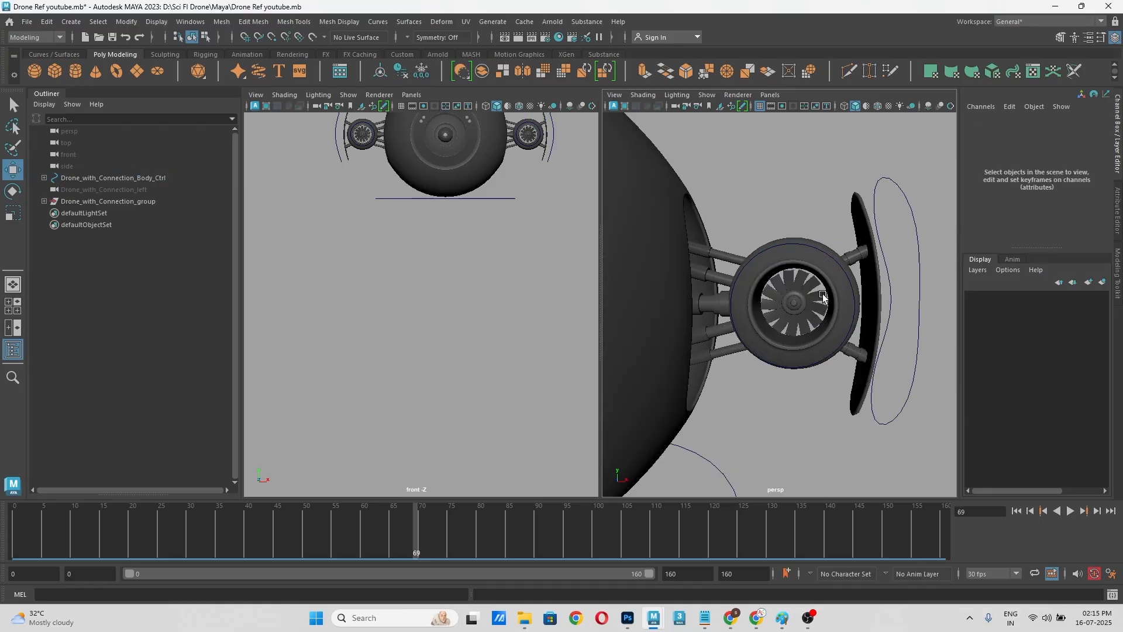
click(840, 265)
scroll(805, 299, down, 2)
scroll(804, 300, up, 6)
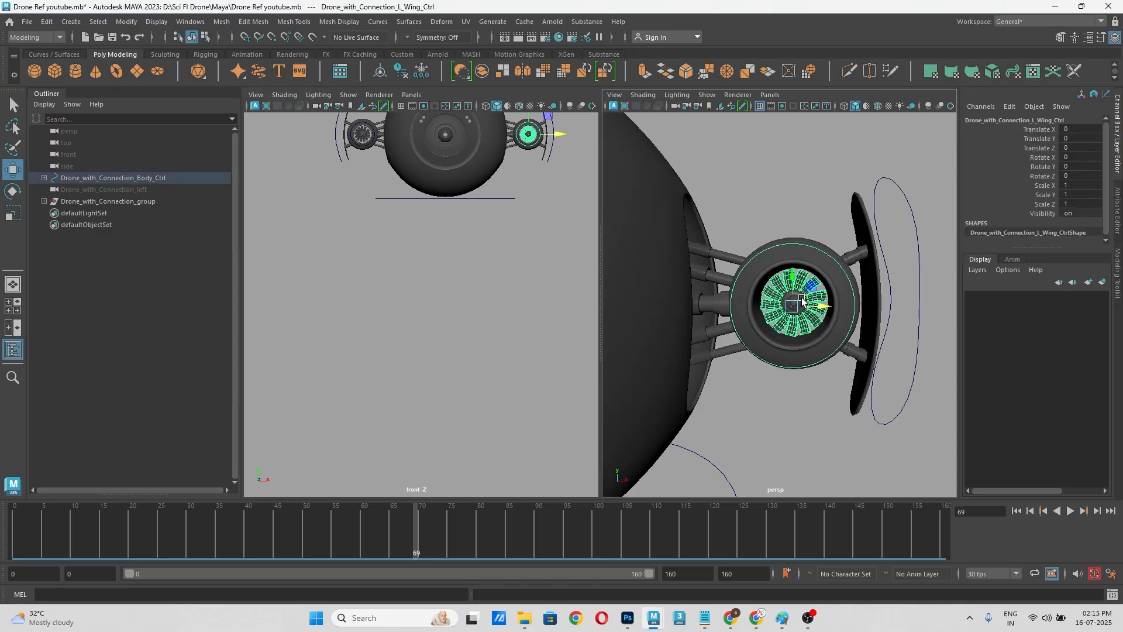
key(e)
scroll(829, 277, down, 4)
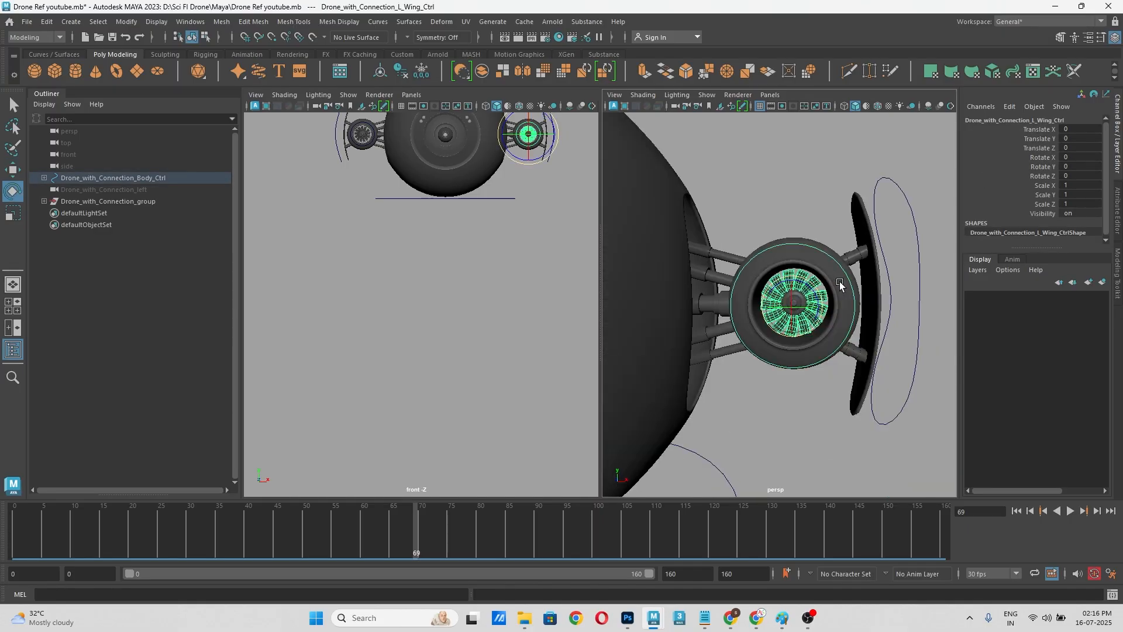
scroll(819, 287, up, 4)
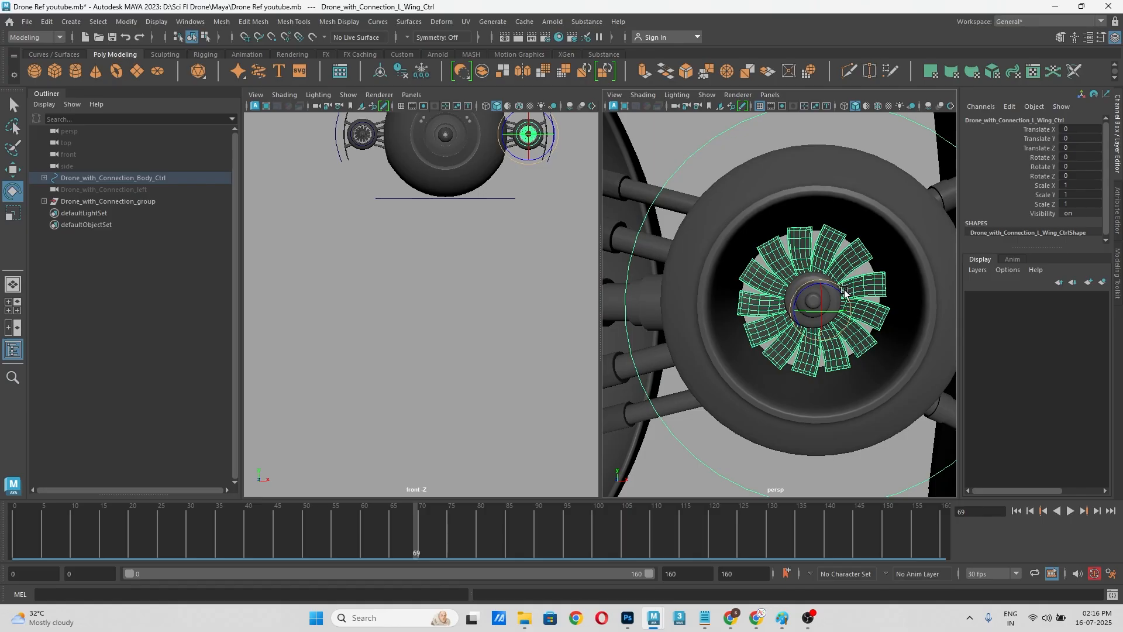
scroll(831, 266, down, 3)
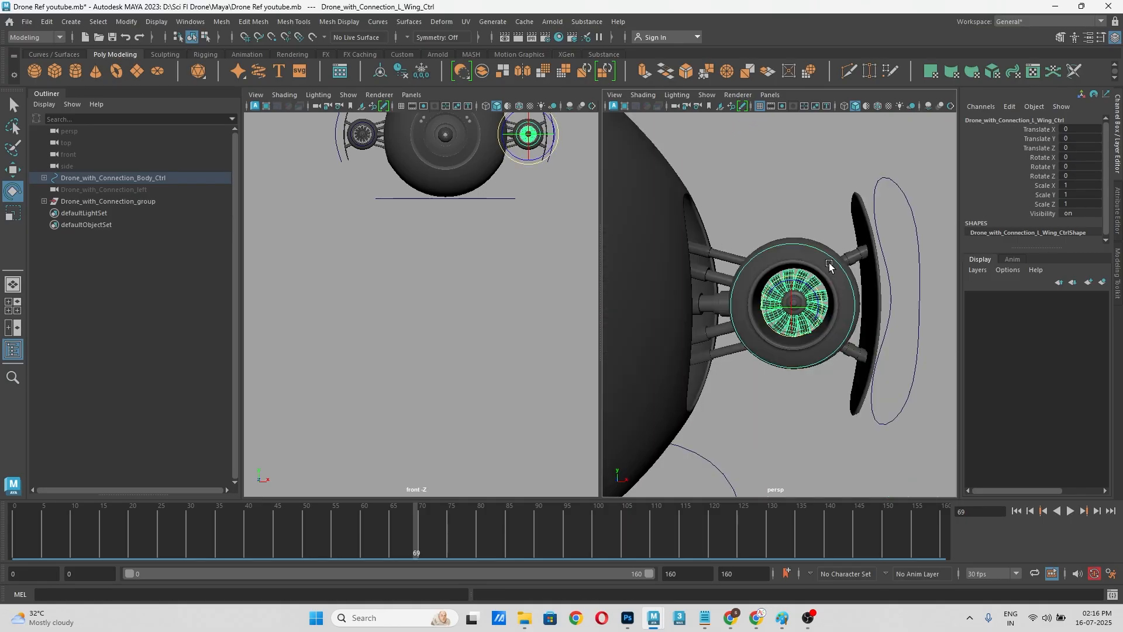
Step: Rotate the left wing control to about -14.483 degrees on Z, and try a further Z turn of about -76.8 degrees, undoing it
alt+drag(829, 262, 819, 335)
click(744, 455)
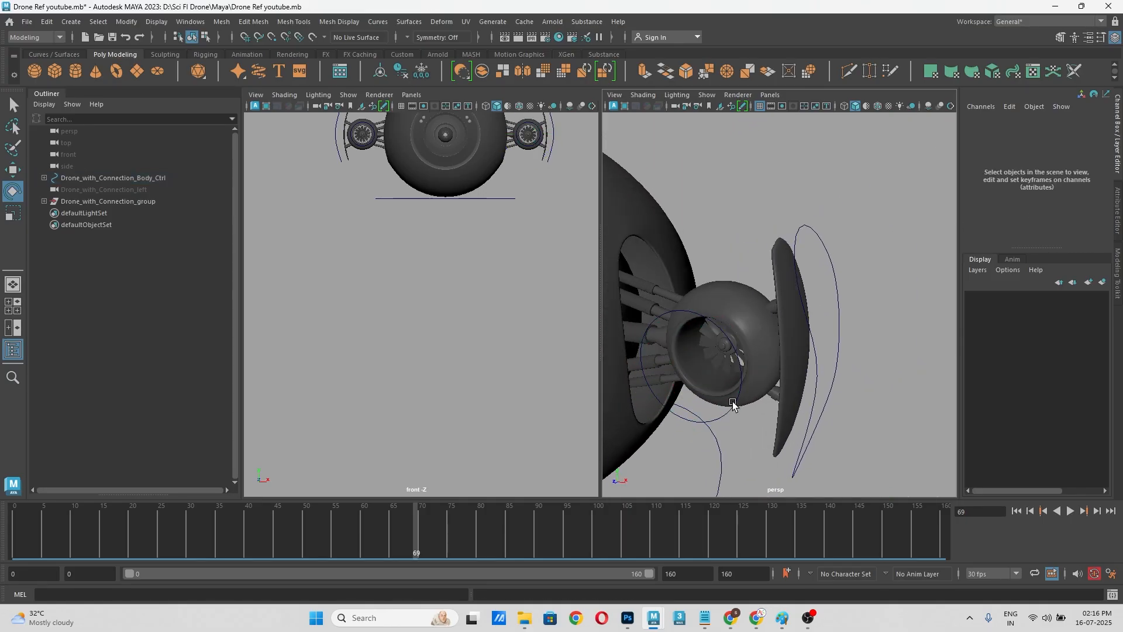
click(725, 363)
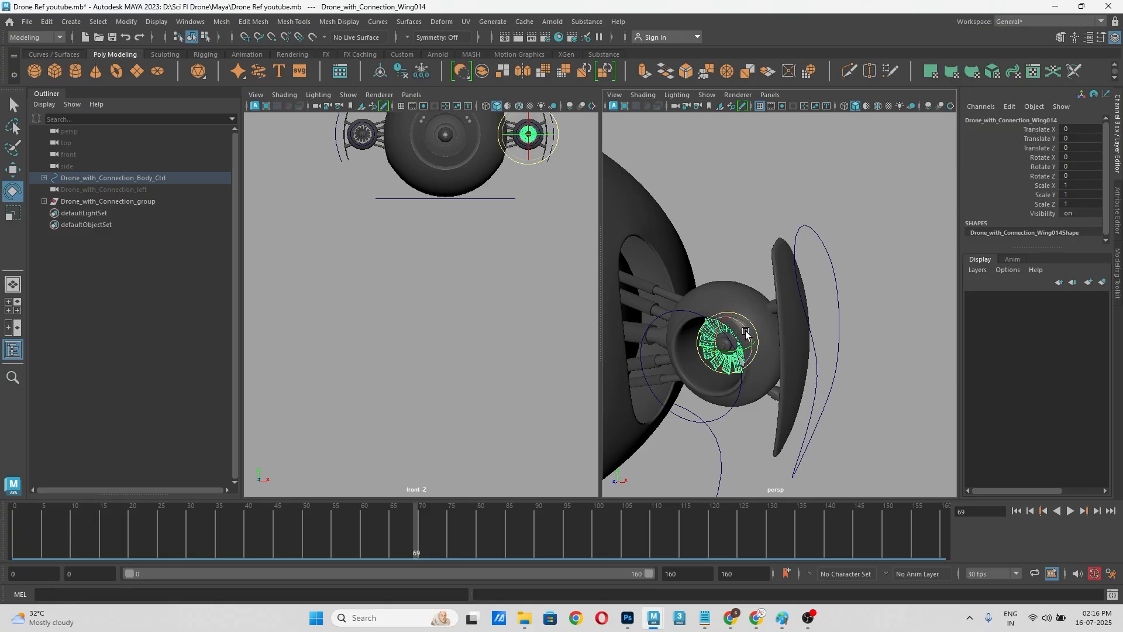
click(726, 415)
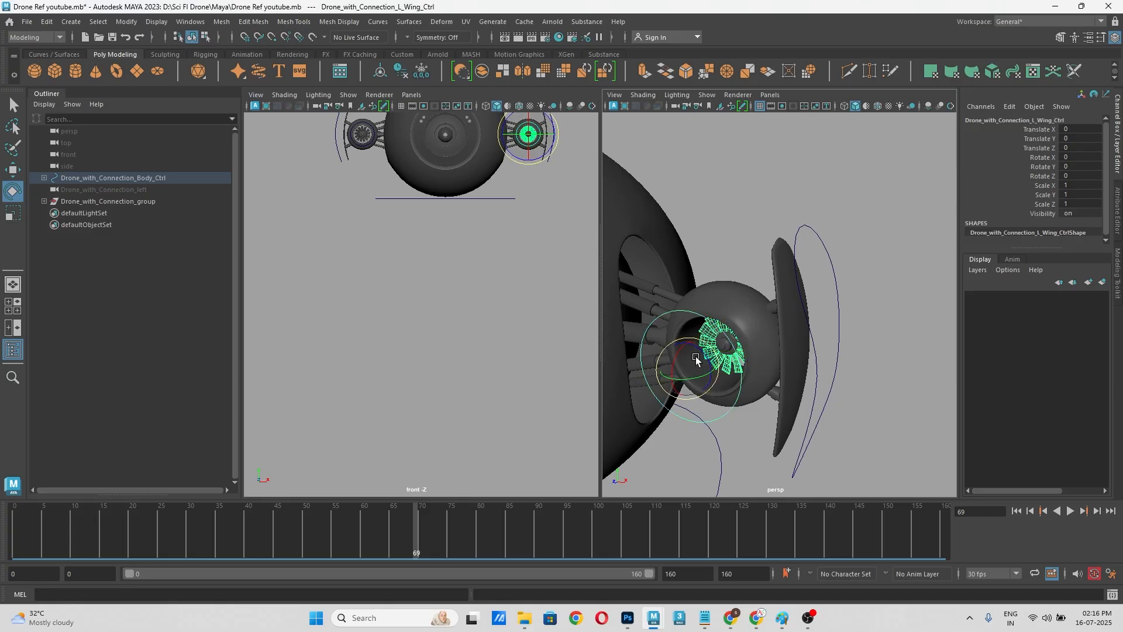
drag(704, 354, 704, 358)
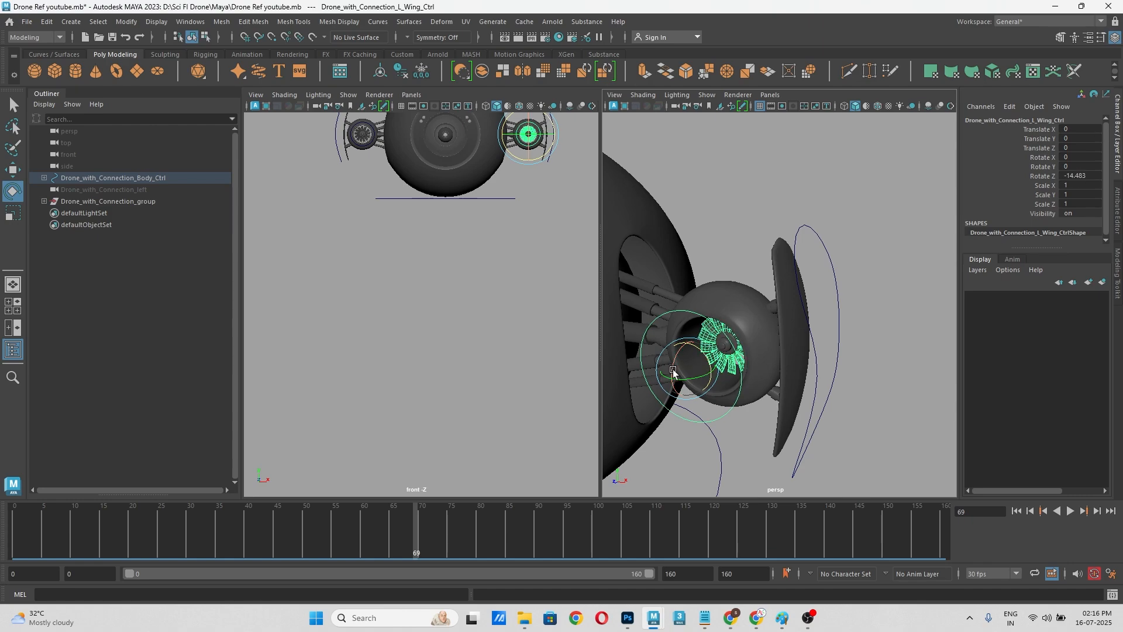
drag(706, 355, 716, 397)
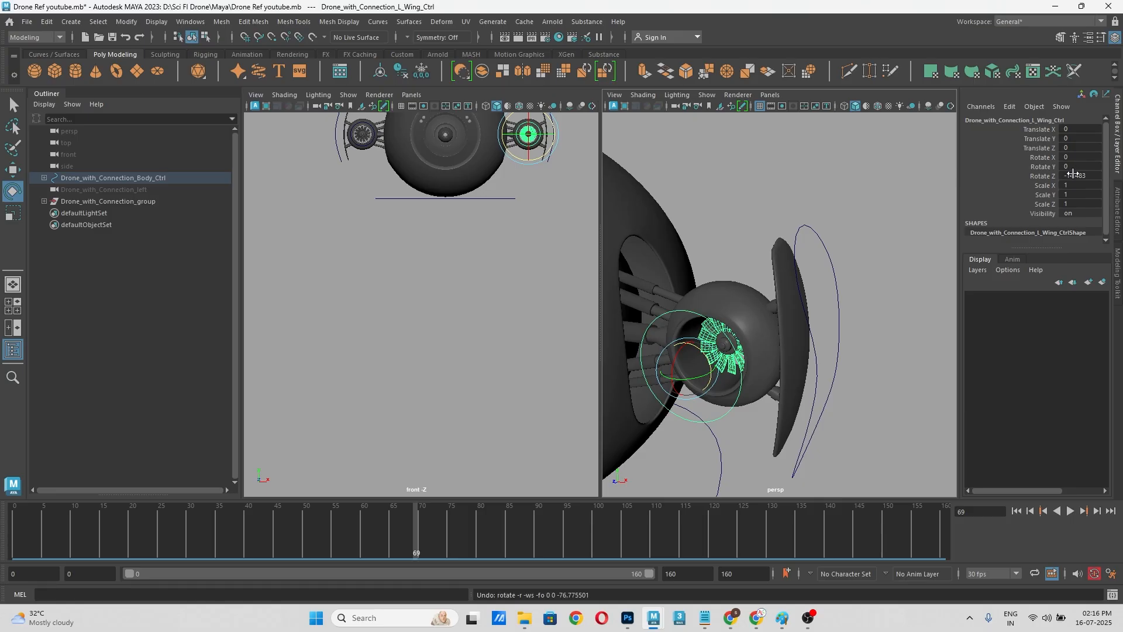
Step: Deselect the left wing control and return the timeline to frame 0 to view the drone at its starting position
click(837, 250)
alt+drag(836, 251, 831, 312)
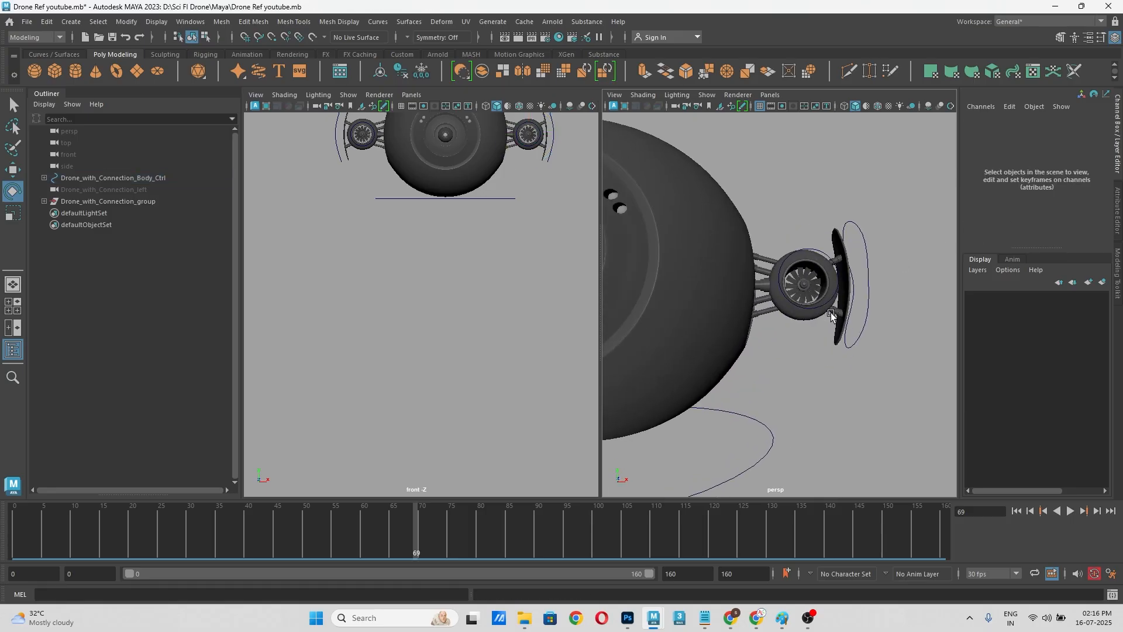
click(72, 532)
drag(71, 532, 8, 543)
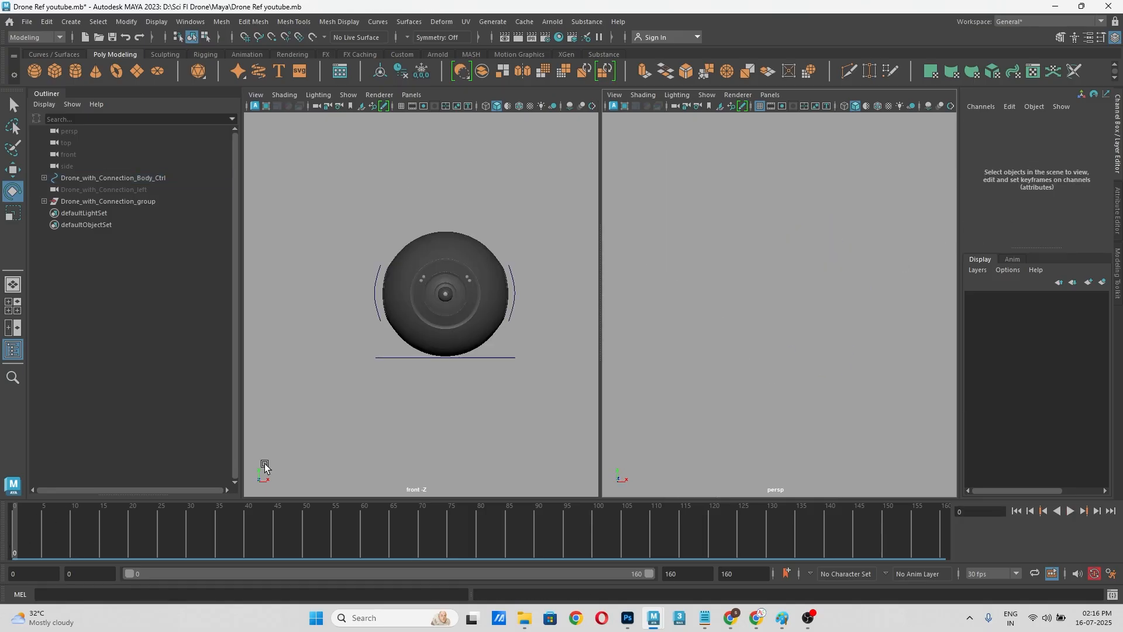
alt+drag(739, 316, 760, 359)
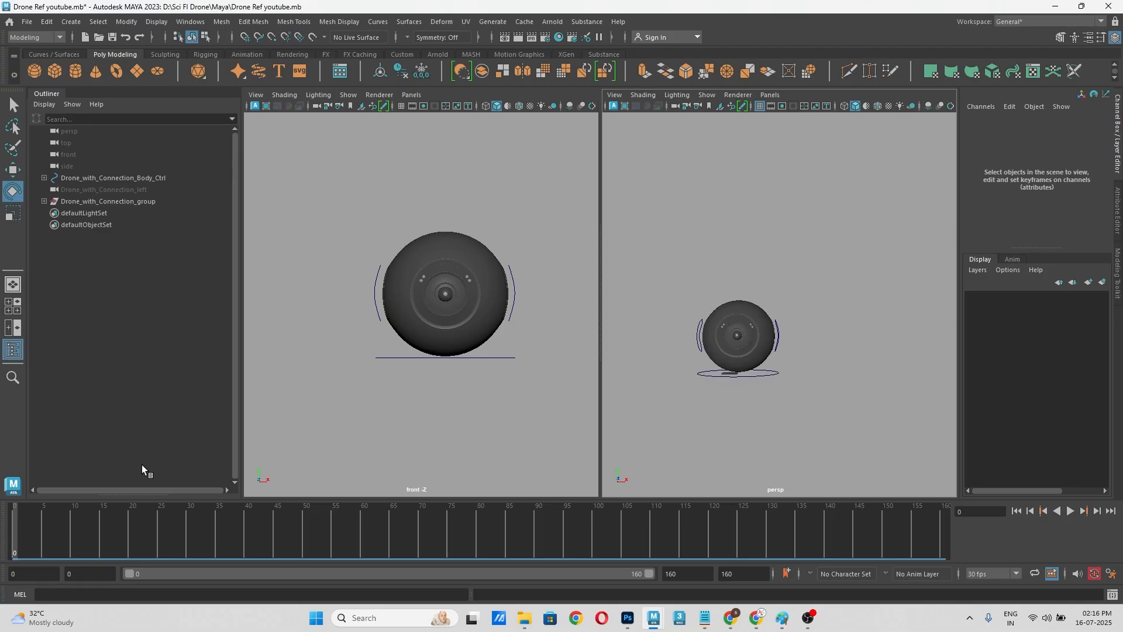
Step: Move the timeline to frame 10 and select the left wing control around the fan
click(73, 531)
alt+right_drag(684, 278, 814, 246)
alt+middle_drag(816, 226, 865, 319)
alt+right_drag(778, 252, 838, 256)
alt+drag(847, 271, 857, 263)
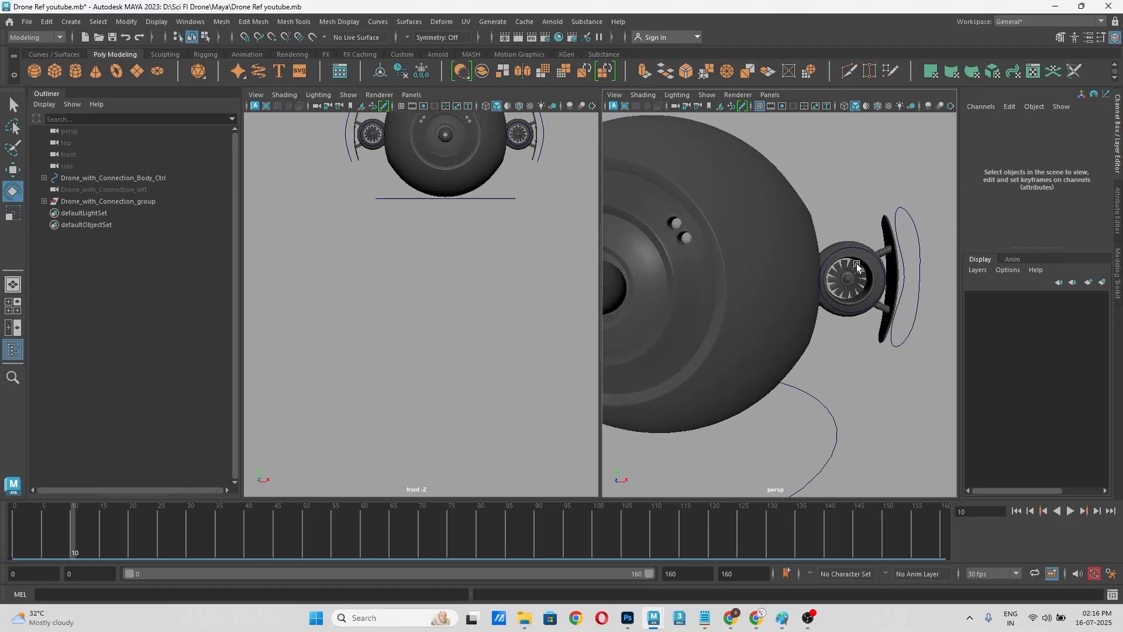
click(867, 248)
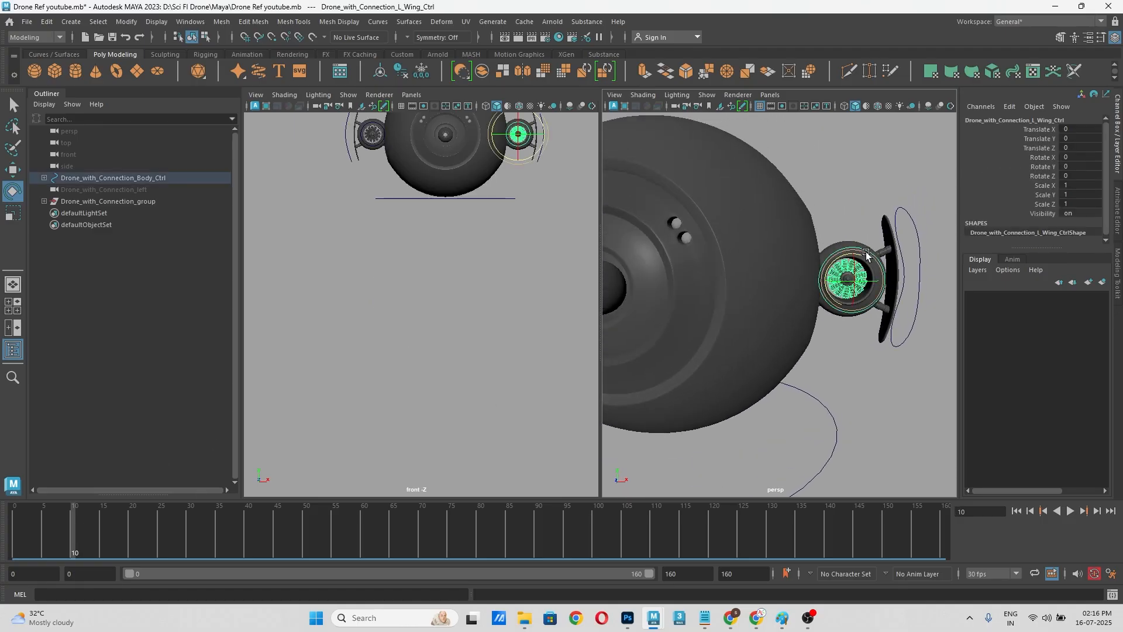
Step: Set the left wing control's Rotate Z to 4000 at frame 10 and key that channel
click(1049, 177)
right_click(1049, 177)
click(1029, 215)
click(1083, 179)
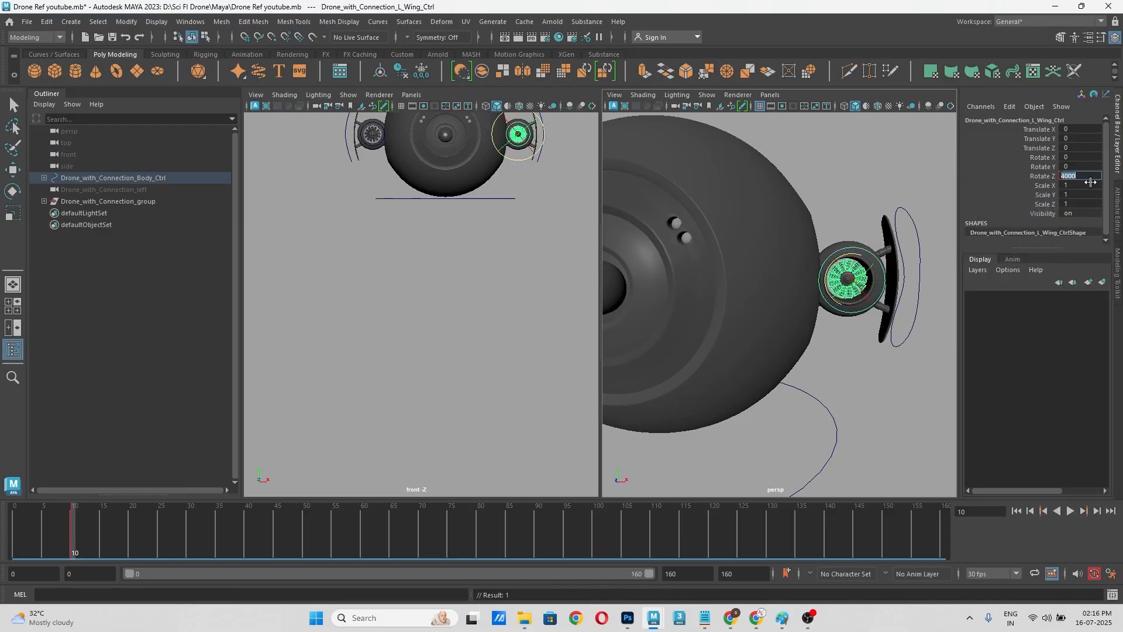
right_click(1044, 177)
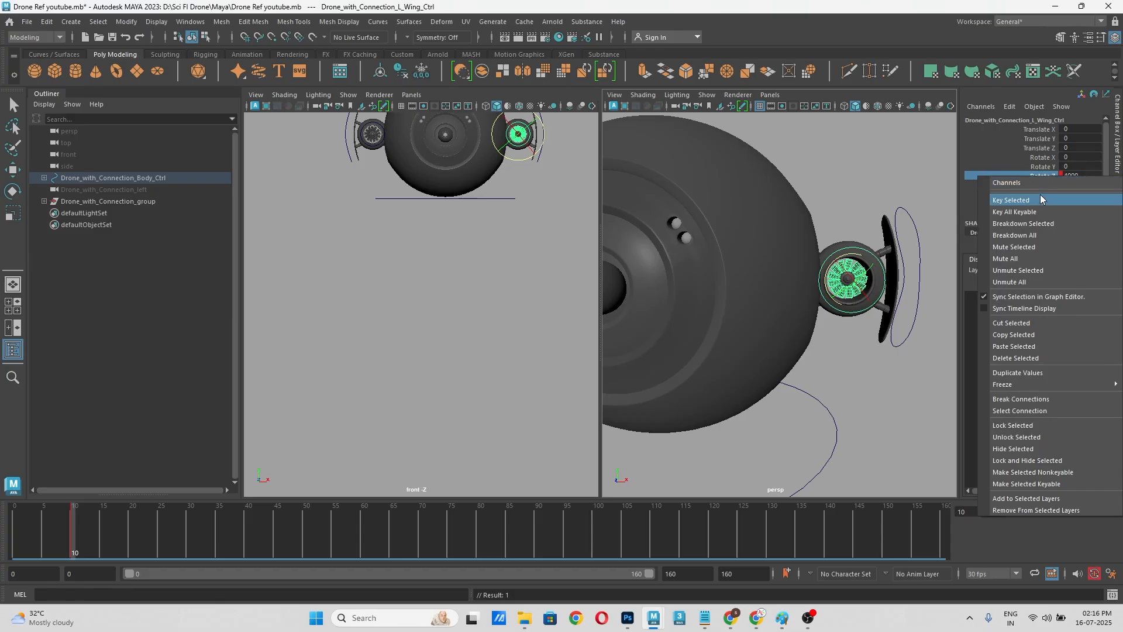
click(1043, 200)
click(877, 193)
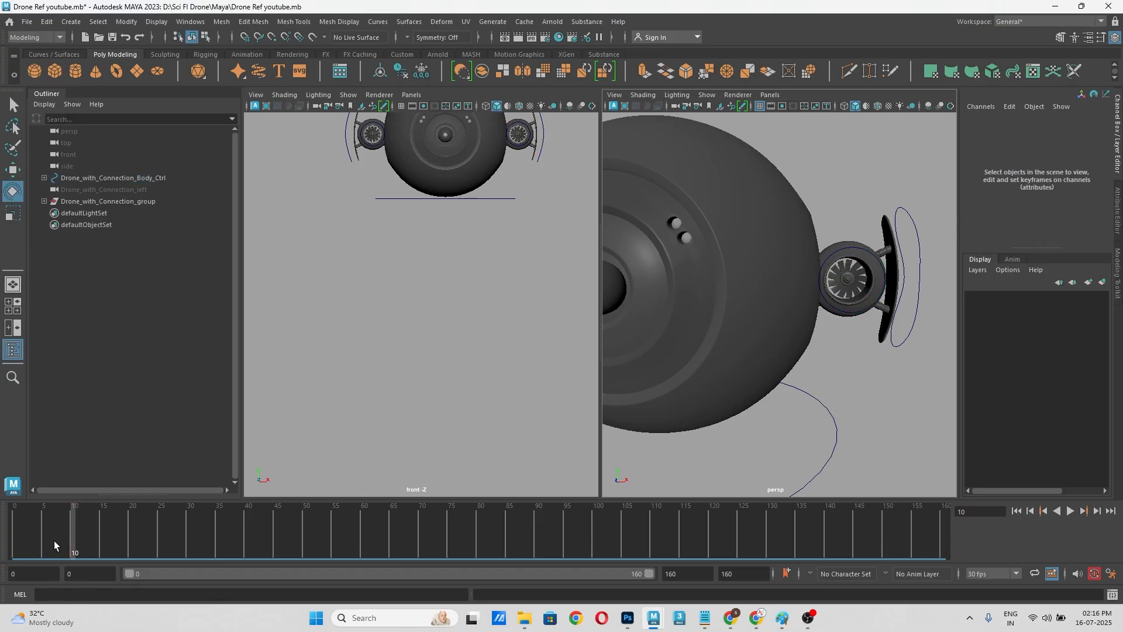
Step: Reselect the left wing control, go to frame 0, and set and key its Rotate Z at 0
click(866, 250)
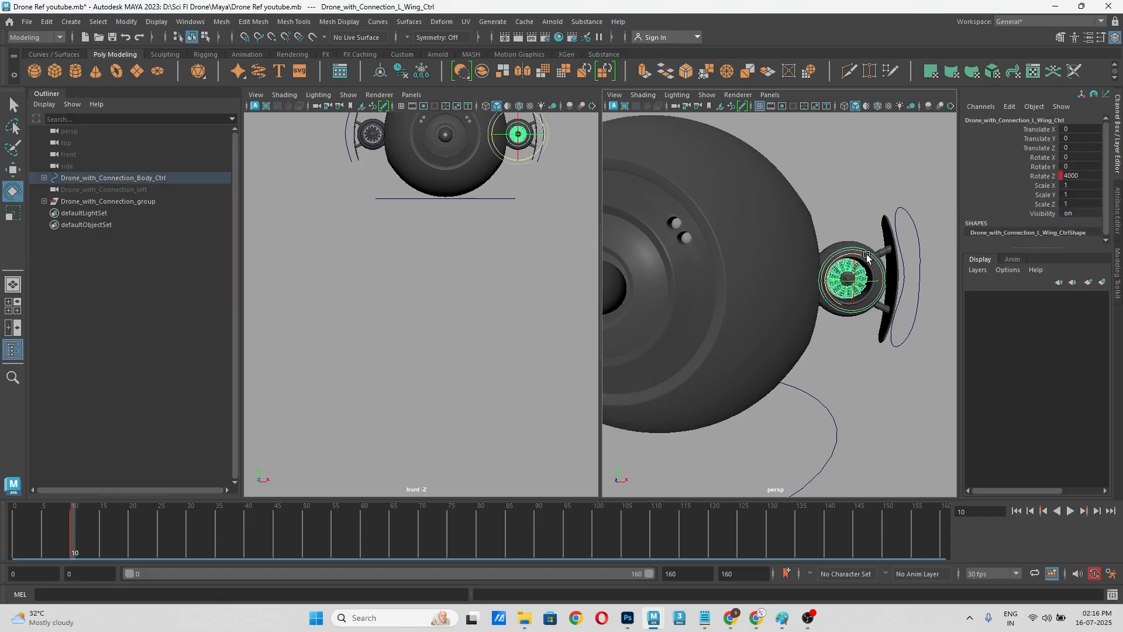
key(w)
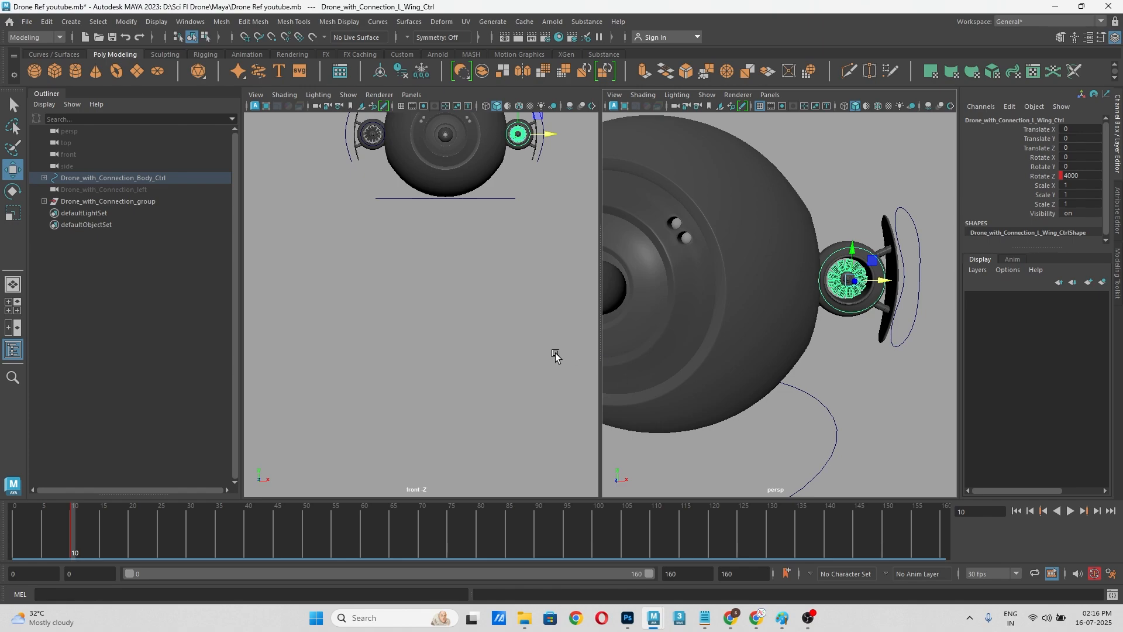
drag(78, 527, 14, 530)
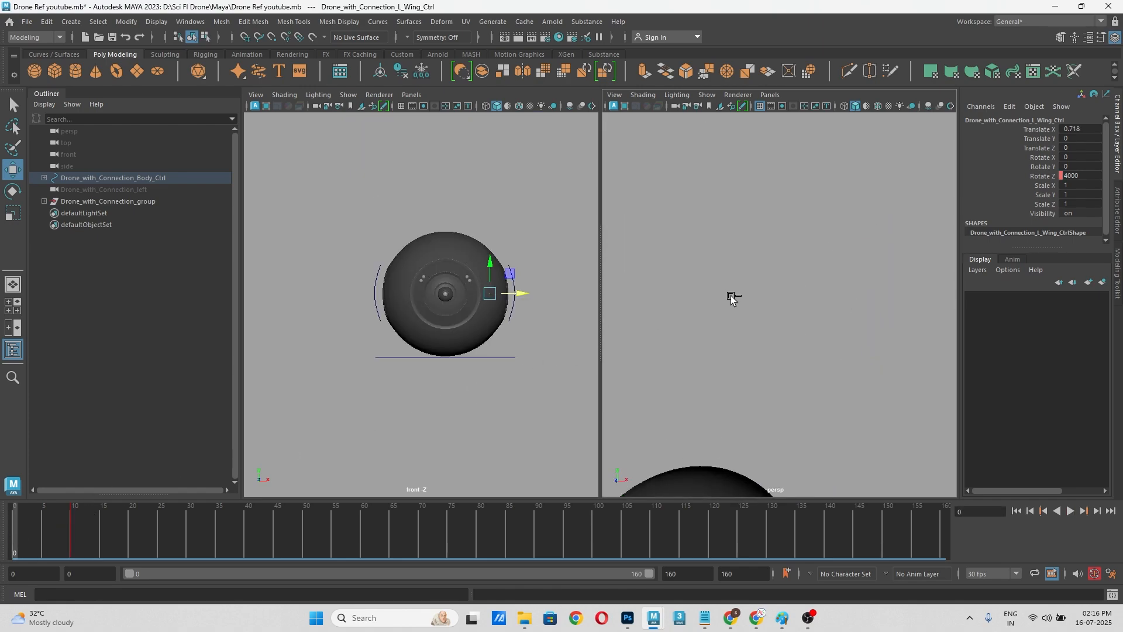
key(ctrl+z)
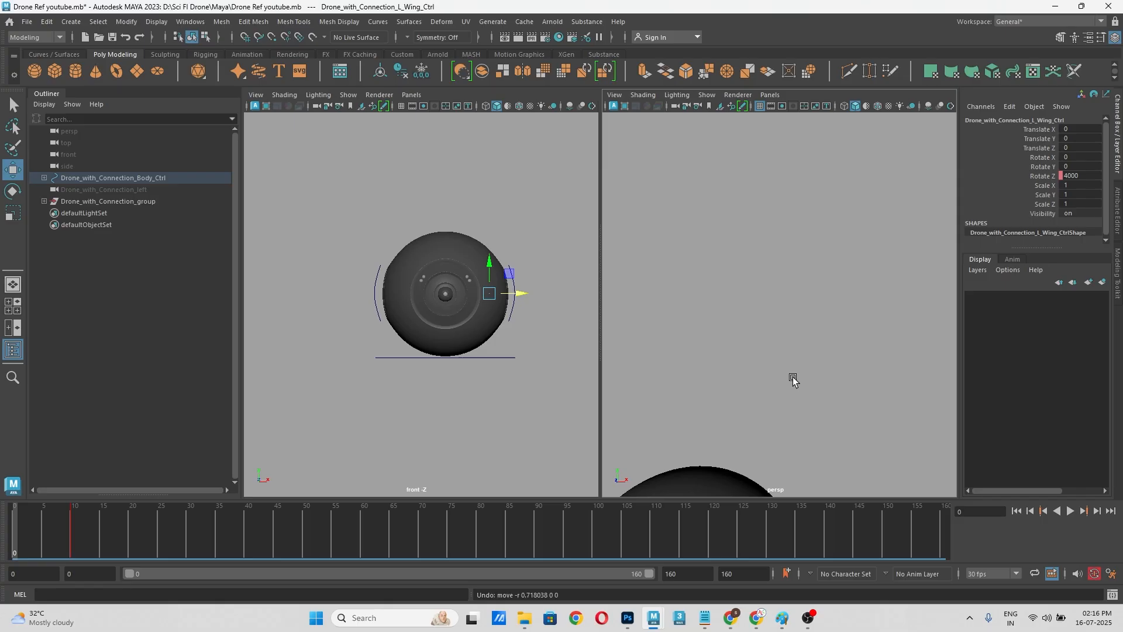
key(f)
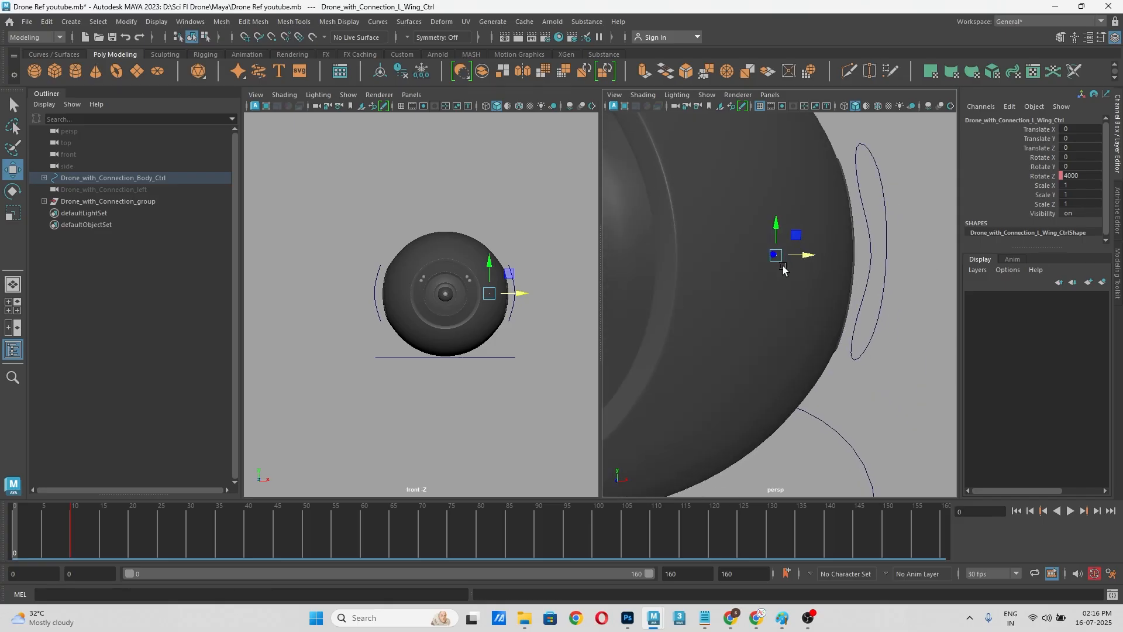
double_click(1085, 176)
text(0)
key(Return)
right_click(1038, 177)
click(1036, 194)
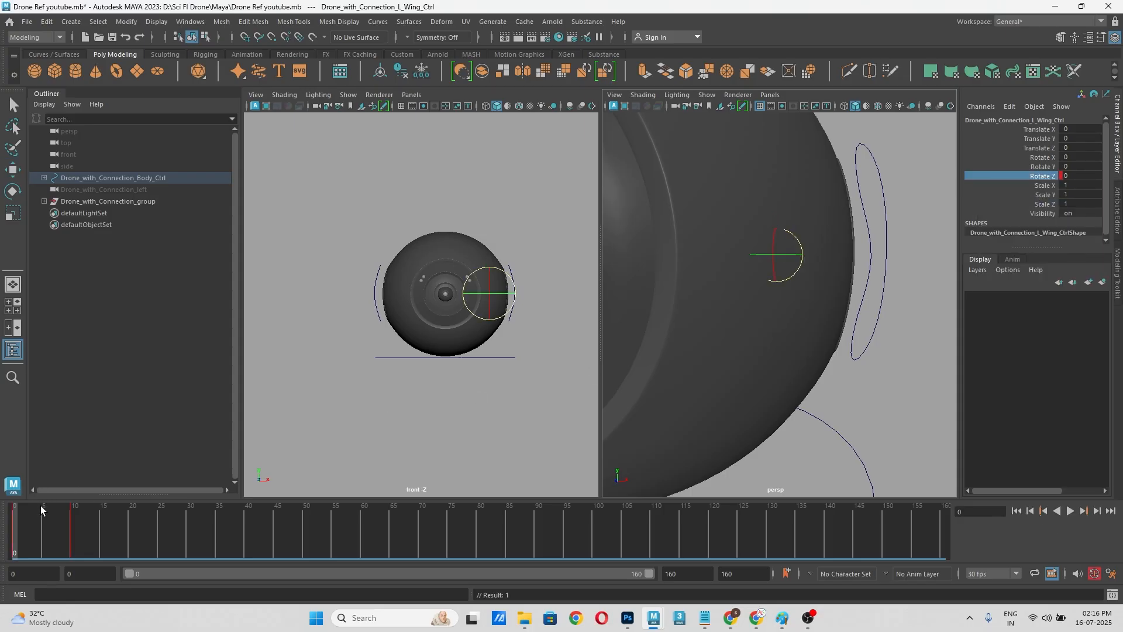
Step: Scrub the timeline between frames 0 and 10 to check the left fan's rotation up close
drag(16, 524, 44, 524)
alt+drag(764, 353, 762, 463)
drag(83, 527, 73, 532)
alt+drag(857, 304, 790, 395)
click(761, 417)
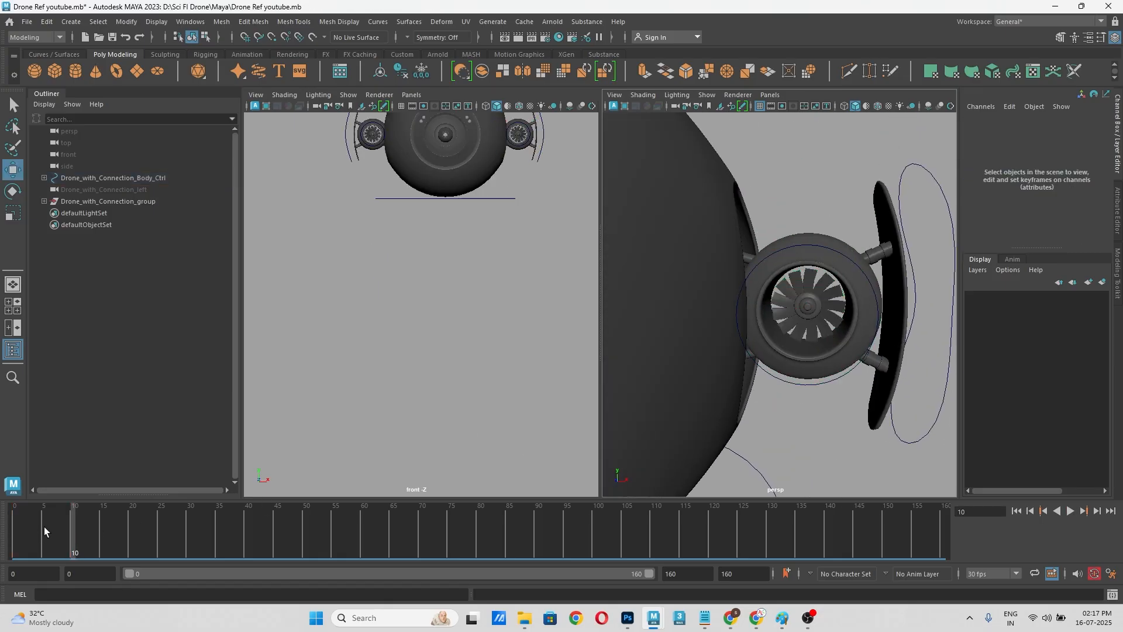
drag(44, 527, 72, 528)
Step: Select the right wing control around its fan at frame 10 and activate the Rotate tool, undoing the last change
alt+drag(769, 283, 706, 316)
scroll(743, 313, down, 5)
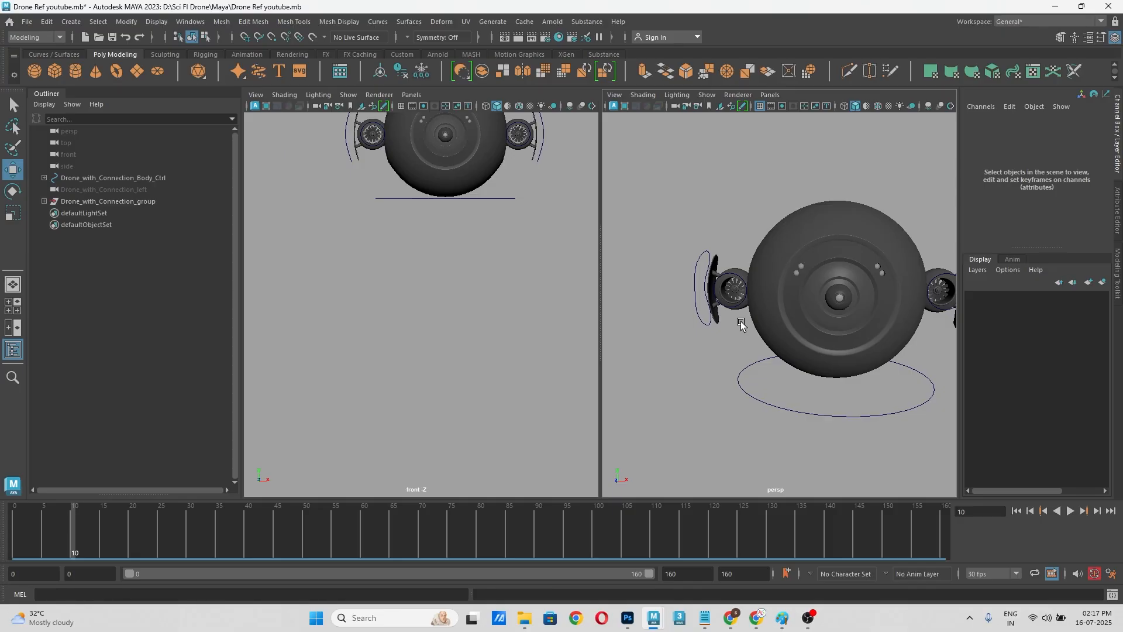
scroll(728, 284, up, 4)
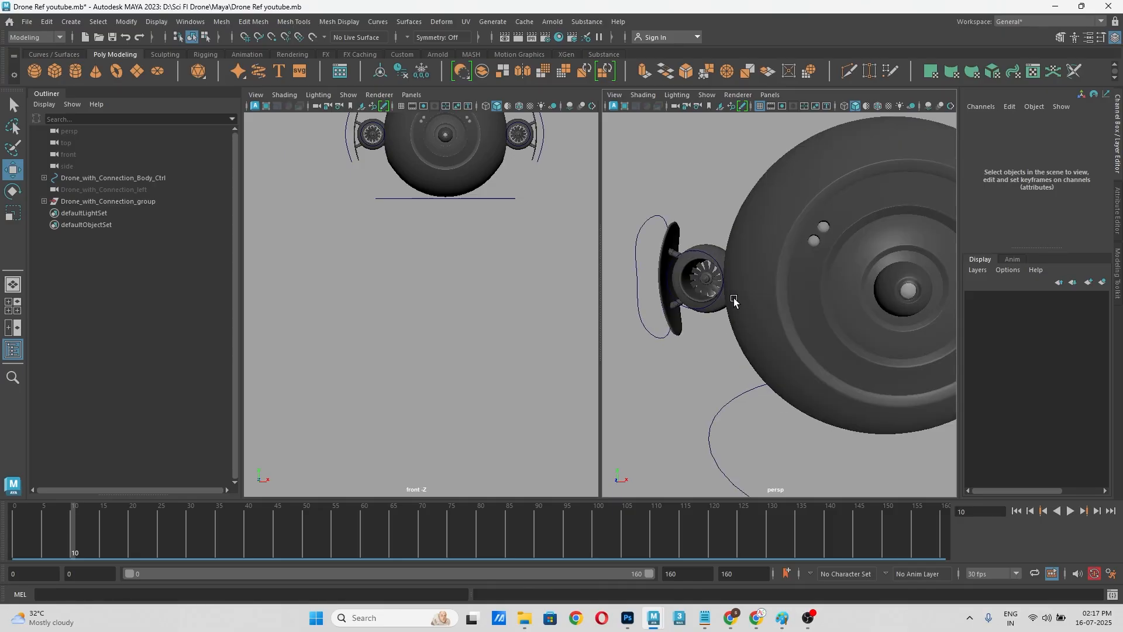
click(780, 268)
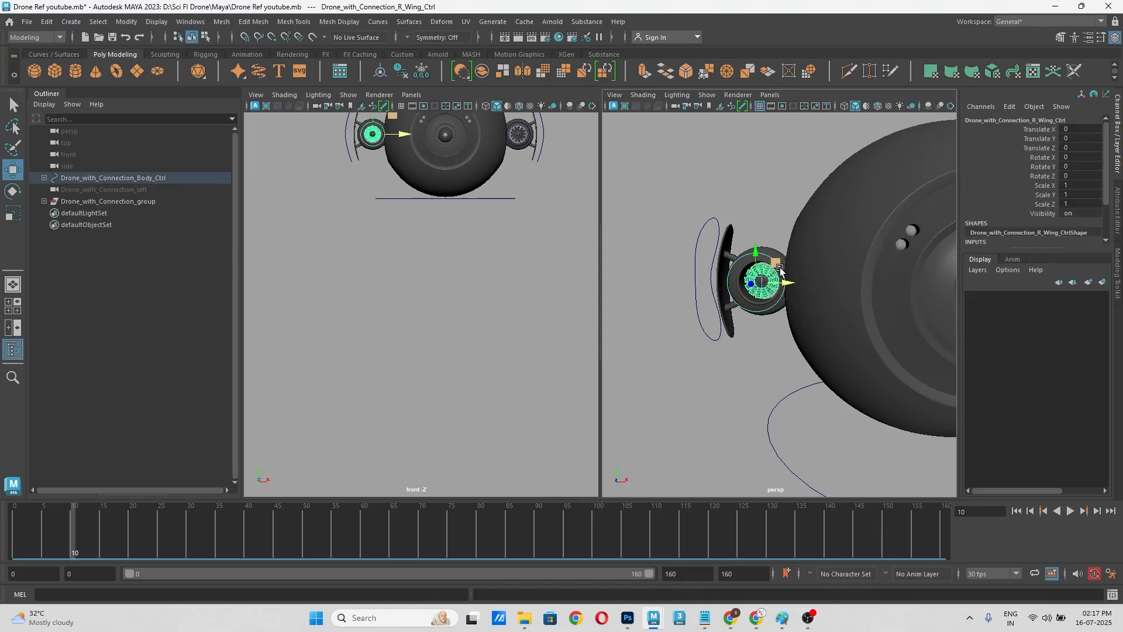
scroll(816, 307, up, 4)
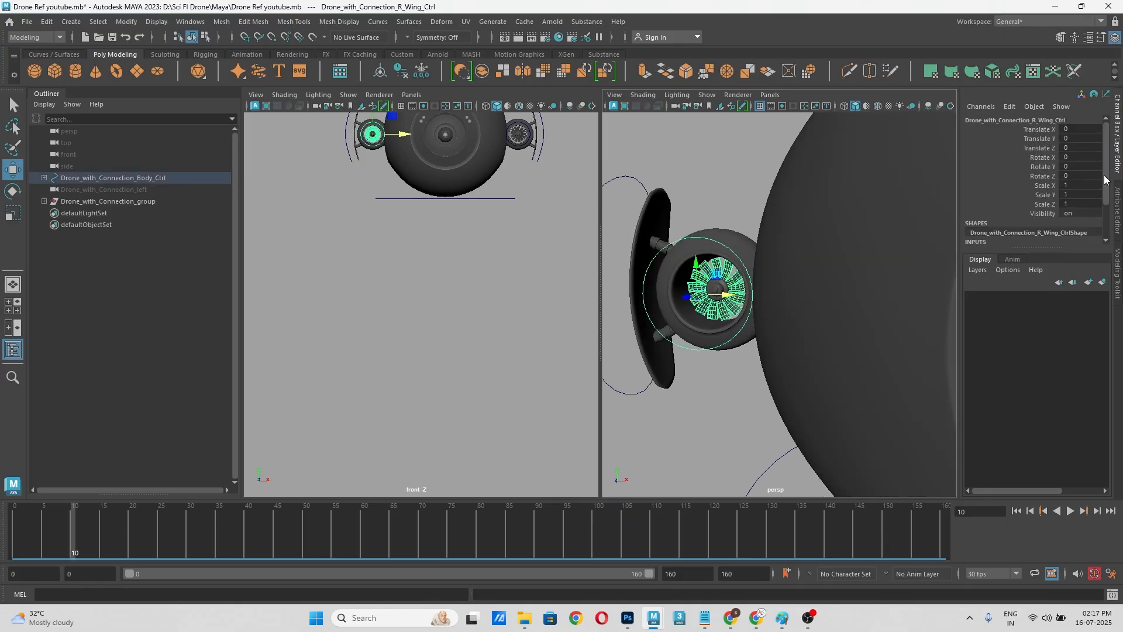
key(e)
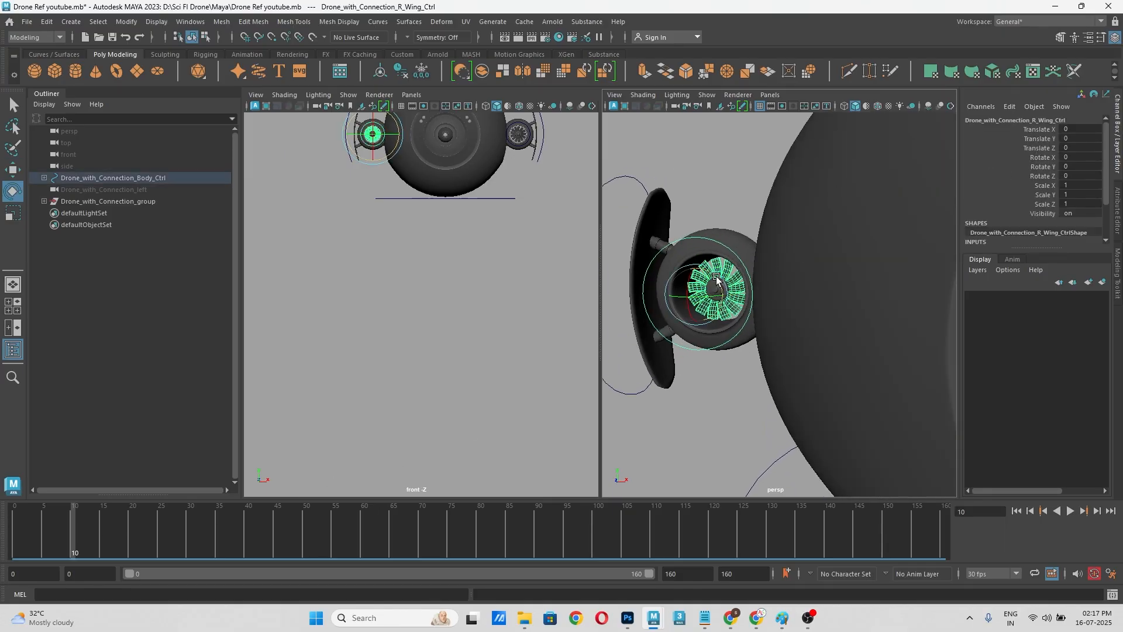
key(ctrl+z)
Step: Set the right wing control's Rotate Z to 4000 at frame 10 and key it
right_click(1040, 178)
click(1040, 195)
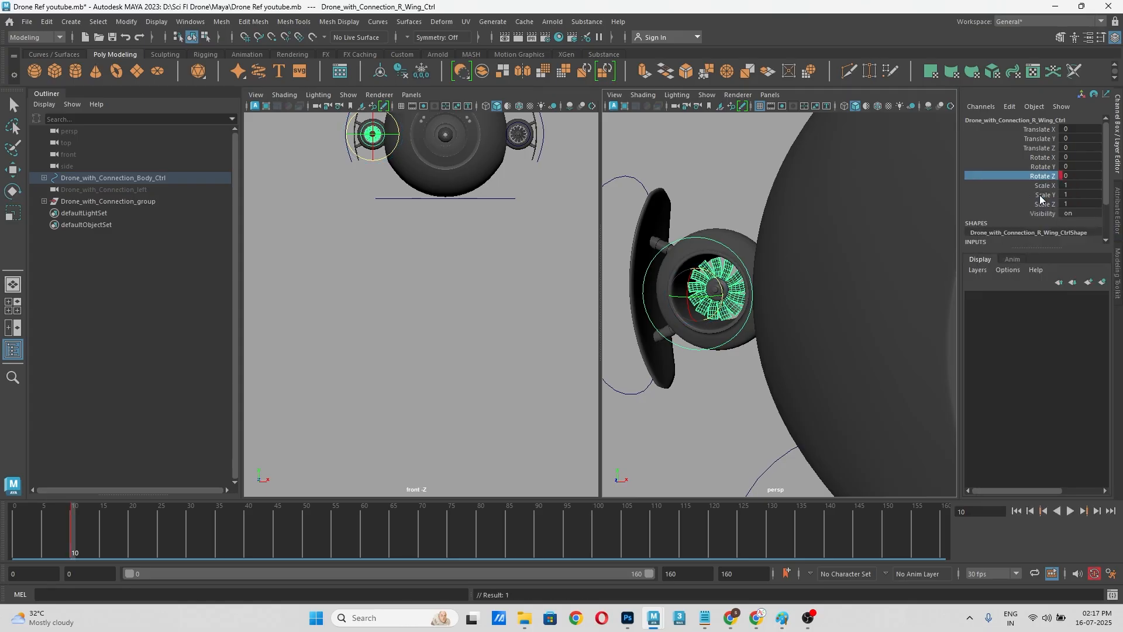
double_click(1082, 178)
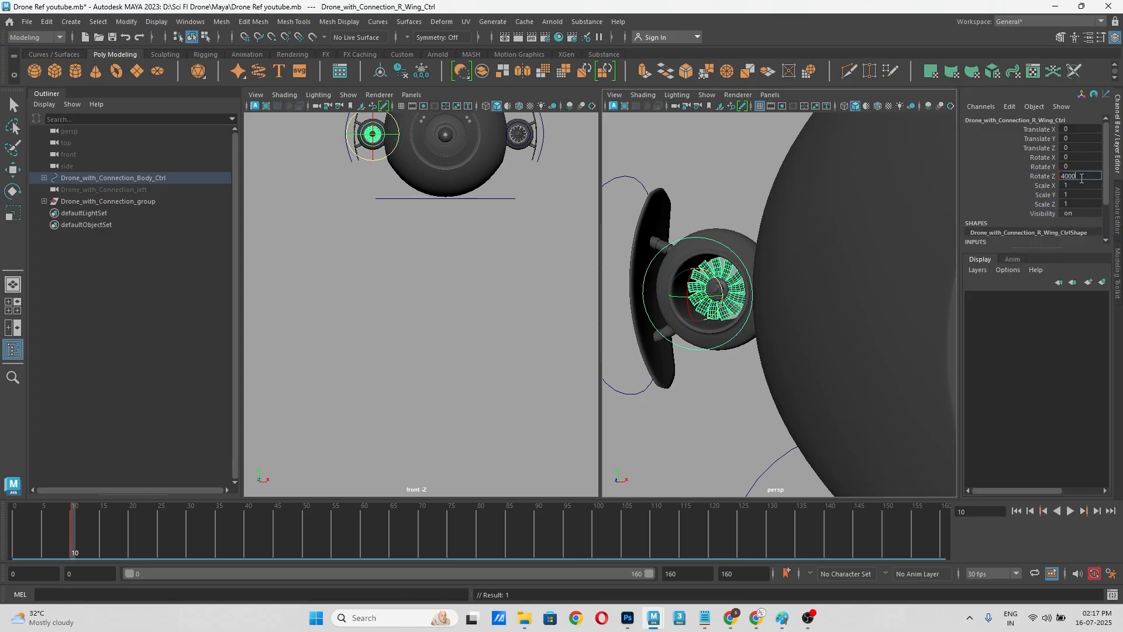
key(Return)
click(1043, 176)
right_click(1044, 176)
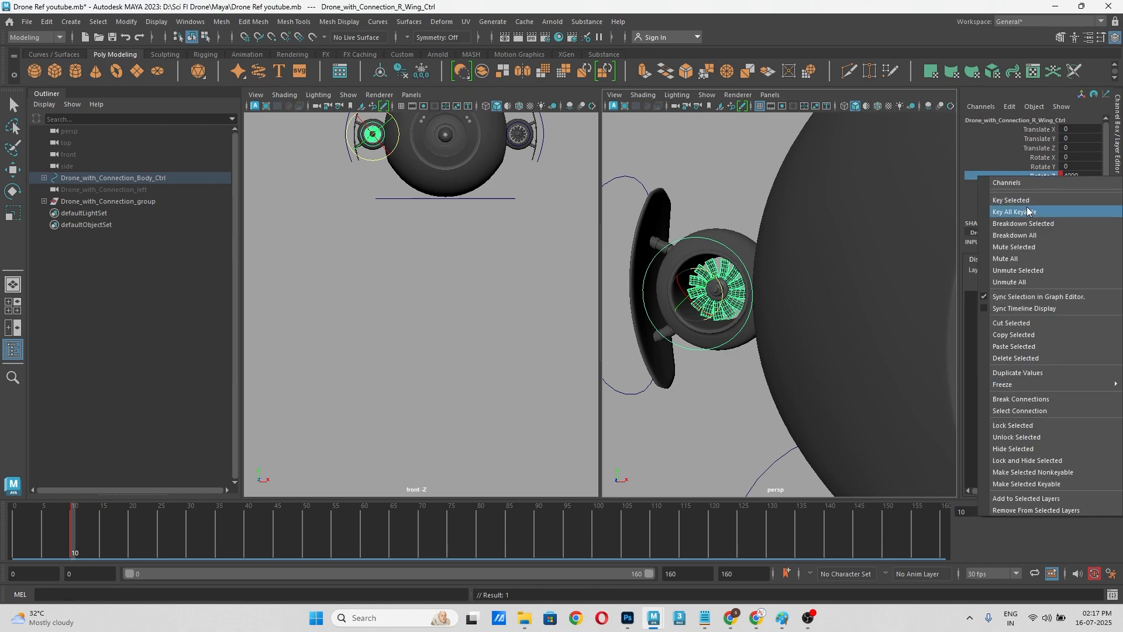
click(1028, 207)
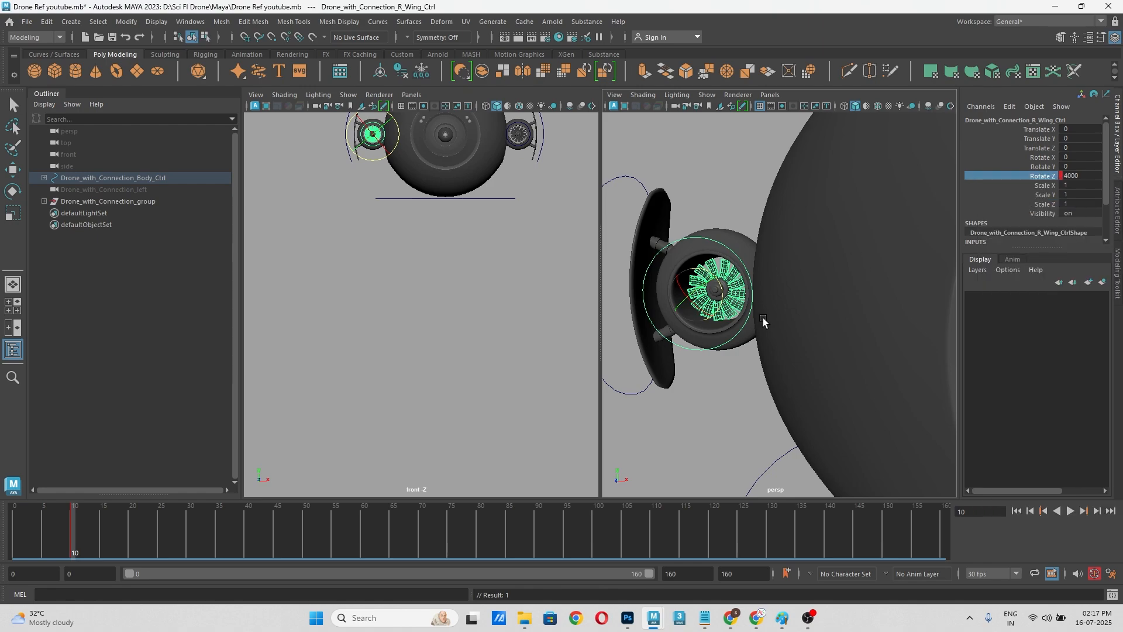
Step: Go to frame 0, set the right wing control's Rotate Z to 0 and key that channel
drag(59, 535, 12, 538)
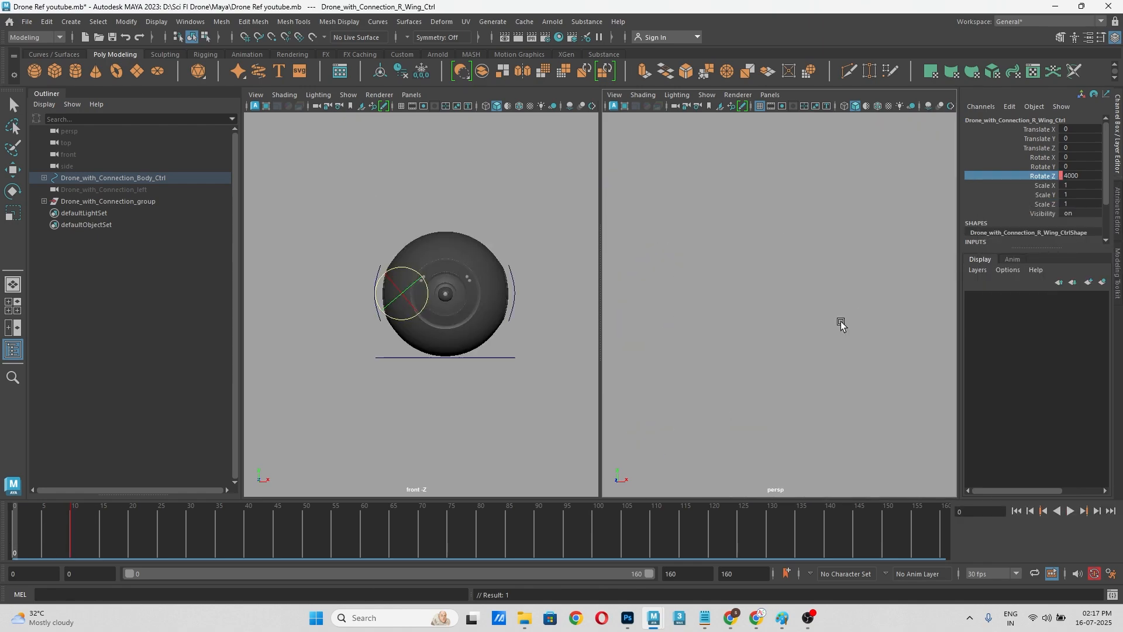
click(1084, 175)
text(0)
key(Return)
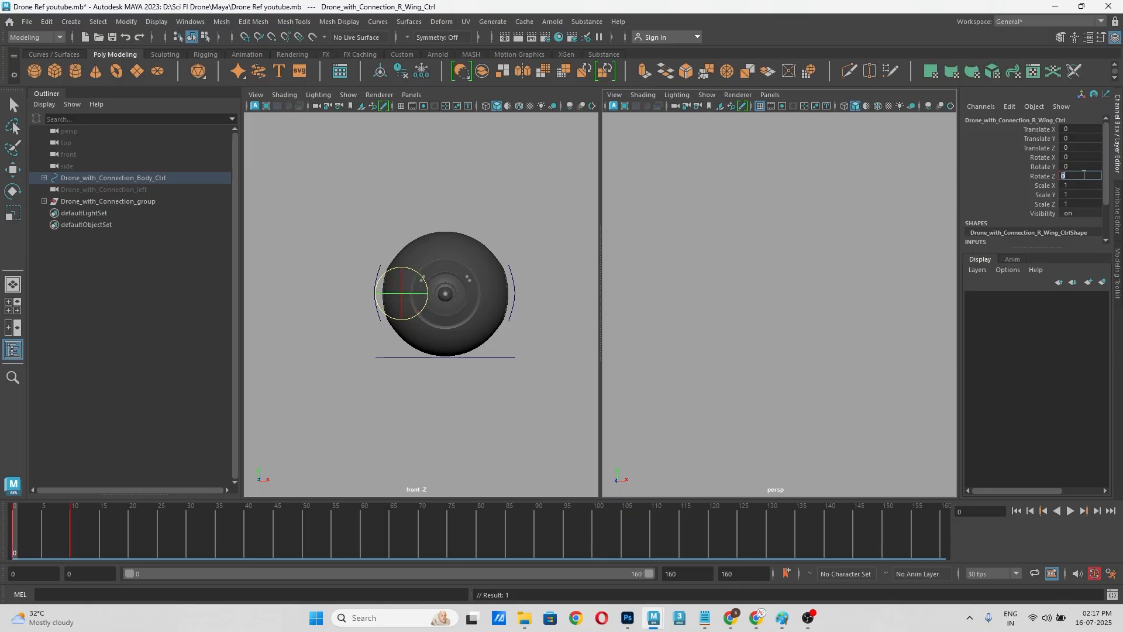
click(1051, 176)
right_click(1052, 176)
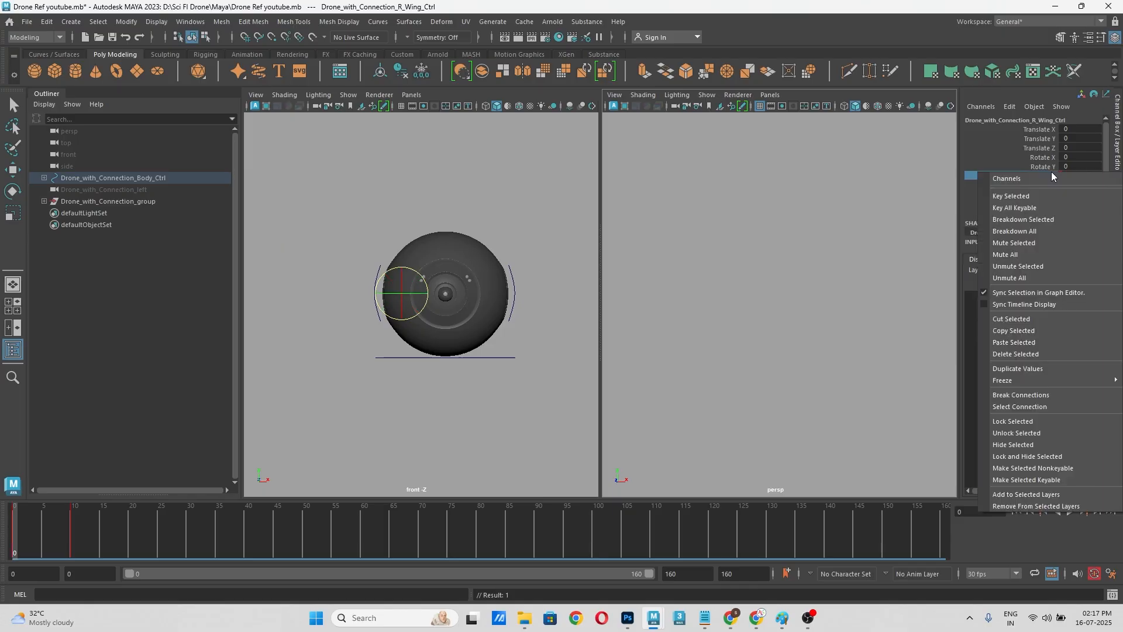
click(1019, 195)
Step: Scrub the first frames and maximize the perspective view to review both wing fans rotating as the drone's arms extend
click(681, 245)
scroll(681, 246, down, 3)
scroll(734, 310, down, 3)
alt+middle_drag(741, 316, 739, 235)
drag(36, 546, 127, 546)
alt+drag(788, 263, 792, 331)
scroll(766, 258, up, 3)
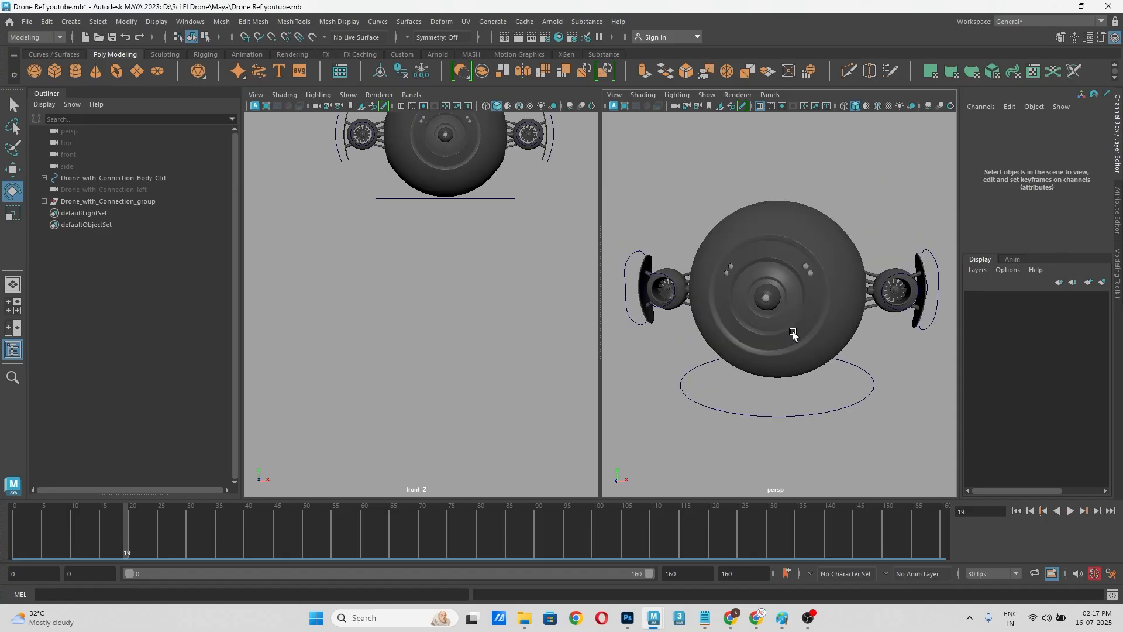
scroll(789, 336, up, 4)
scroll(791, 334, down, 3)
key(space)
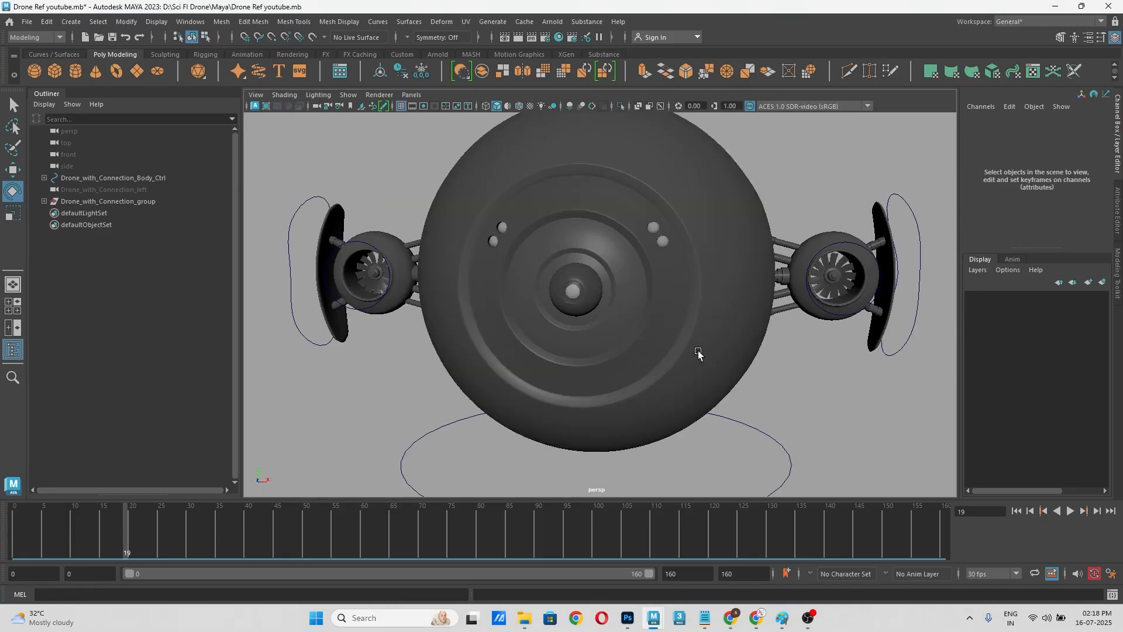
drag(13, 535, 72, 537)
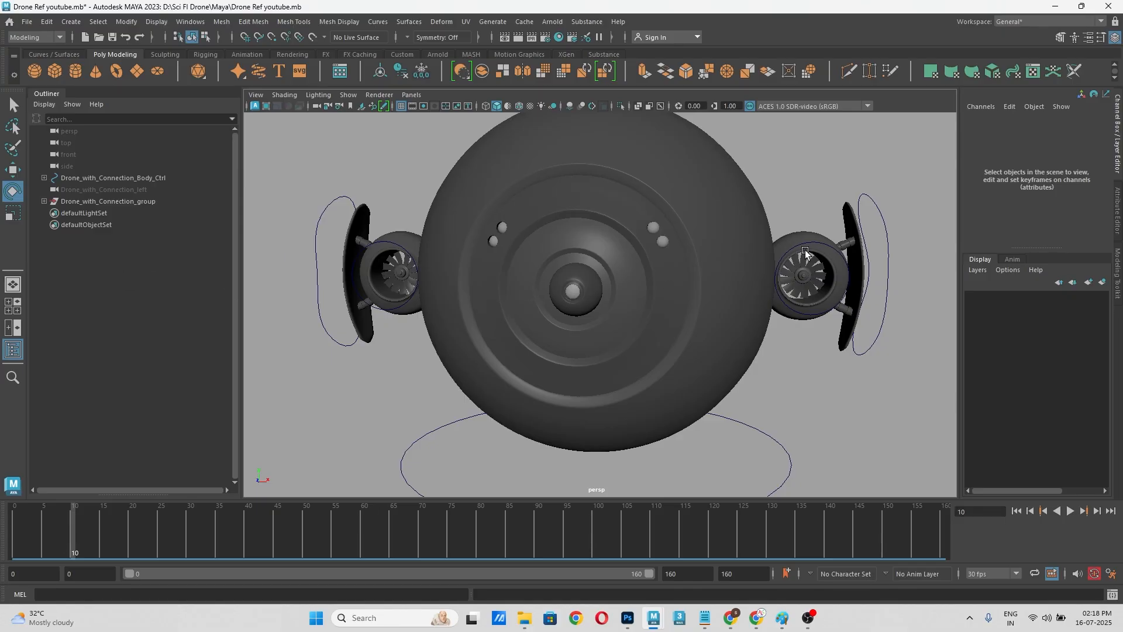
Step: Select the left wing control with the Move tool active at frame 10 and switch the menu set to Animation
click(826, 251)
key(w)
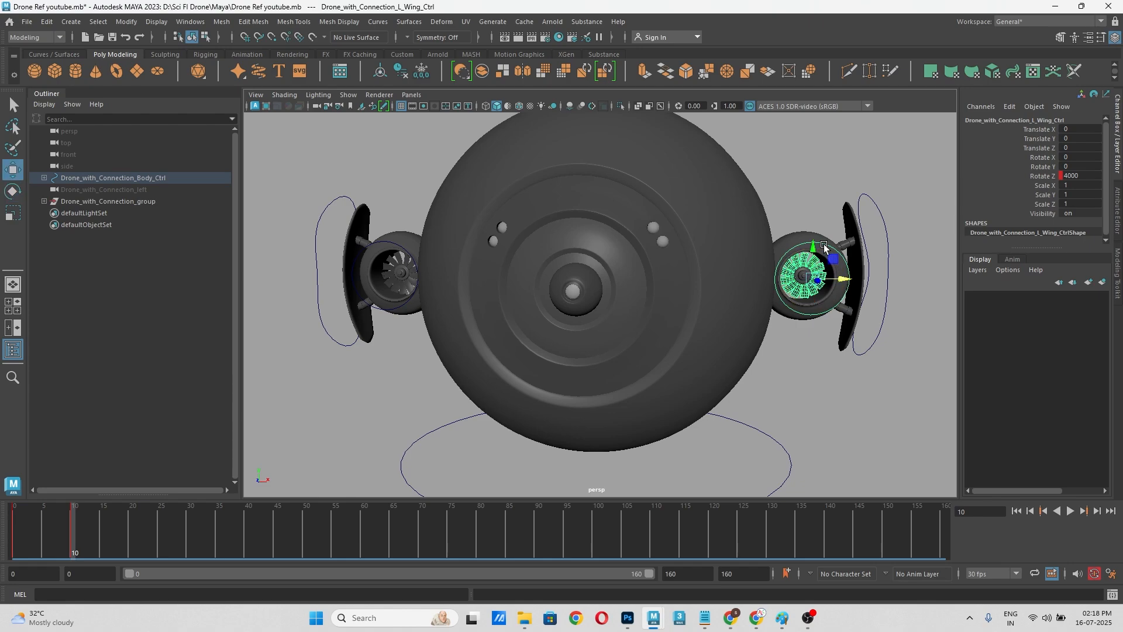
click(45, 37)
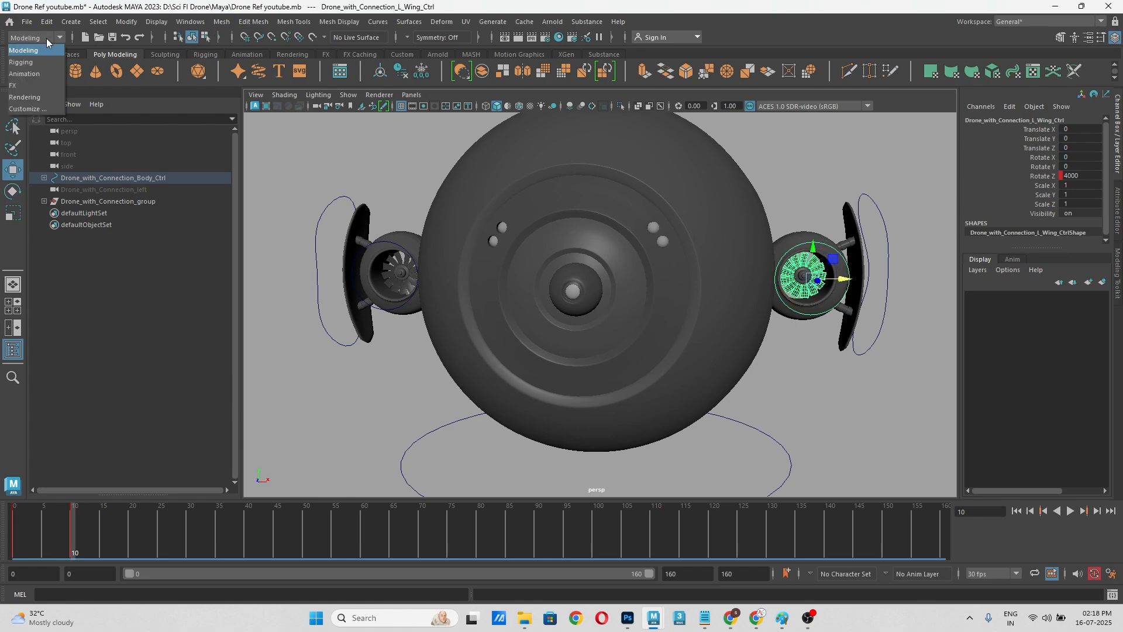
click(45, 73)
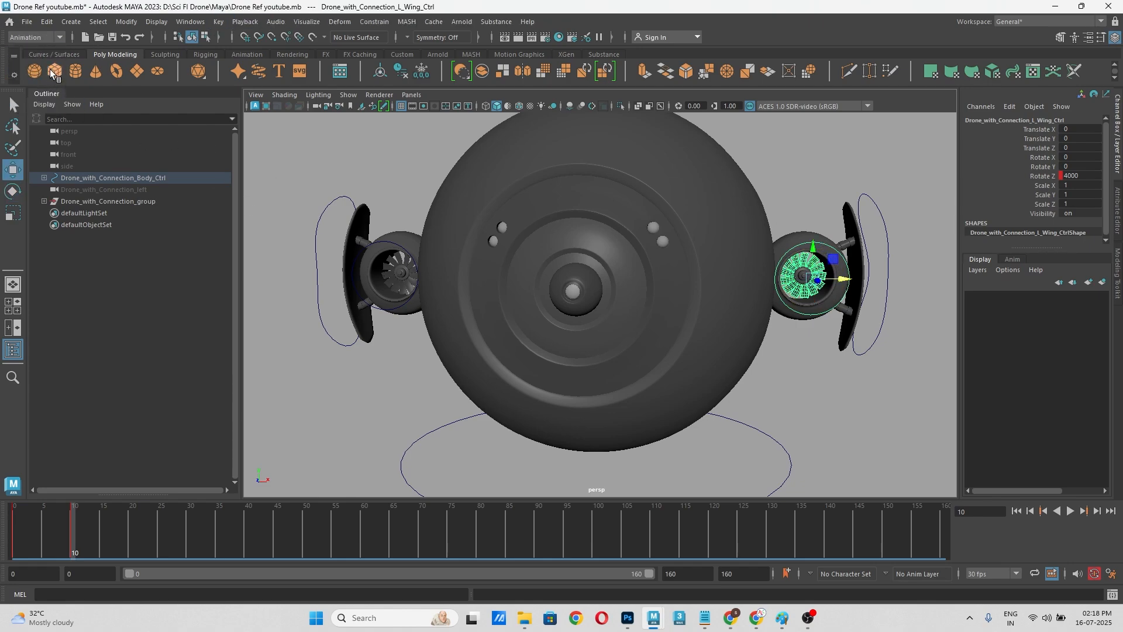
click(46, 38)
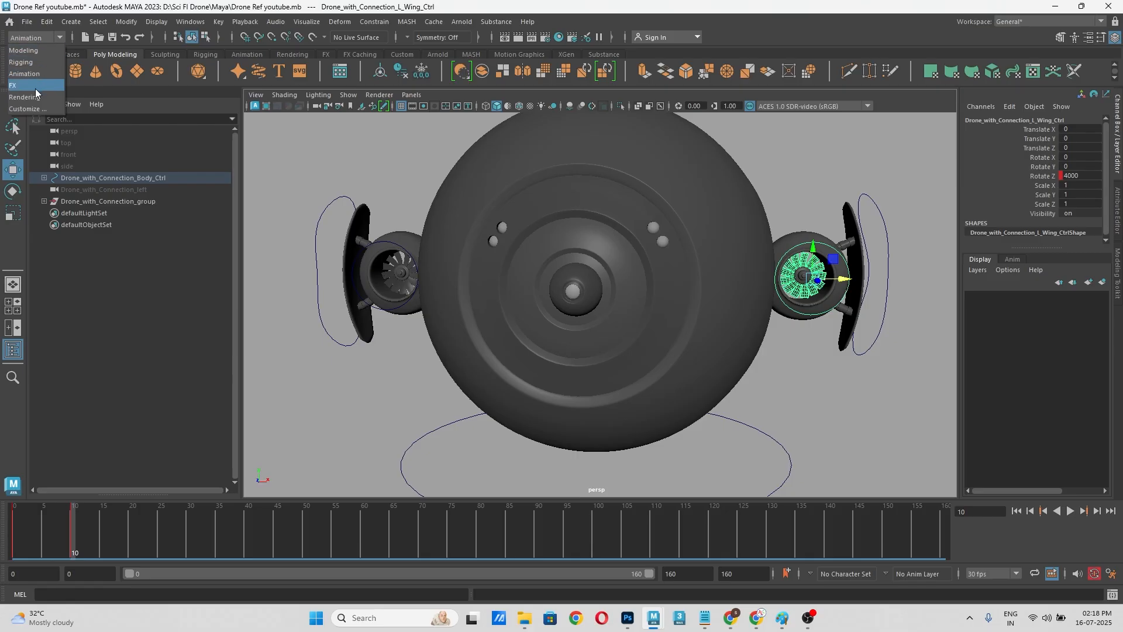
click(41, 73)
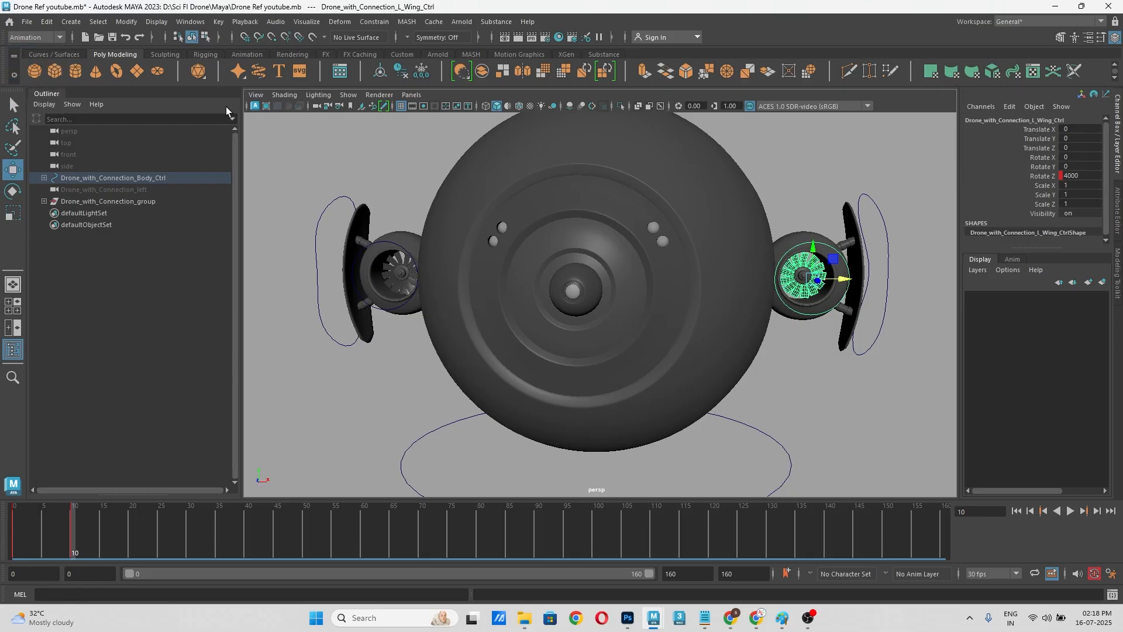
Step: Open the Graph Editor for the left wing control and convert its Rotate Z curve to weighted tangents
click(189, 22)
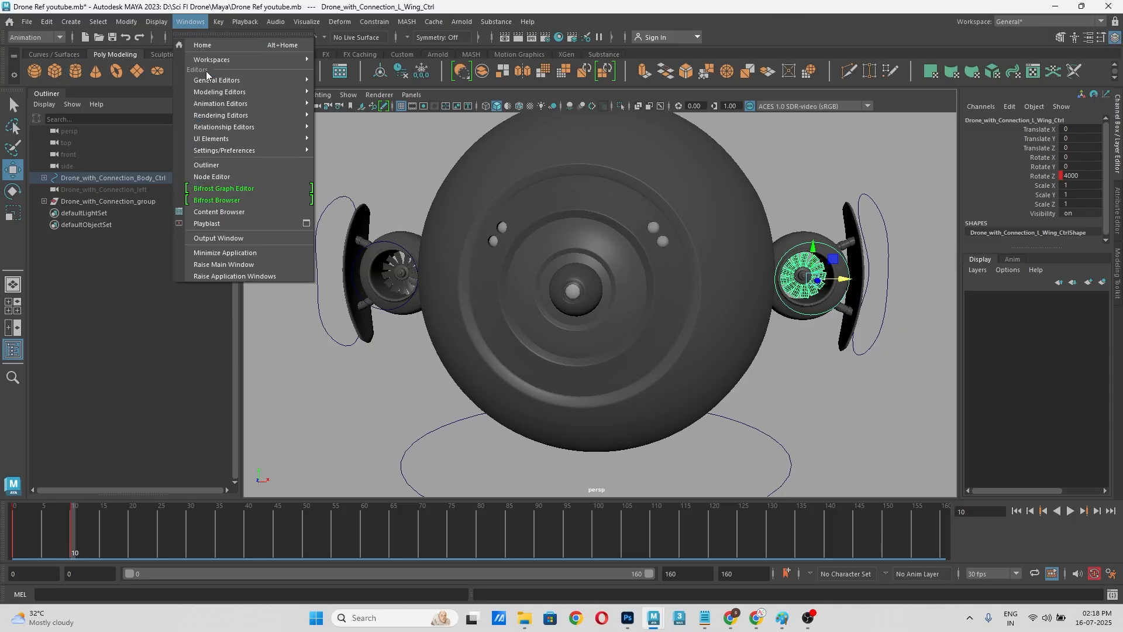
mouse_move(221, 104)
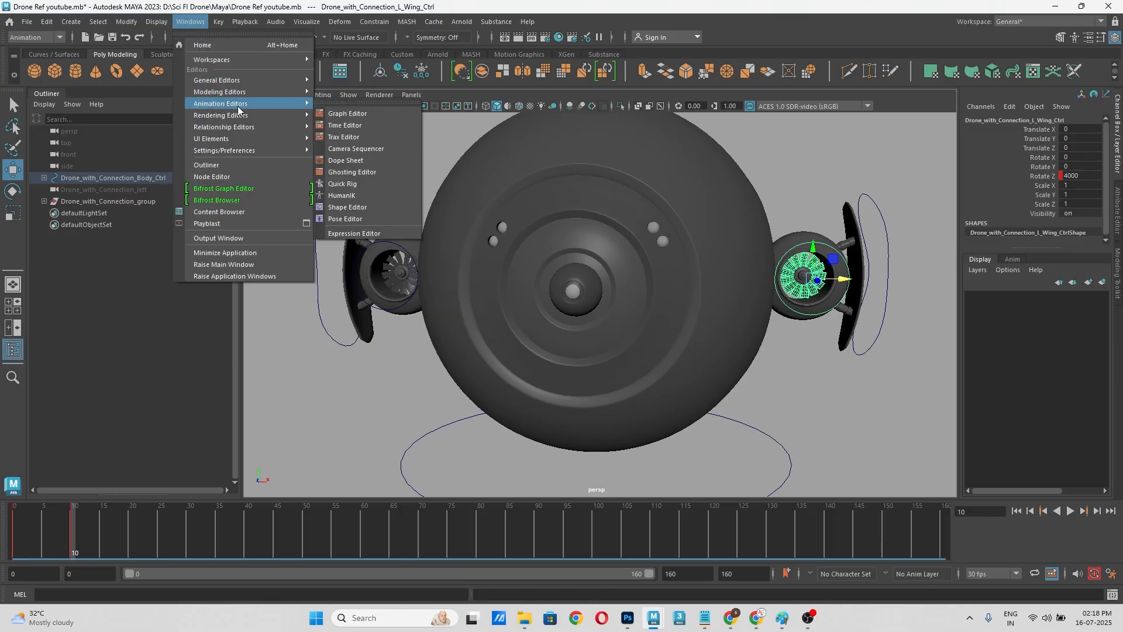
click(349, 116)
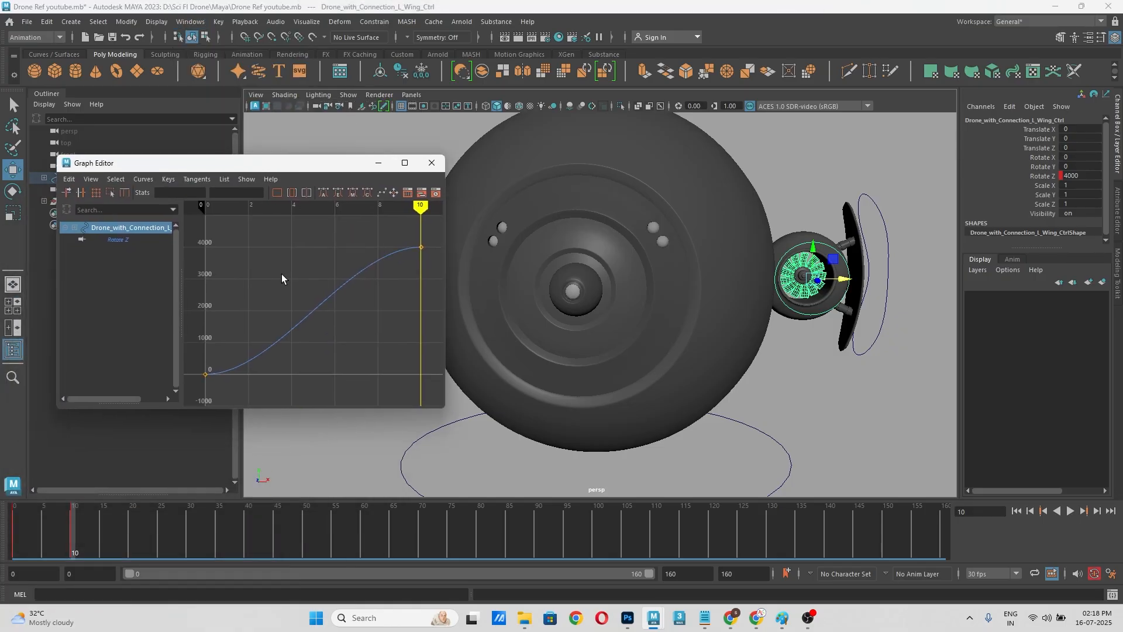
scroll(349, 265, down, 3)
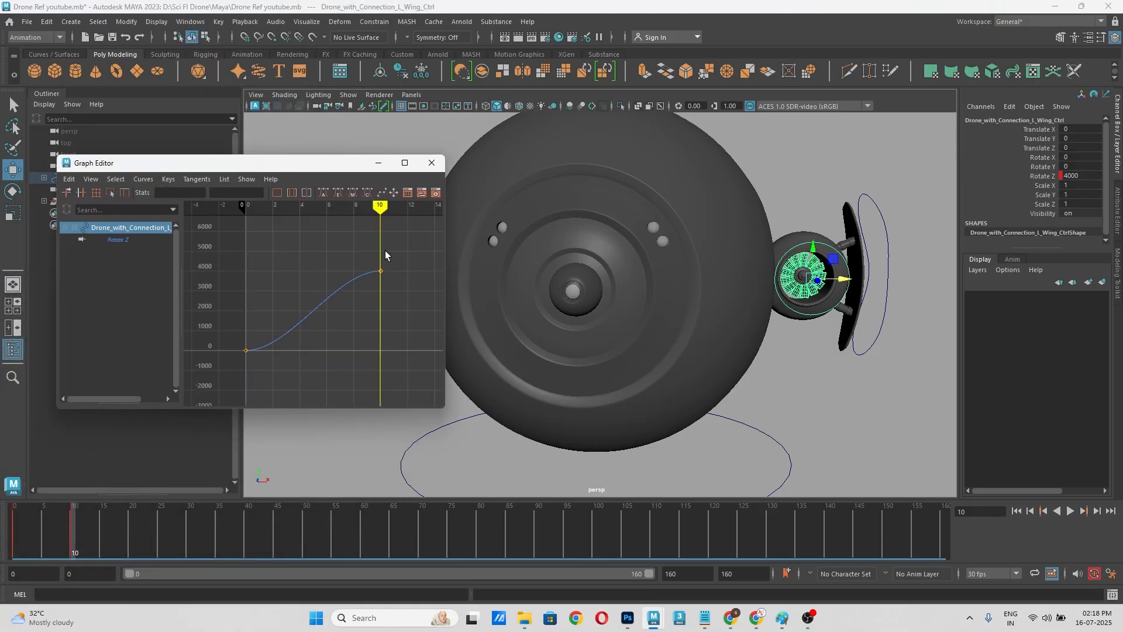
drag(386, 251, 226, 358)
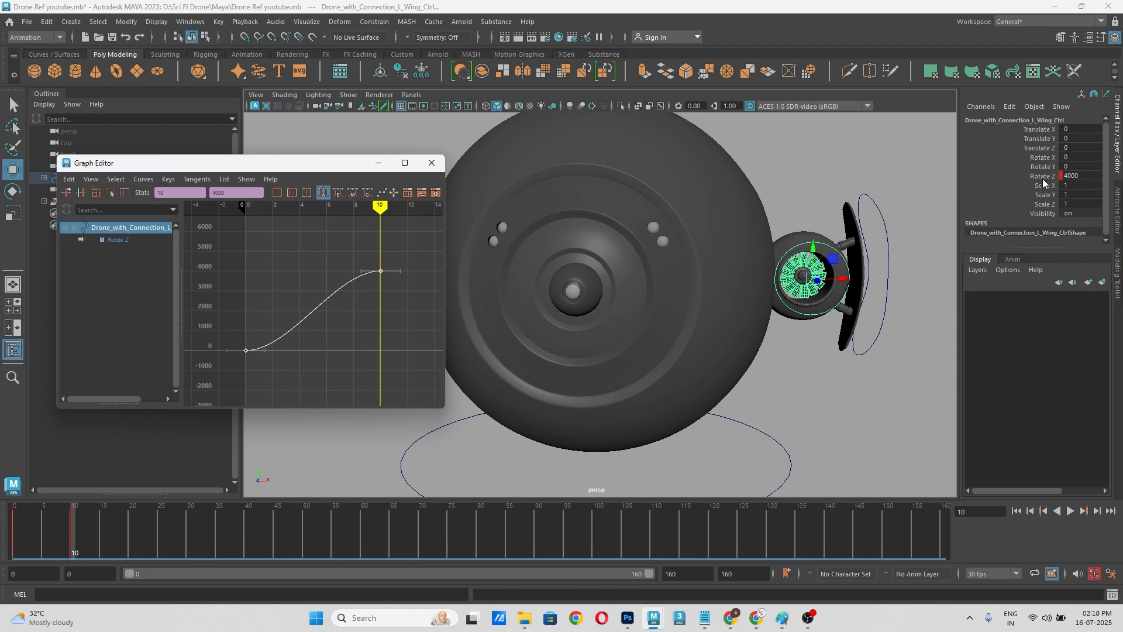
click(136, 239)
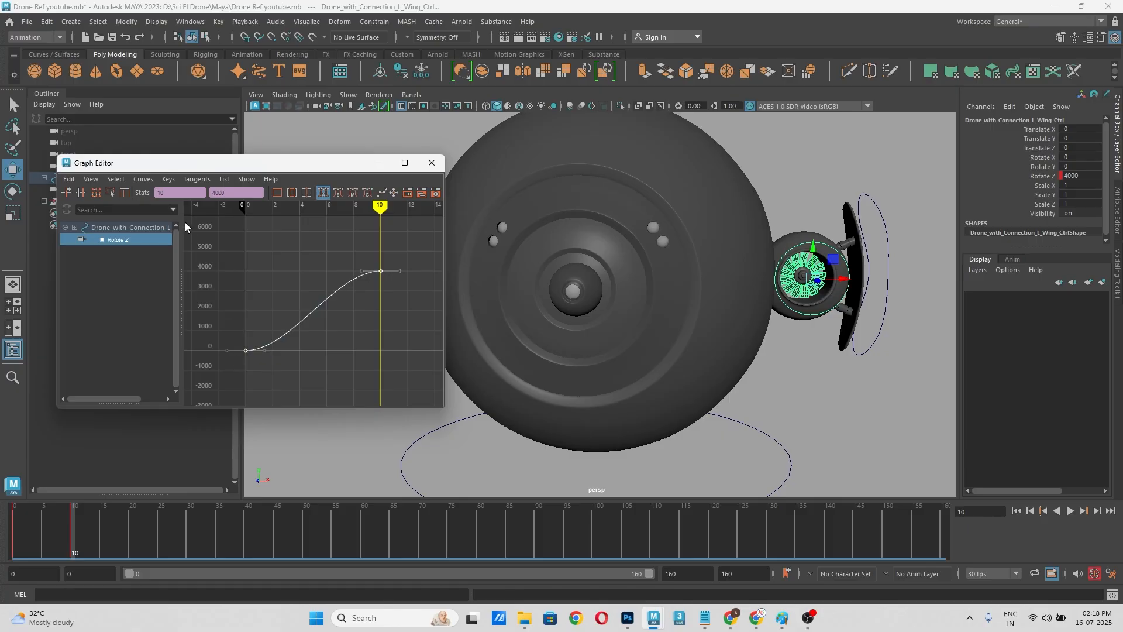
click(142, 179)
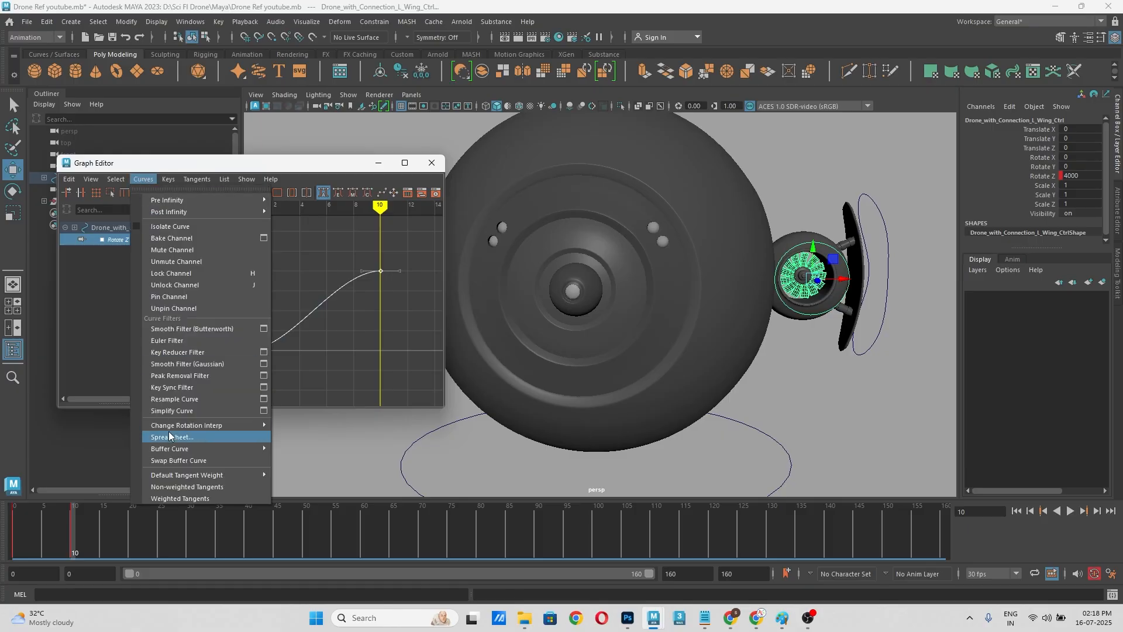
click(186, 498)
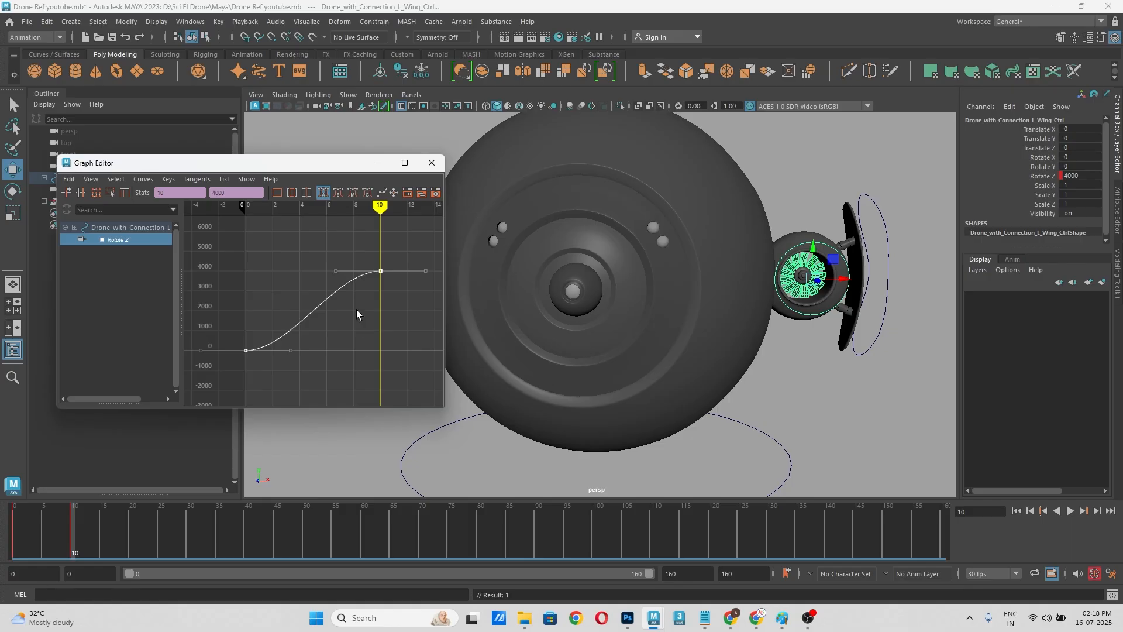
Step: Make the tangents of the left wing control's Rotate Z keys linear
click(198, 179)
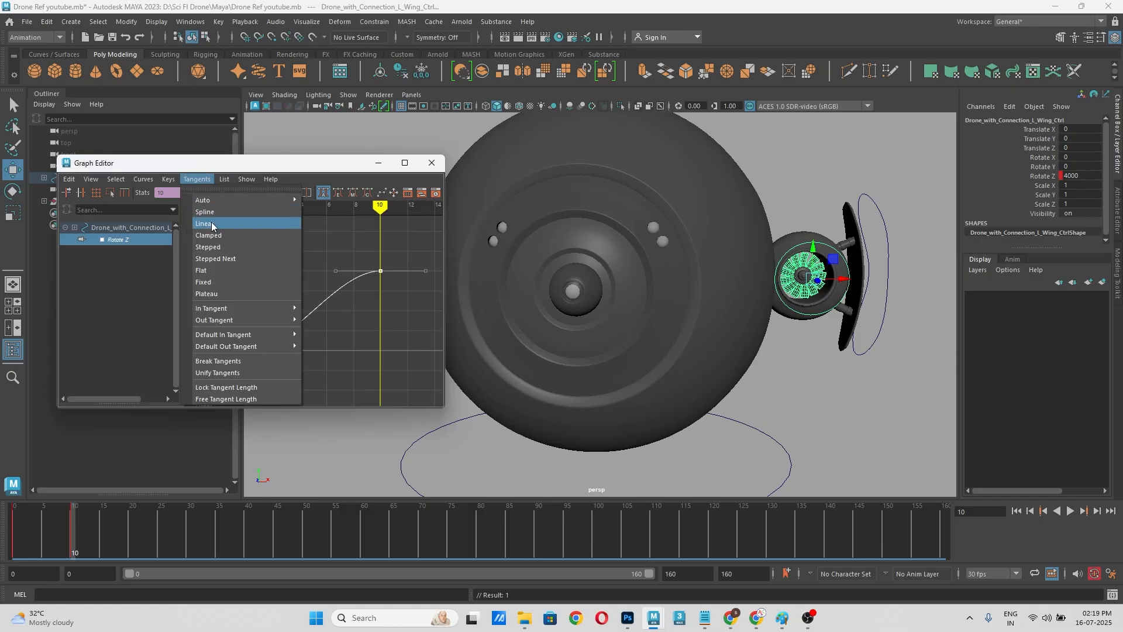
click(212, 223)
click(198, 179)
click(353, 316)
drag(359, 283, 359, 285)
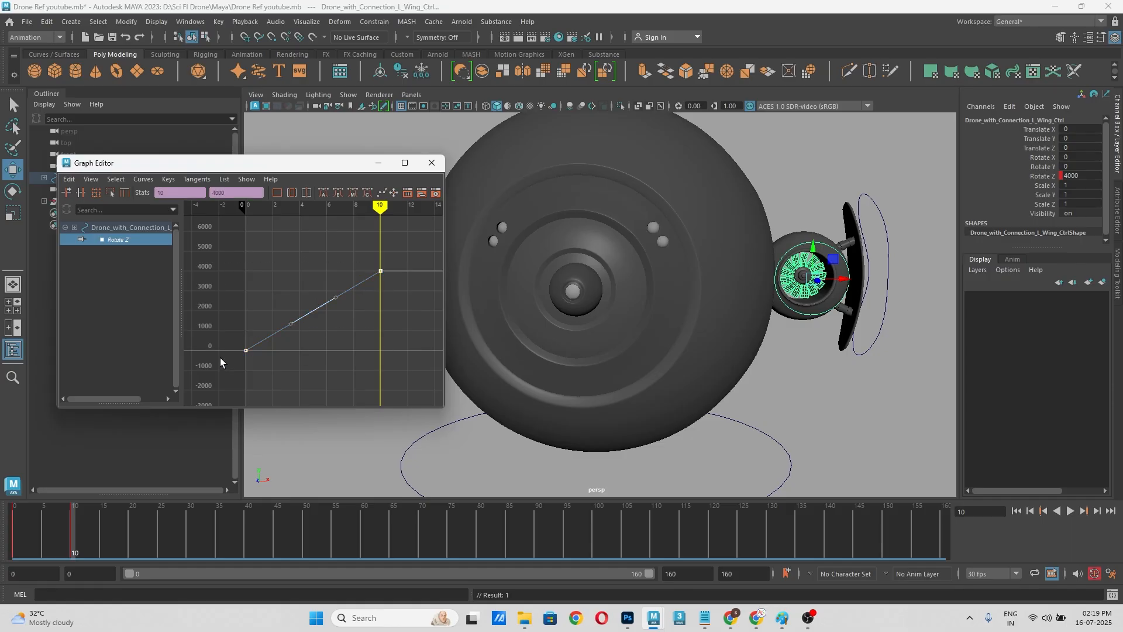
Step: Set the post infinity of the left wing control's Rotate Z curve to Cycle with Offset
drag(395, 264, 231, 342)
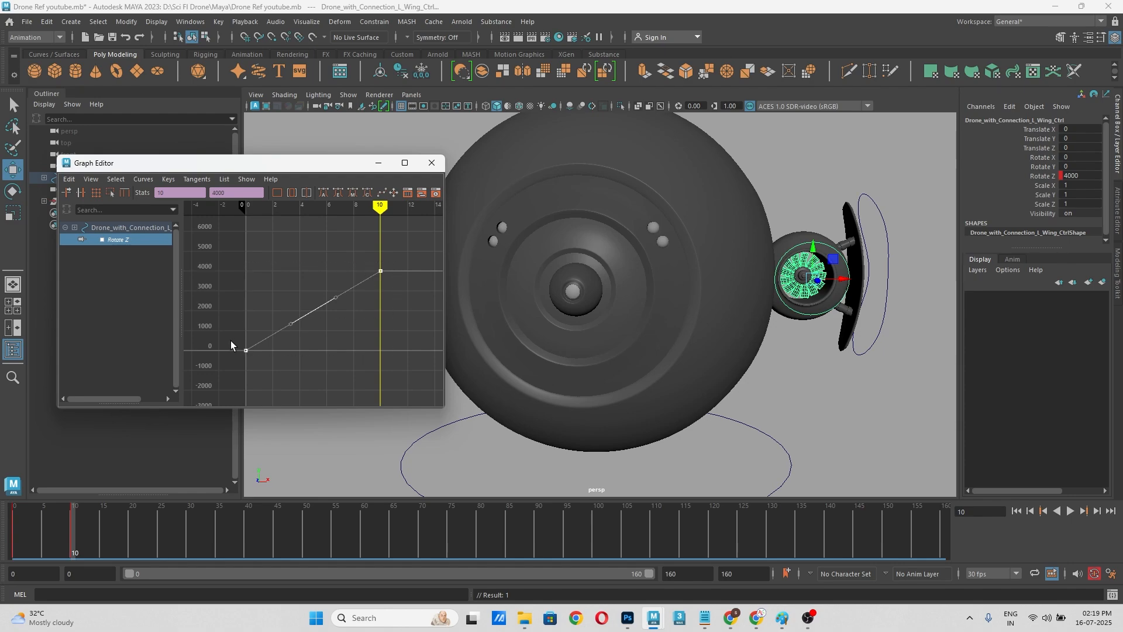
click(143, 179)
mouse_move(171, 211)
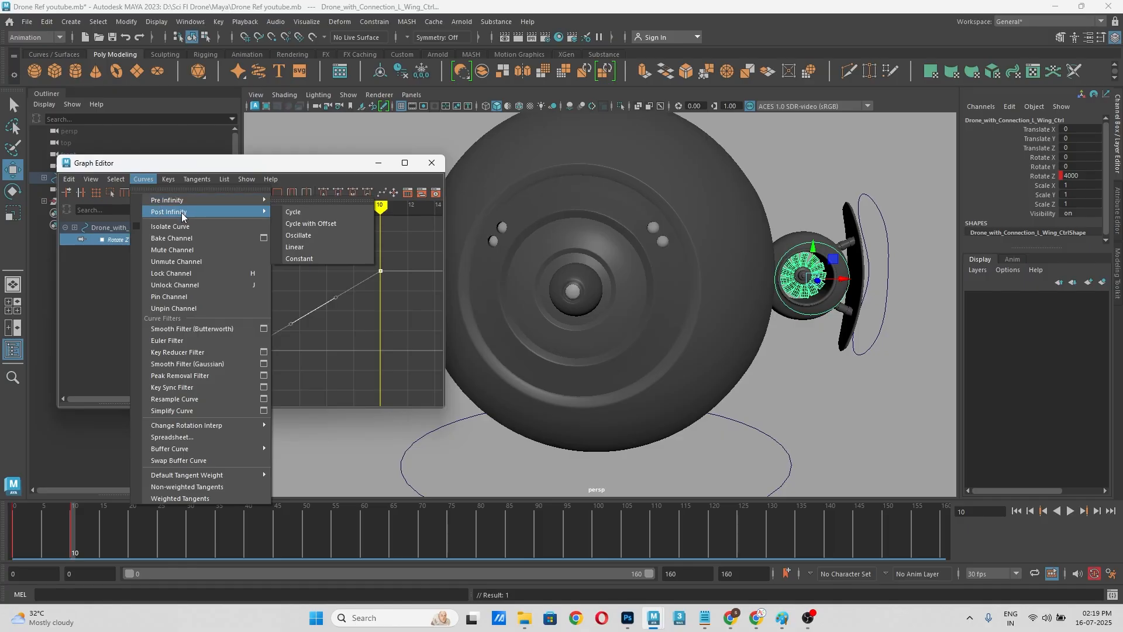
click(328, 223)
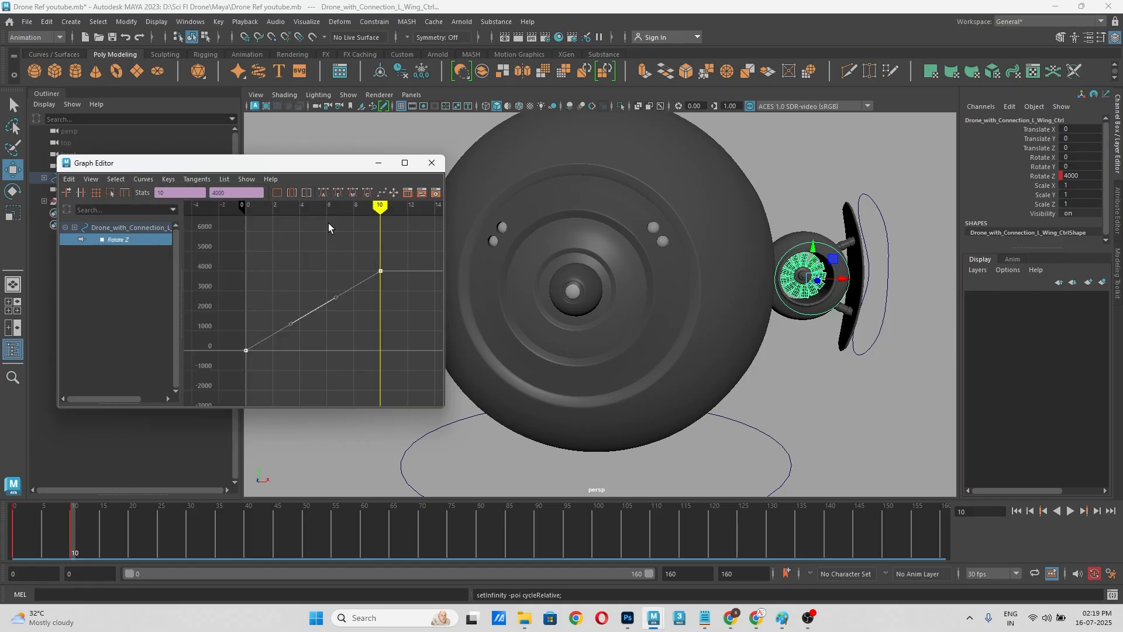
Step: Scrub and play the timeline to check the left wing fan's rotation past its last key, ending at frame 10
drag(131, 512, 109, 535)
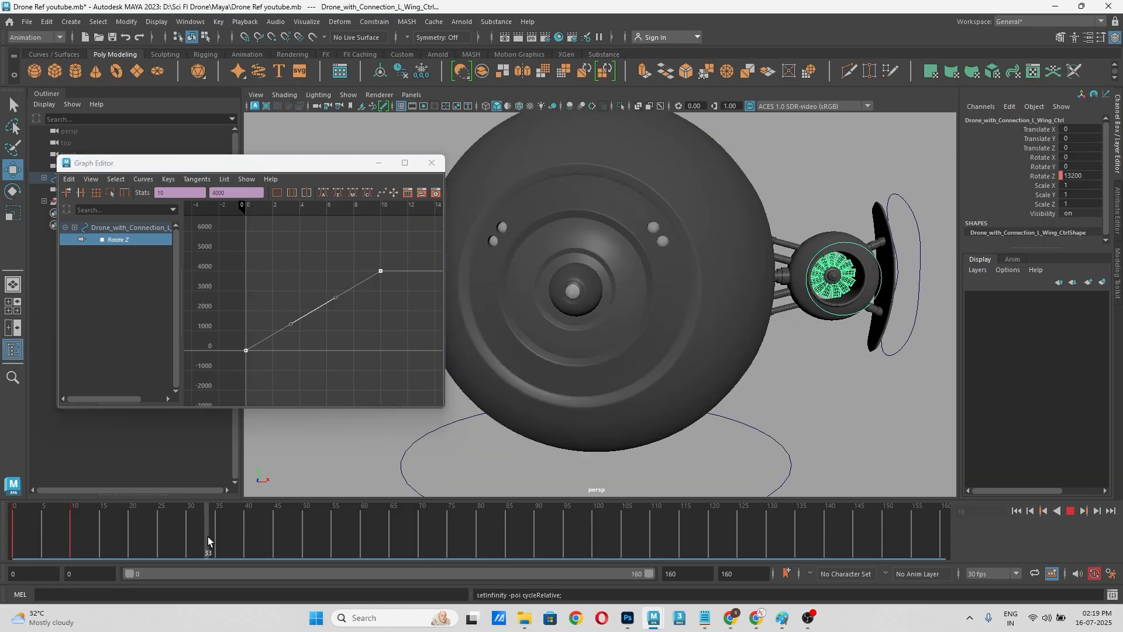
drag(369, 538, 1, 566)
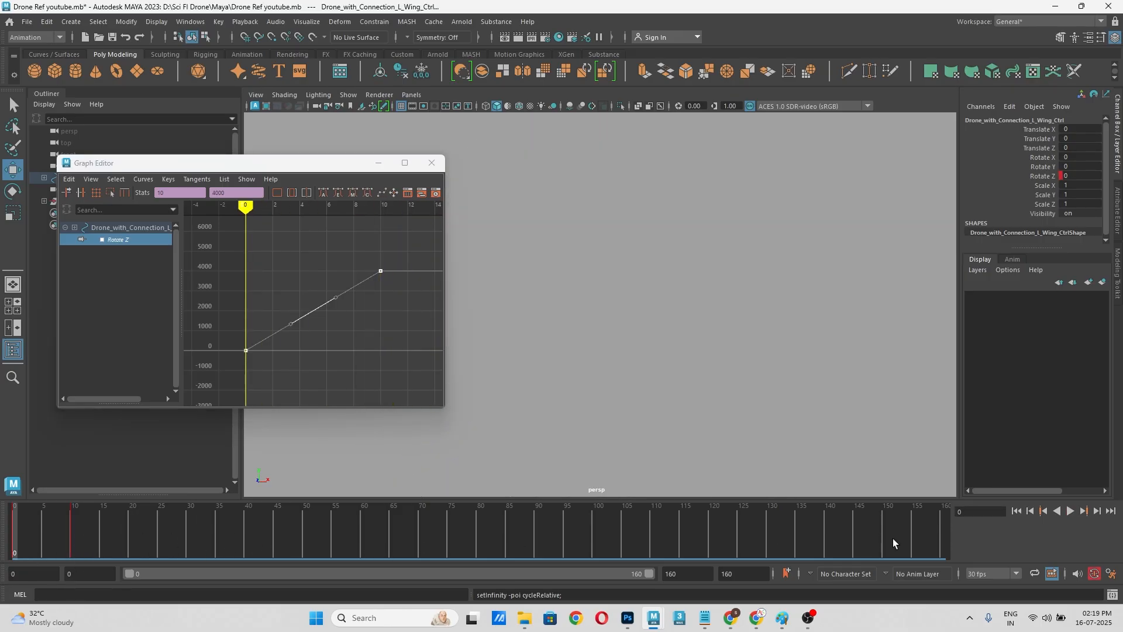
click(1069, 511)
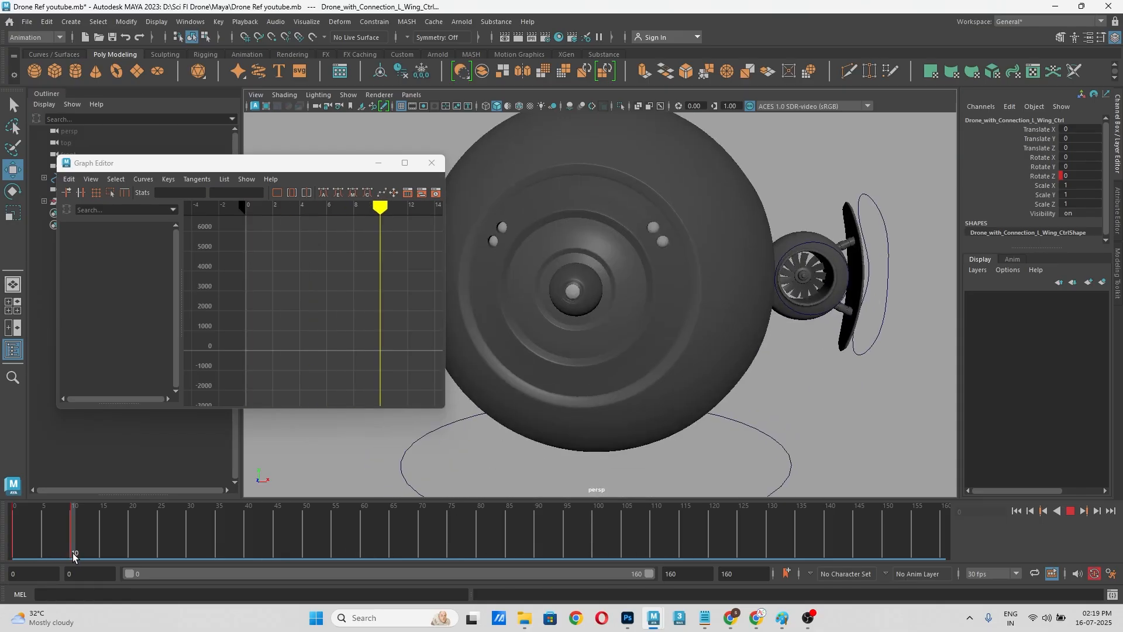
click(1073, 512)
drag(79, 536, 72, 544)
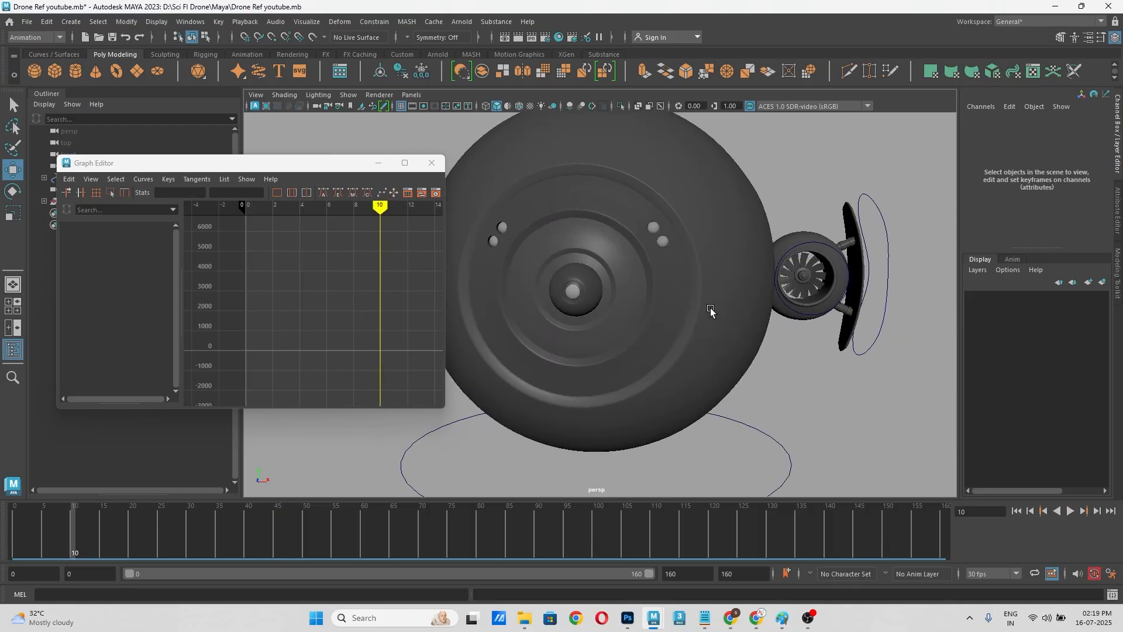
Step: Examine the left wing control's rotation curve and inspect its fan up close at frame 18
click(843, 253)
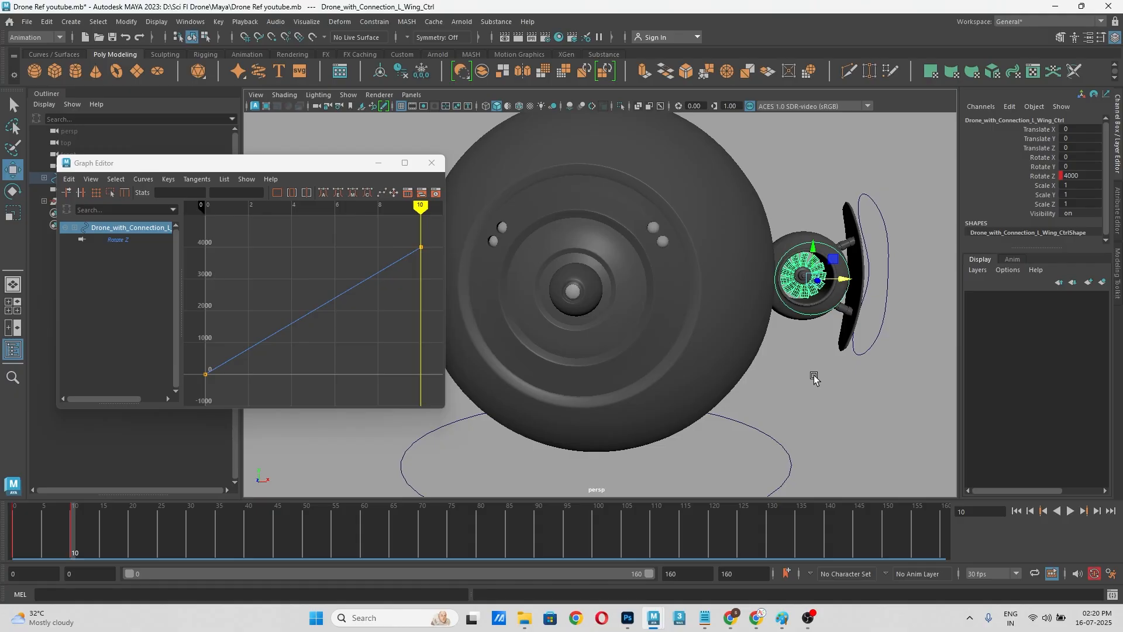
click(813, 379)
click(837, 255)
click(830, 369)
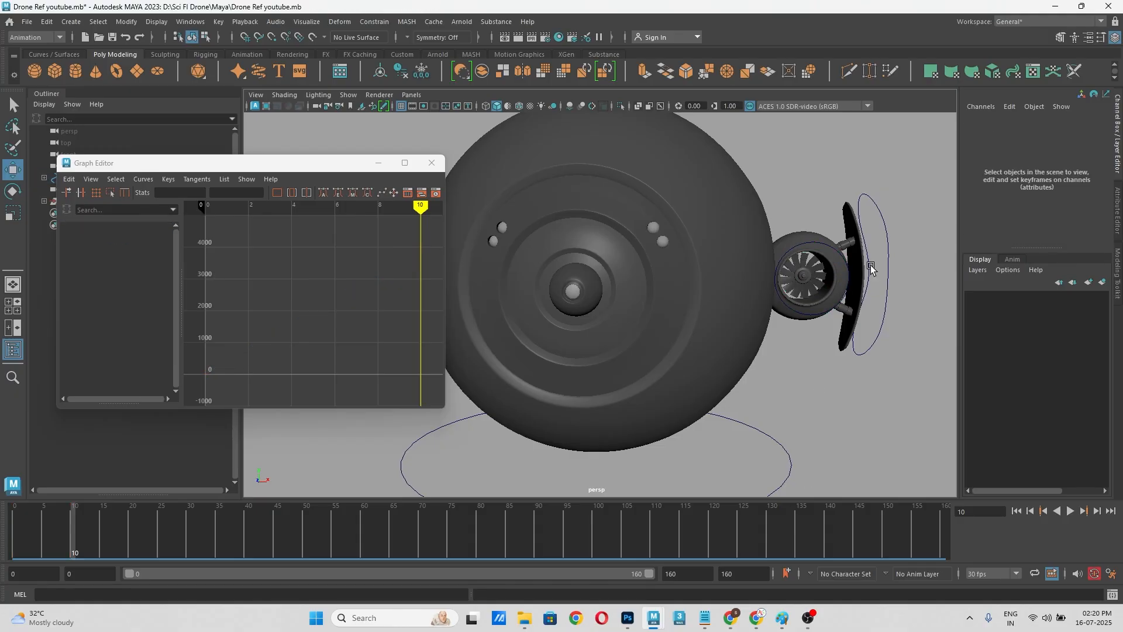
drag(73, 532, 121, 535)
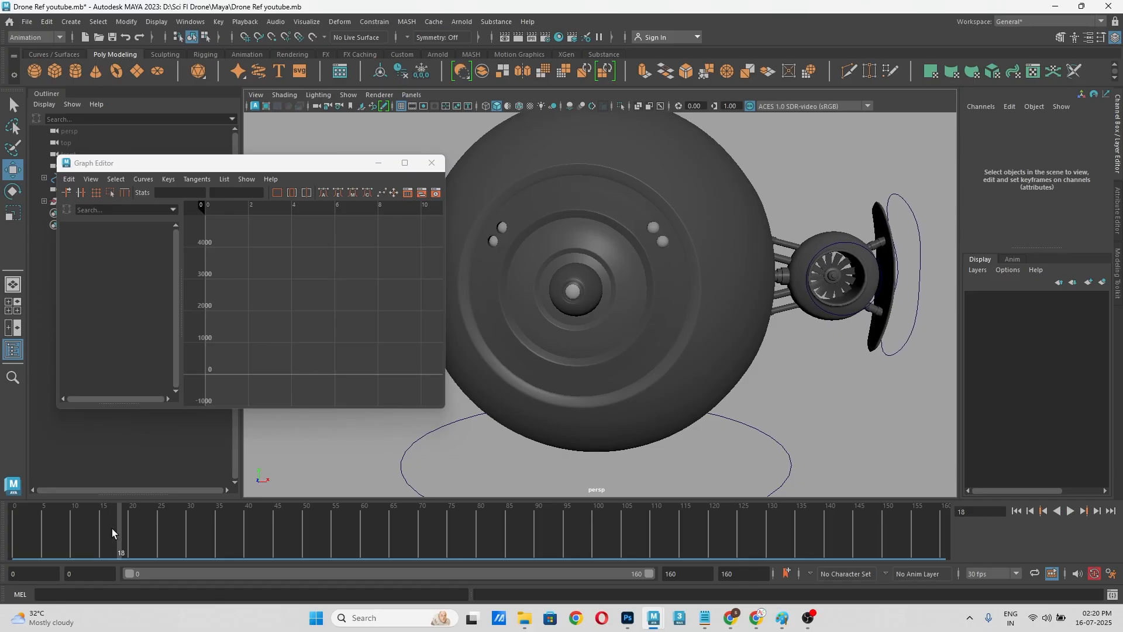
scroll(895, 276, up, 3)
drag(879, 307, 851, 312)
key(ctrl+z)
key(ctrl+z)
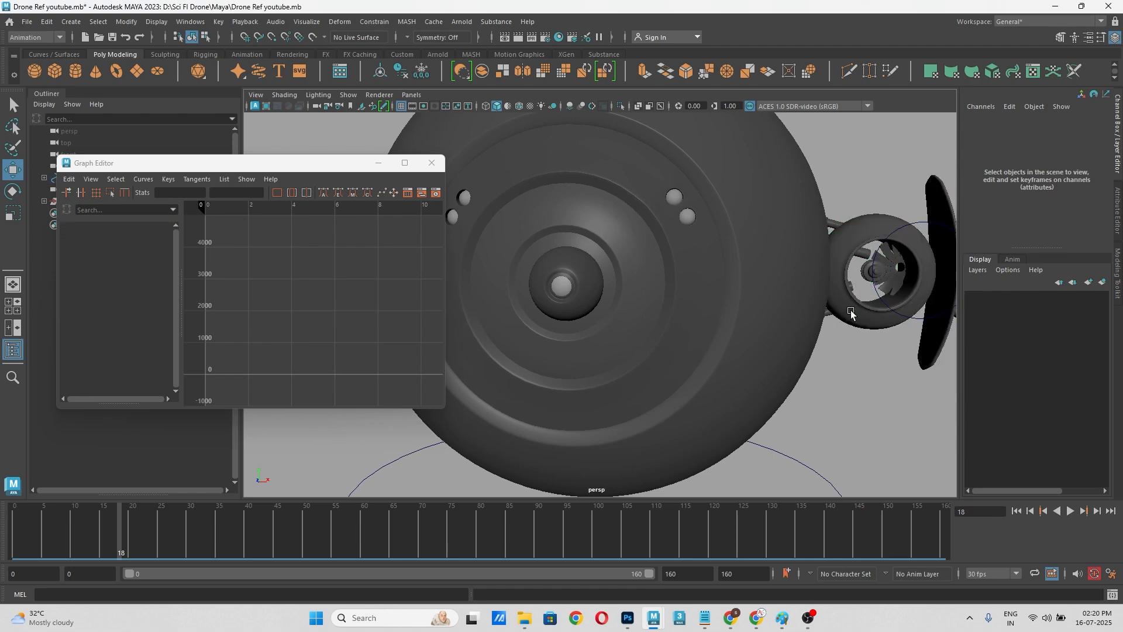
alt+middle_drag(855, 359, 716, 382)
scroll(749, 302, up, 4)
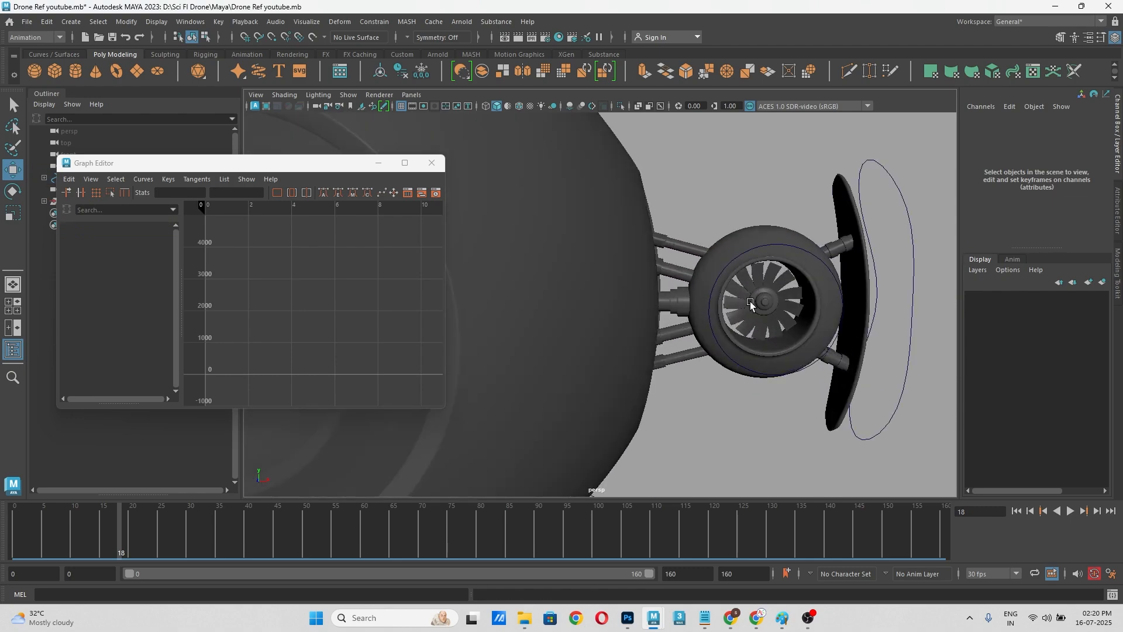
alt+middle_drag(788, 341, 706, 319)
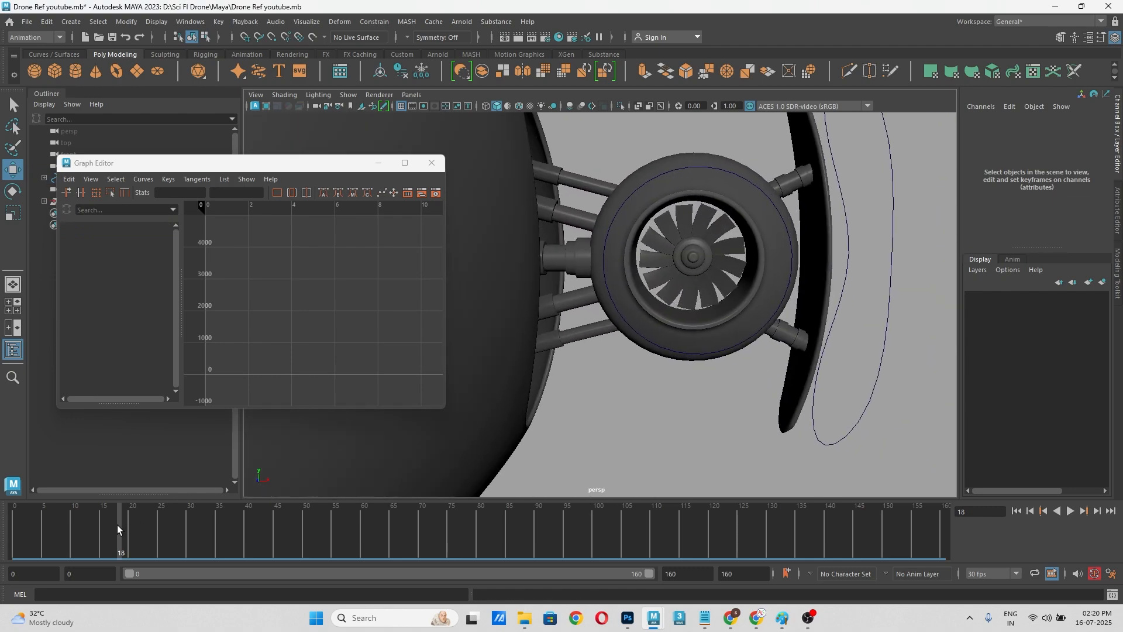
Step: Return to frame 10 and make the left wing control's Rotate Z value negative to reverse the spin direction
drag(117, 525, 71, 529)
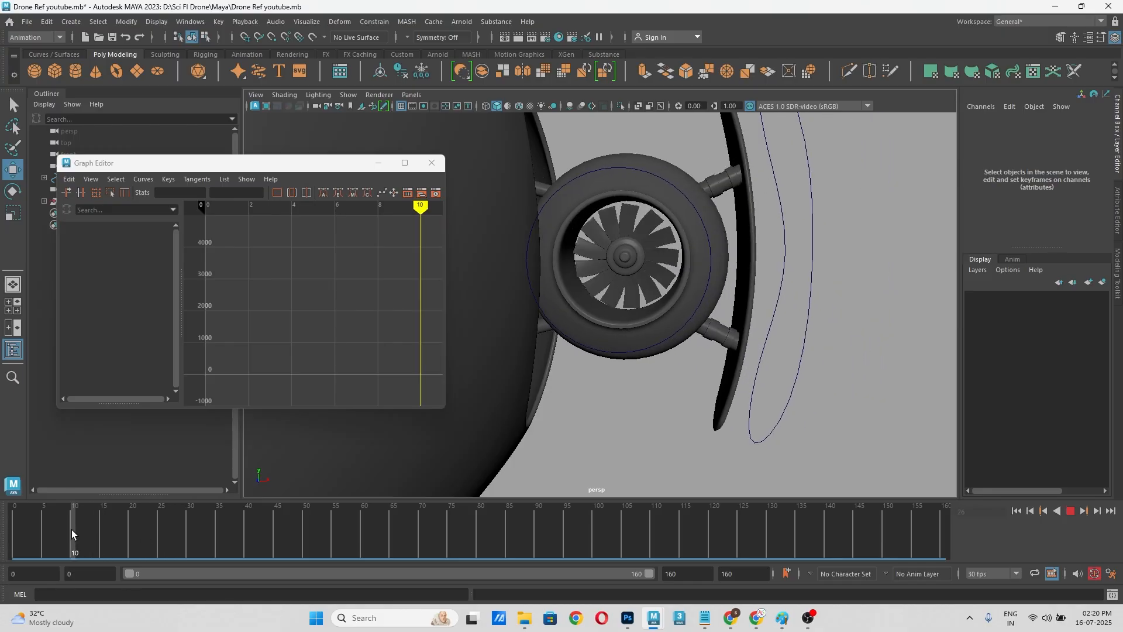
click(698, 219)
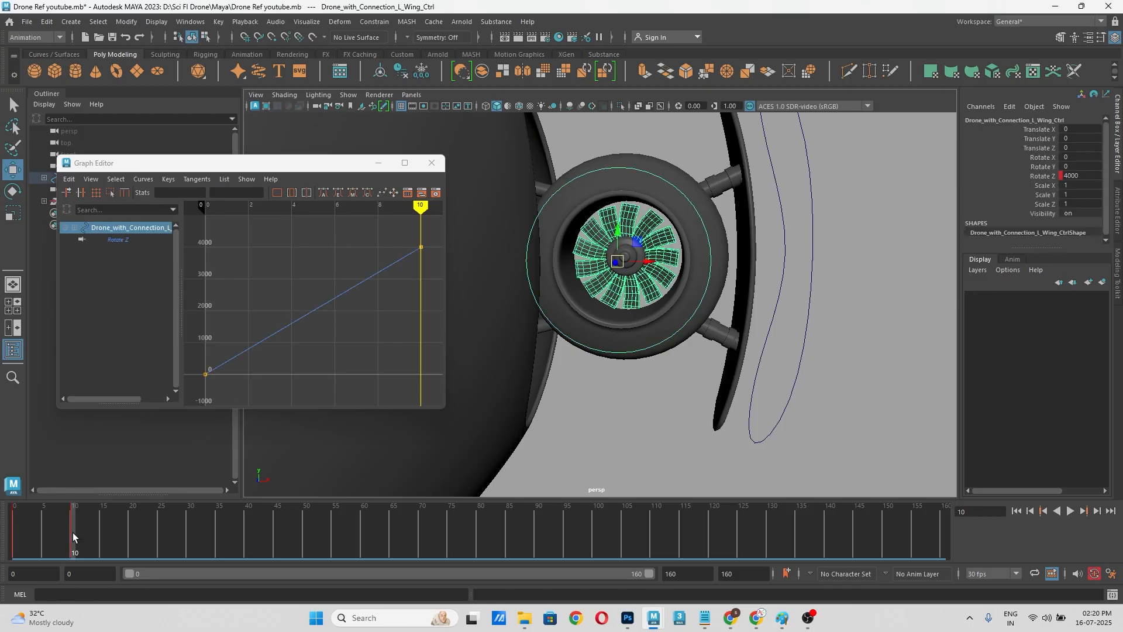
double_click(1089, 176)
text(-)
key(Return)
click(890, 300)
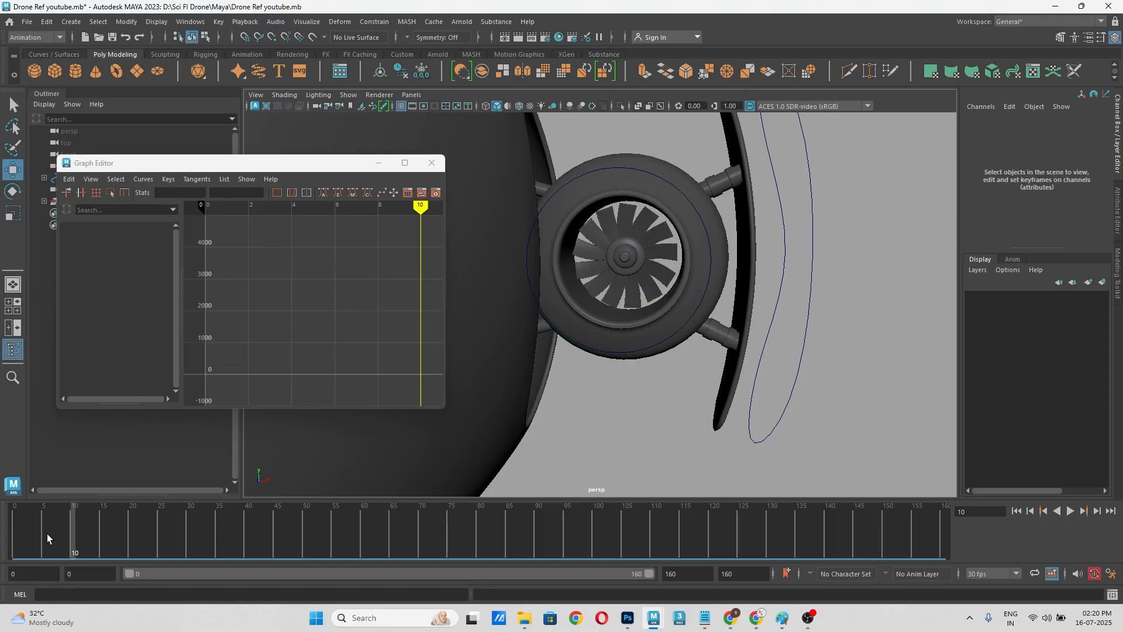
Step: Scrub and play the animation to review the left wing fan's reversed spin
drag(47, 533, 283, 538)
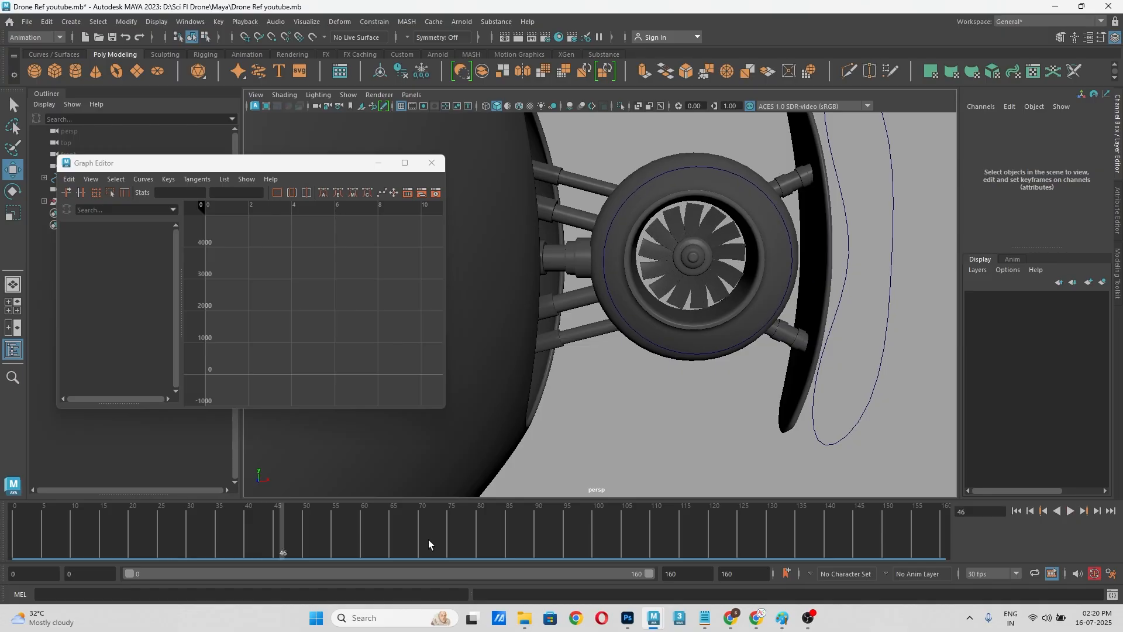
click(1069, 511)
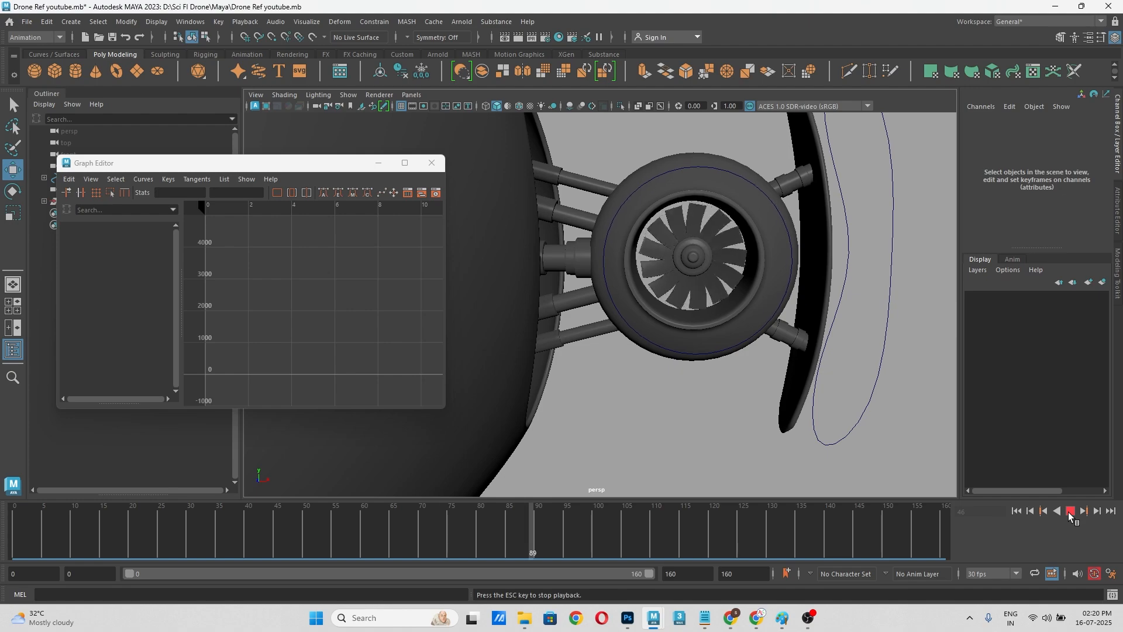
click(1069, 512)
Step: Select the right wing control, go to frame 10, and convert its Rotate Z curve to weighted tangents
scroll(856, 378, down, 5)
alt+middle_drag(703, 353, 793, 337)
scroll(548, 262, up, 3)
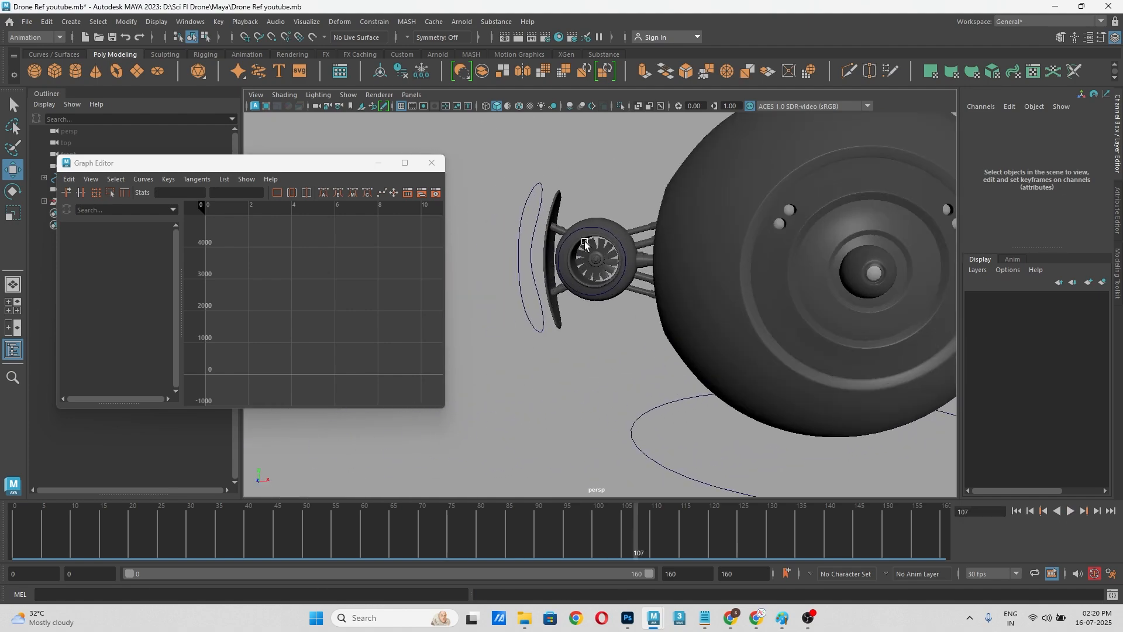
click(593, 231)
scroll(602, 258, up, 4)
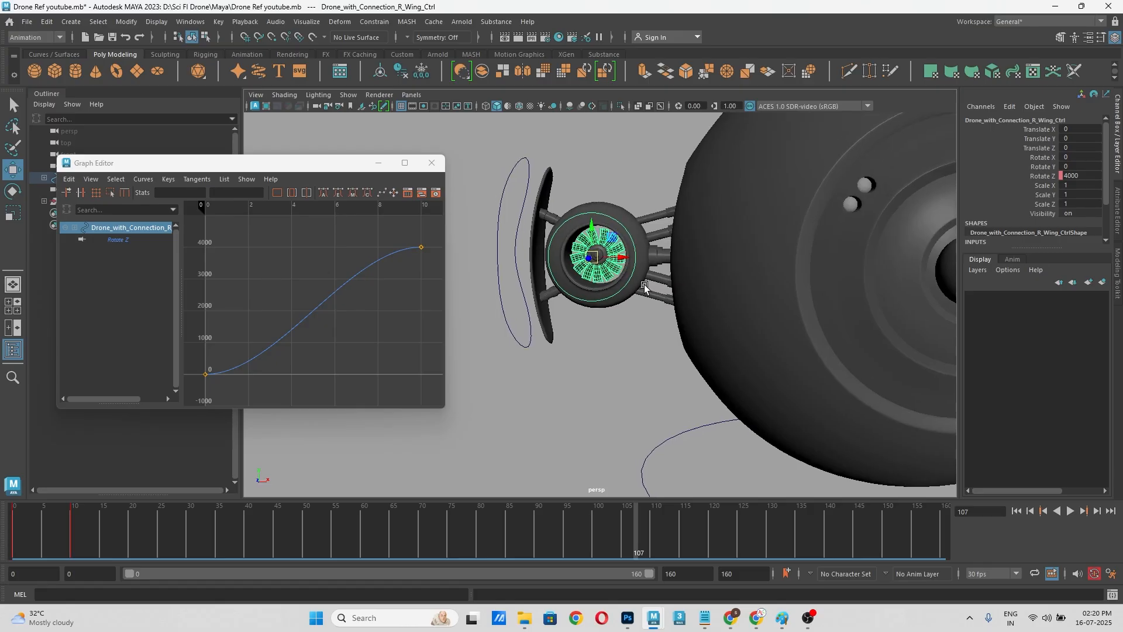
click(70, 534)
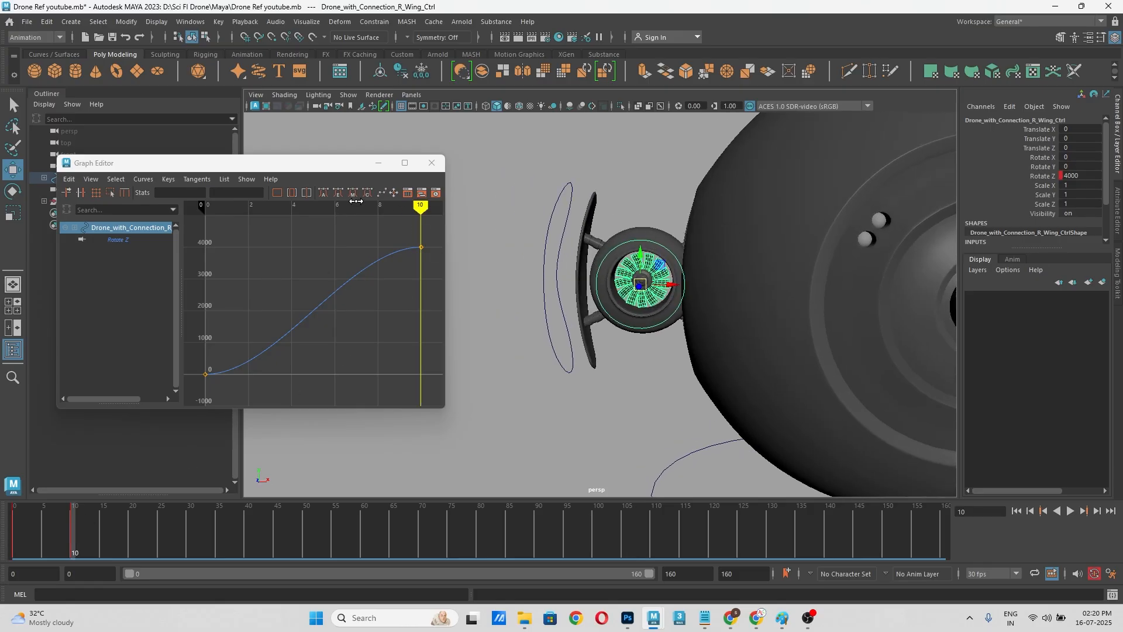
drag(183, 228, 217, 302)
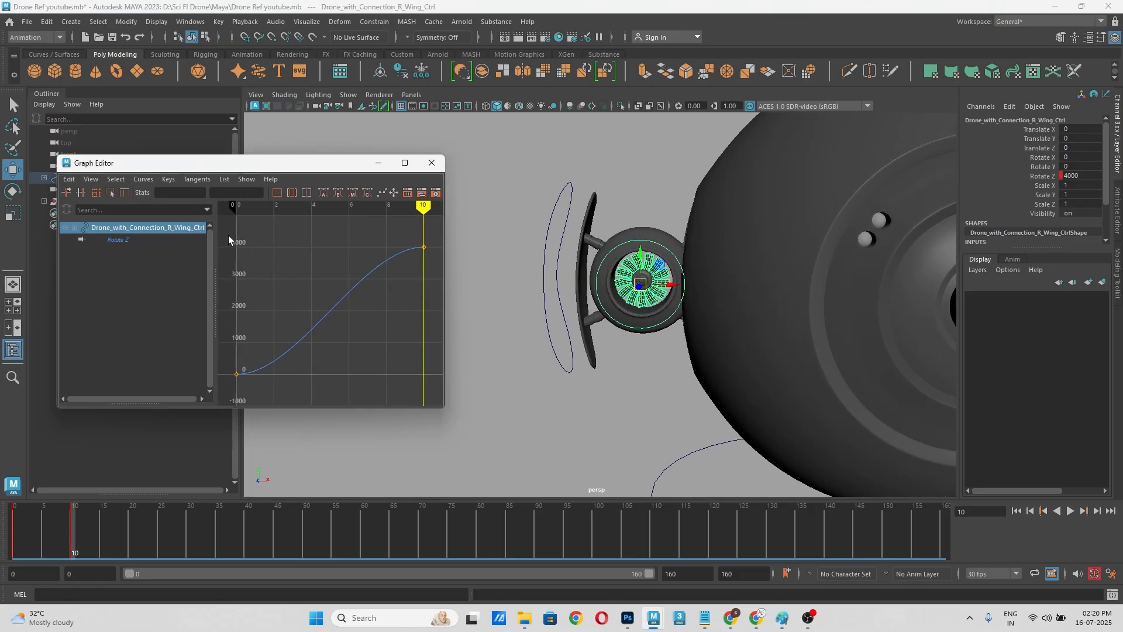
drag(282, 287, 435, 382)
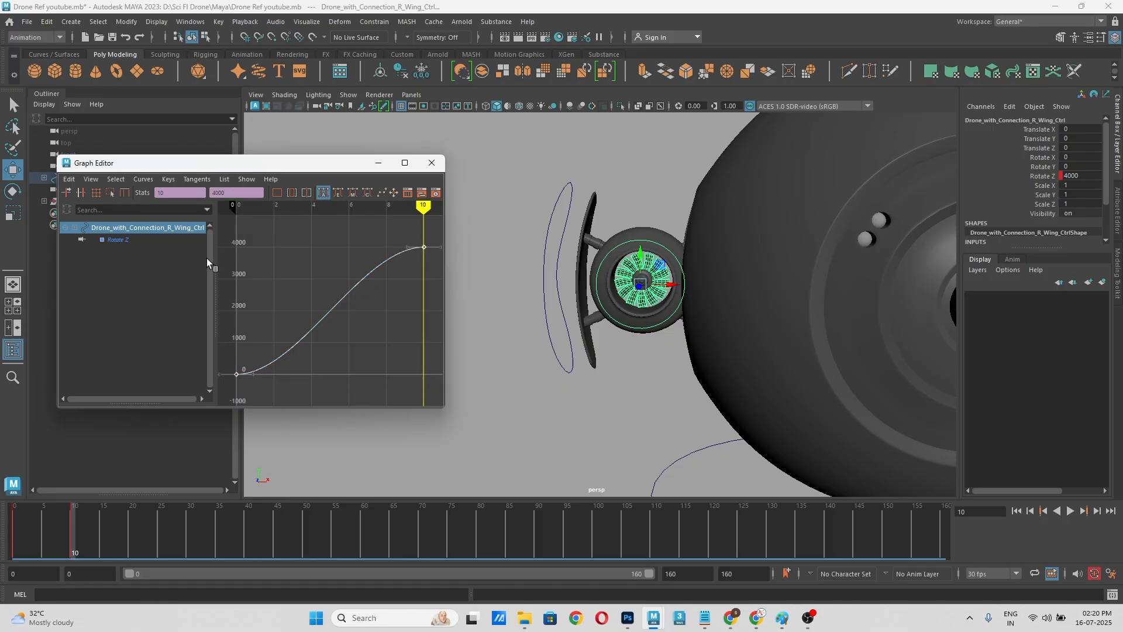
click(143, 179)
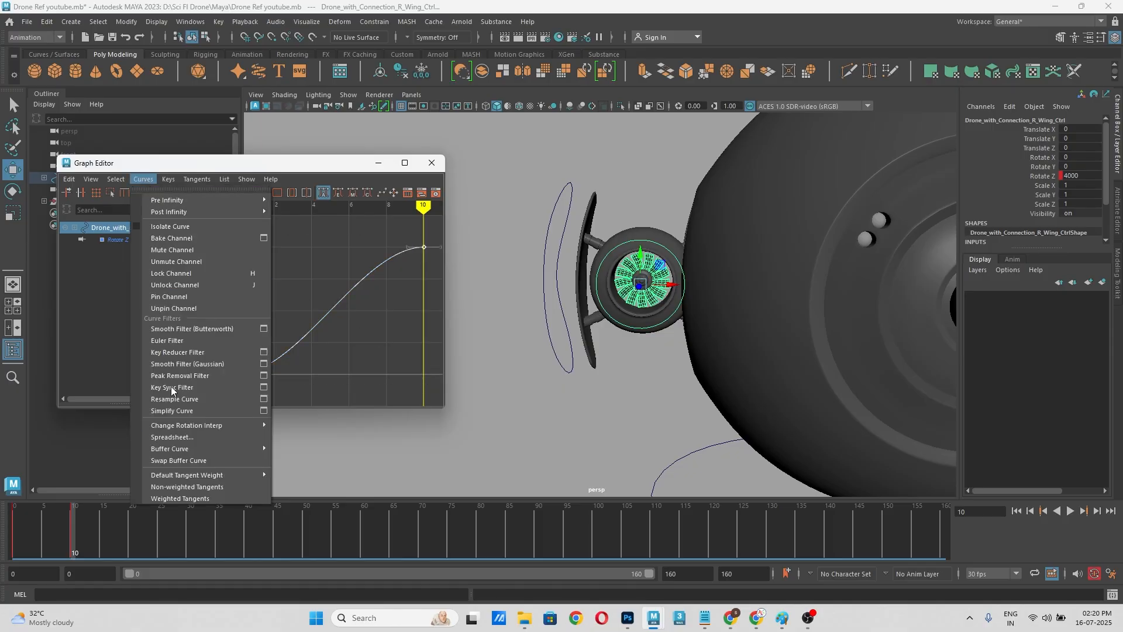
click(225, 498)
Step: Give the right wing control's Rotate Z curve linear tangents and set its post infinity to Cycle with Offset
click(169, 179)
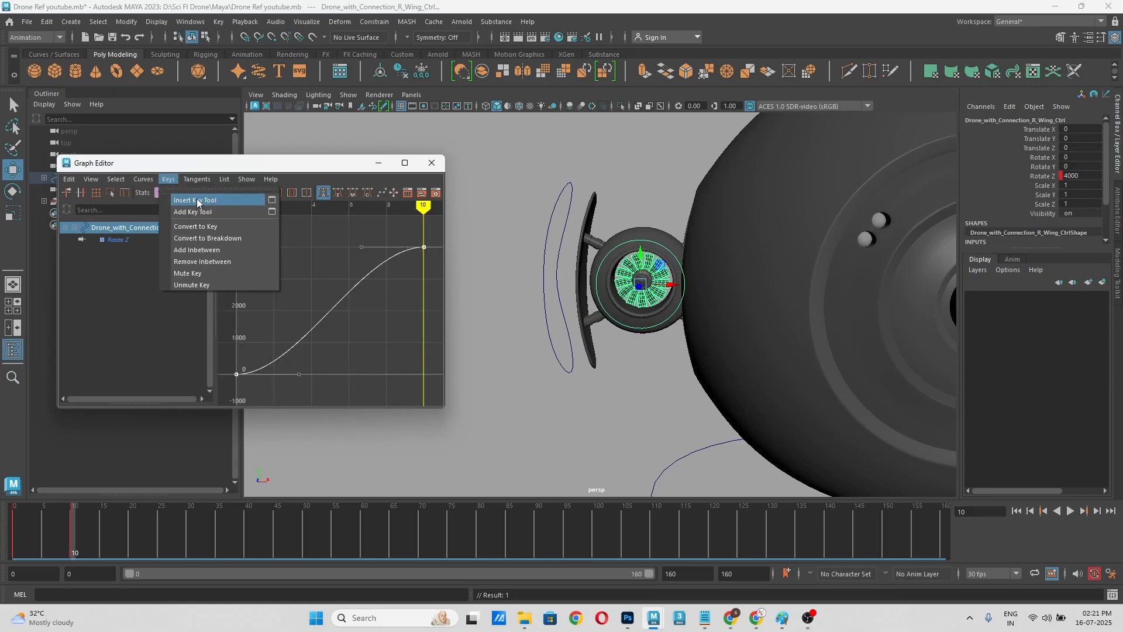
mouse_move(195, 181)
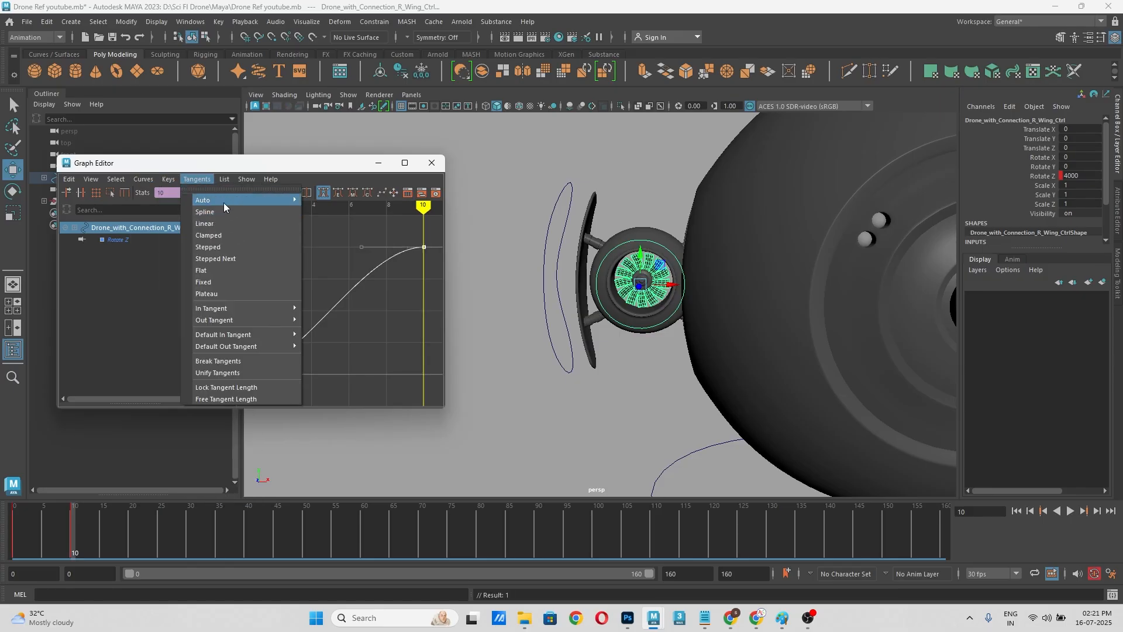
click(224, 225)
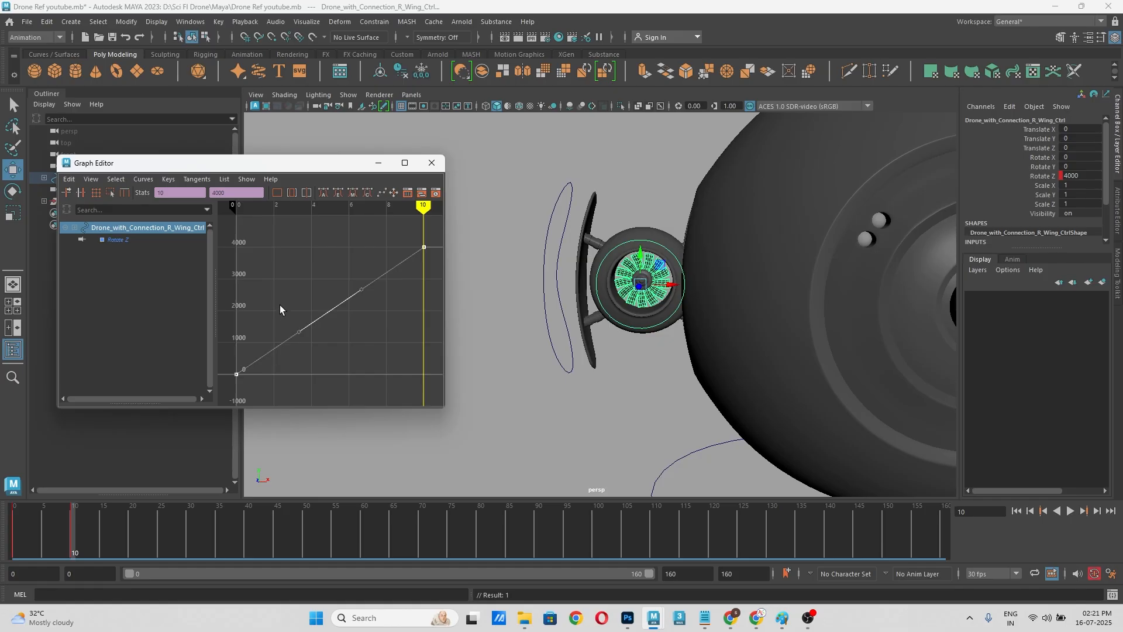
click(143, 179)
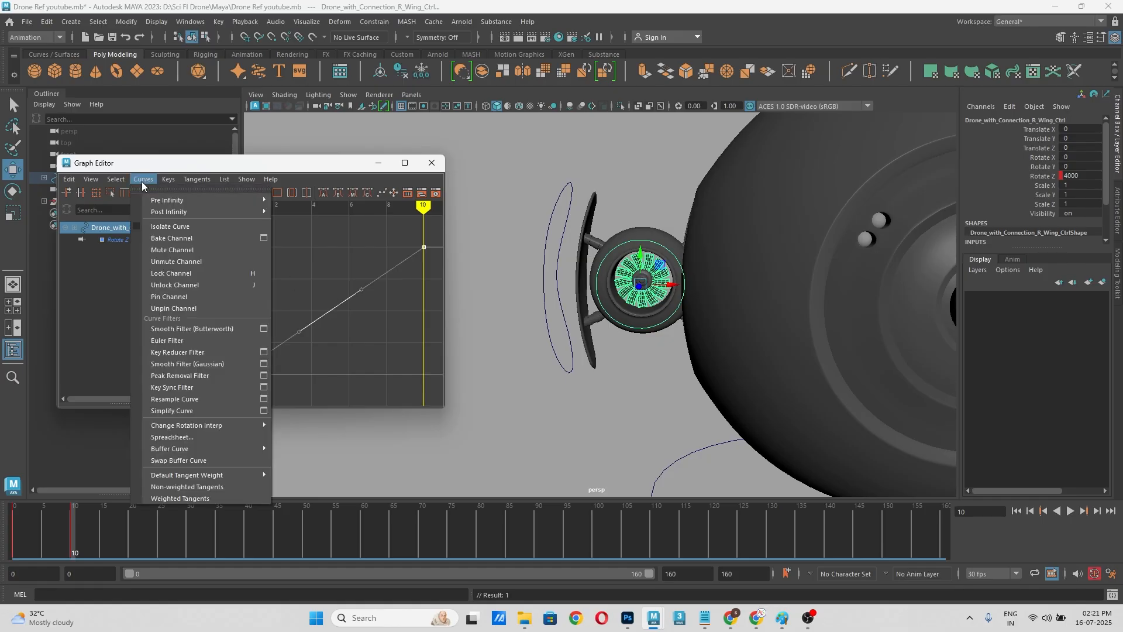
mouse_move(169, 214)
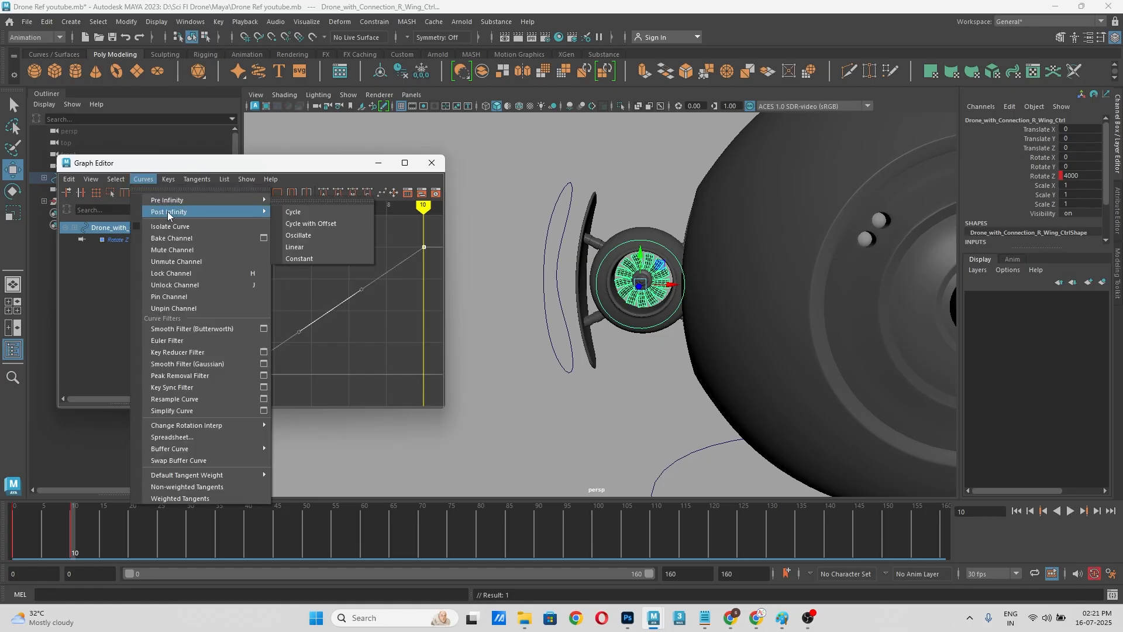
click(299, 225)
click(515, 409)
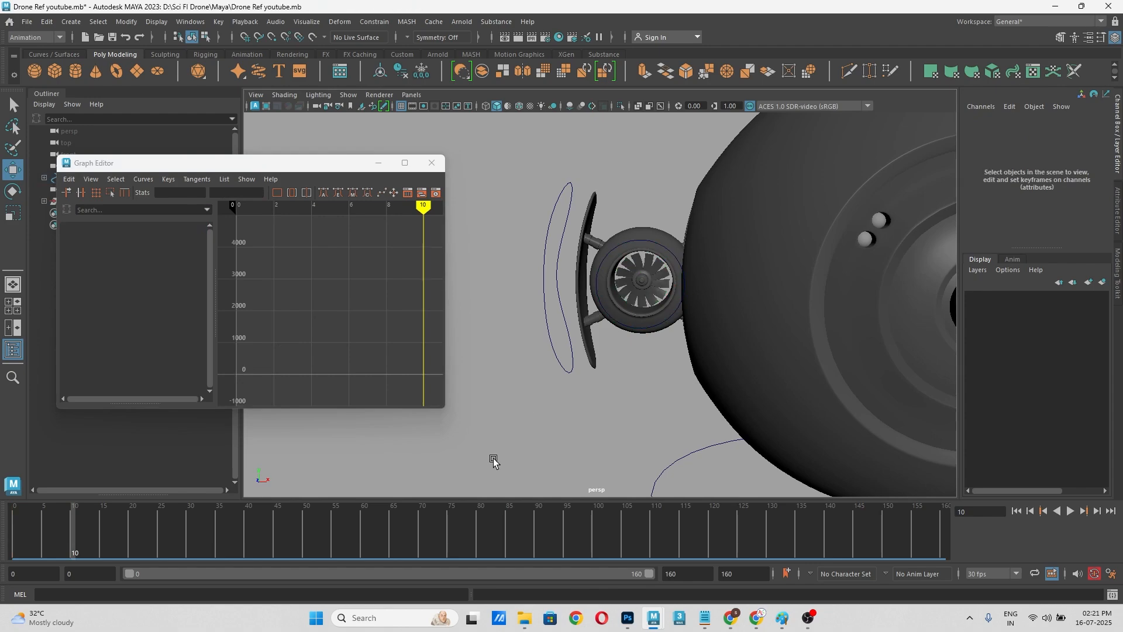
Step: Play the animation from a front view to review both wing fans spinning
alt+middle_drag(652, 375, 517, 359)
scroll(517, 359, down, 2)
drag(338, 165, 138, 123)
alt+middle_drag(682, 346, 568, 377)
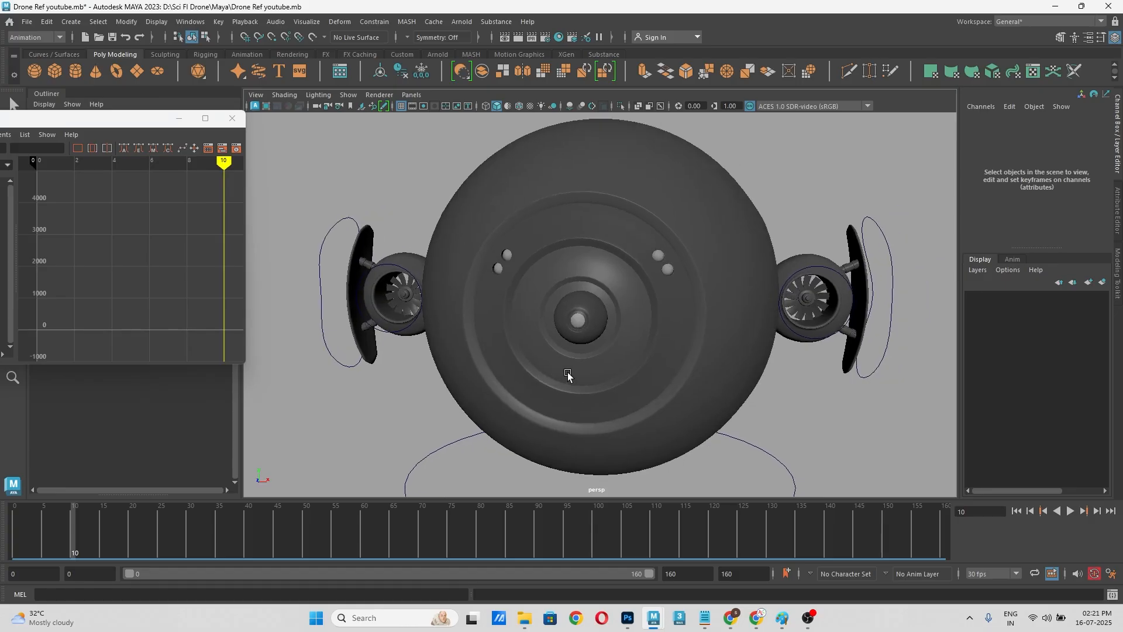
scroll(568, 378, up, 2)
drag(174, 528, 91, 546)
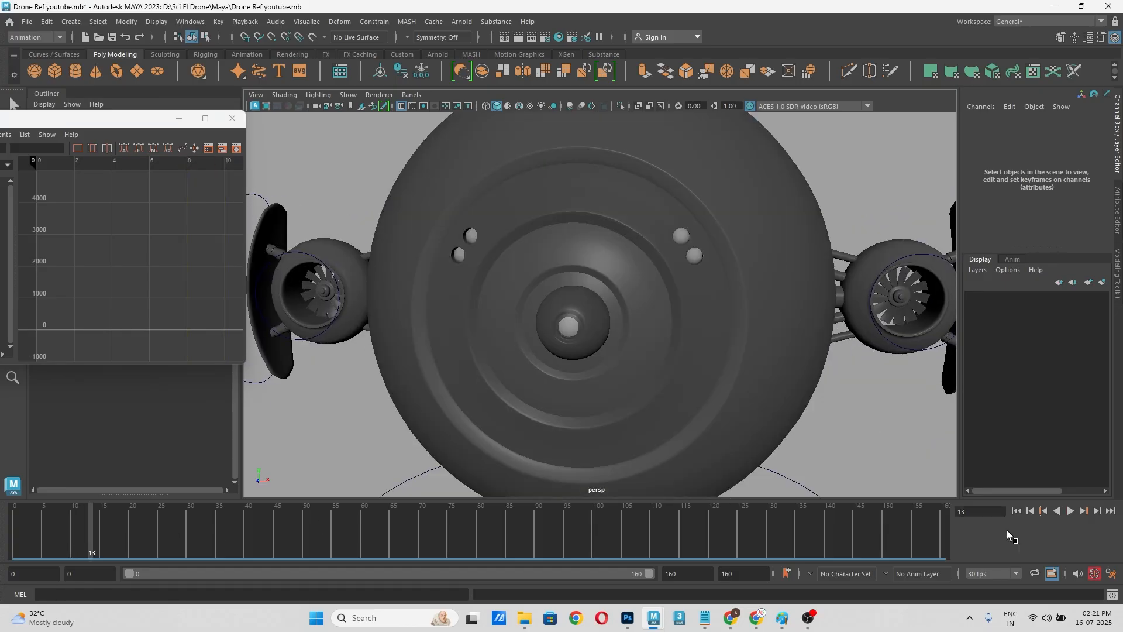
click(1067, 513)
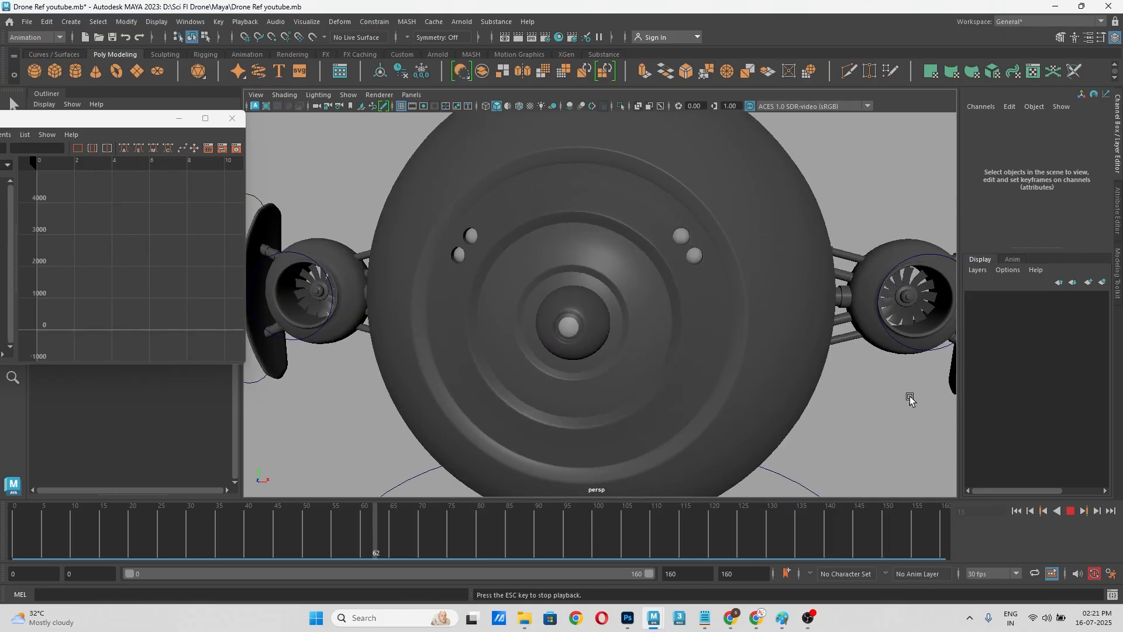
click(1069, 515)
key(f)
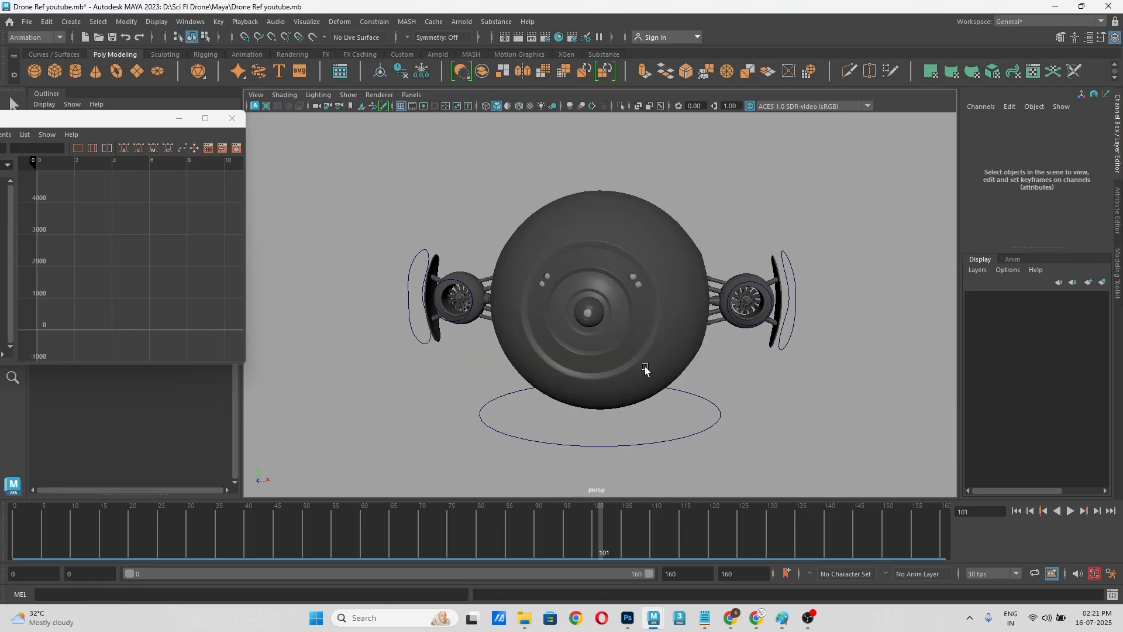
Step: Select the body control, review the drone's rise from frame 0, and move to frame 20
click(202, 525)
drag(202, 525, 0, 533)
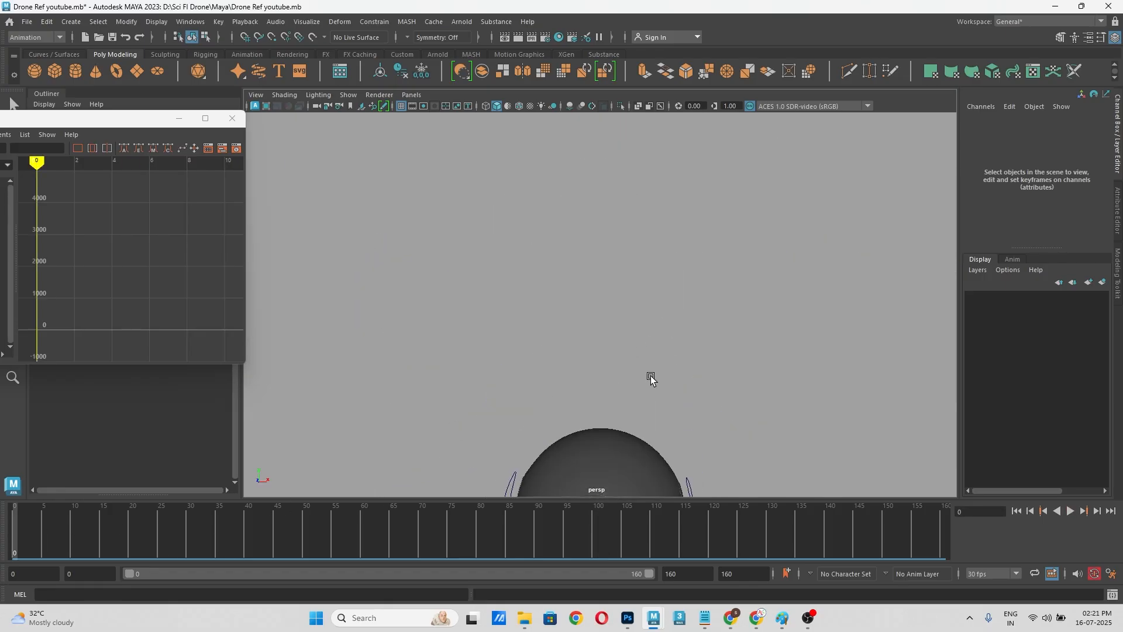
key(f)
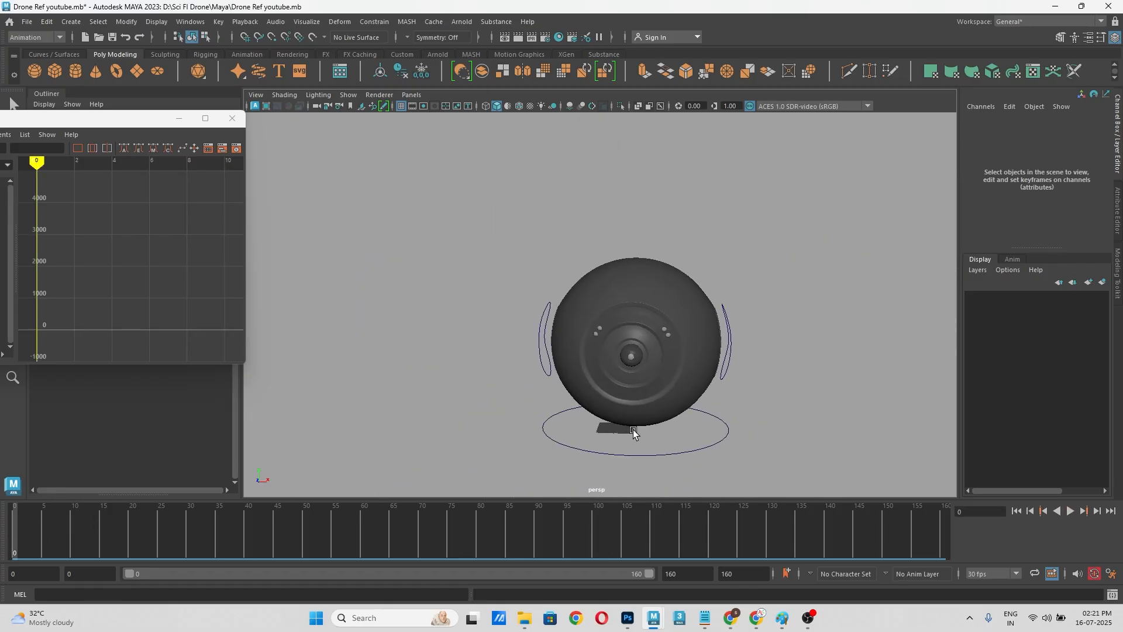
click(657, 456)
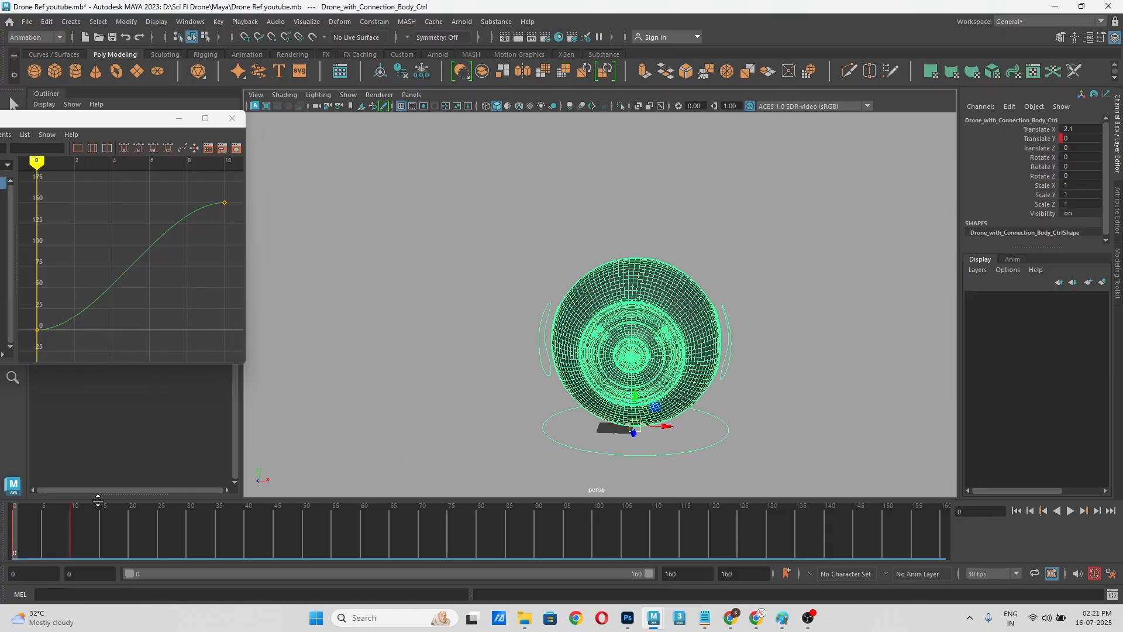
drag(29, 520, 198, 522)
key(f)
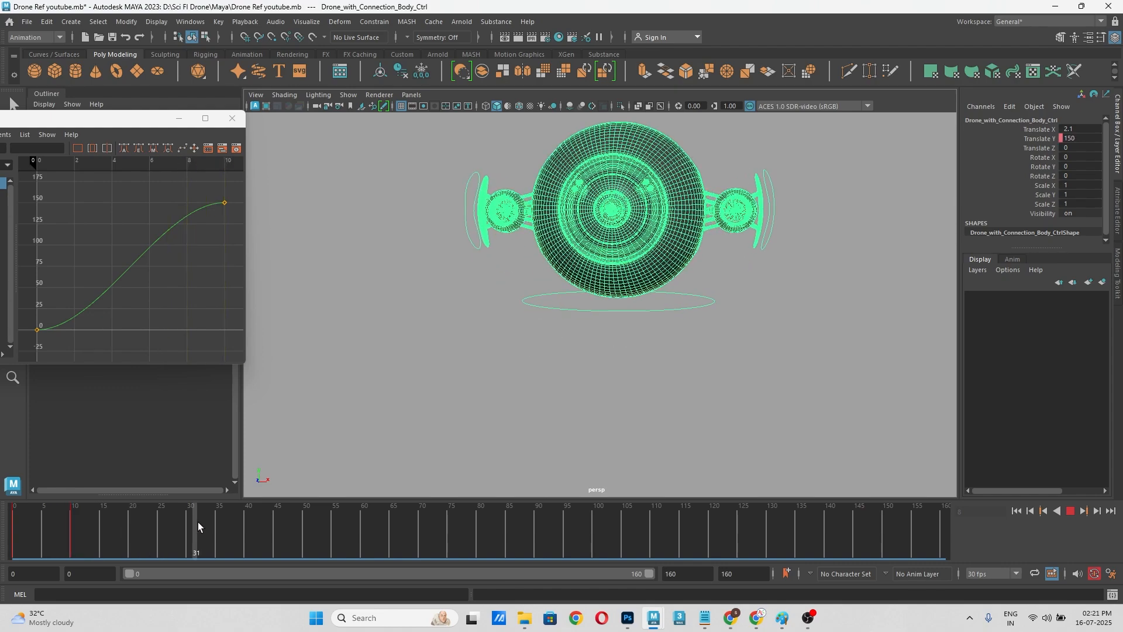
drag(341, 526, 130, 555)
alt+drag(618, 300, 624, 372)
click(638, 365)
click(612, 345)
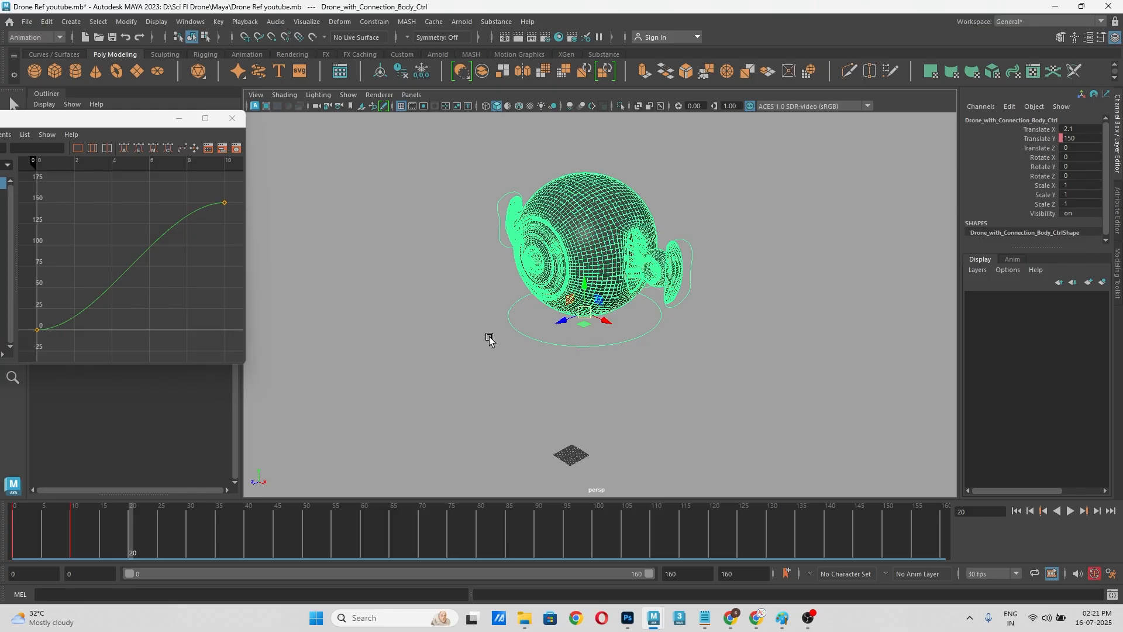
key(e)
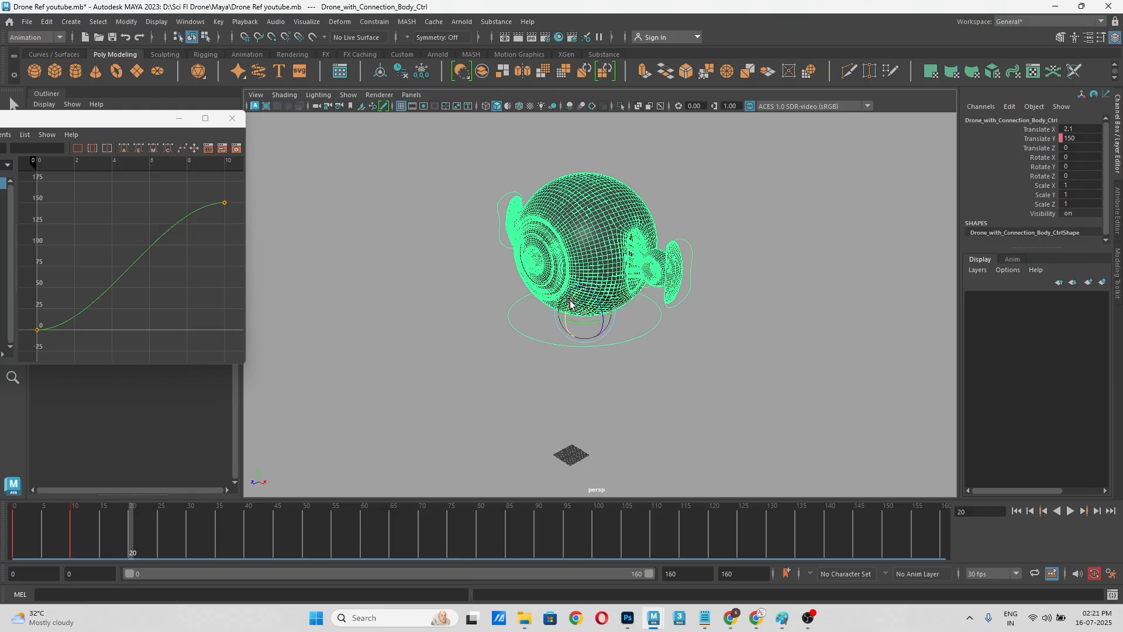
drag(571, 304, 569, 319)
key(ctrl+z)
Step: Key the body control's Rotate X at 0 on frame 20
click(1032, 157)
right_click(1032, 157)
click(1033, 184)
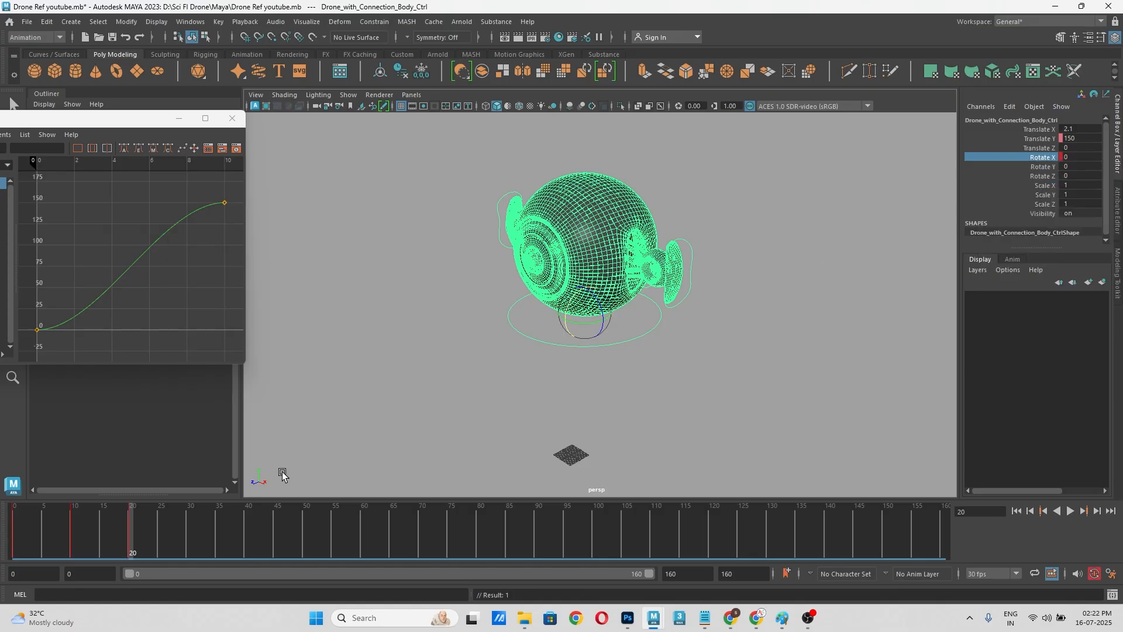
Step: Move to frame 30 and examine the Time Slider preferences for the playback range, playback speed and looping
key(alt+v)
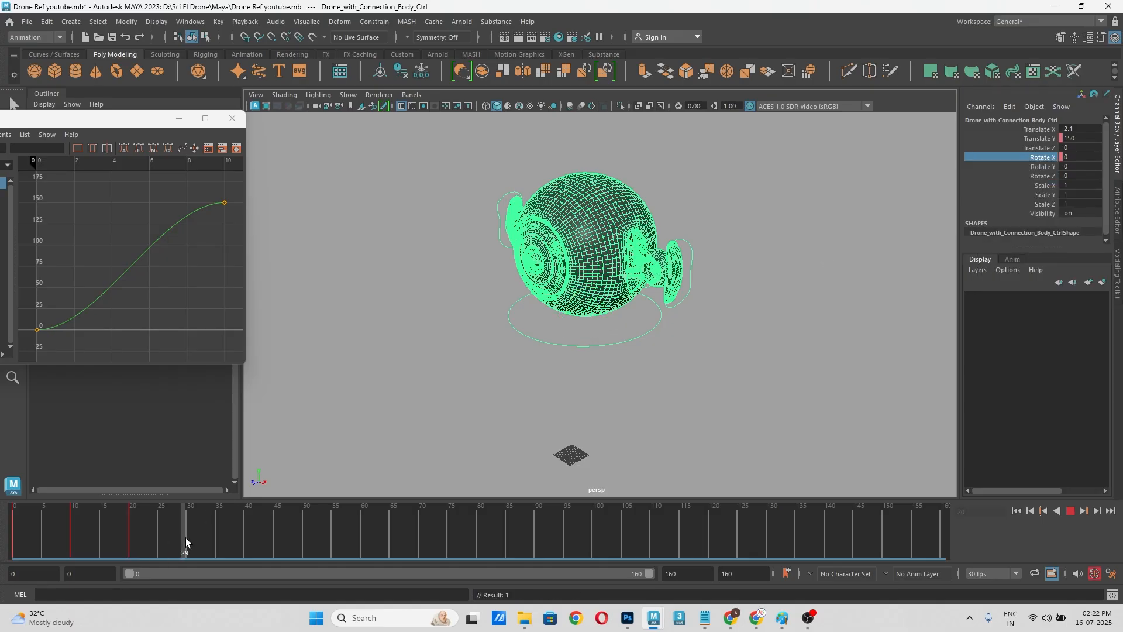
drag(186, 538, 187, 538)
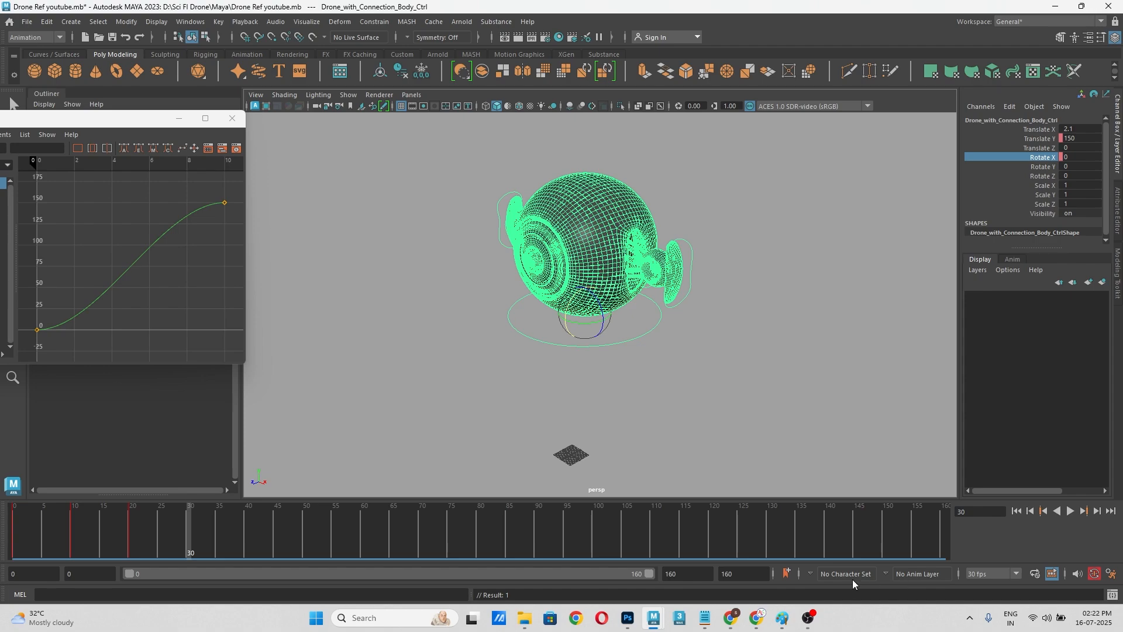
click(1112, 576)
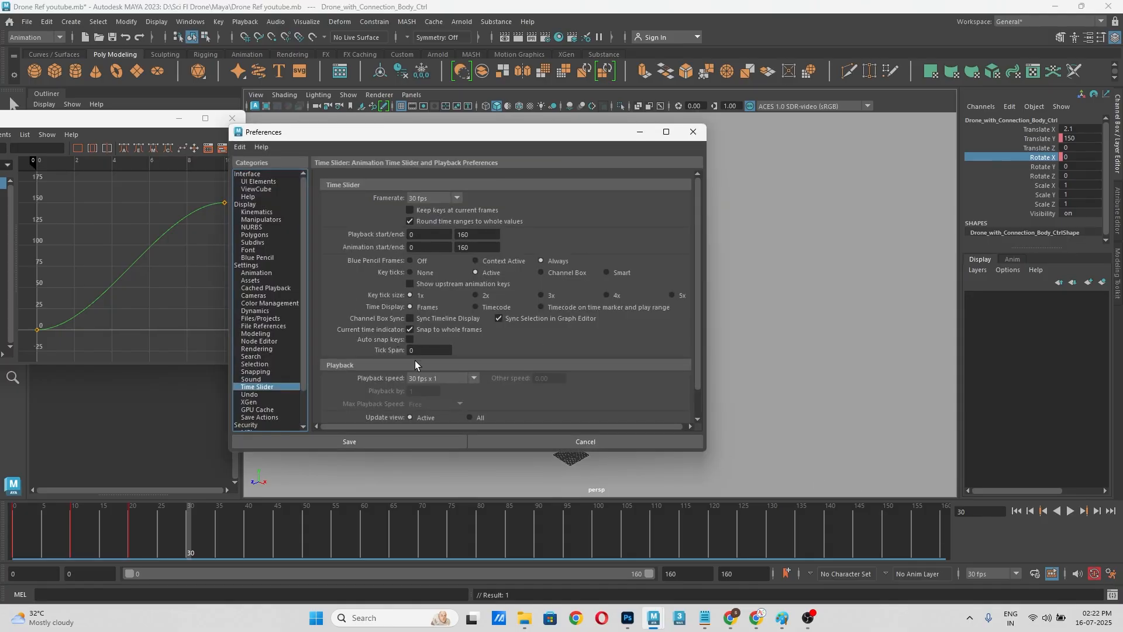
scroll(507, 391, down, 1)
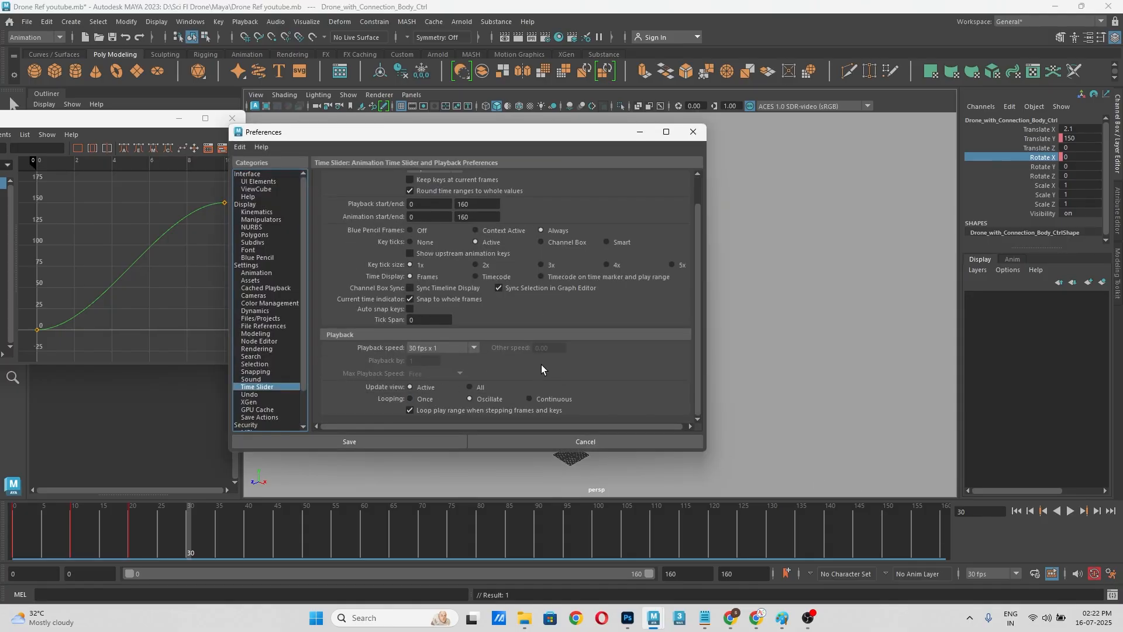
scroll(499, 229, up, 1)
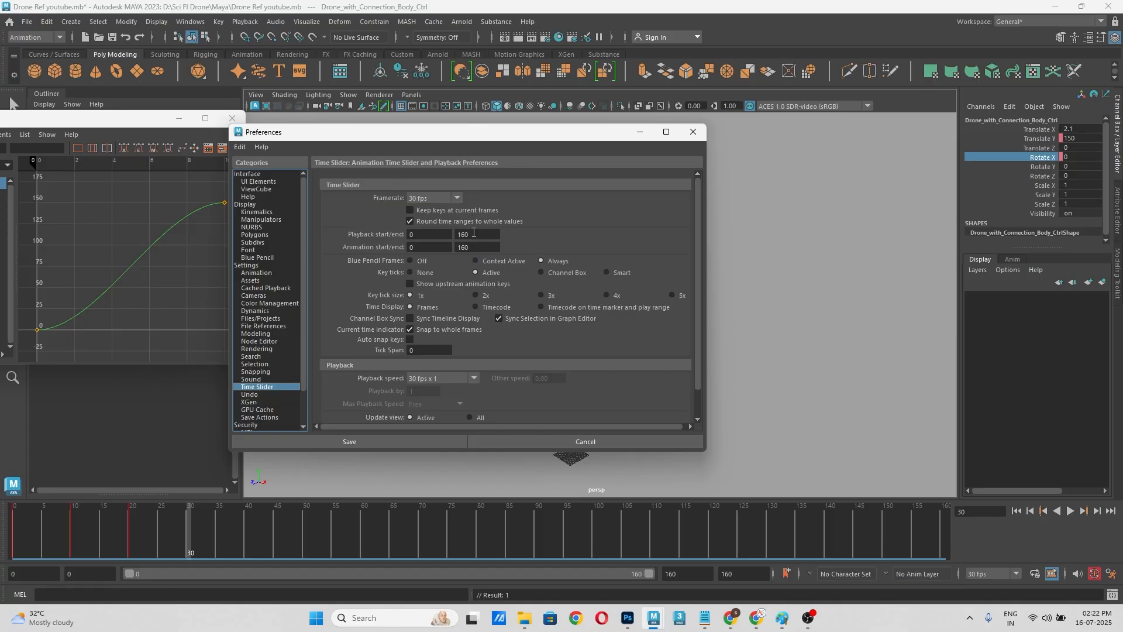
click(481, 249)
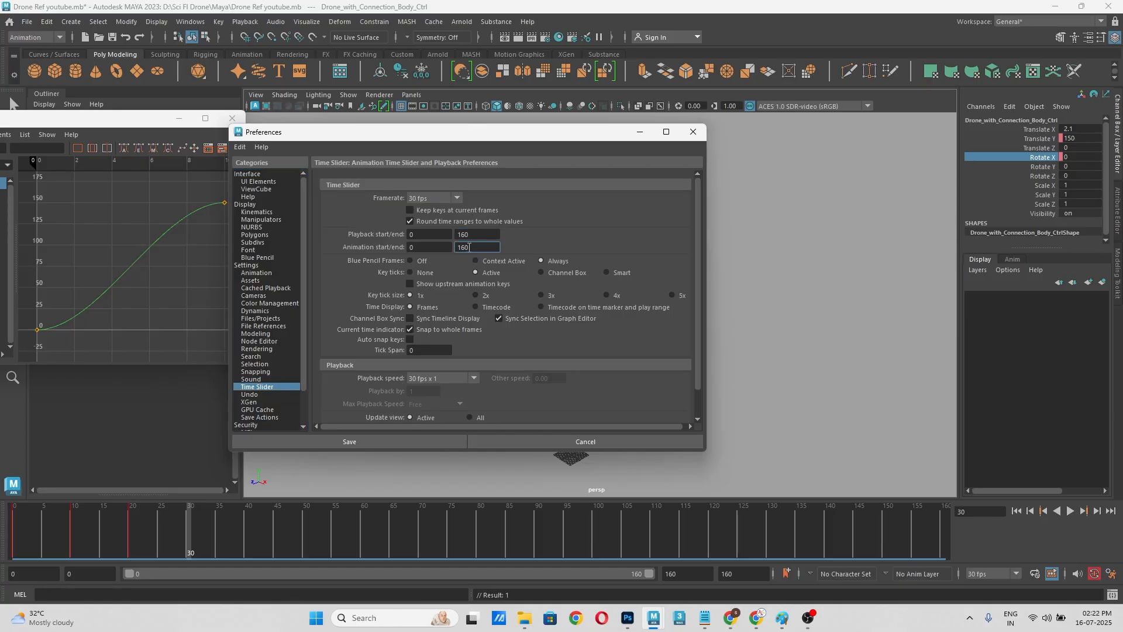
scroll(454, 337, down, 1)
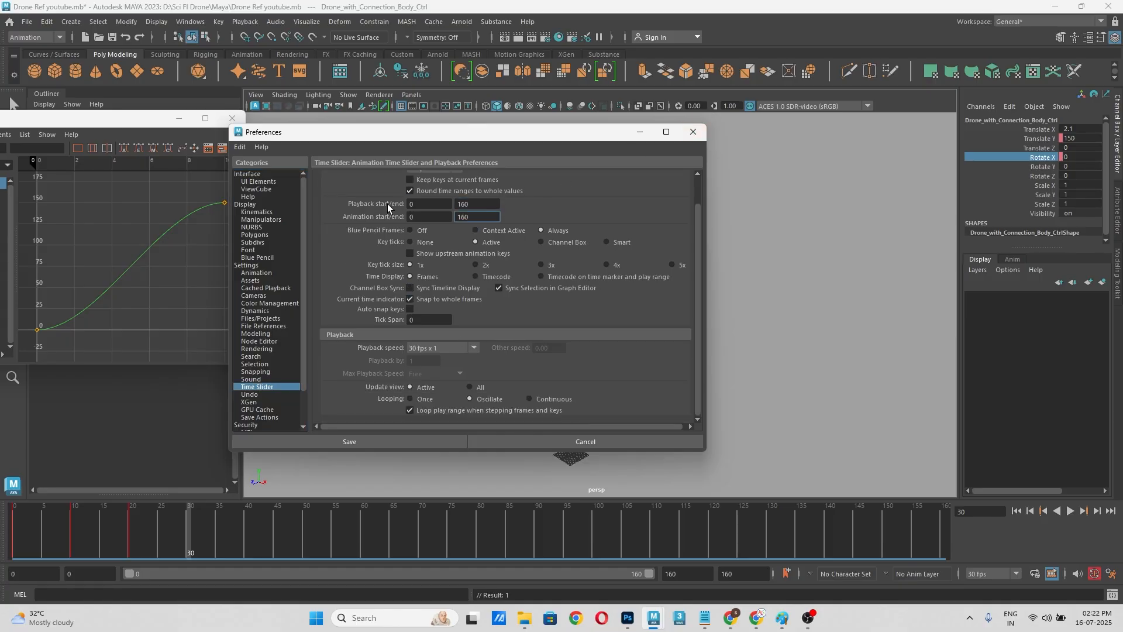
click(693, 132)
Step: Extend the time range to end at frame 180
double_click(691, 574)
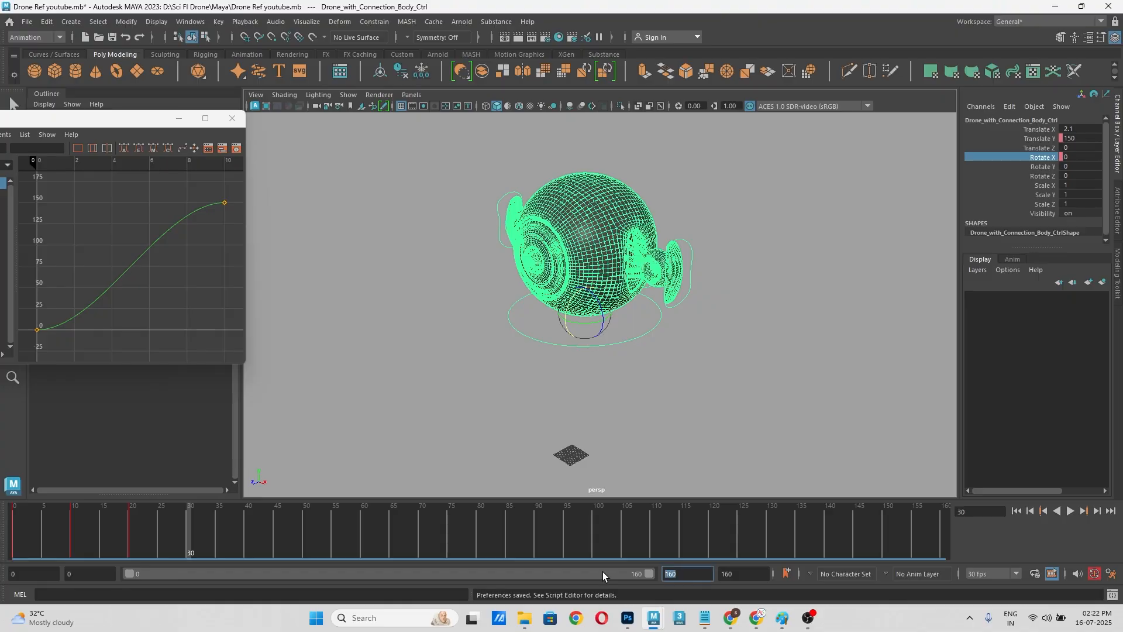
text(180)
key(Return)
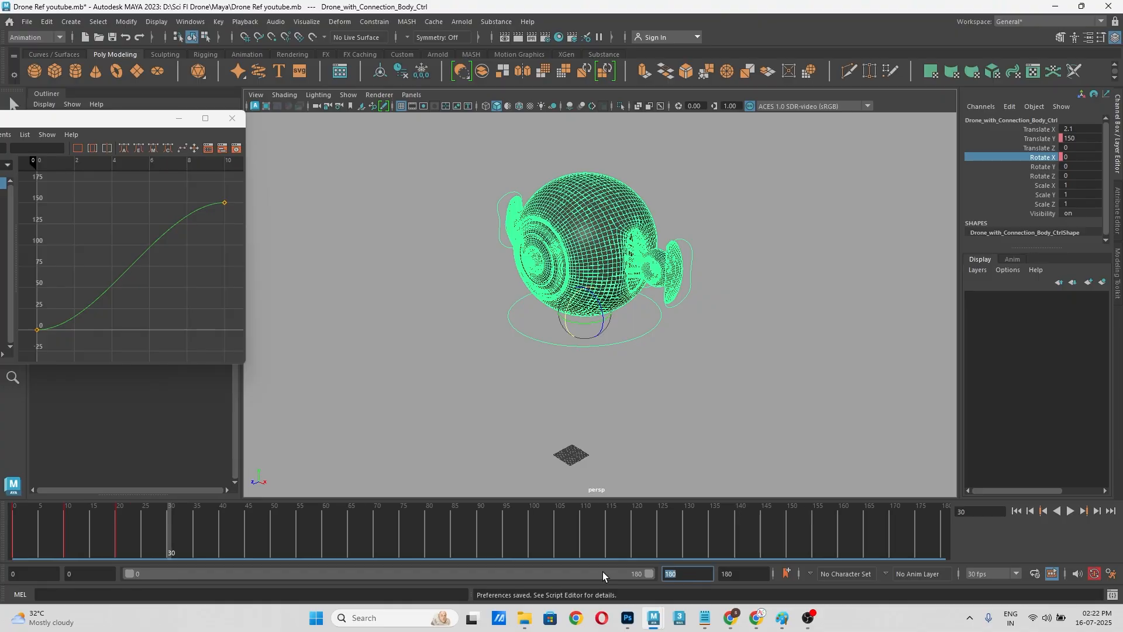
Step: Limit the playback range to end at frame 20, then play and scrub the drone's rise within it
text(10)
key(Return)
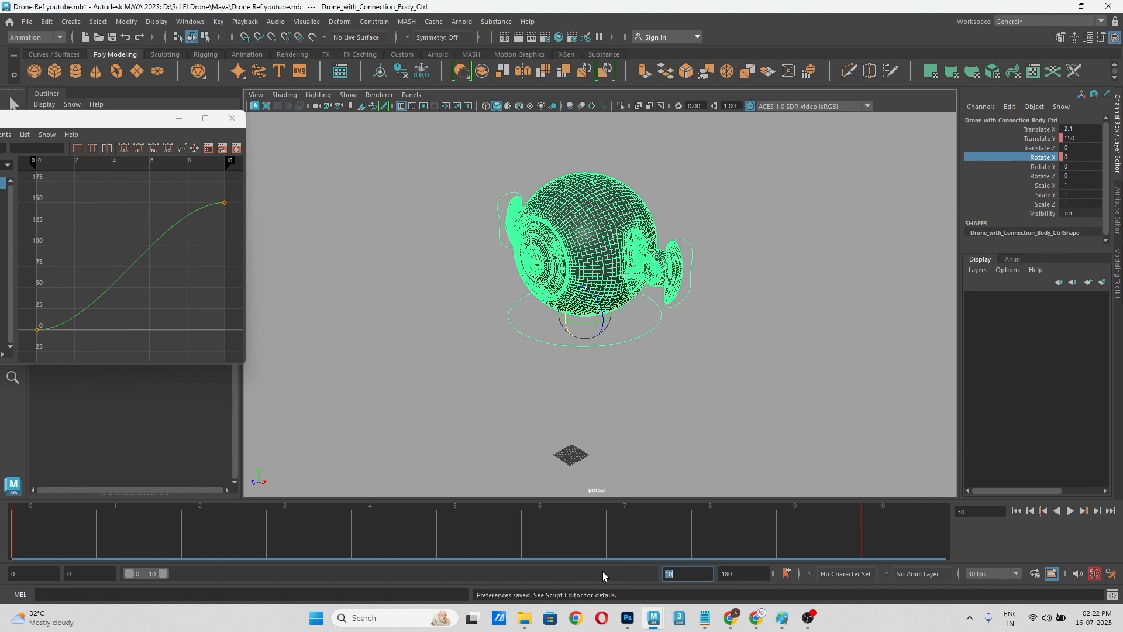
text(20)
key(Return)
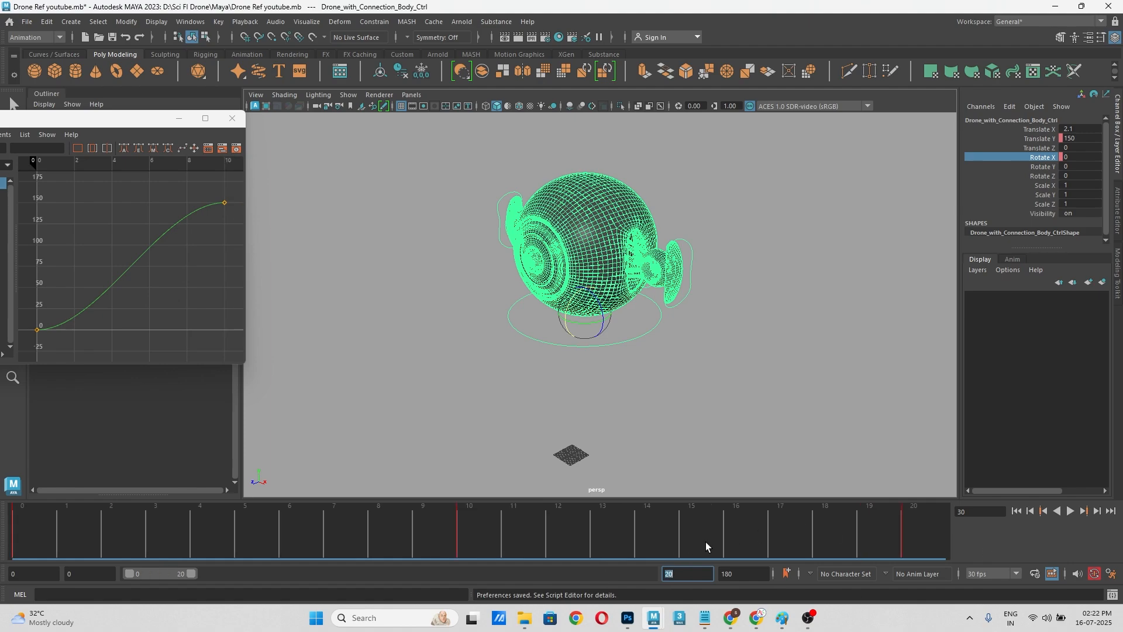
click(1070, 510)
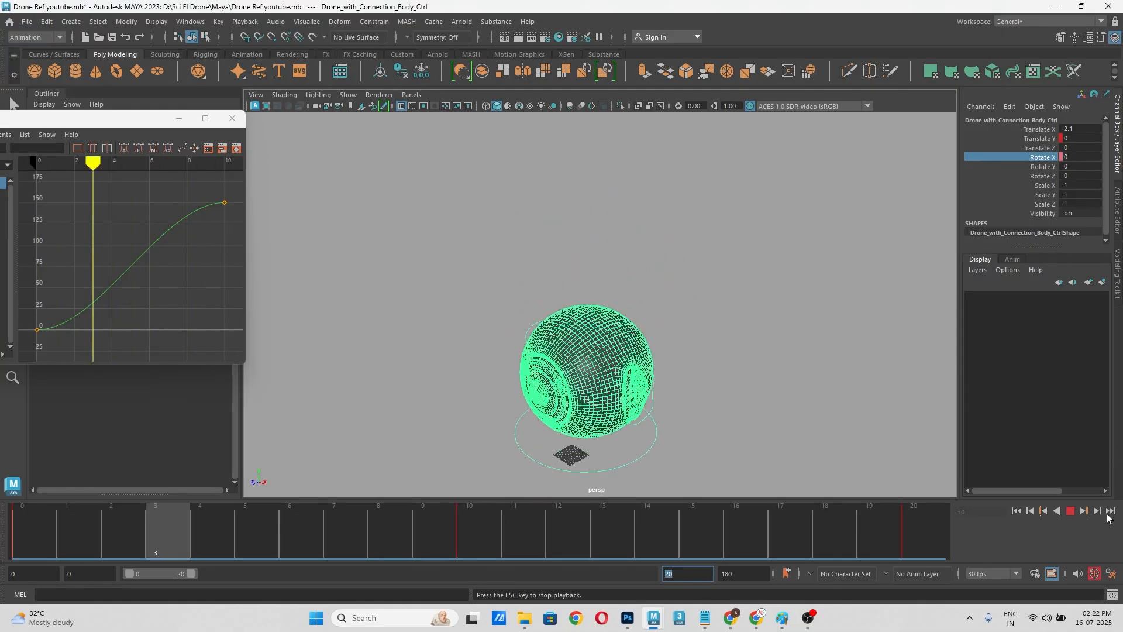
click(1071, 511)
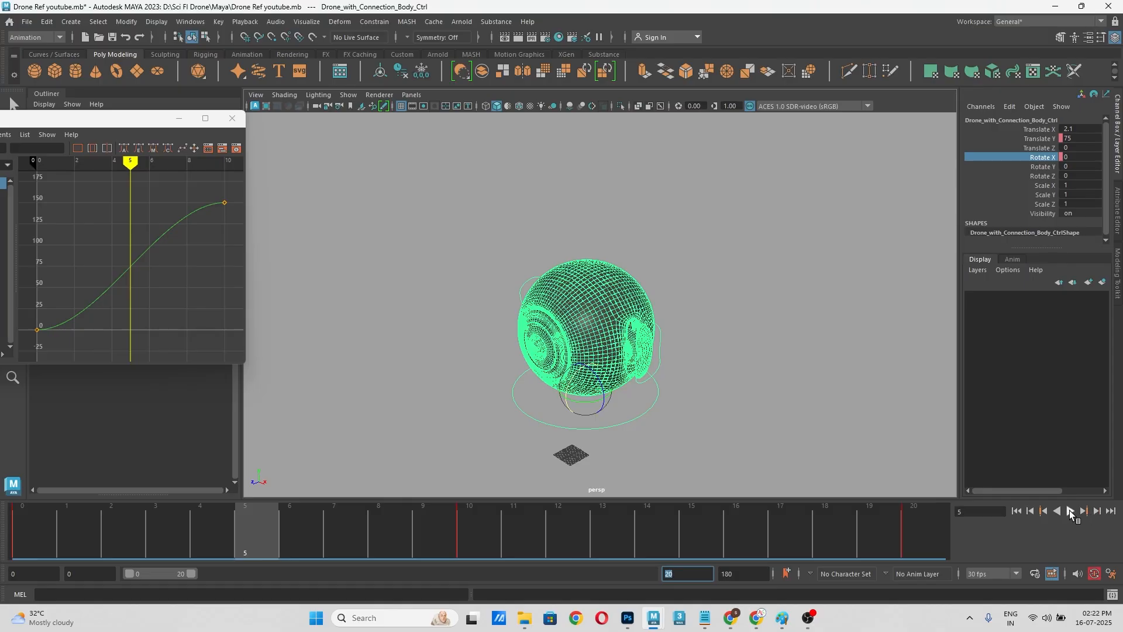
click(1070, 510)
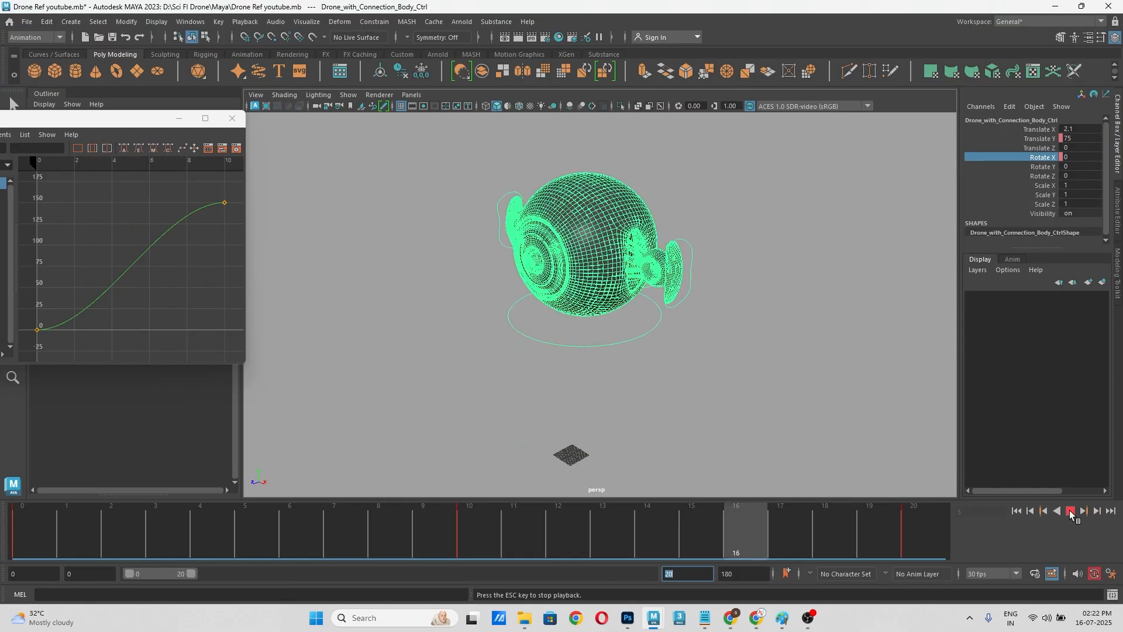
click(1071, 511)
drag(218, 558, 739, 536)
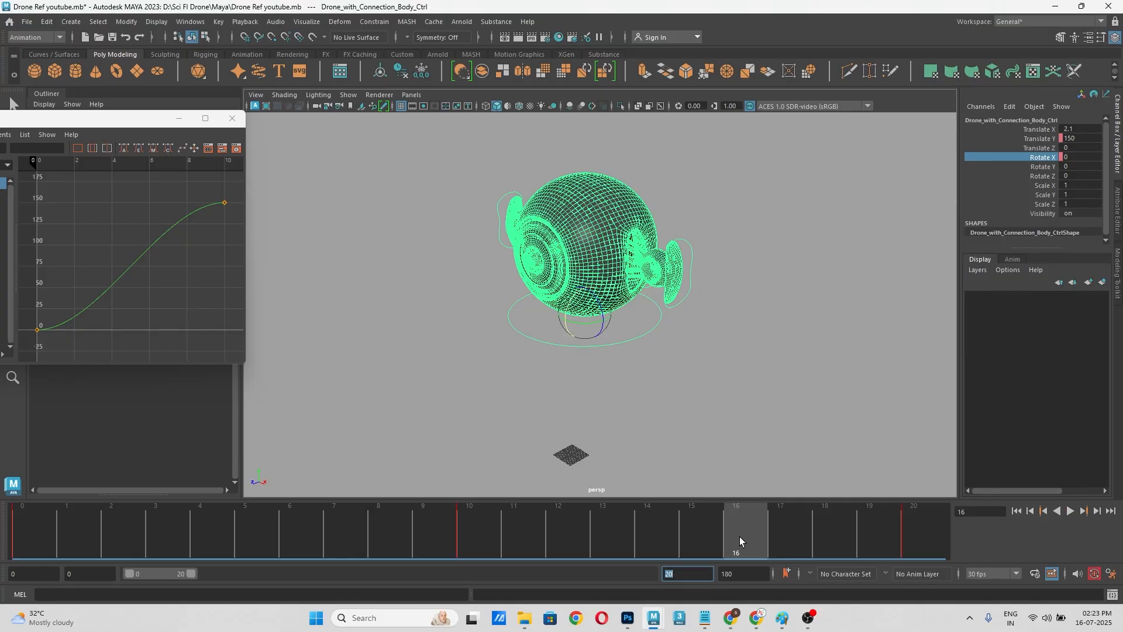
Step: Set the playback range's end to frame 160
click(694, 569)
text(160)
key(Return)
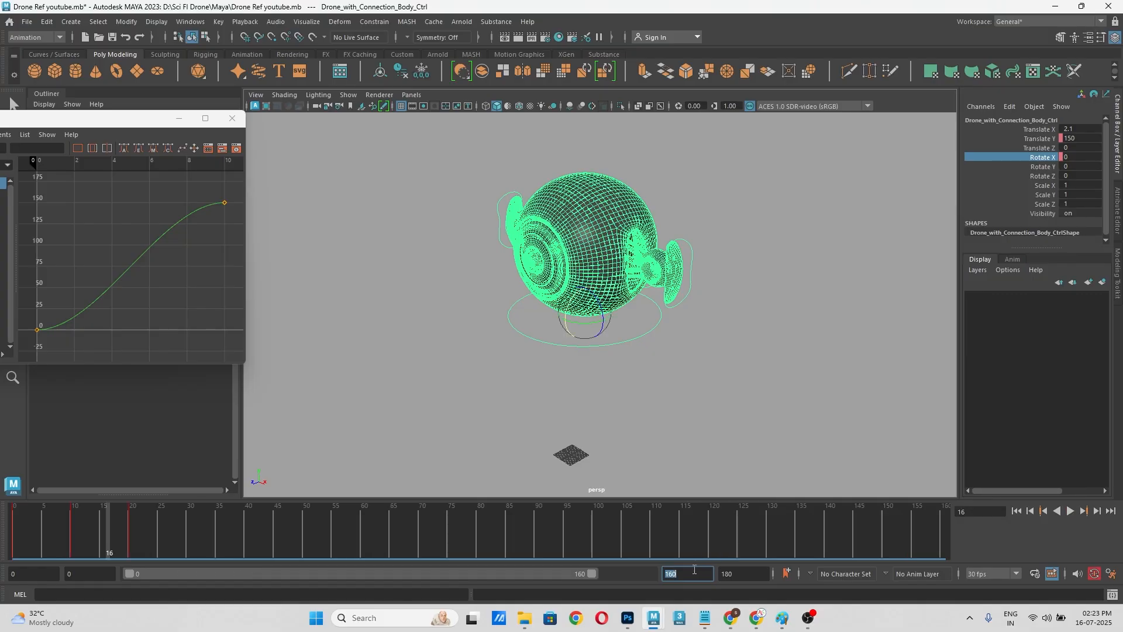
Step: Select the drone's body control and tilt it forward about 5.5 degrees around X at frame 30
click(626, 403)
mouse_move(626, 403)
alt+mouse_down()
mouse_move(588, 411)
mouse_move(647, 392)
mouse_move(634, 403)
alt+mouse_up()
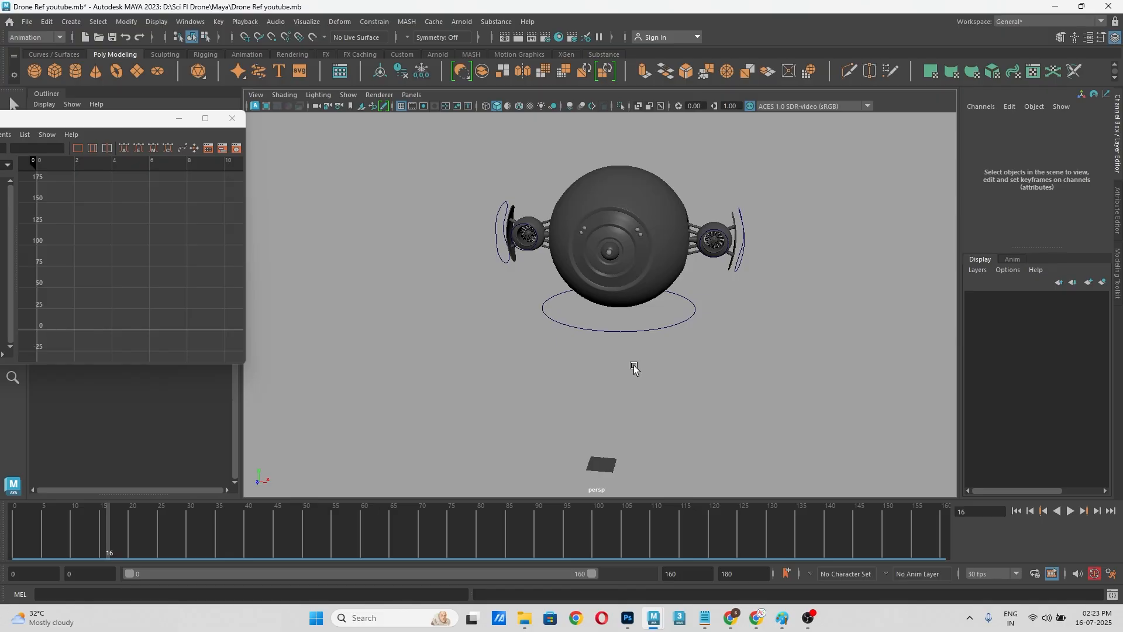
click(658, 331)
alt+drag(747, 381, 722, 388)
click(128, 526)
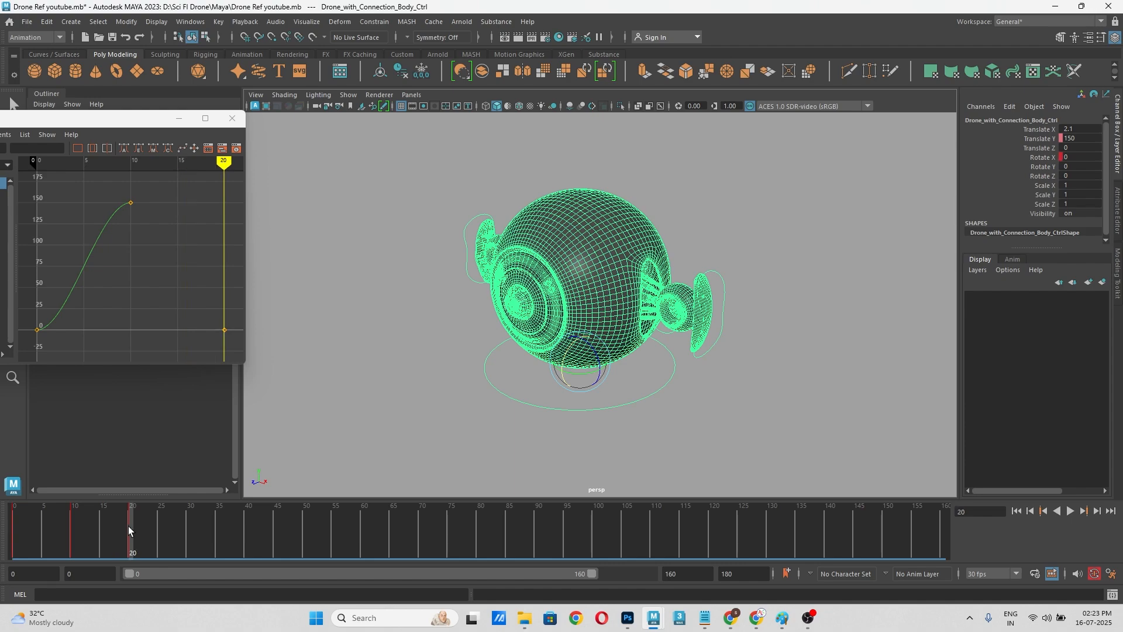
drag(139, 525, 188, 530)
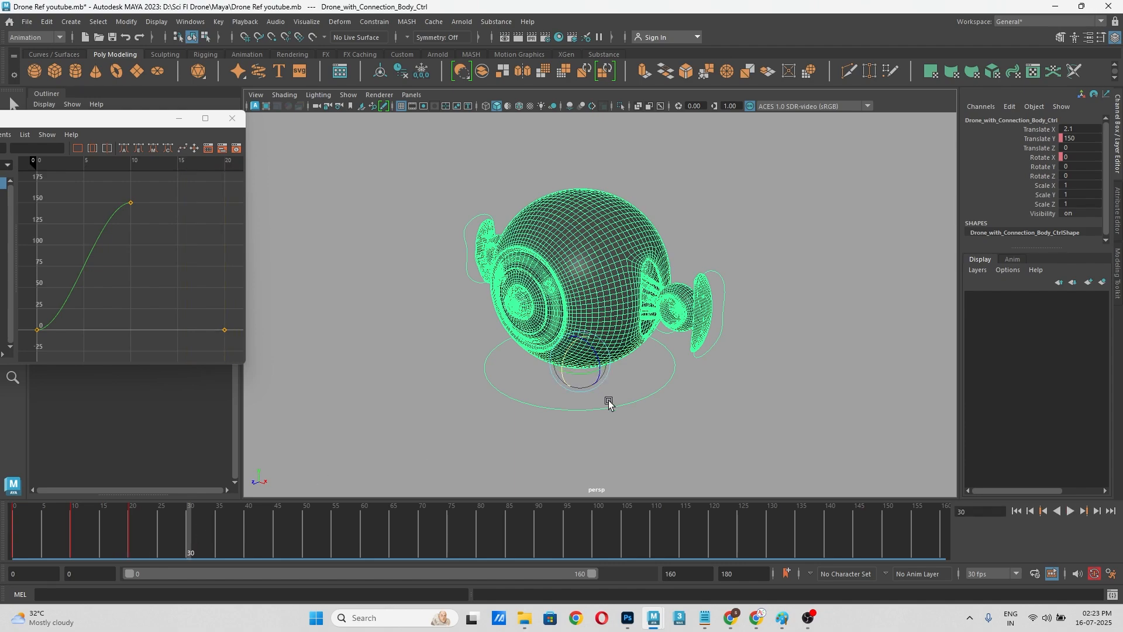
alt+drag(607, 399, 602, 396)
scroll(524, 347, up, 2)
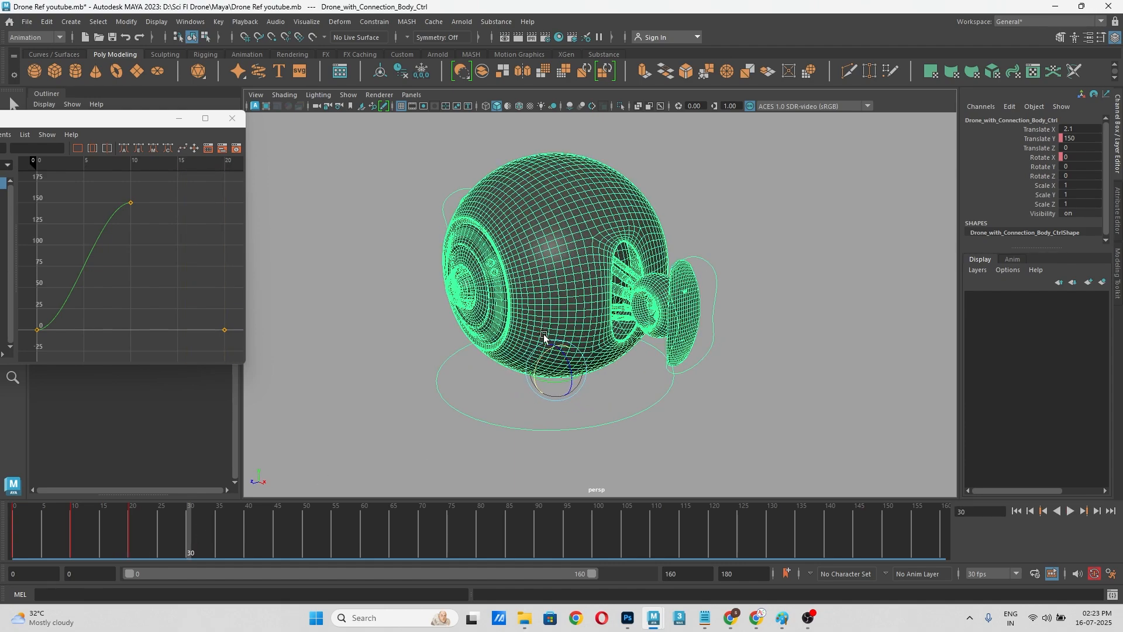
drag(540, 363, 547, 346)
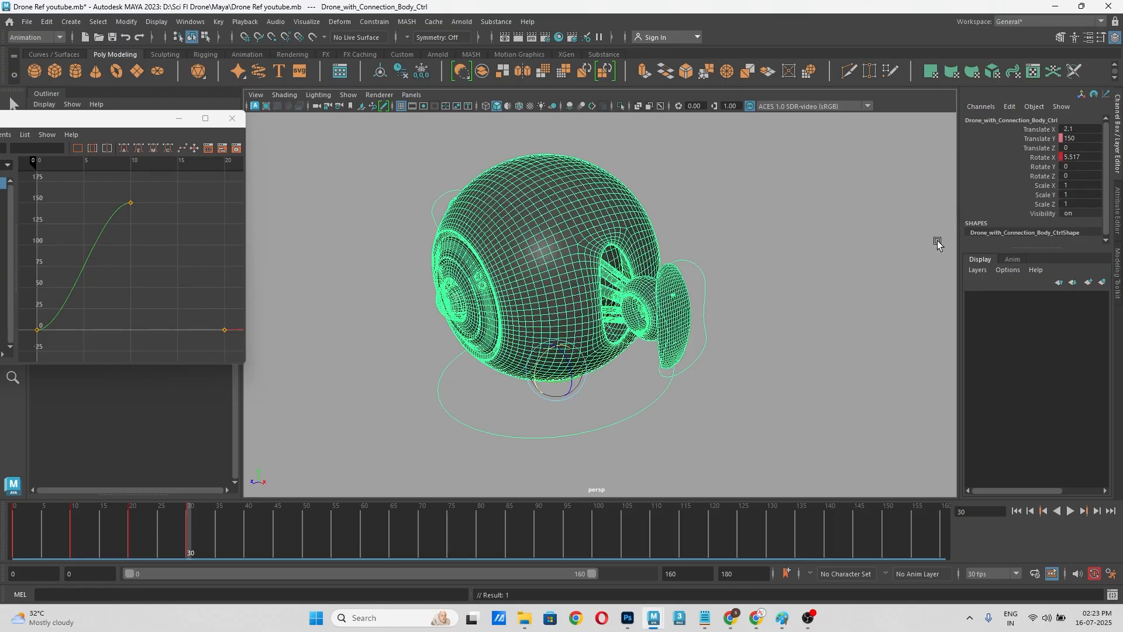
Step: Set the body control's Rotate X to 5 and key that channel at frame 30
double_click(1082, 157)
text(5)
key(Return)
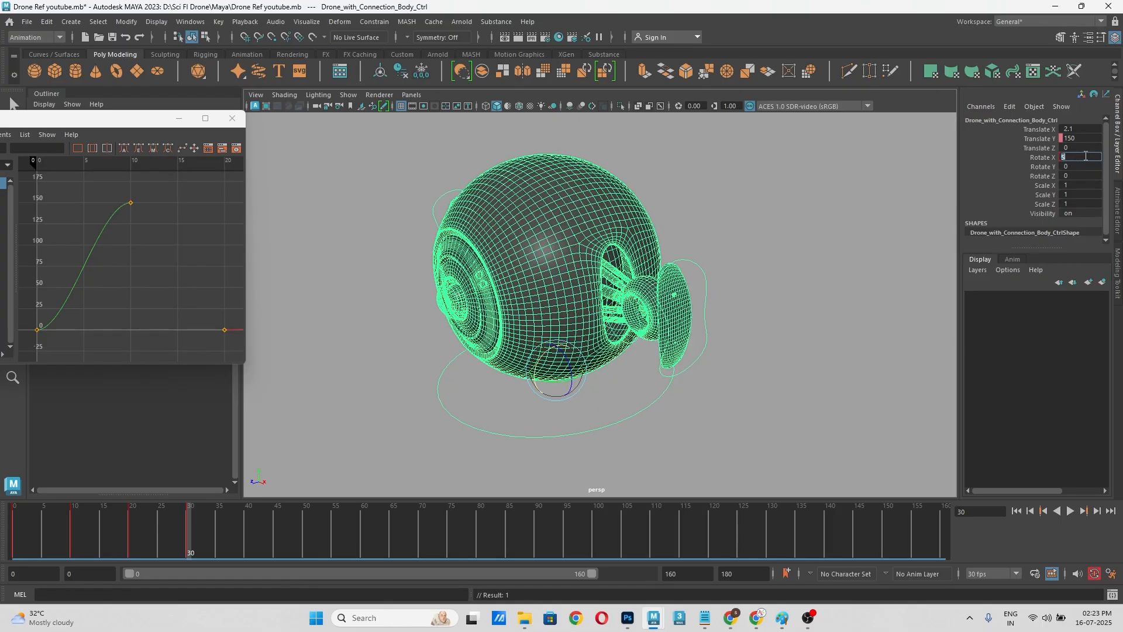
right_click(1044, 158)
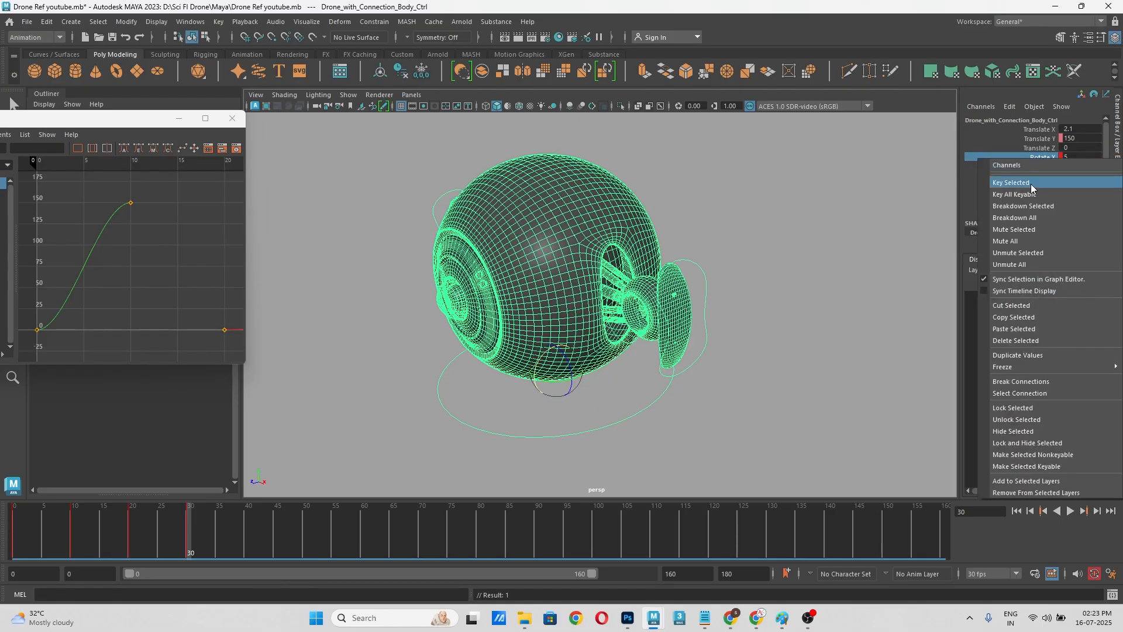
click(1030, 183)
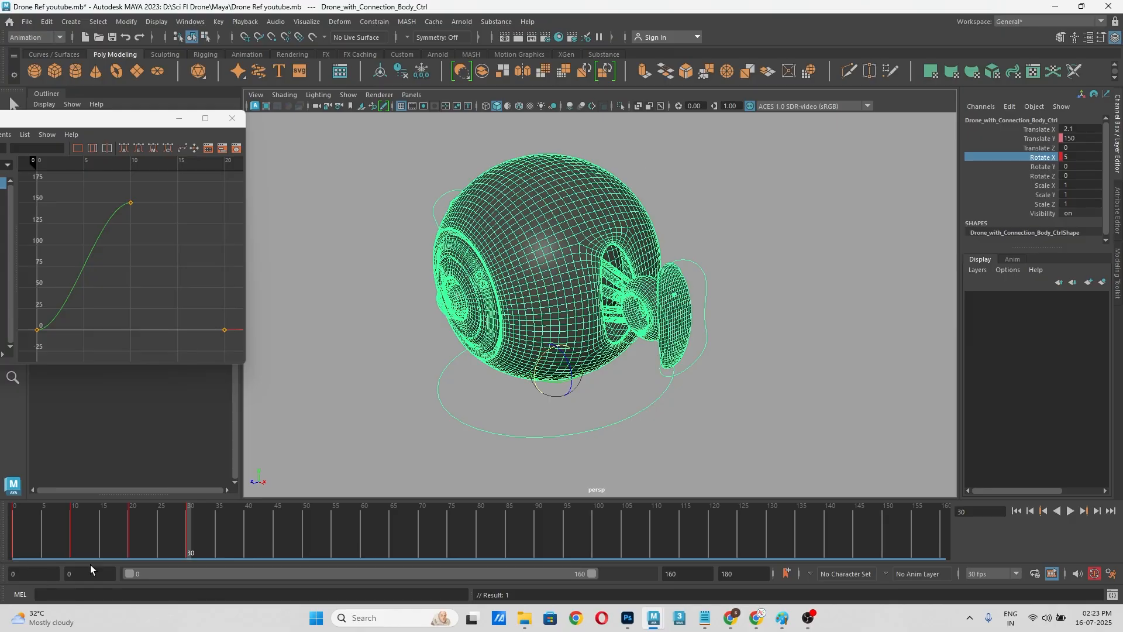
Step: Scrub through the drone's tilt up to frame 30 and save the scene
mouse_move(90, 556)
mouse_down()
mouse_move(49, 557)
mouse_move(164, 559)
mouse_up()
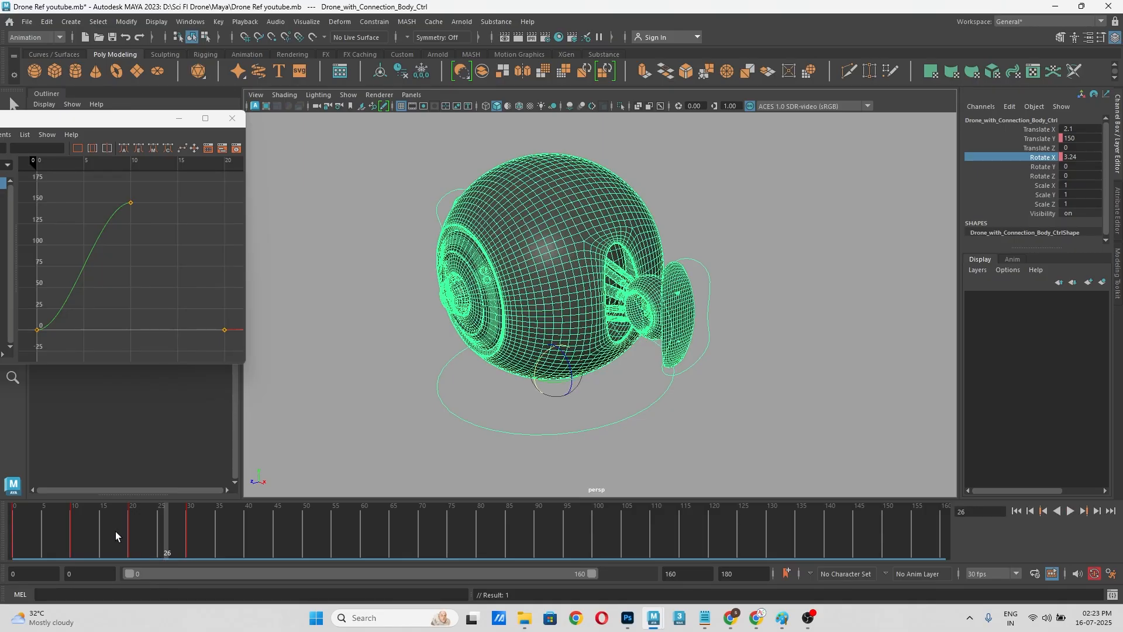
drag(138, 531, 189, 550)
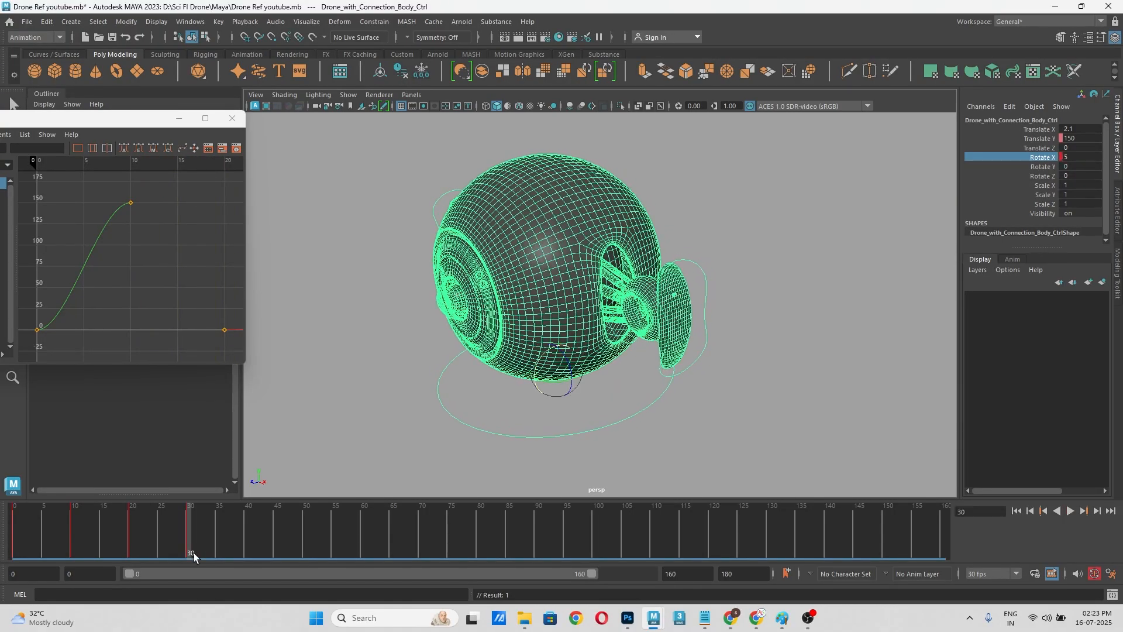
click(439, 449)
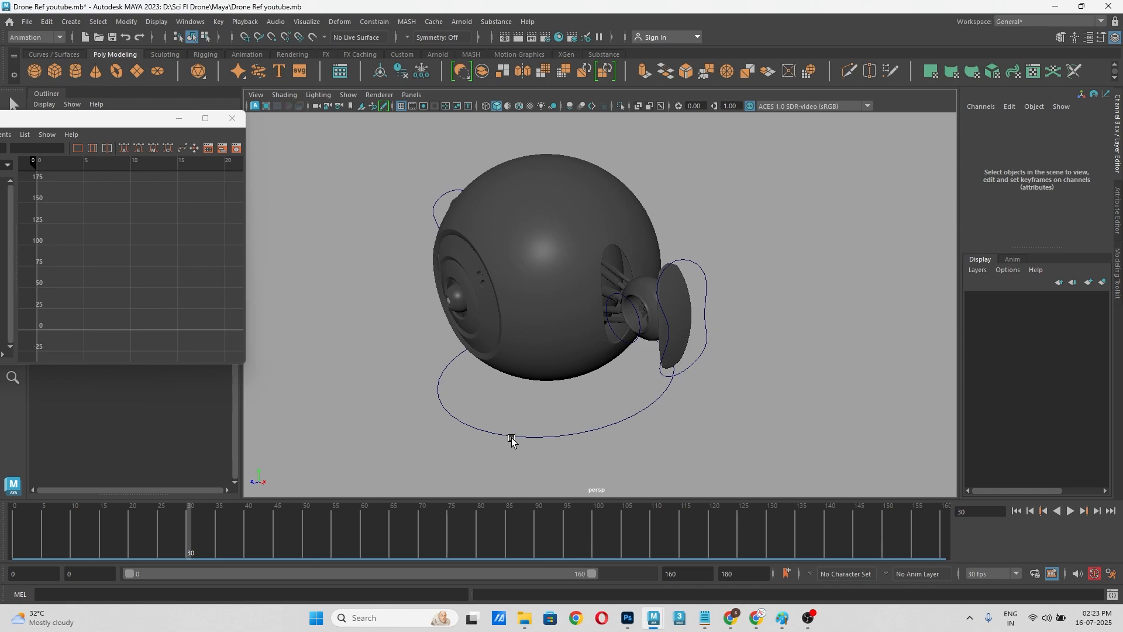
key(ctrl+s)
Step: Select the drone's body control around the base of the body, ready for rotation
click(474, 428)
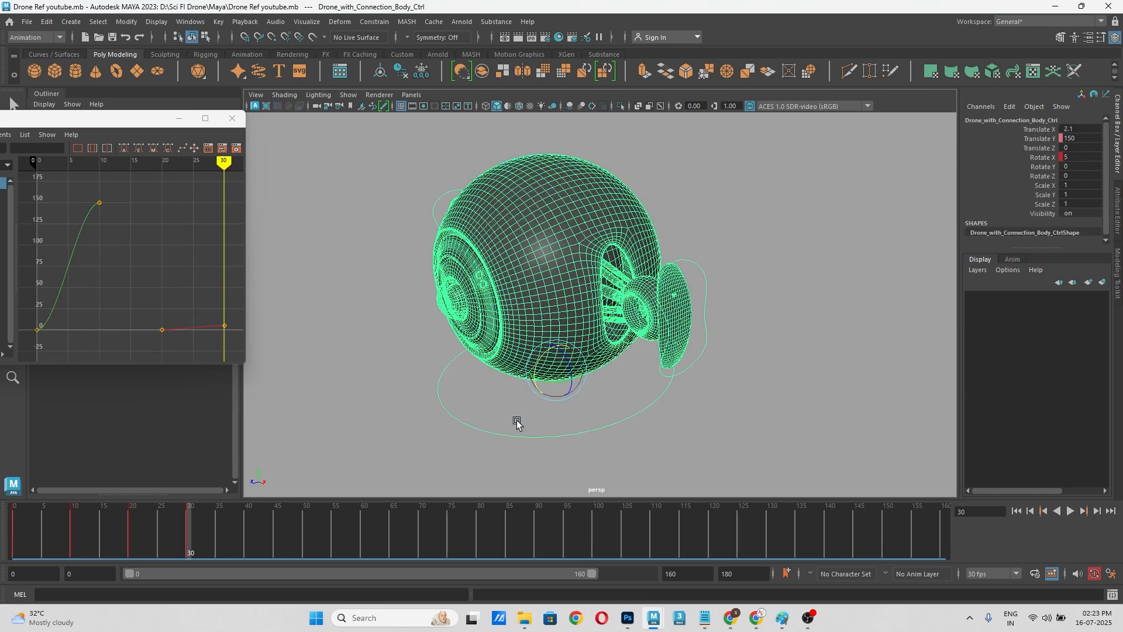
scroll(574, 409, down, 5)
alt+middle_drag(659, 384, 727, 384)
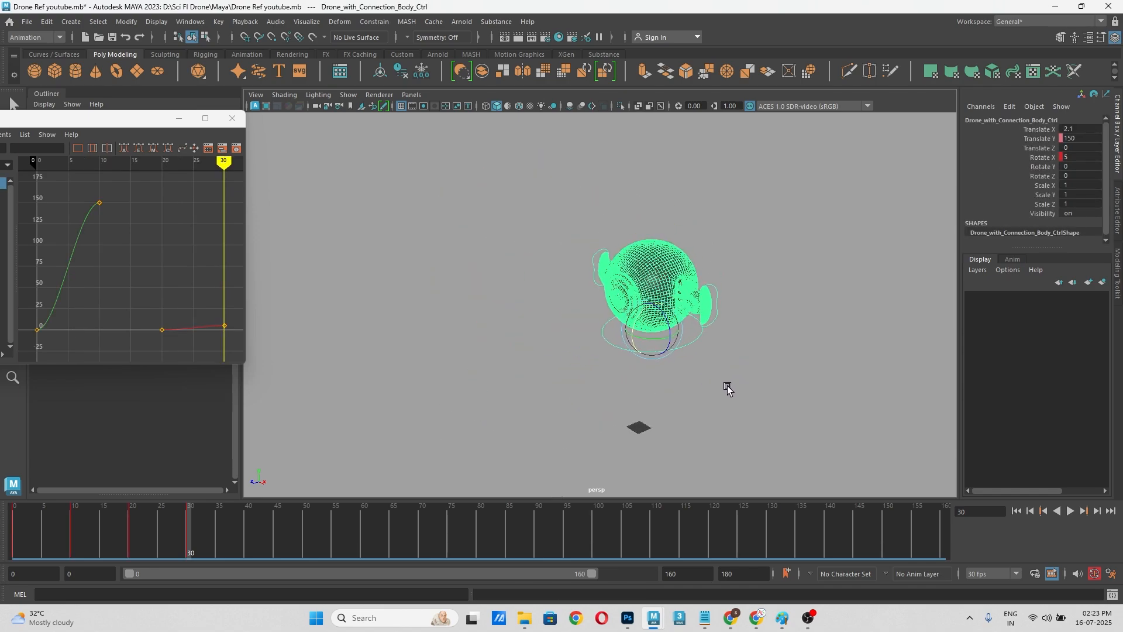
click(724, 388)
scroll(705, 360, up, 3)
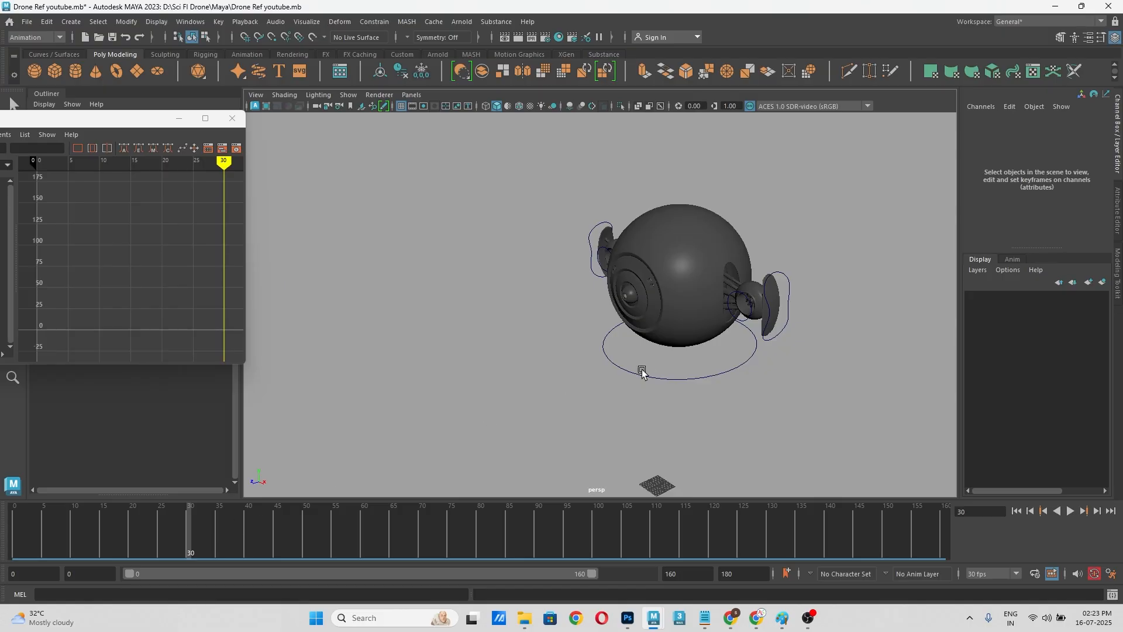
click(728, 371)
alt+middle_drag(740, 402, 715, 401)
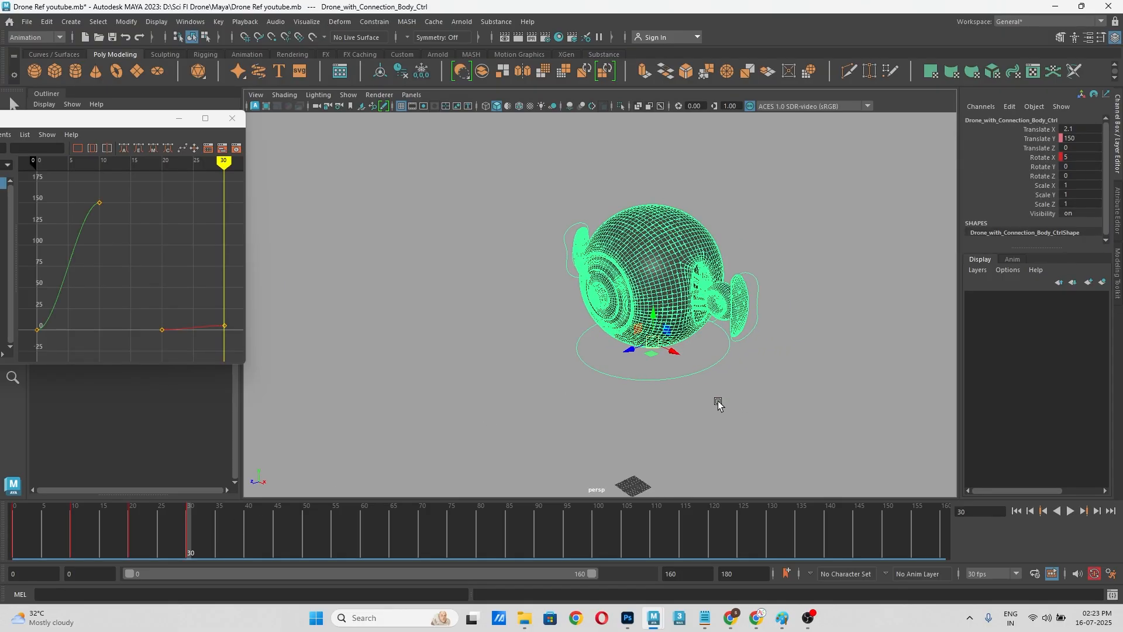
Step: Try turning the body control about 43 degrees around Y and undo the rotation
key(e)
mouse_move(656, 355)
mouse_down()
mouse_move(673, 352)
mouse_move(657, 351)
mouse_up()
key(ctrl+z)
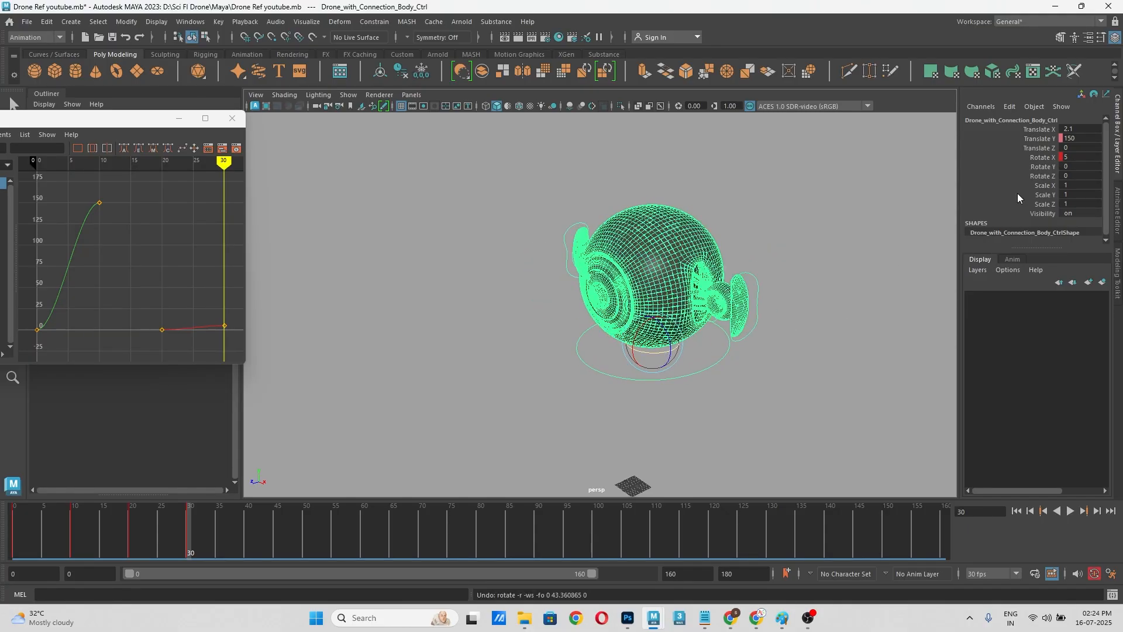
Step: Key the body control's Rotate Y at 0 on frame 30
click(1041, 170)
right_click(1040, 170)
click(1020, 196)
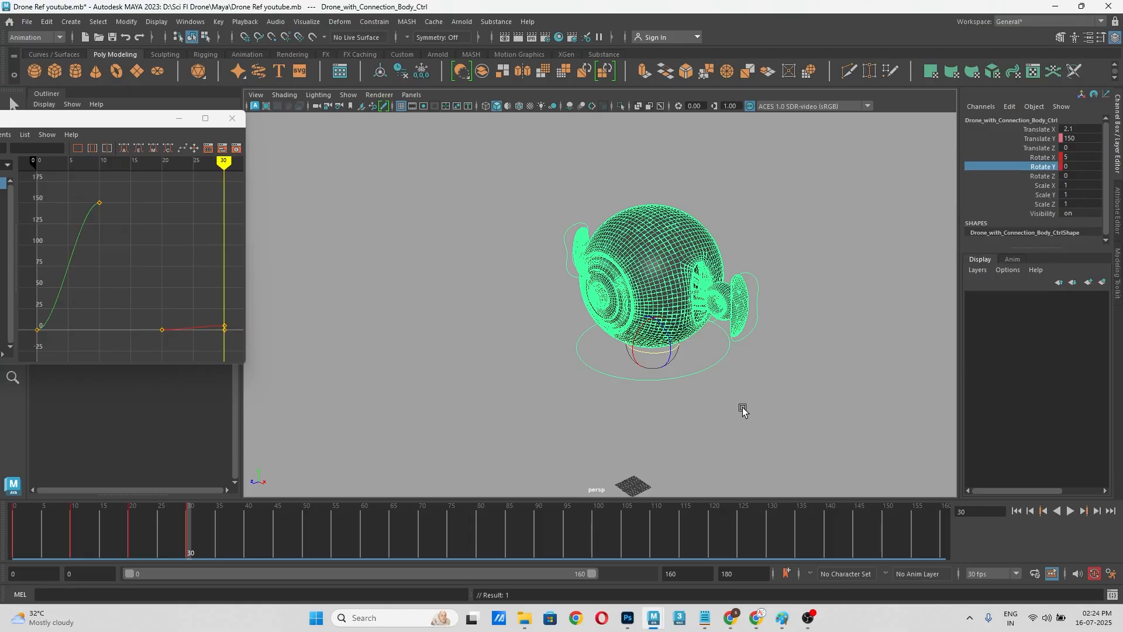
Step: Play the animation briefly, move to frame 90 and examine the playback frame-rate setting
key(alt+v)
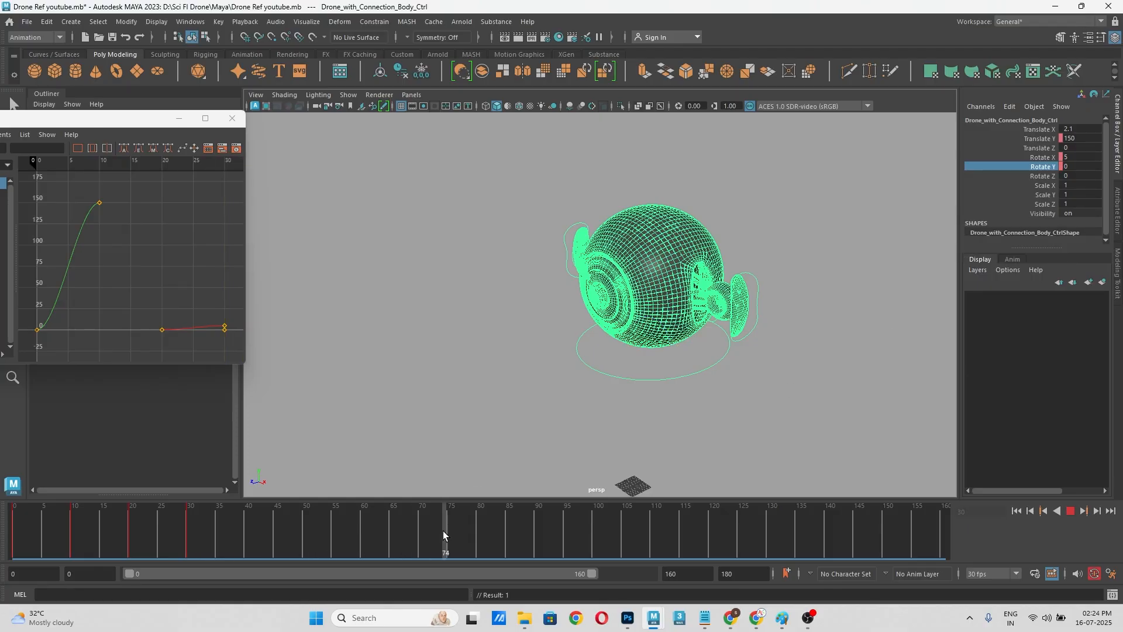
click(540, 529)
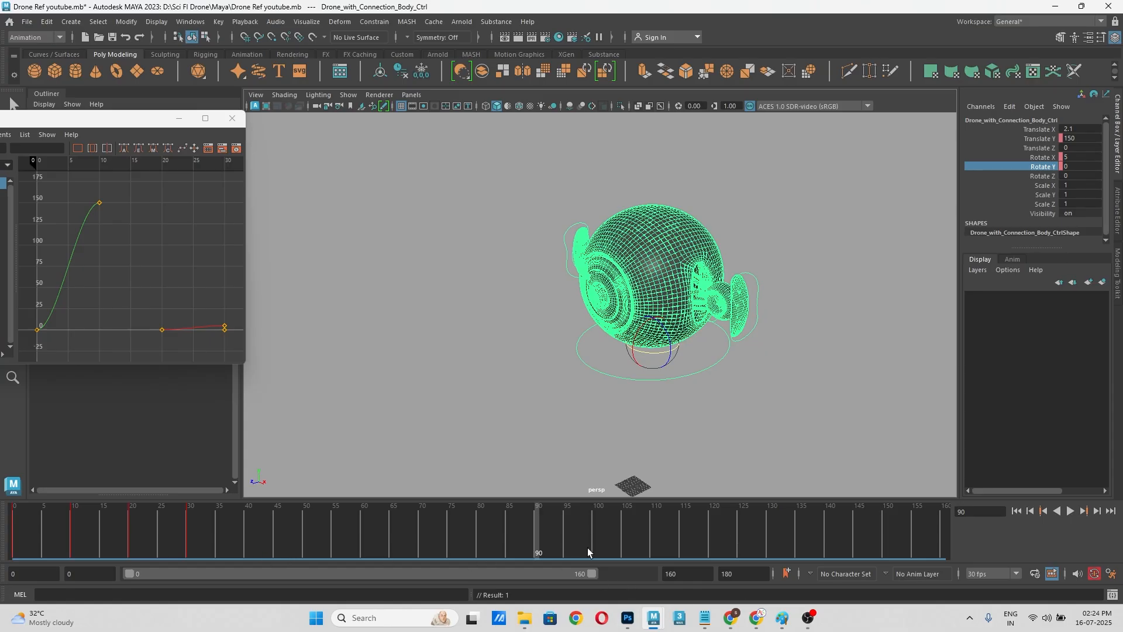
click(996, 574)
click(998, 561)
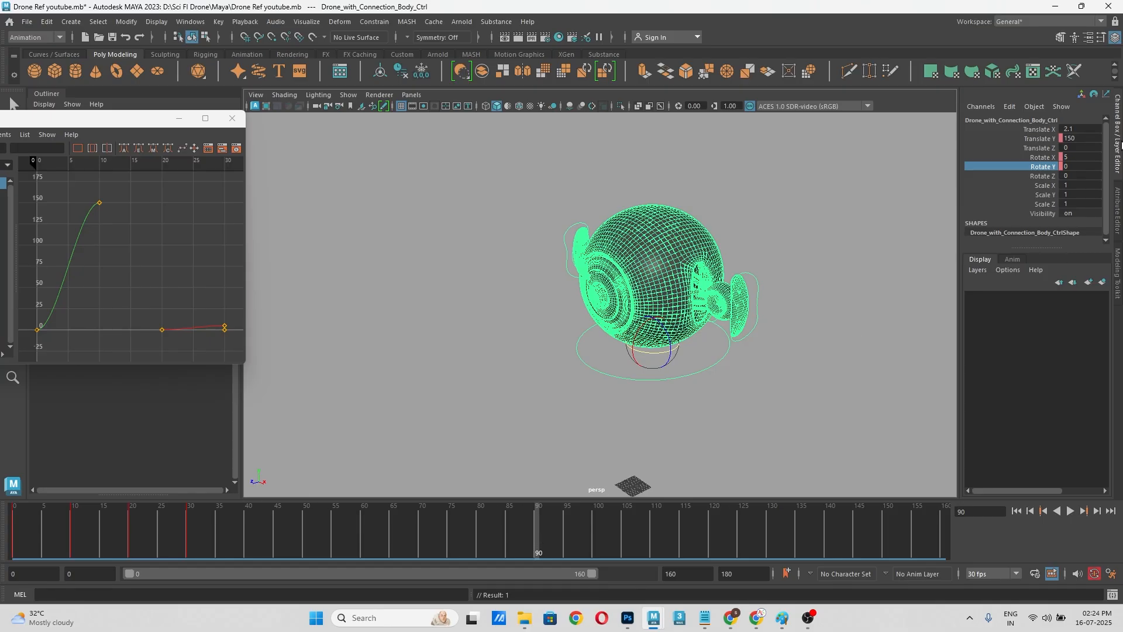
Step: Key the body control's Rotate Y at 360 on frame 90
right_click(1041, 168)
click(1025, 191)
click(876, 231)
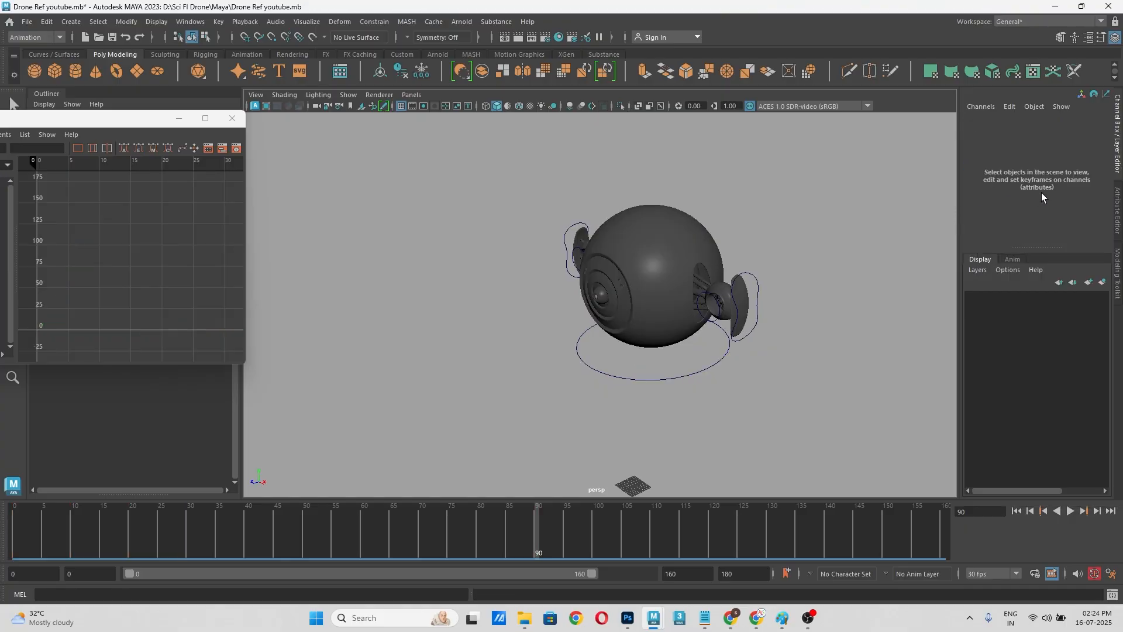
click(673, 378)
double_click(1082, 166)
text(3)
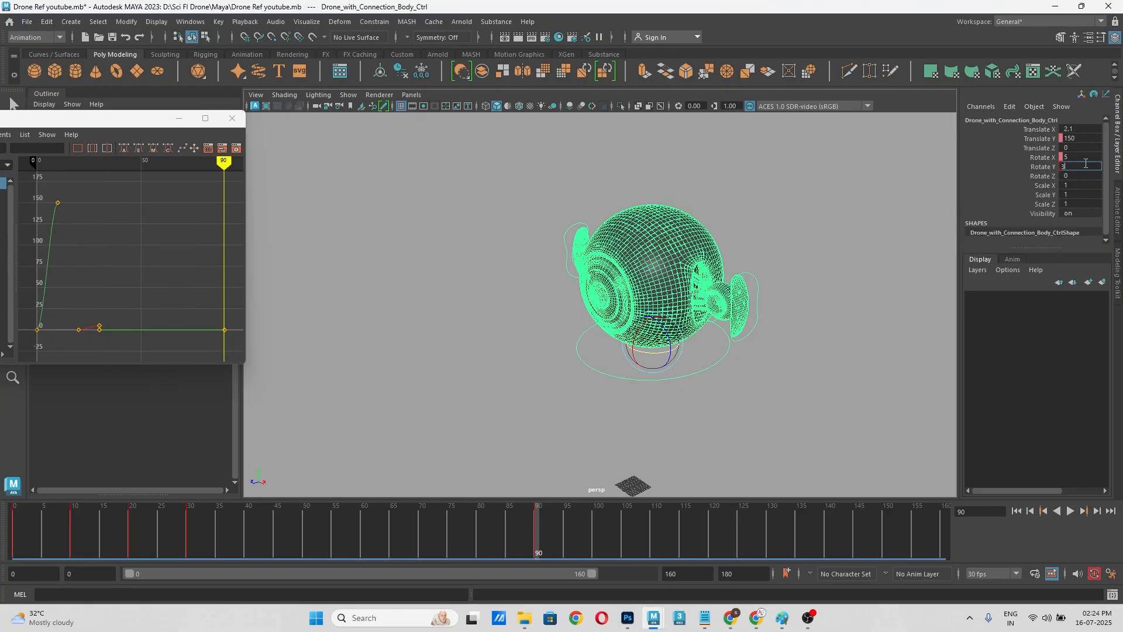
text(60)
key(Return)
right_click(1037, 164)
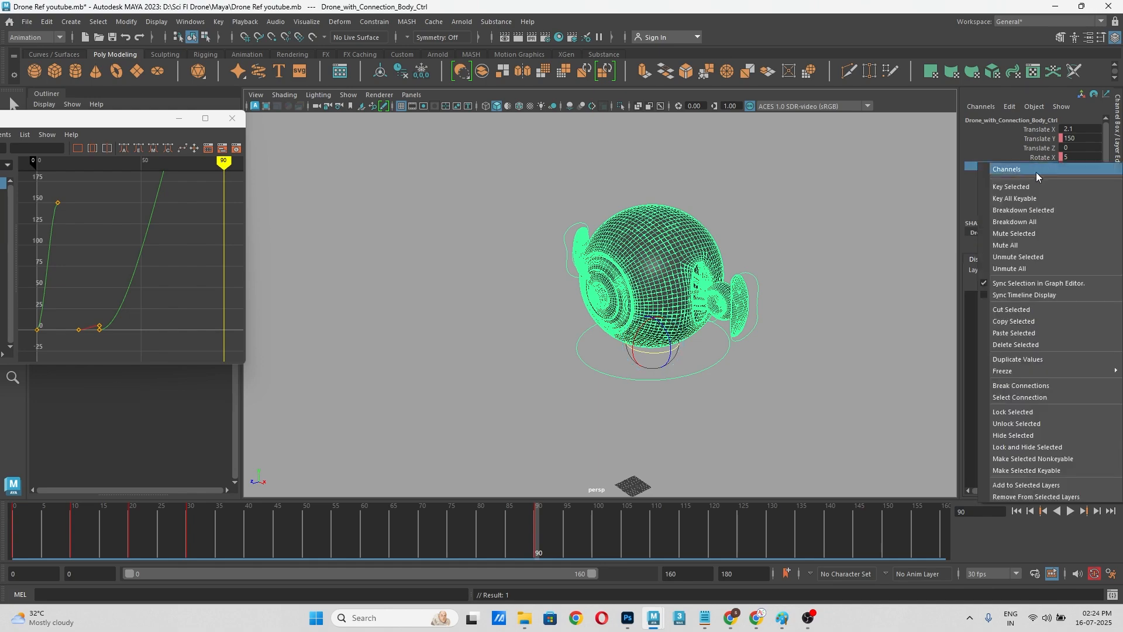
click(1030, 186)
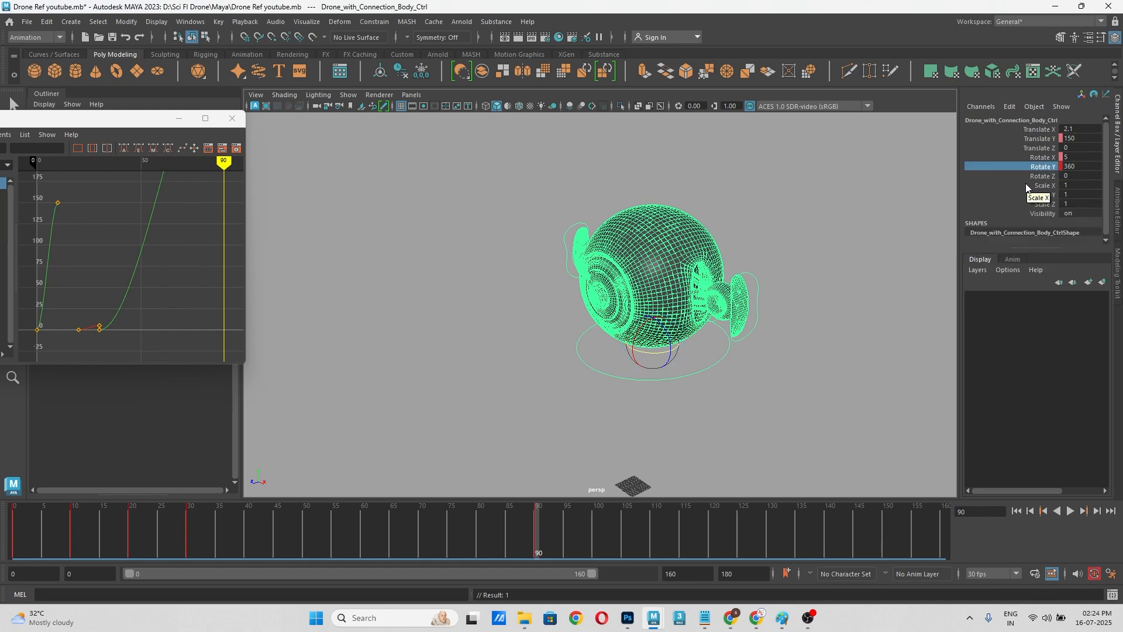
Step: Play the animation from around frame 30 to review the drone's full turn and inspect the body control's curves
click(175, 532)
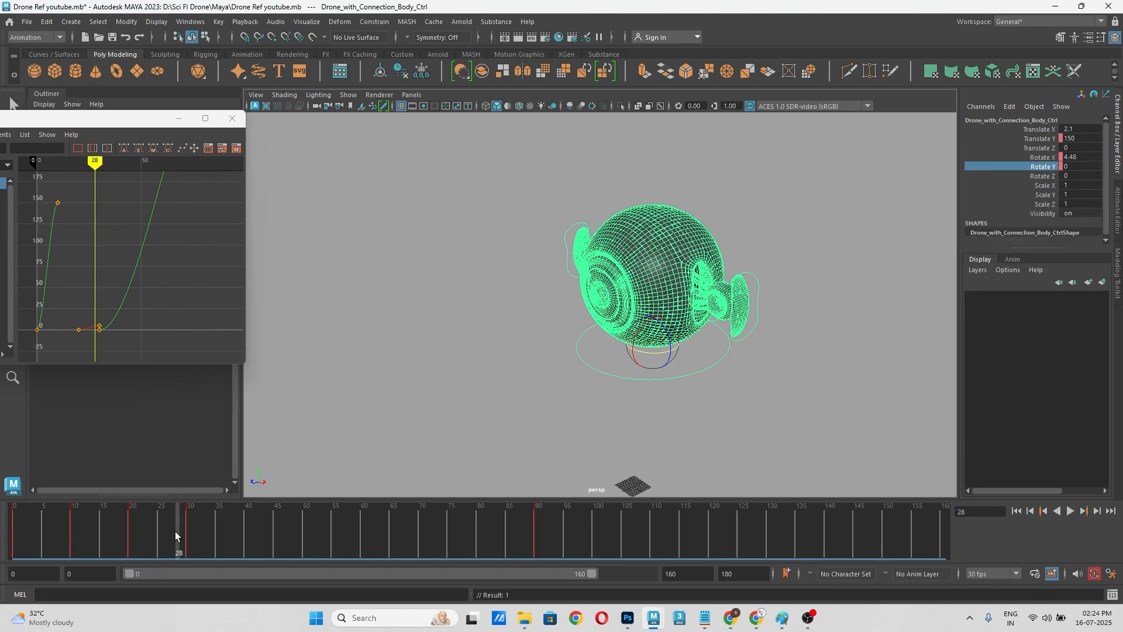
mouse_move(181, 531)
mouse_down()
mouse_move(532, 516)
mouse_move(275, 529)
mouse_move(188, 556)
mouse_up()
click(502, 317)
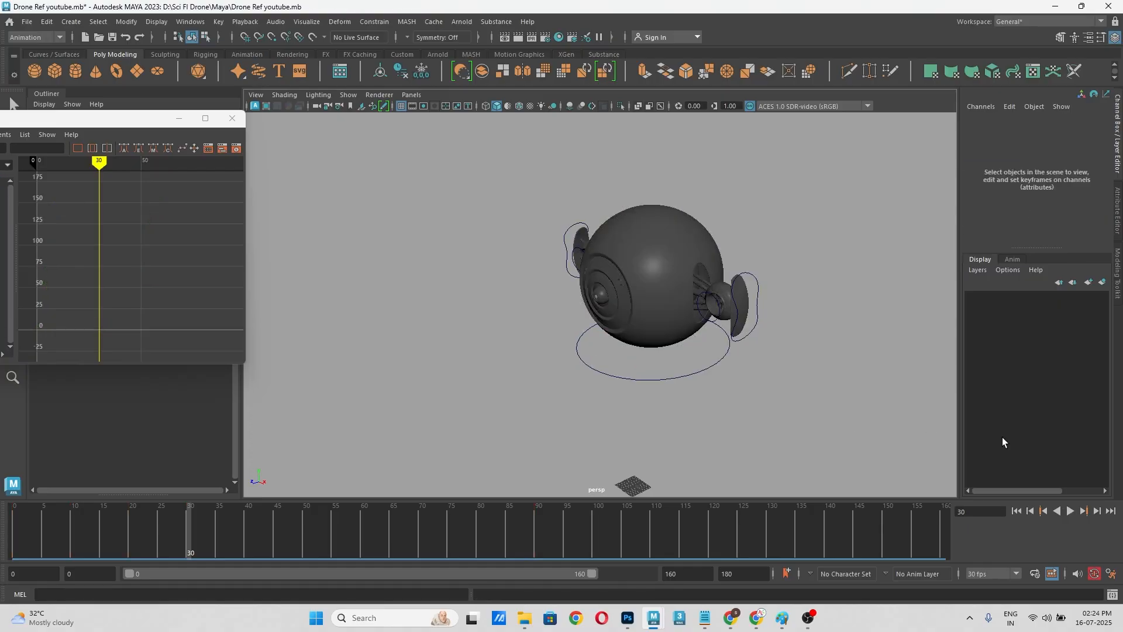
click(1069, 511)
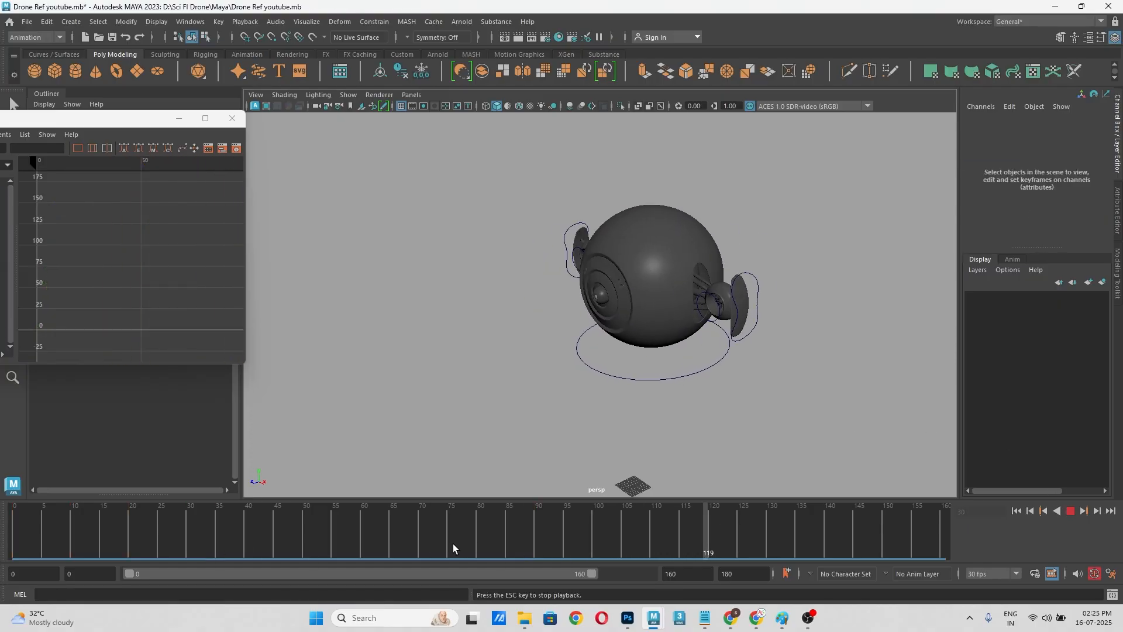
click(423, 534)
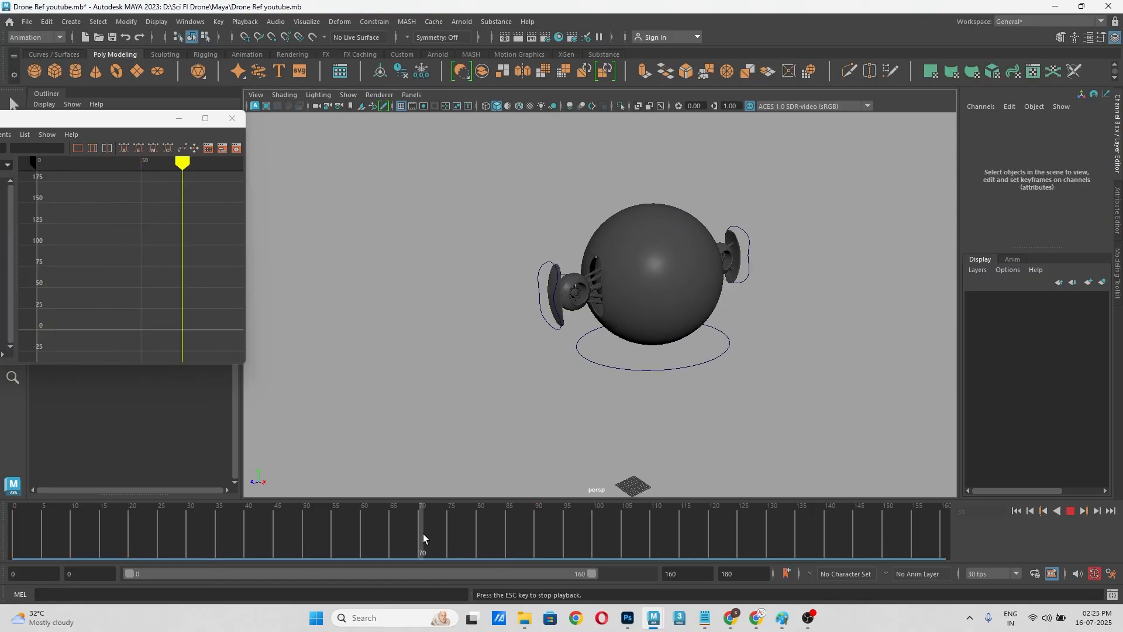
click(1070, 511)
click(660, 381)
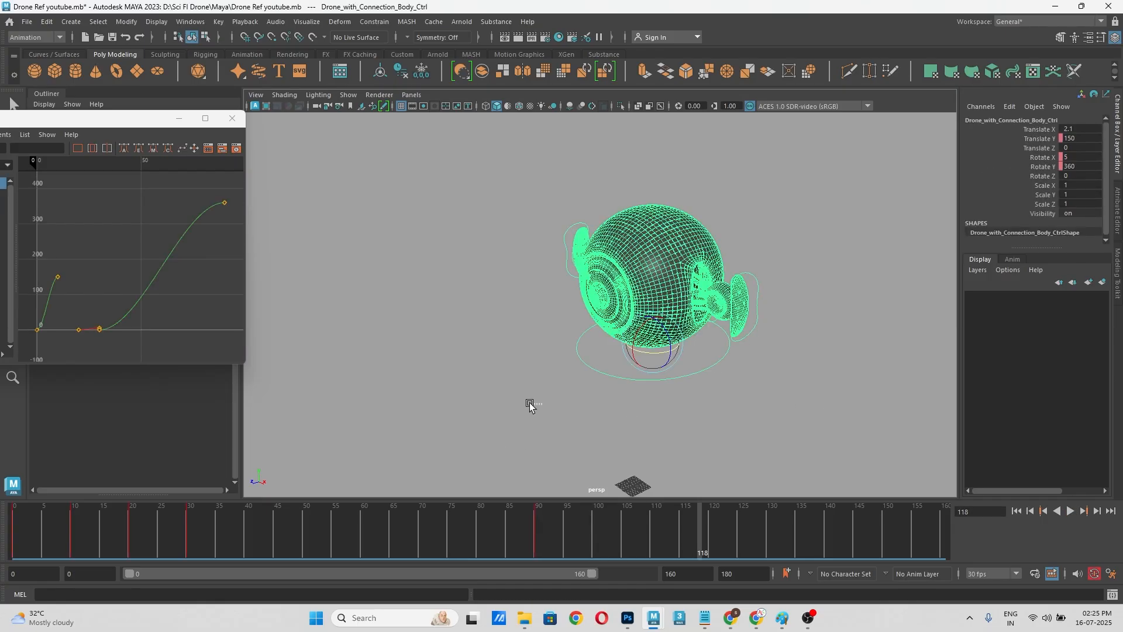
click(529, 404)
click(706, 372)
click(784, 377)
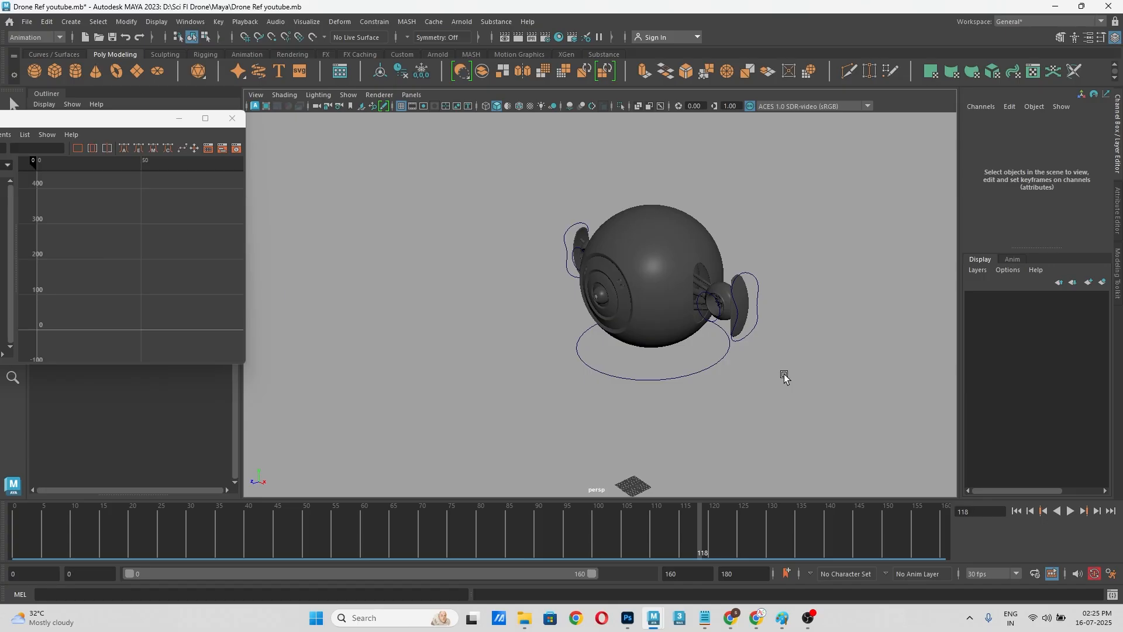
Step: Minimize the Graph Editor and show a top view of the drone side by side with the perspective view
scroll(719, 261, down, 4)
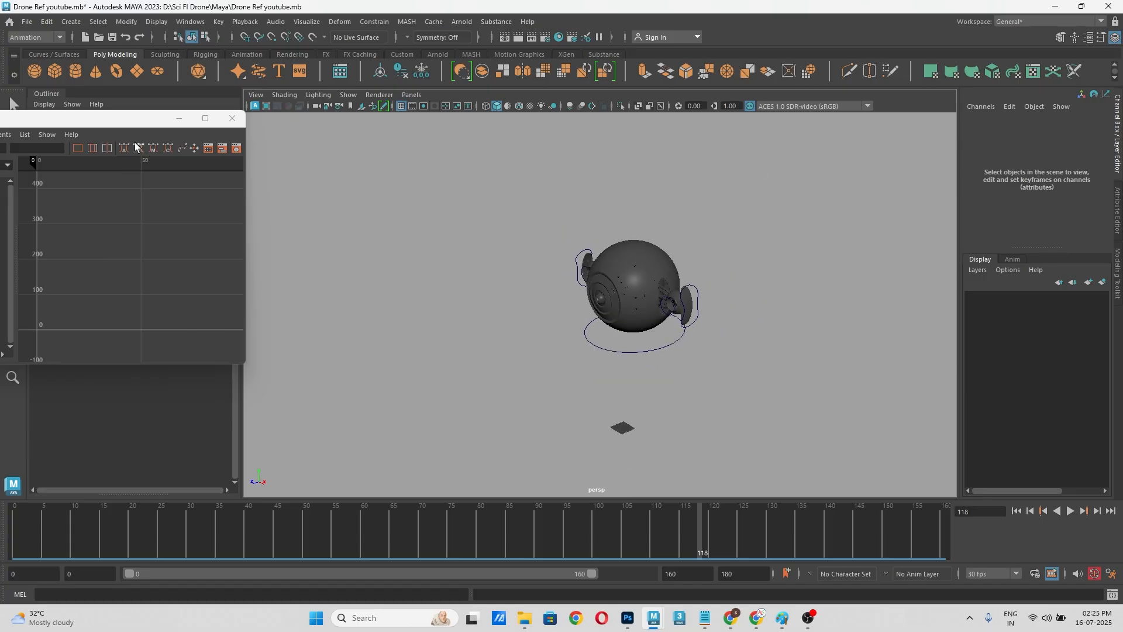
drag(130, 124, 318, 308)
click(331, 302)
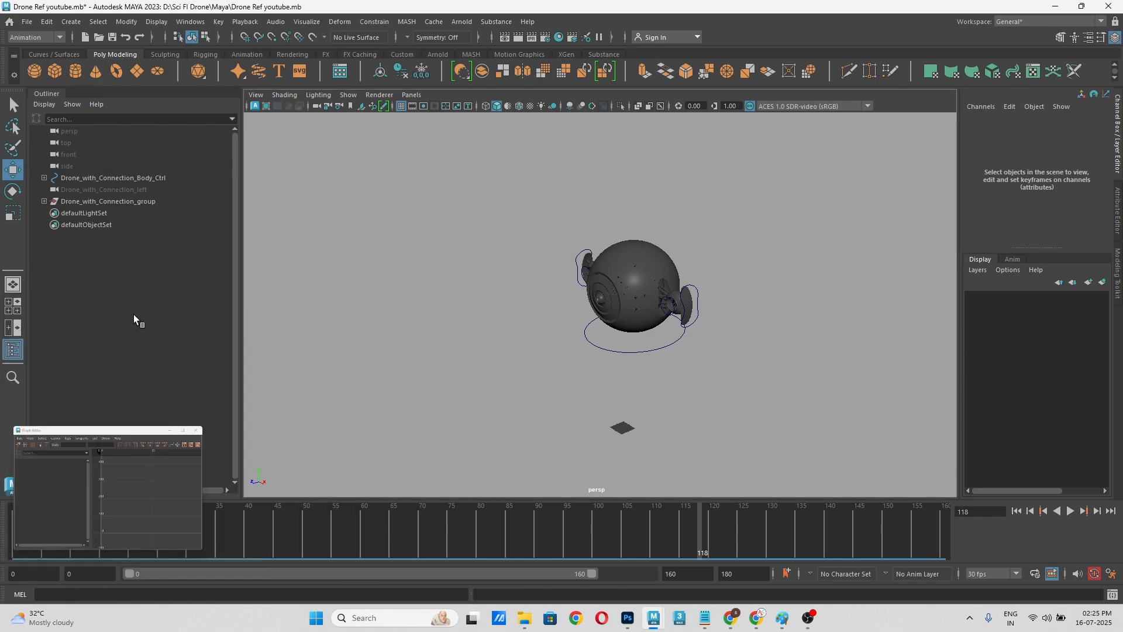
click(15, 328)
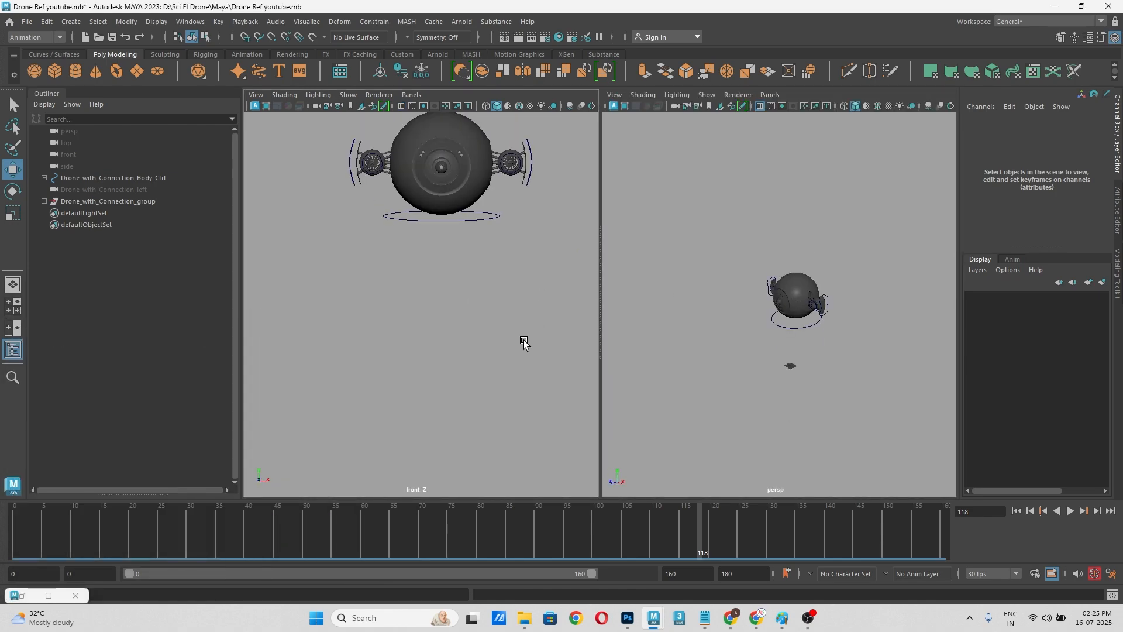
key(space)
drag(524, 341, 476, 339)
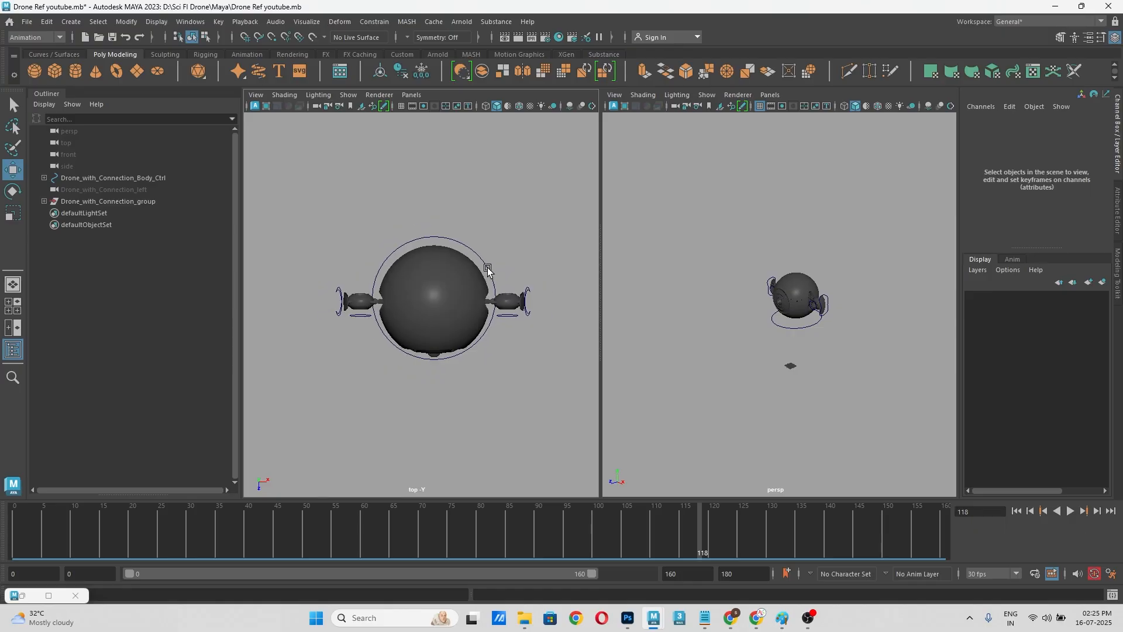
click(486, 264)
alt+drag(776, 361, 785, 321)
scroll(799, 332, up, 4)
click(798, 331)
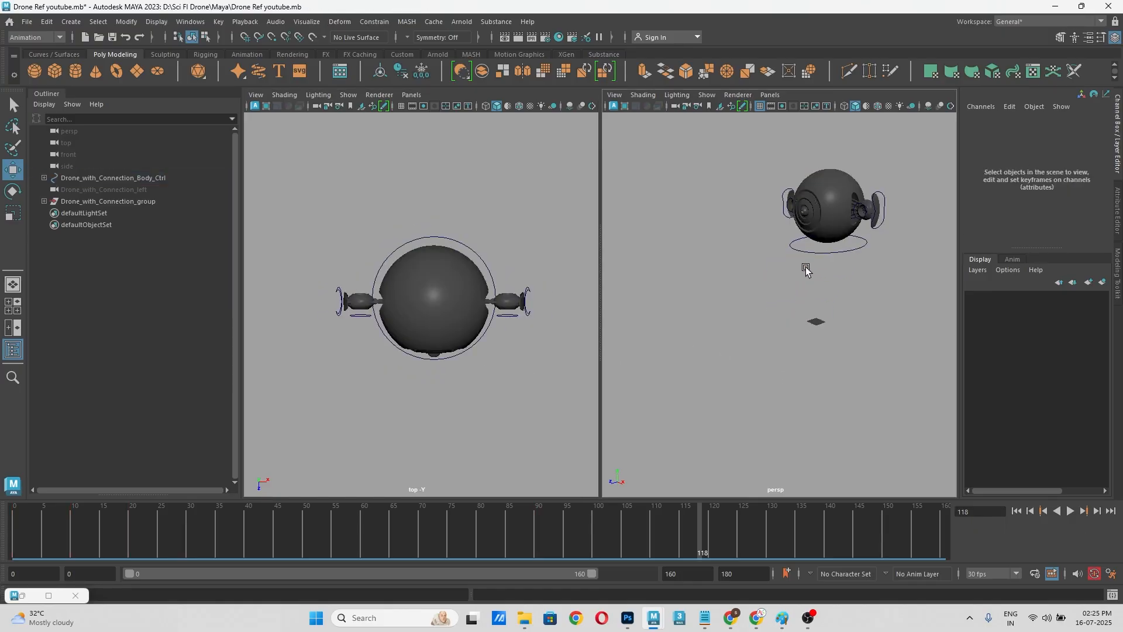
Step: Try moving the body control forward along Z in the top view, about 28 and 39 units, and undo both moves
click(471, 253)
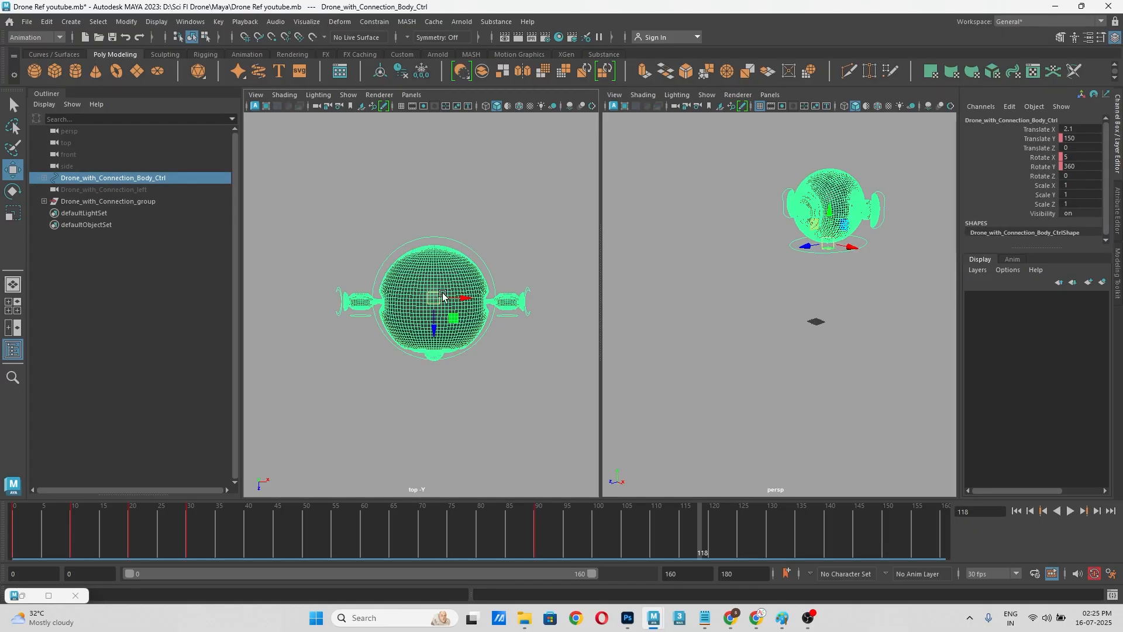
drag(433, 323, 431, 350)
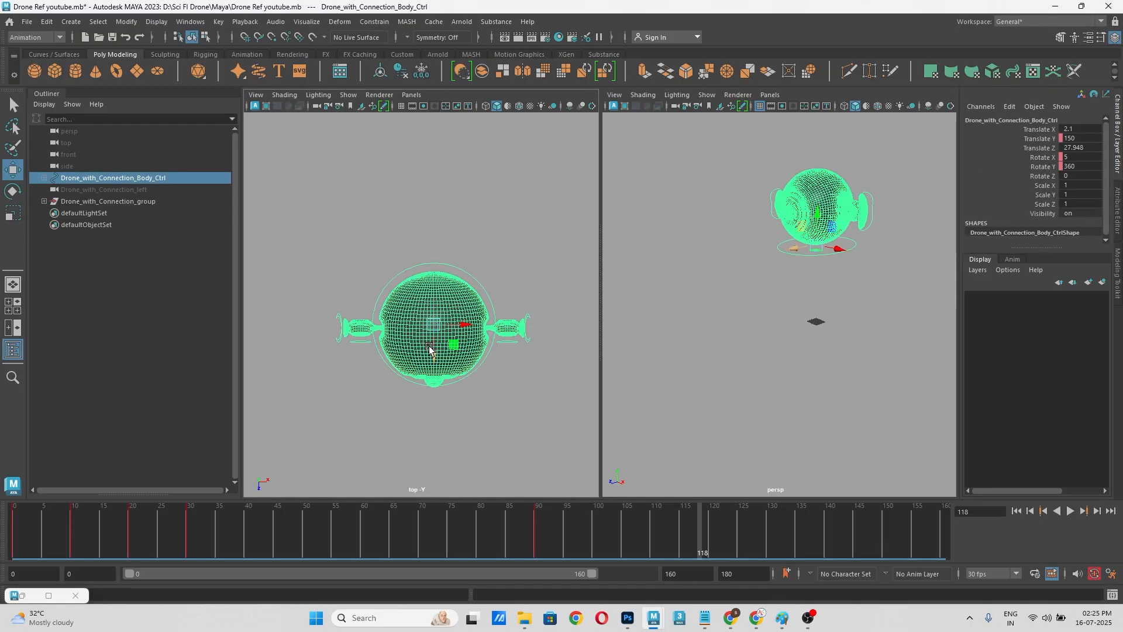
key(ctrl+z)
click(440, 414)
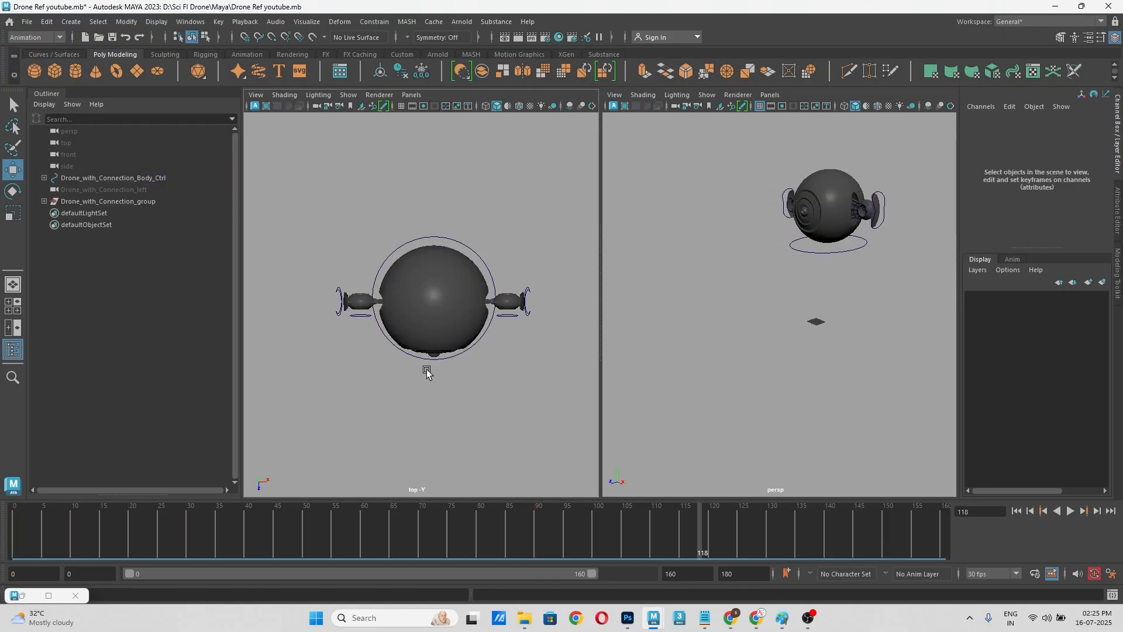
click(433, 353)
click(419, 363)
click(428, 362)
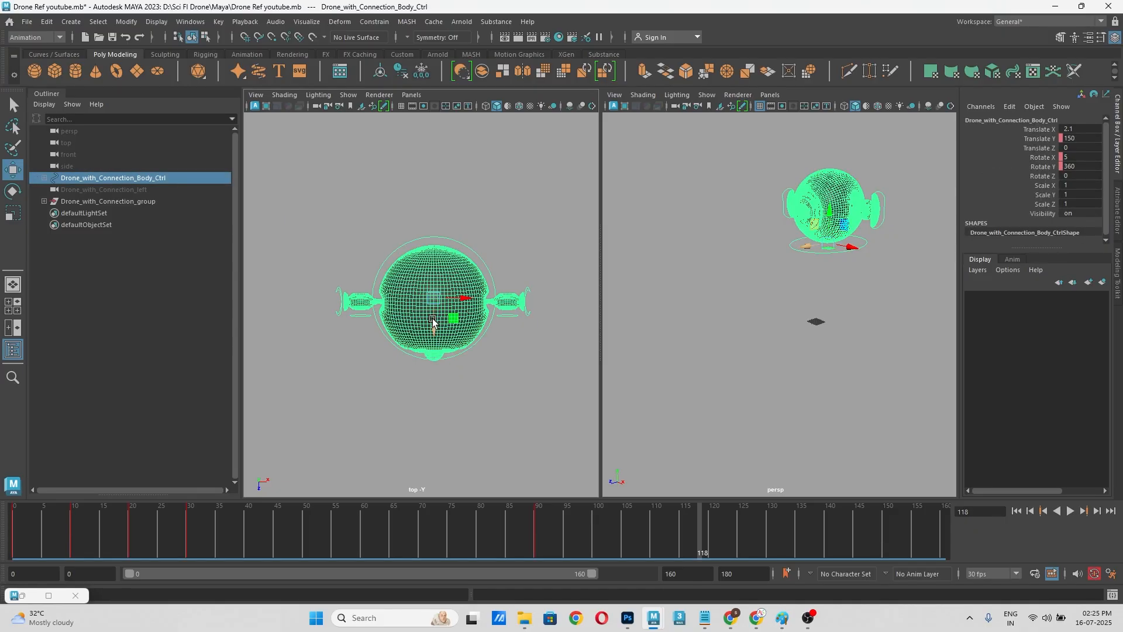
drag(436, 334, 434, 359)
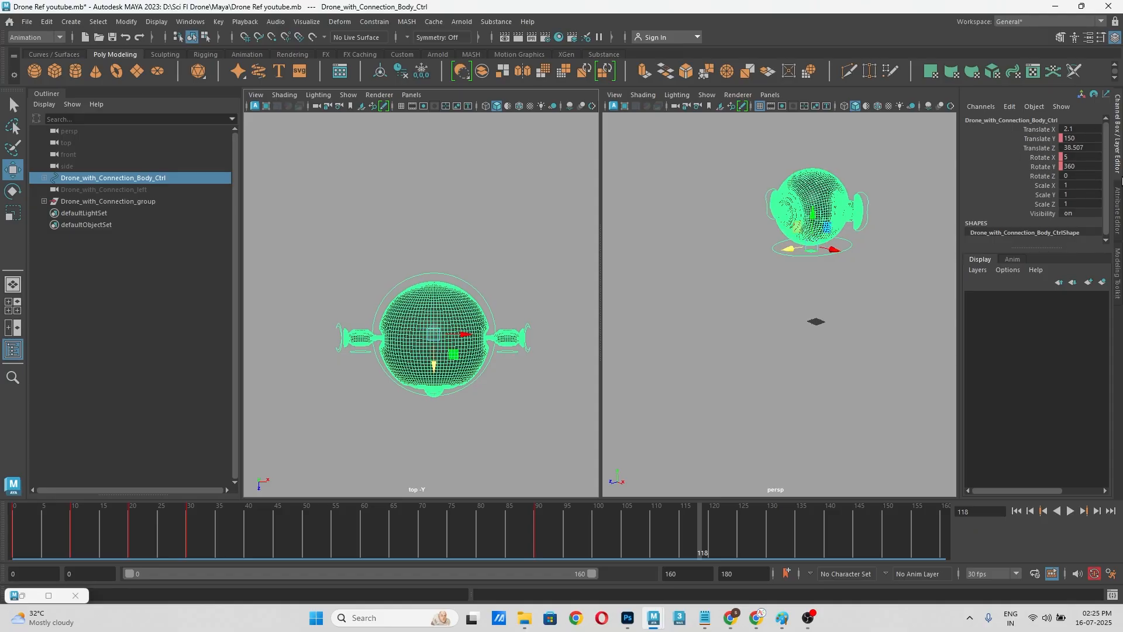
drag(434, 360, 433, 322)
key(ctrl+z)
key(ctrl+z)
click(493, 403)
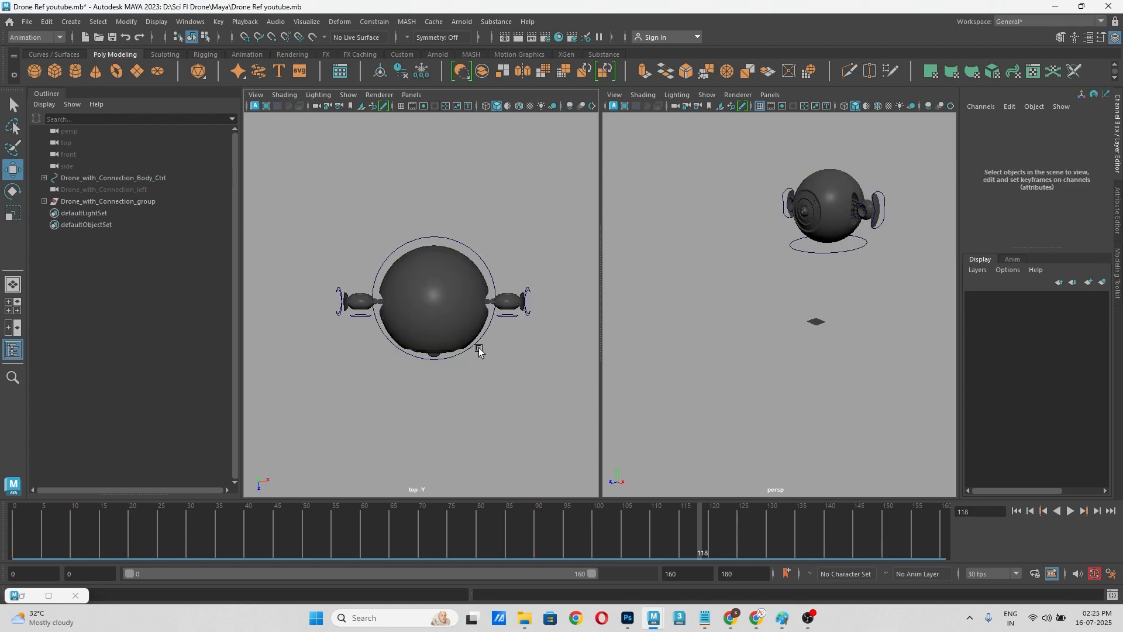
Step: Key the body control's Translate Z at 0 on frame 90
click(482, 338)
click(1043, 148)
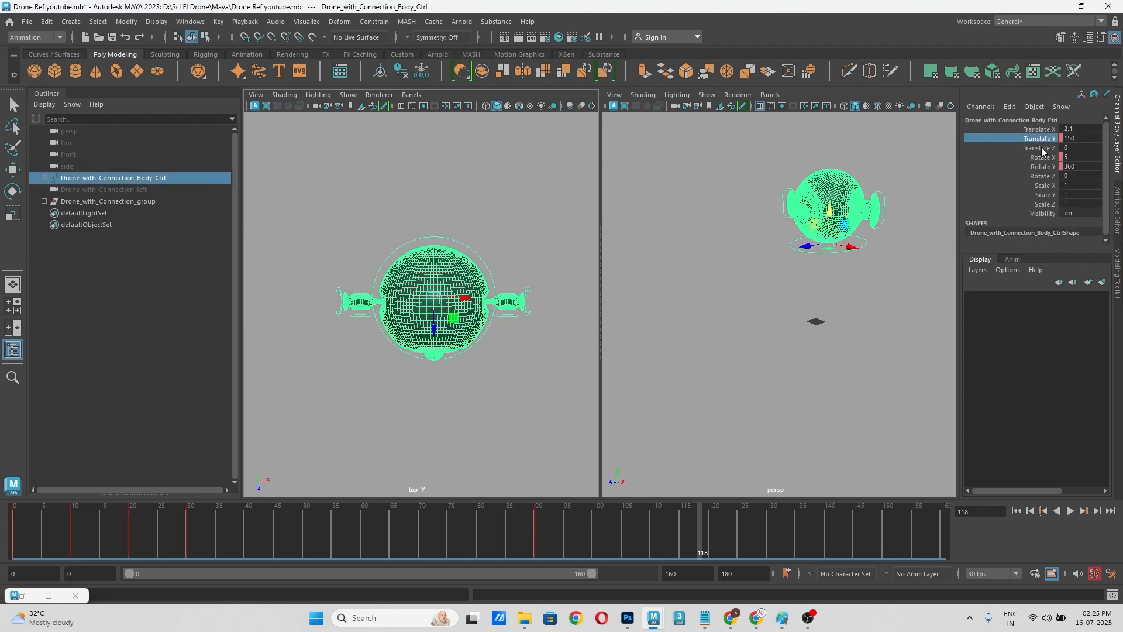
click(534, 542)
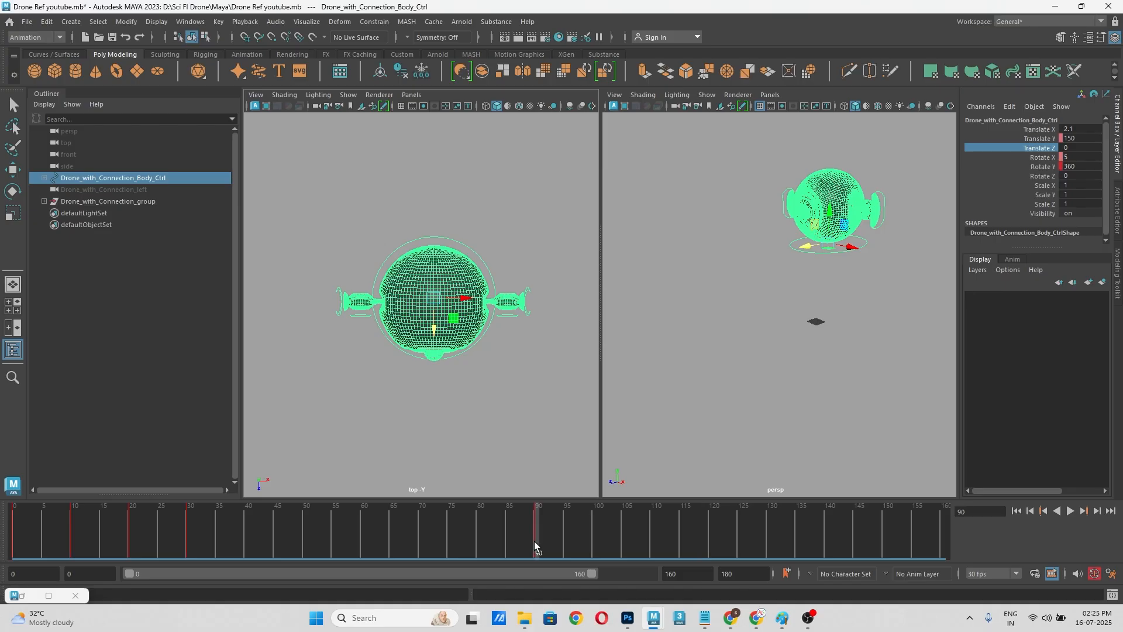
right_click(1045, 156)
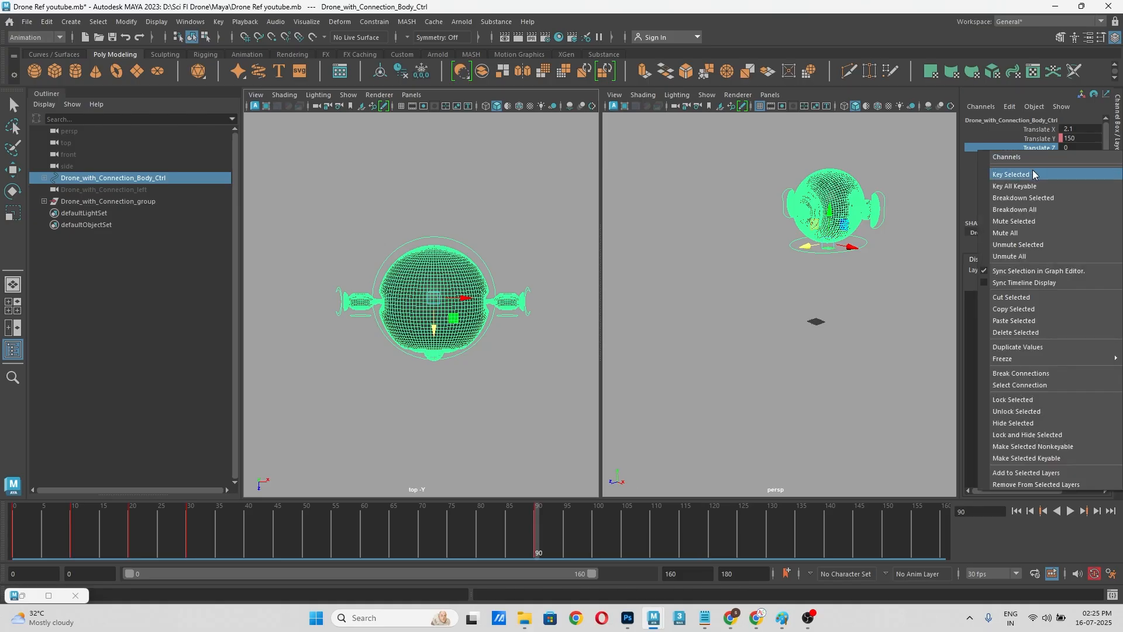
click(1035, 171)
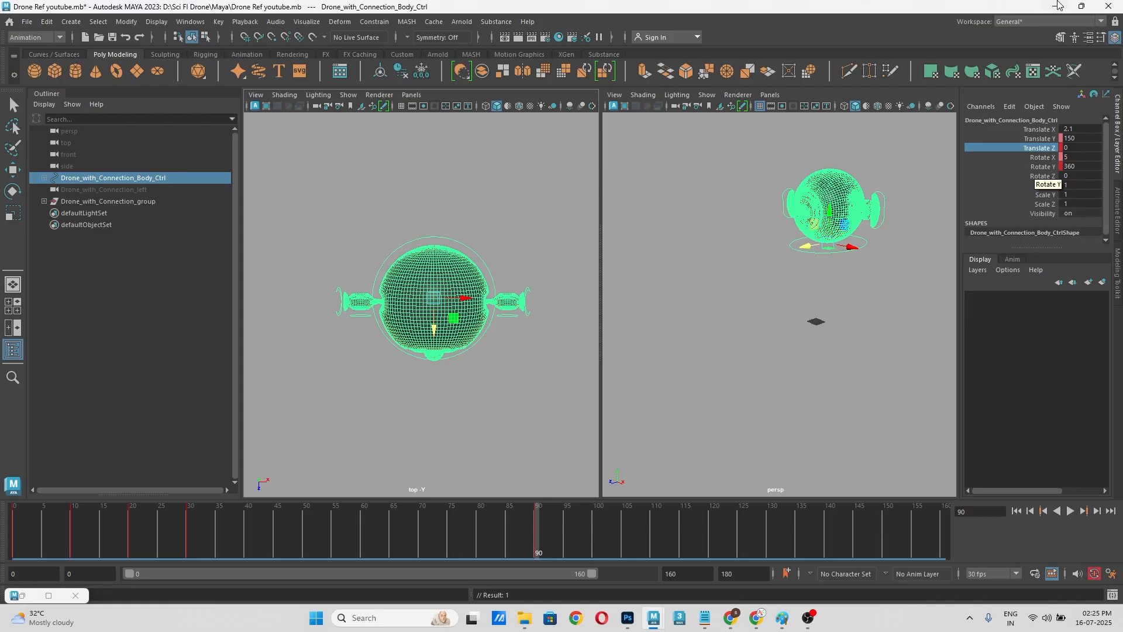
Step: Key the body control's Translate Z at 2000 on frame 150
drag(570, 547, 887, 542)
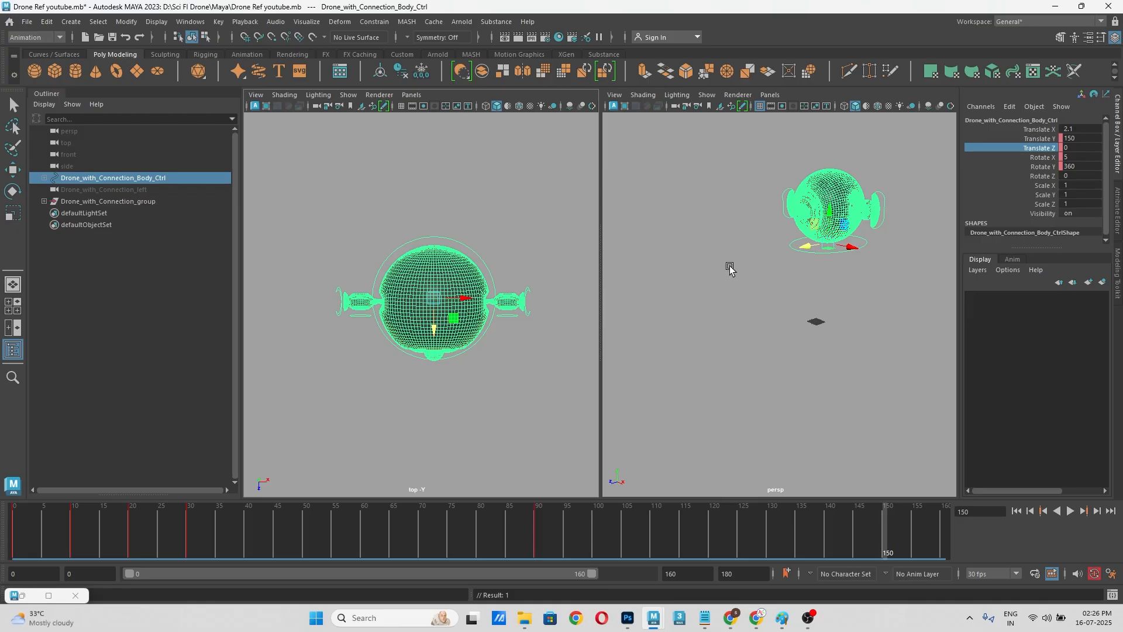
scroll(491, 228, down, 3)
key(space)
click(505, 402)
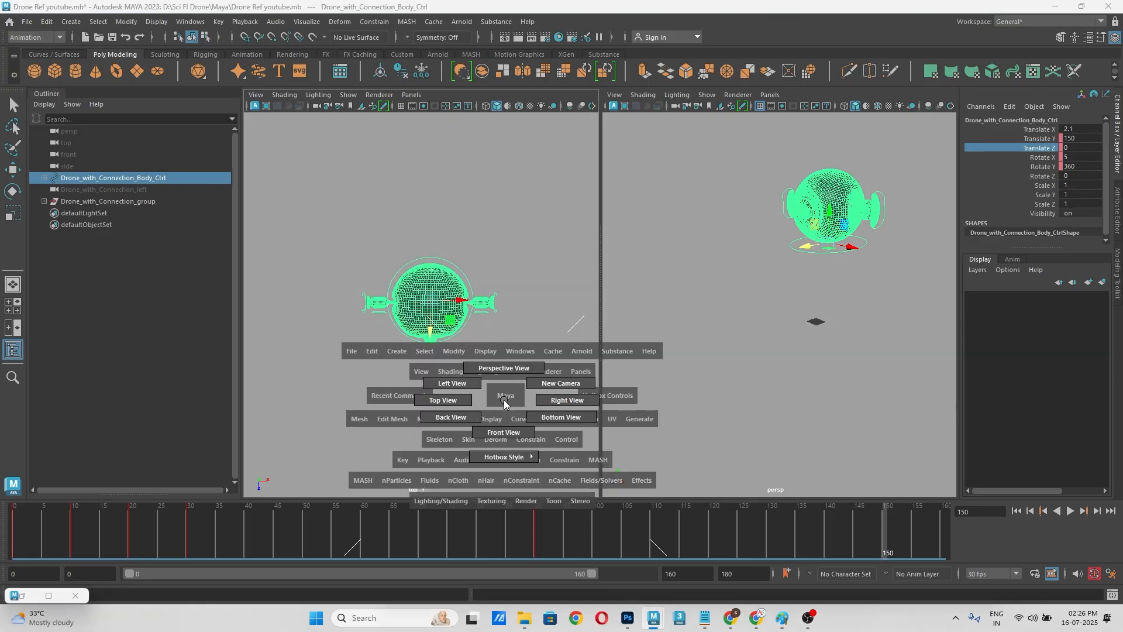
alt+middle_drag(508, 389, 509, 234)
drag(431, 199, 443, 421)
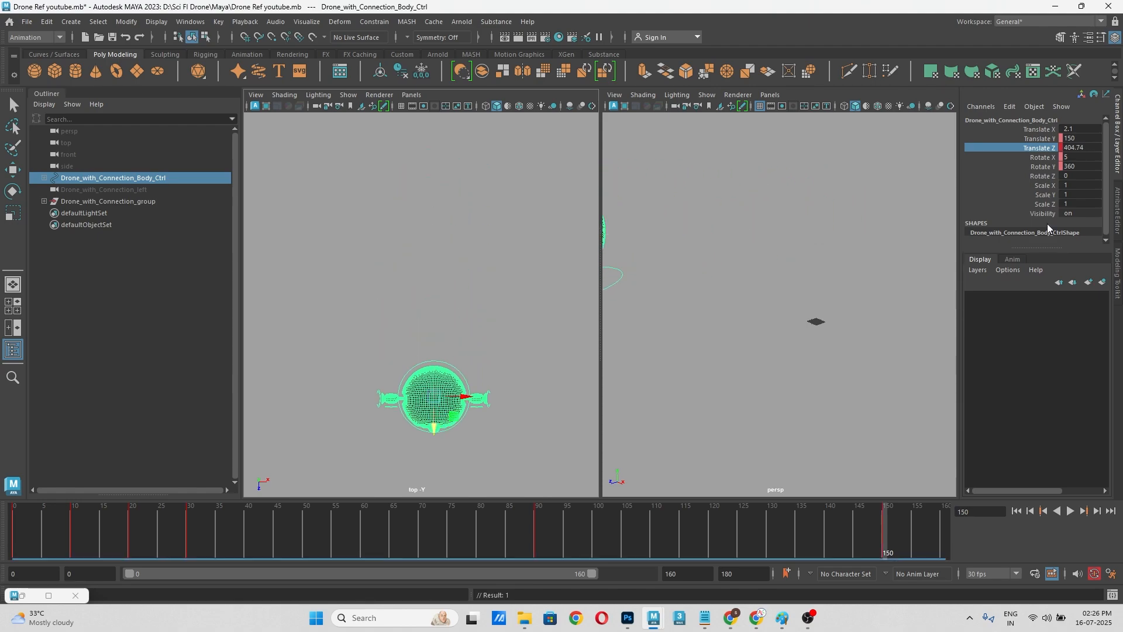
double_click(1091, 149)
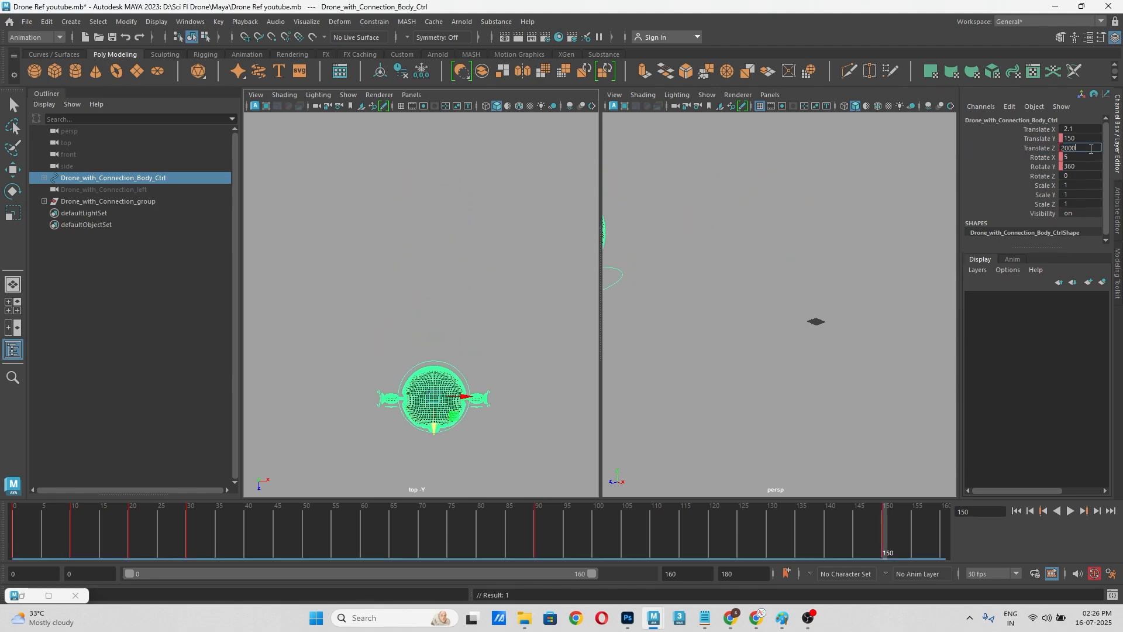
key(Return)
click(1037, 146)
right_click(1037, 146)
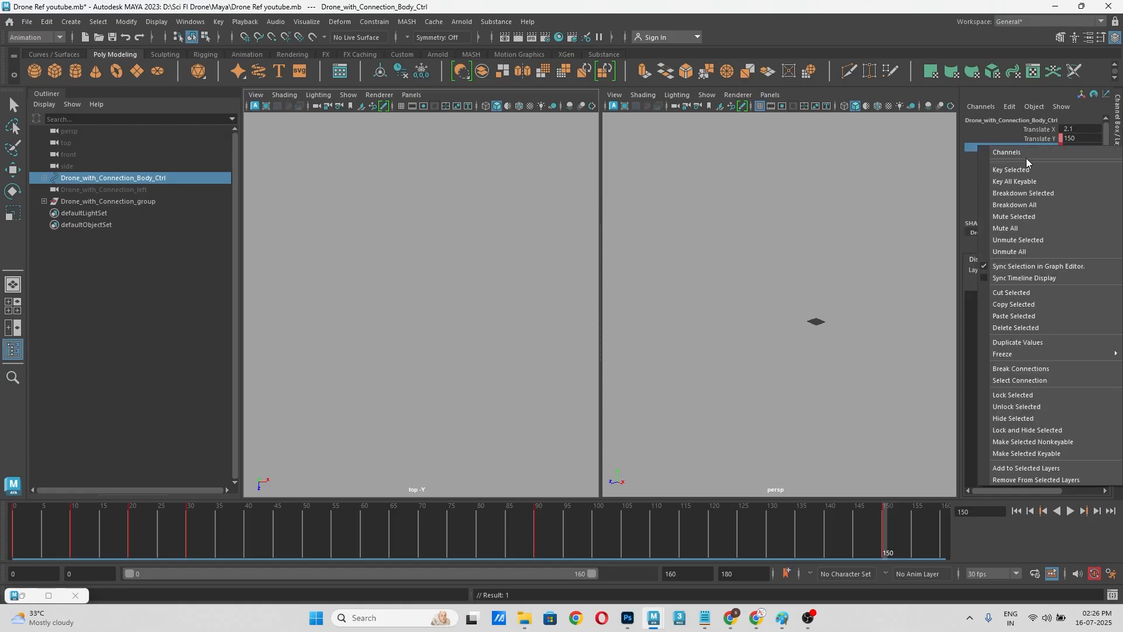
click(1024, 169)
Step: Frame the drone in an enlarged perspective view and shift its body control along Z to about 1898 on frame 150
scroll(525, 263, down, 4)
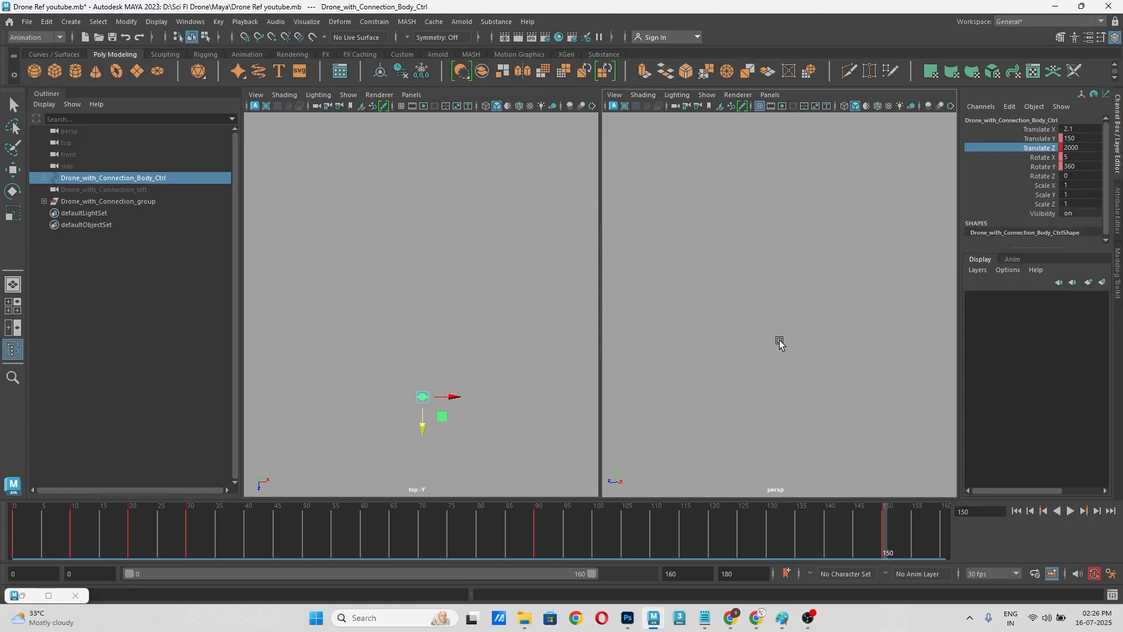
key(f)
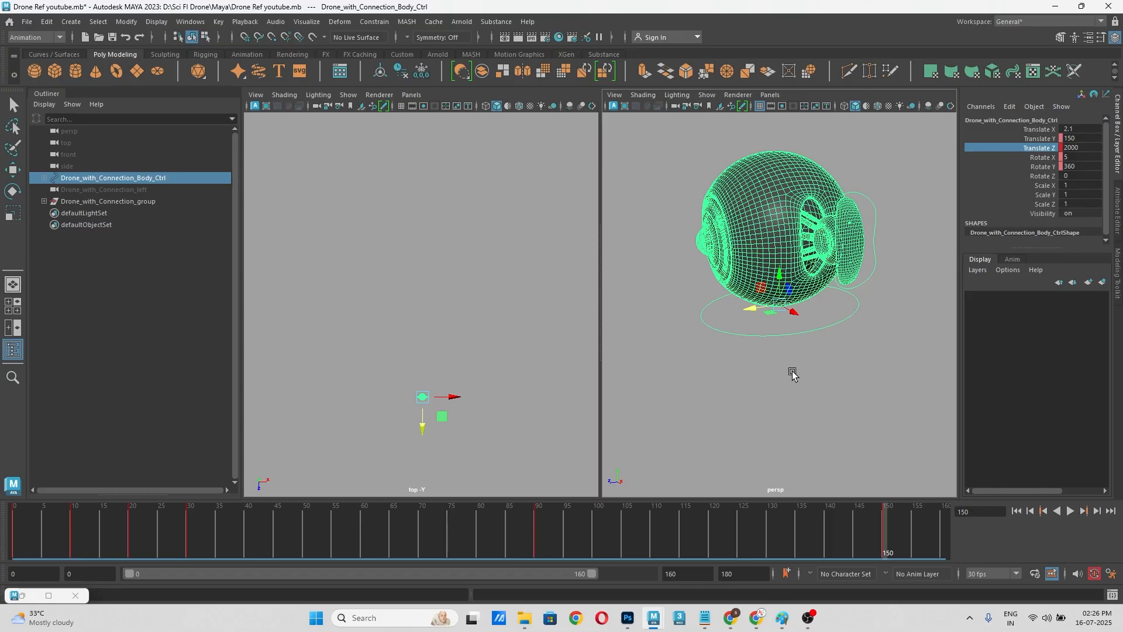
key(space)
scroll(755, 363, down, 5)
middle_drag(723, 345, 866, 412)
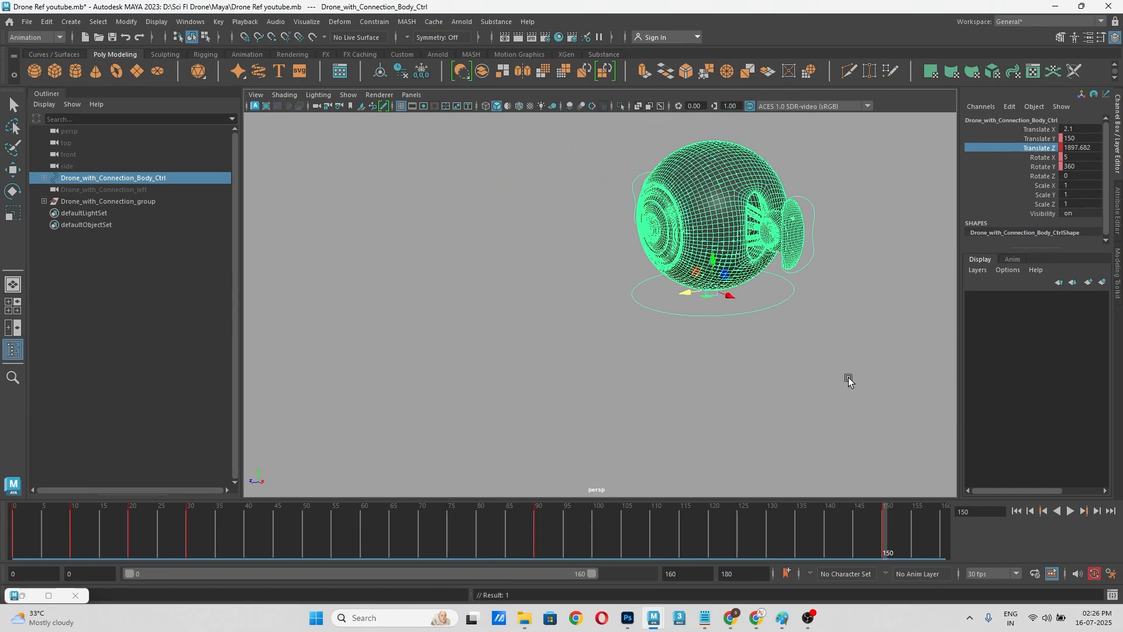
scroll(781, 358, down, 3)
alt+middle_drag(780, 353, 865, 356)
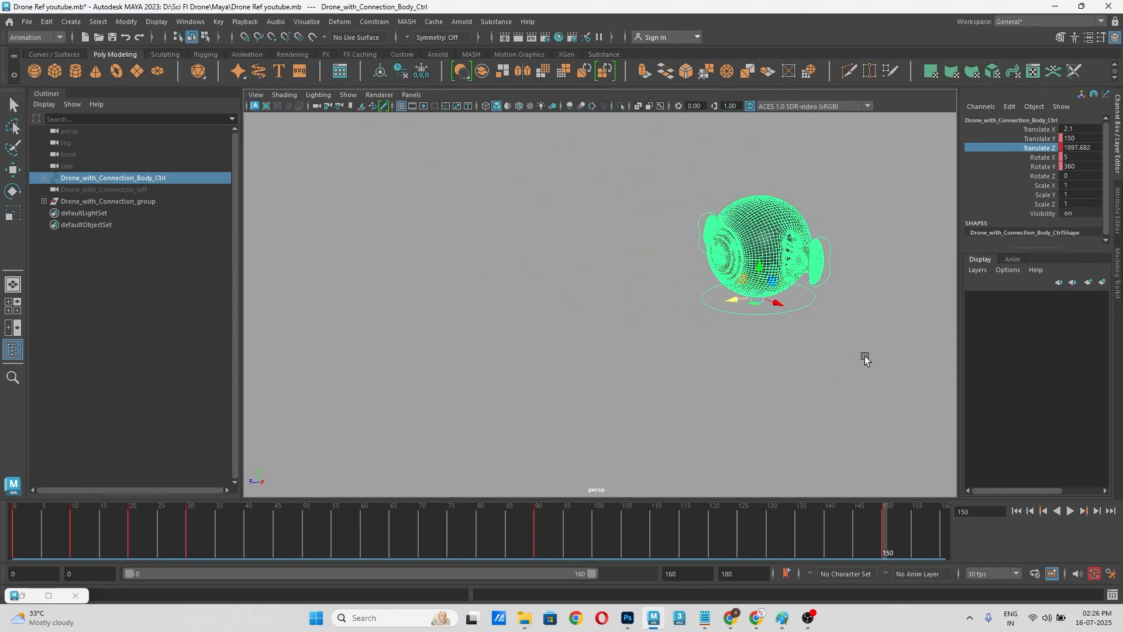
Step: Scrub the timeline between frames 63 and 138 to examine the drone's turn and forward flight in the perspective view
drag(437, 515, 472, 528)
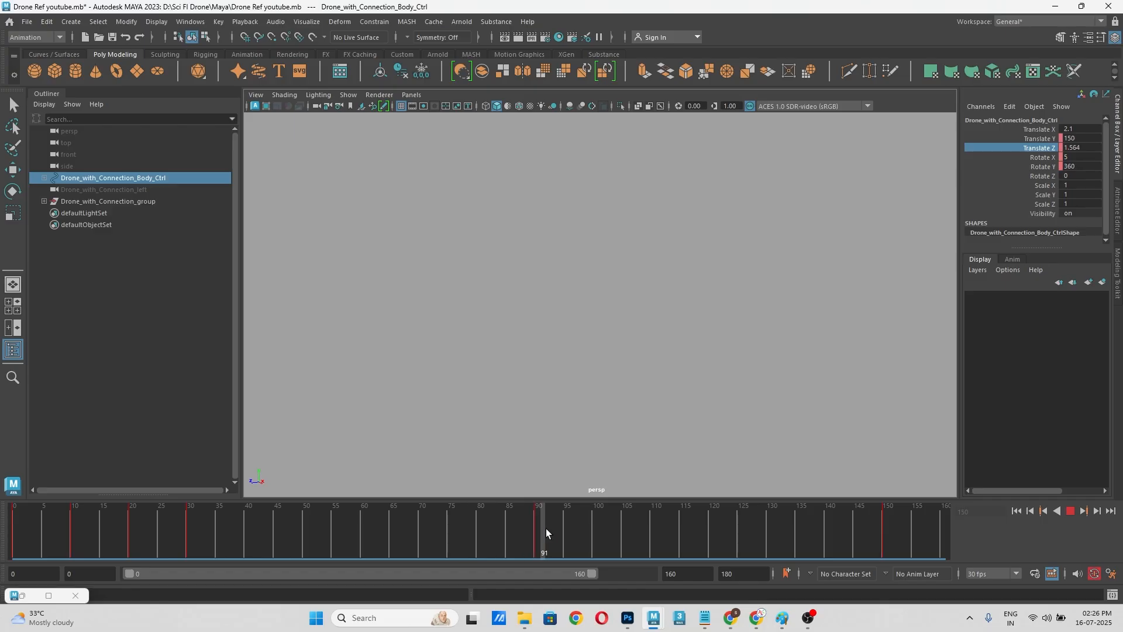
drag(546, 538, 536, 539)
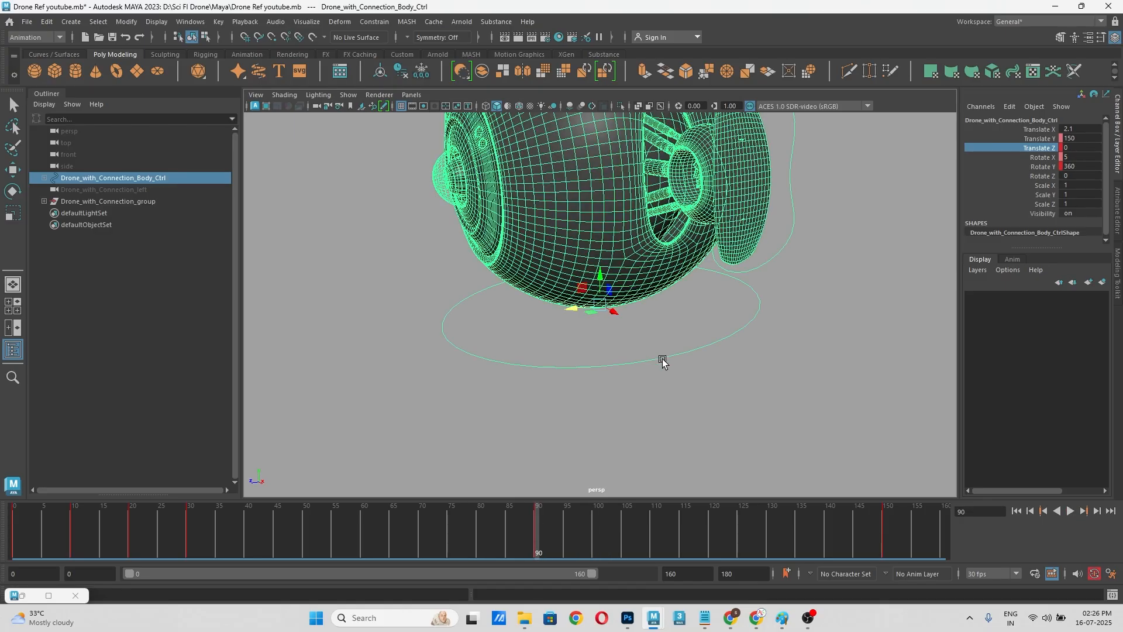
alt+drag(806, 341, 843, 413)
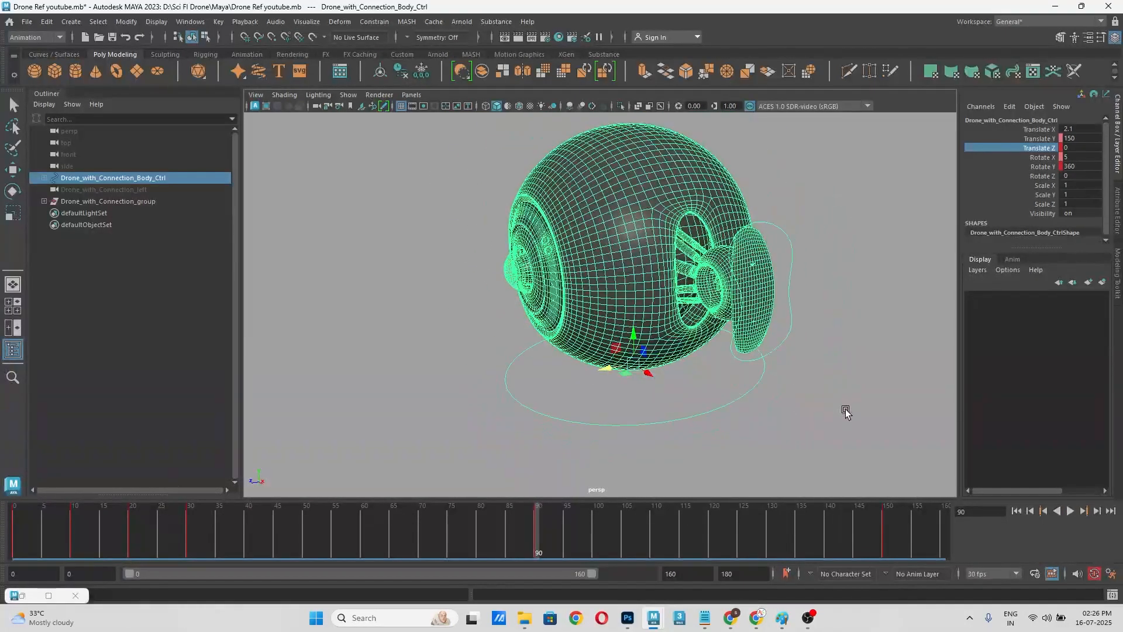
drag(552, 540, 591, 539)
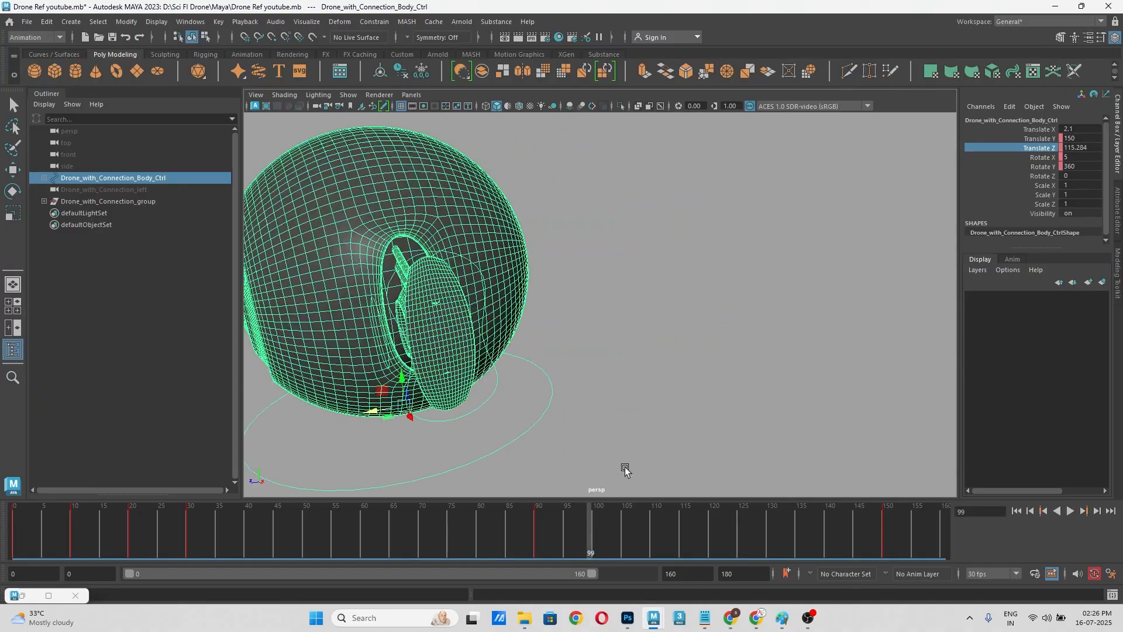
drag(519, 539, 379, 550)
scroll(653, 381, down, 6)
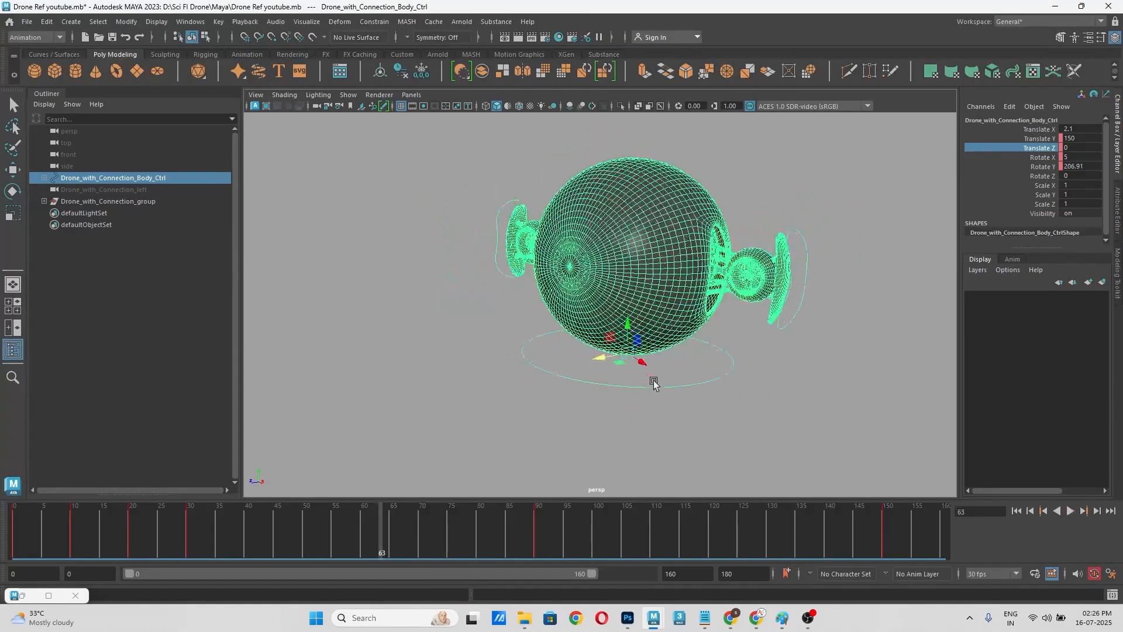
alt+middle_drag(661, 362, 840, 400)
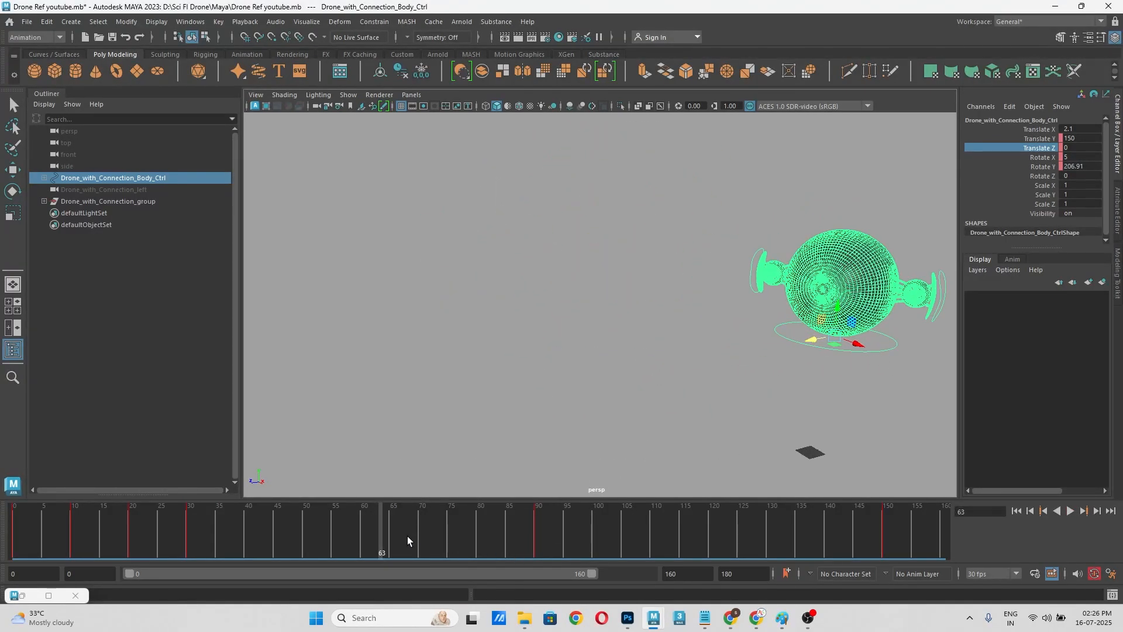
drag(407, 536, 667, 541)
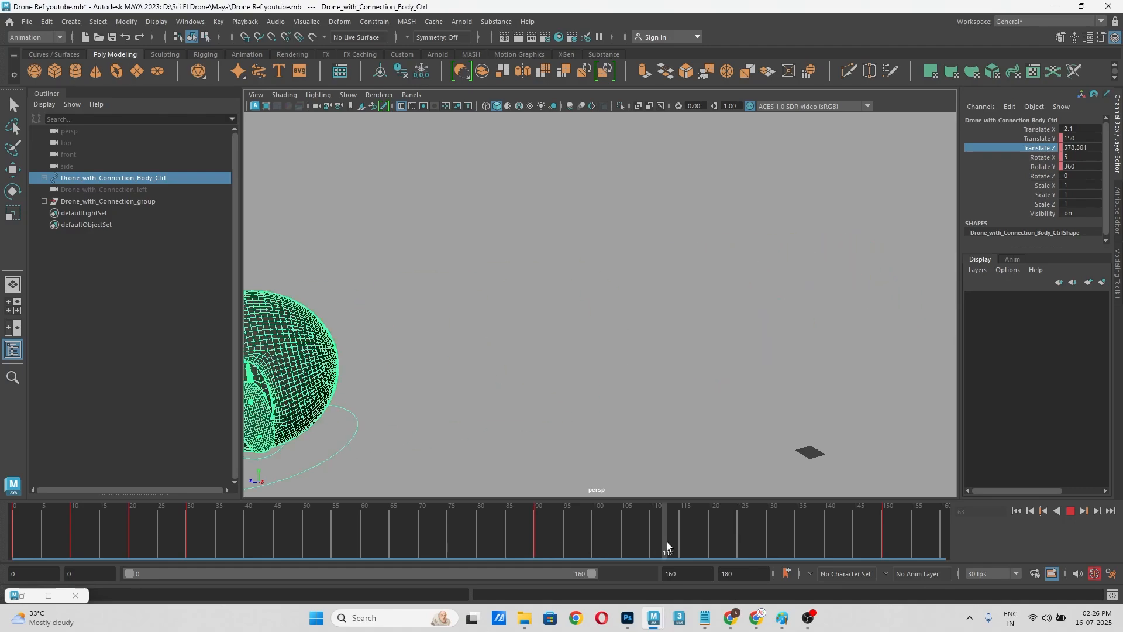
scroll(708, 362, down, 4)
key(alt+v)
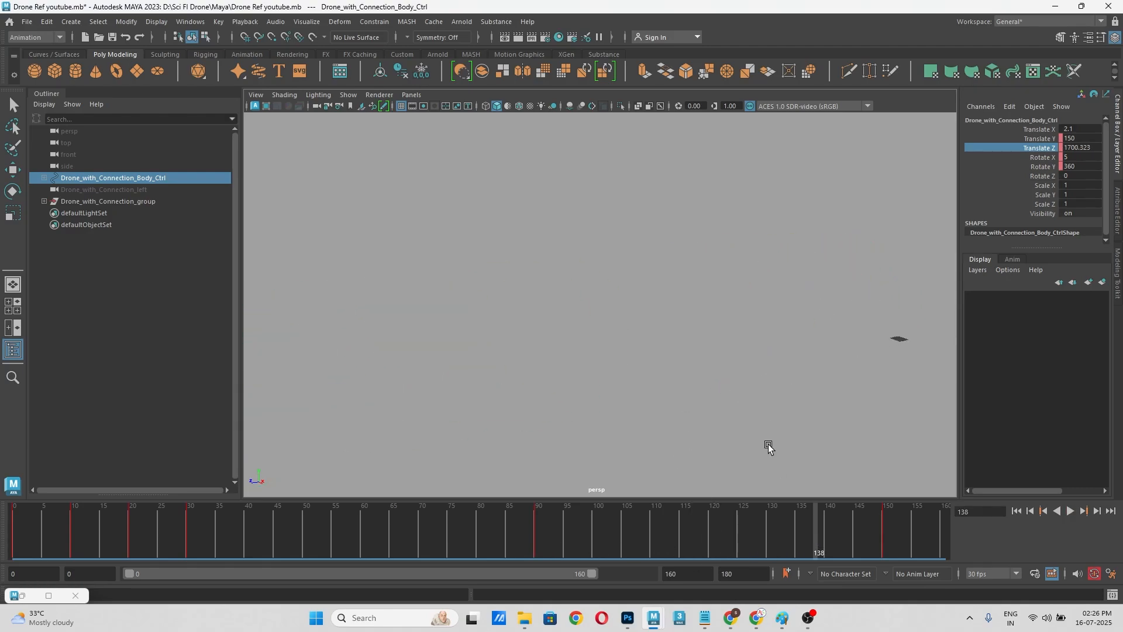
key(alt+v)
scroll(683, 303, up, 4)
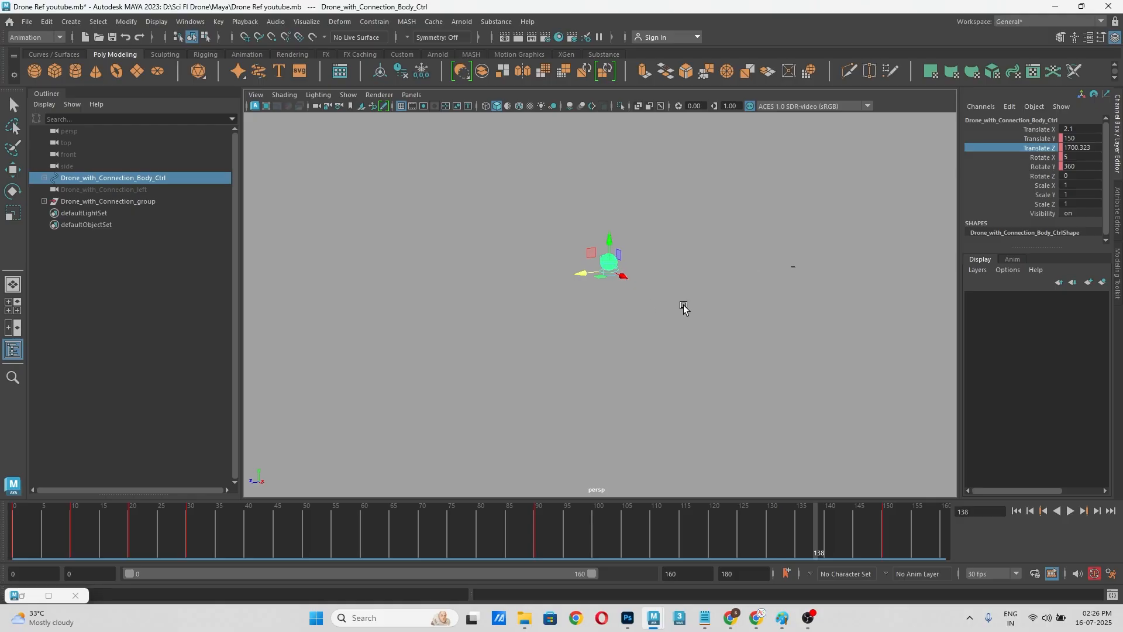
alt+middle_drag(683, 302, 839, 307)
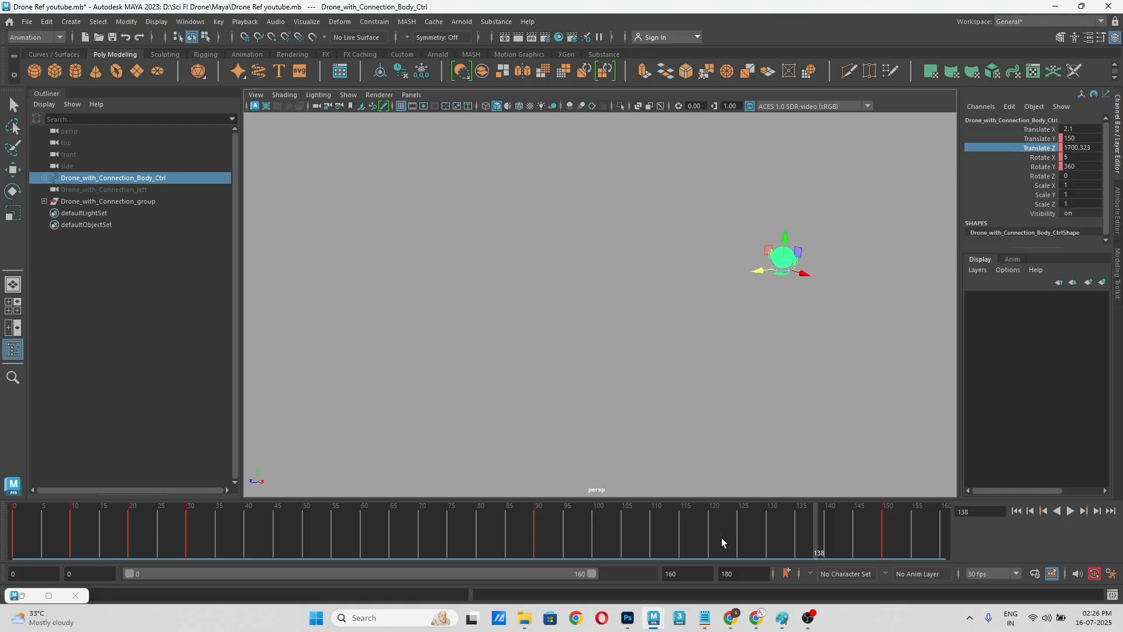
click(532, 544)
alt+middle_drag(704, 354, 526, 404)
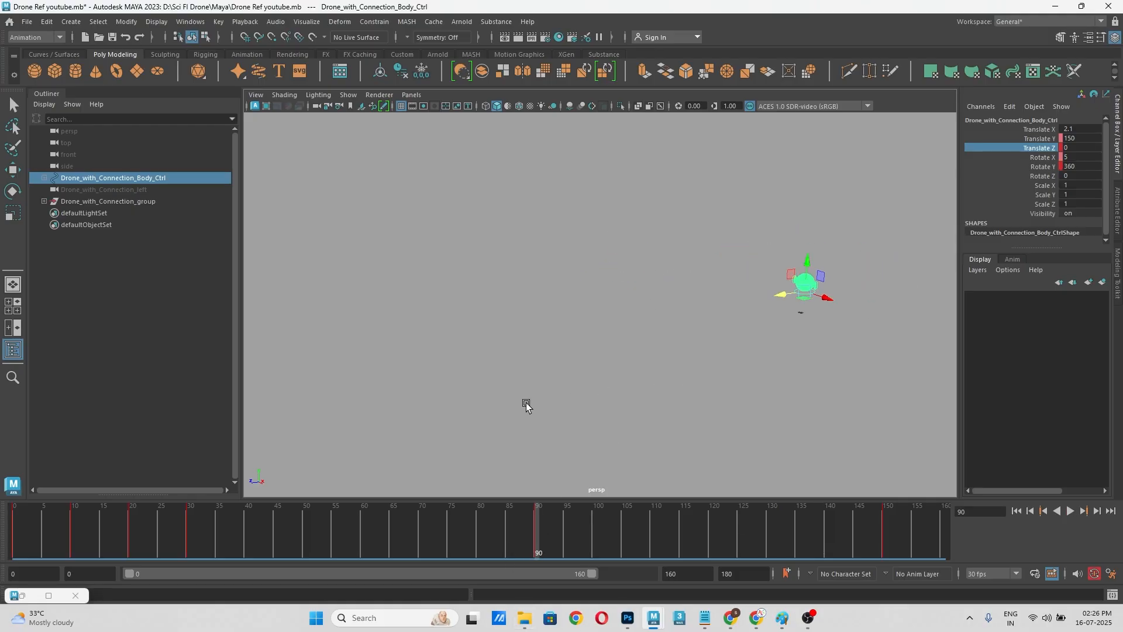
Step: Set the body control's Translate Z to 1000 on frame 150 and key that channel
drag(537, 547, 884, 563)
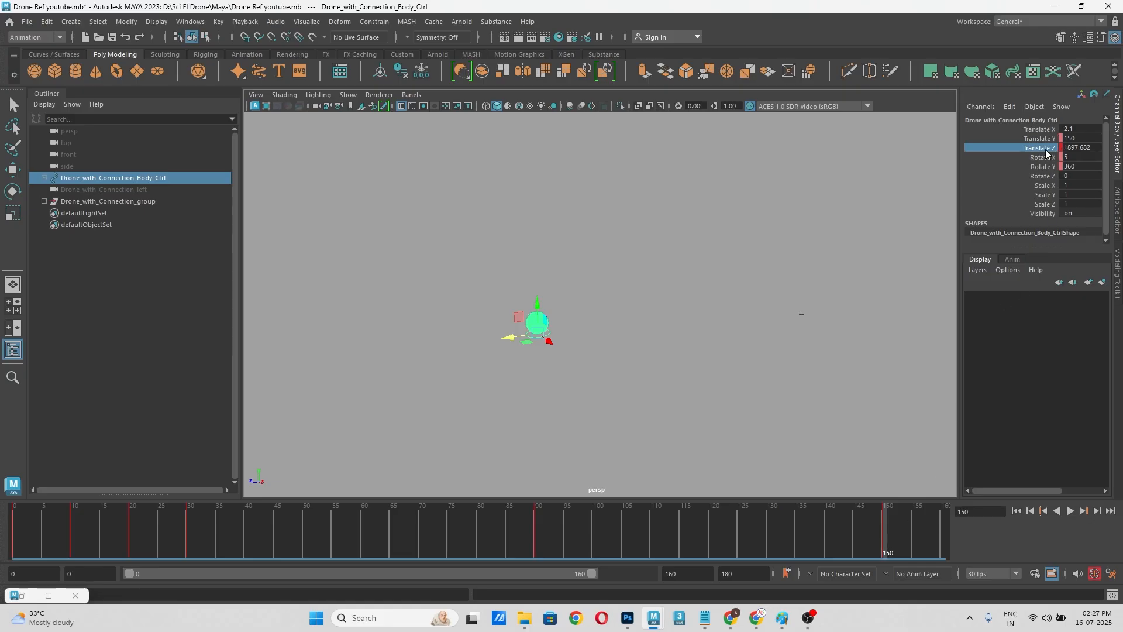
double_click(1086, 146)
text(10)
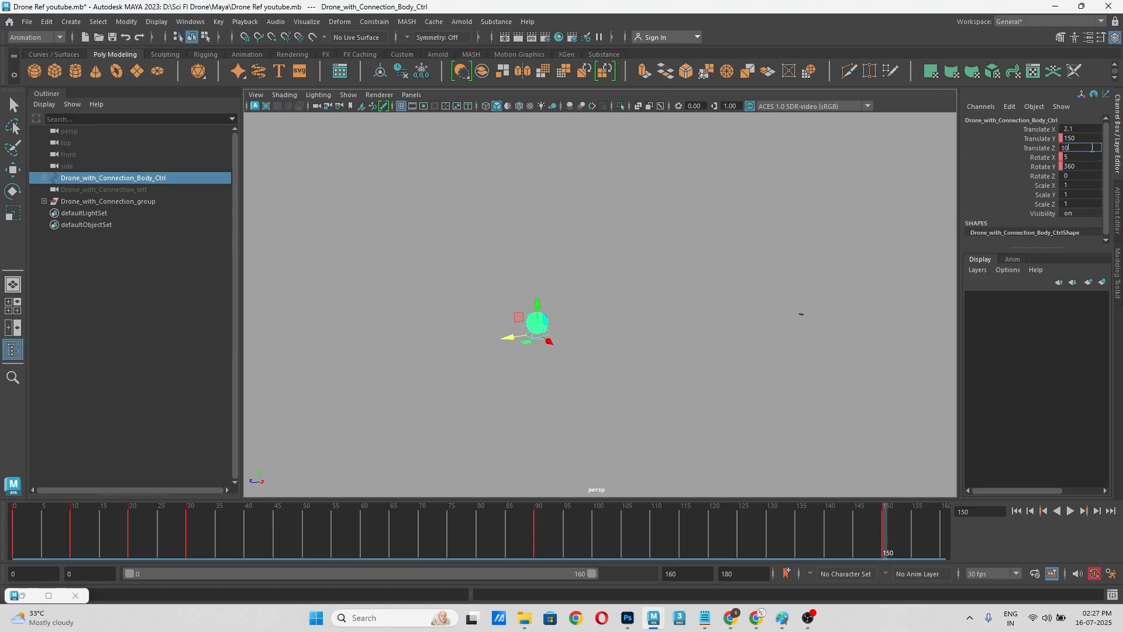
text(00)
key(Return)
right_click(1044, 151)
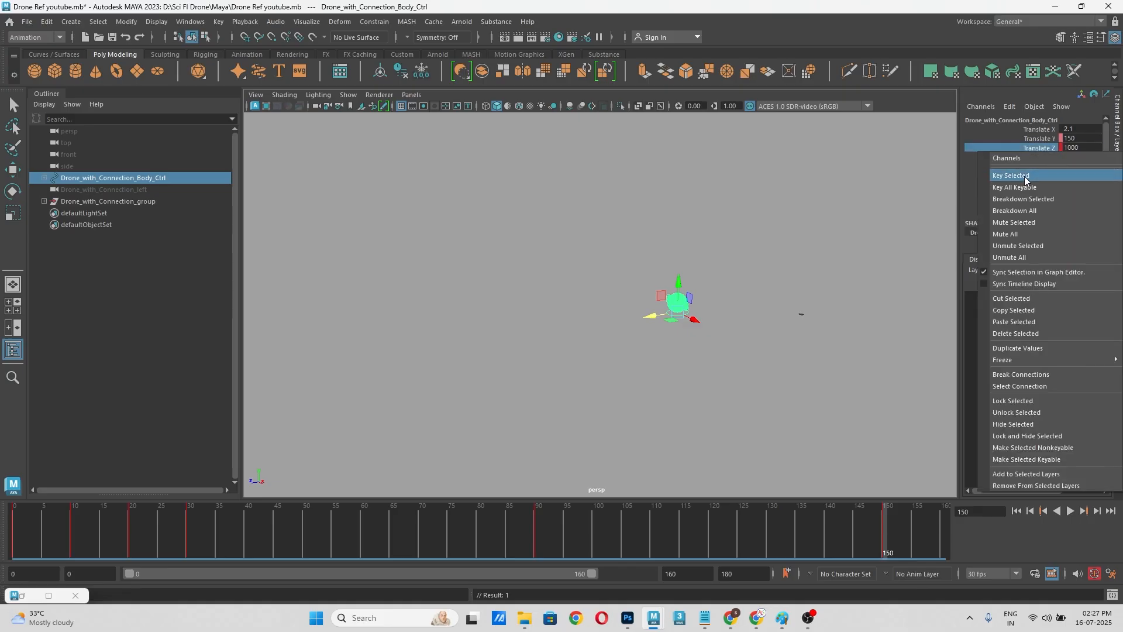
click(1024, 177)
click(770, 303)
Step: Scrub and play back the animation to review the drone's forward flight in the perspective view
drag(857, 543, 787, 522)
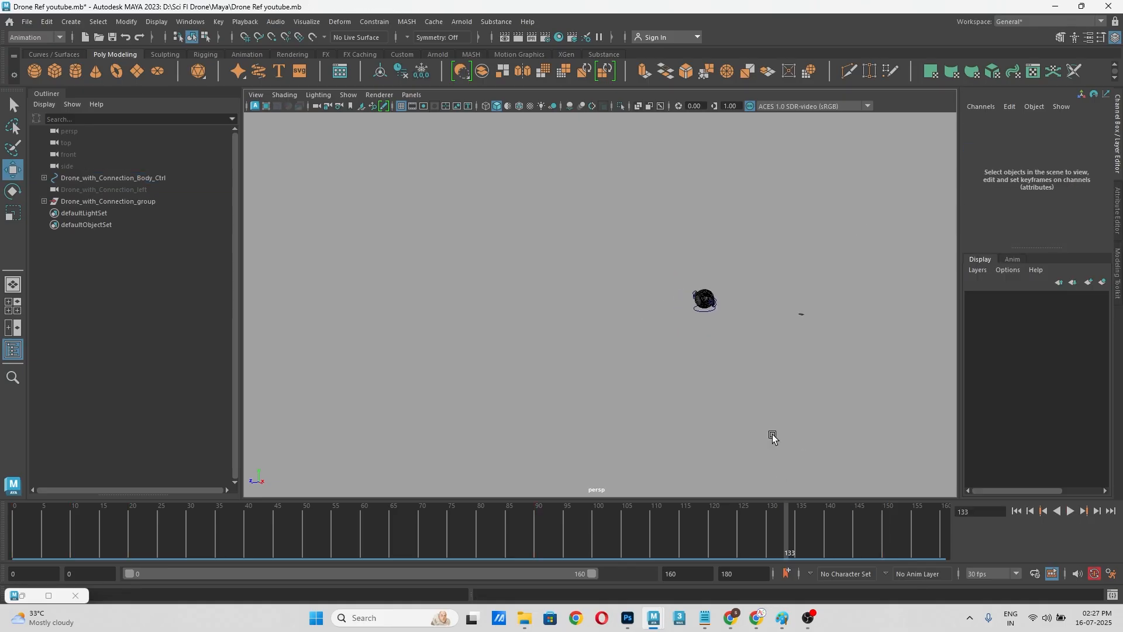
scroll(767, 404, up, 4)
click(533, 536)
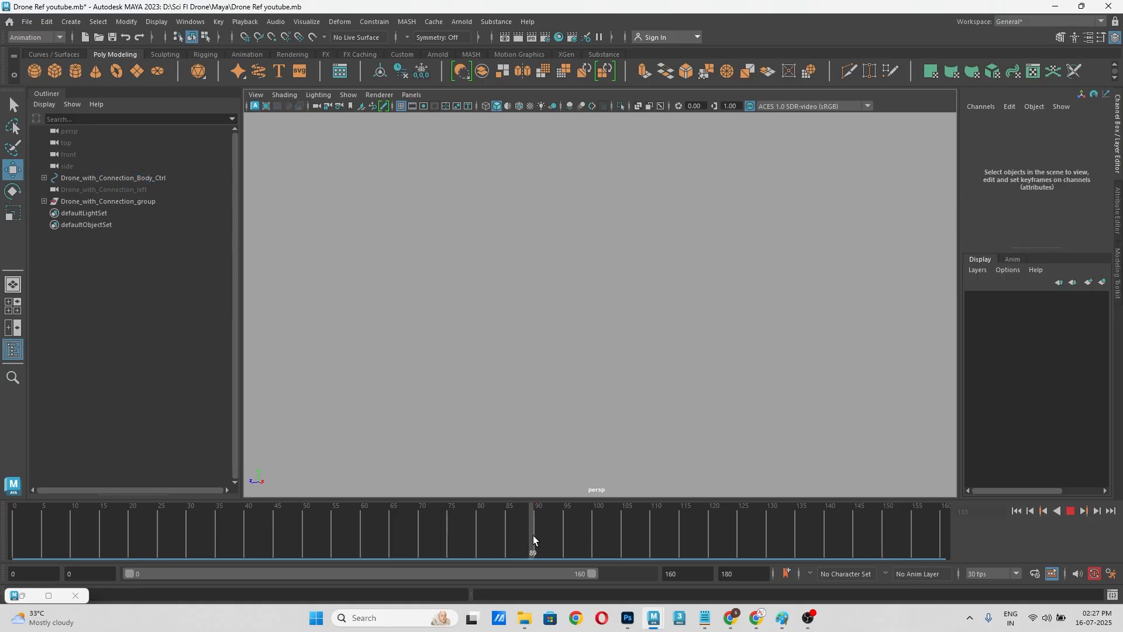
drag(630, 535, 653, 529)
alt+middle_drag(742, 301, 629, 295)
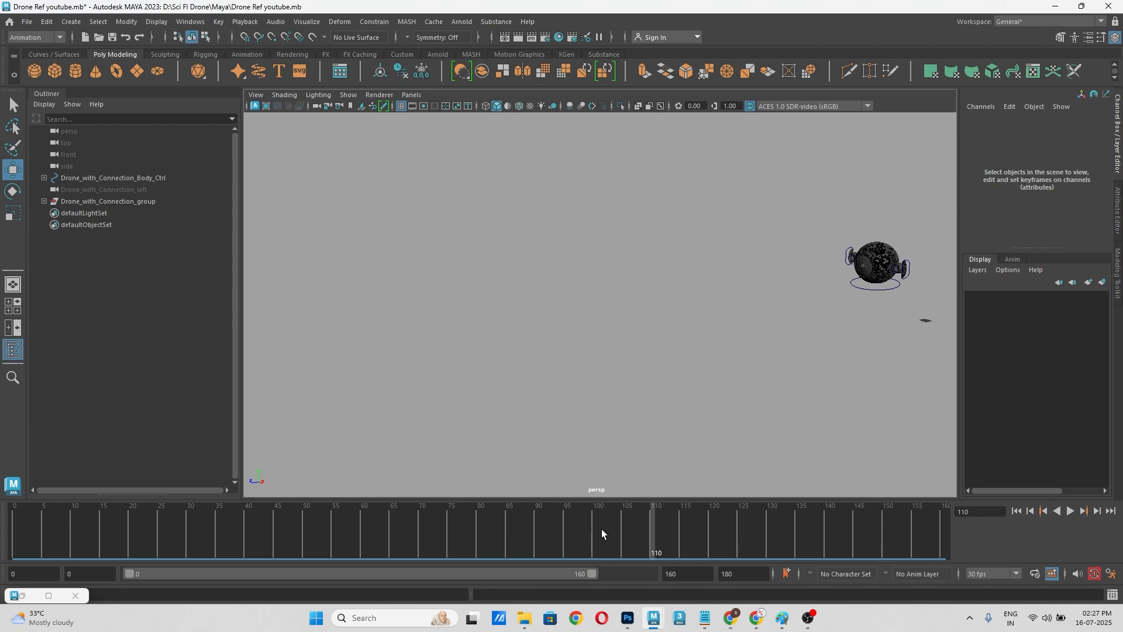
drag(601, 529, 891, 527)
alt+middle_drag(798, 409, 591, 366)
click(415, 548)
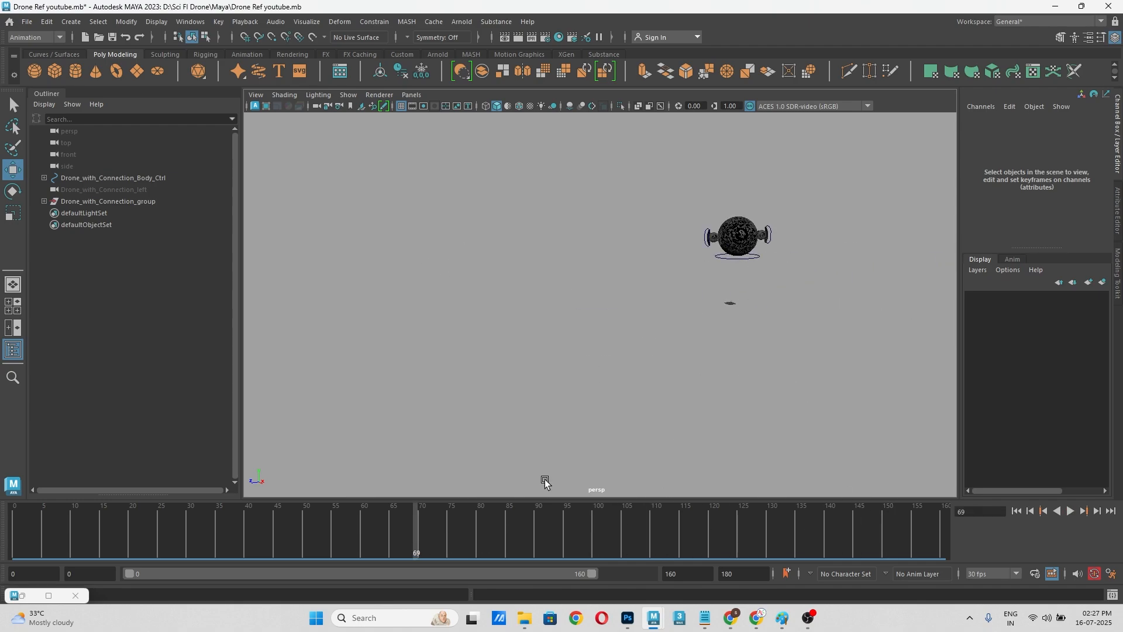
scroll(673, 344, up, 2)
scroll(690, 352, up, 3)
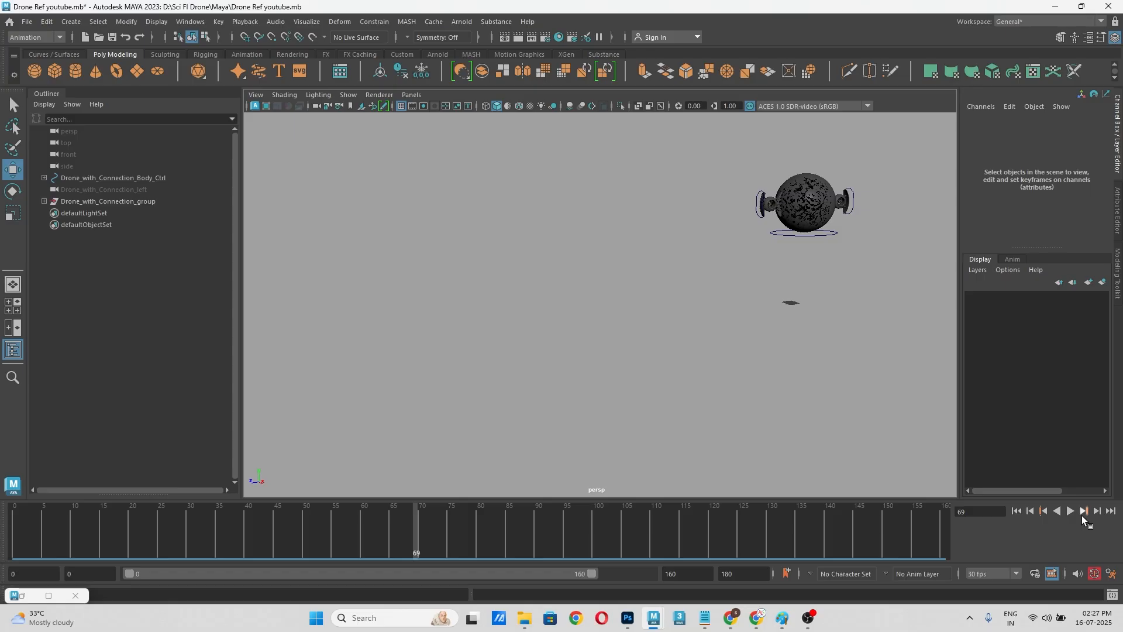
click(1070, 512)
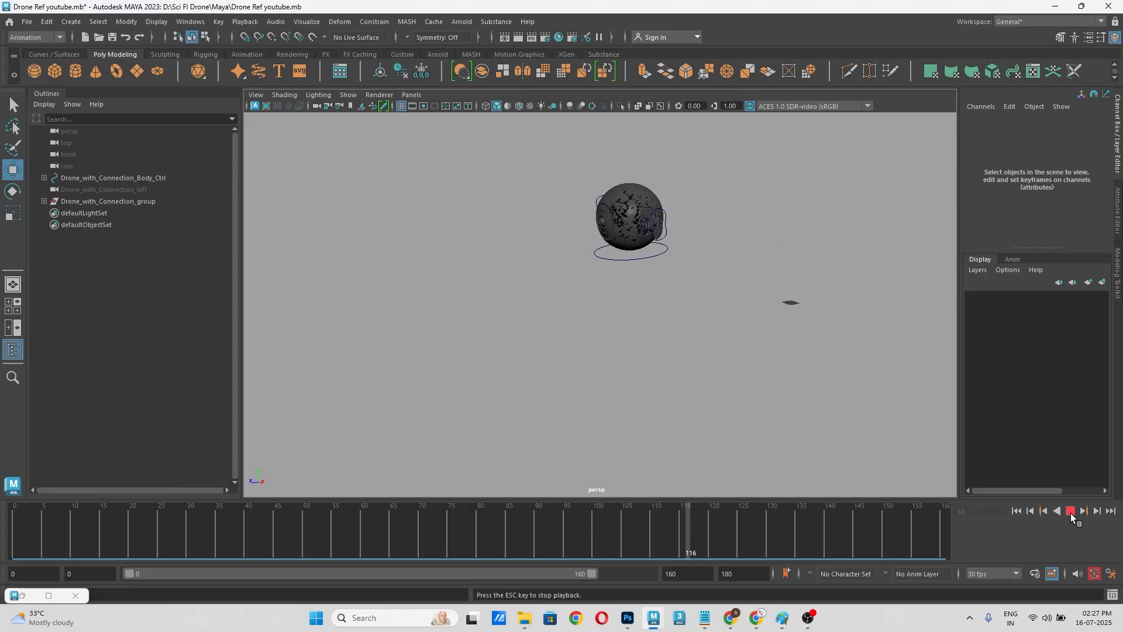
click(1071, 514)
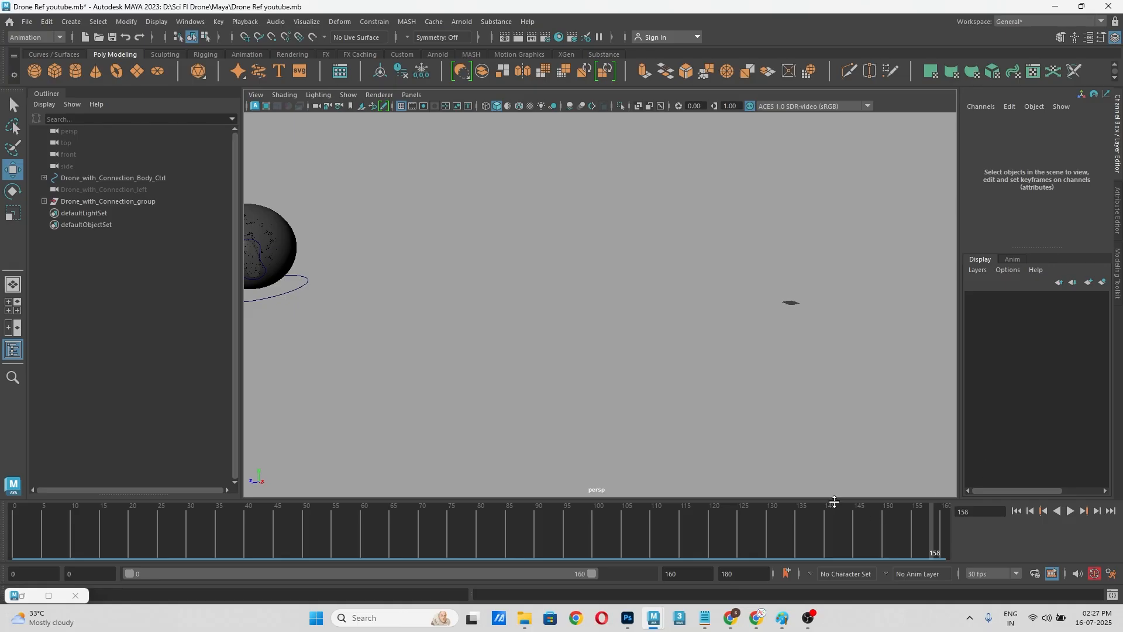
scroll(571, 356, down, 1)
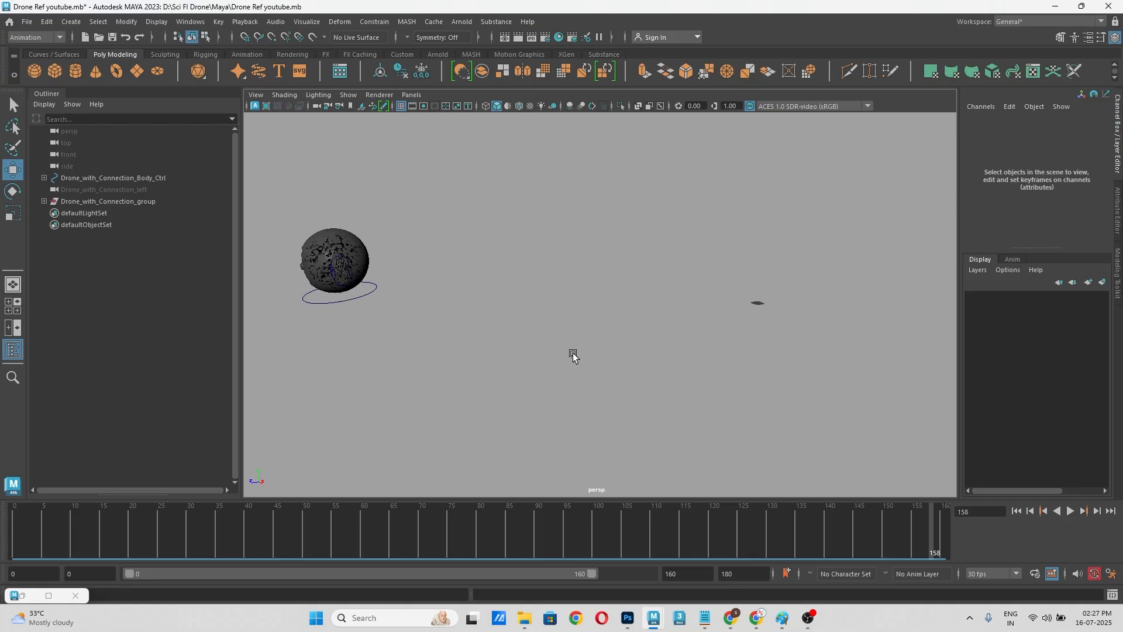
Step: Select the drone's body control near frame 90 and frame it in a side view placed beside the perspective view
click(370, 296)
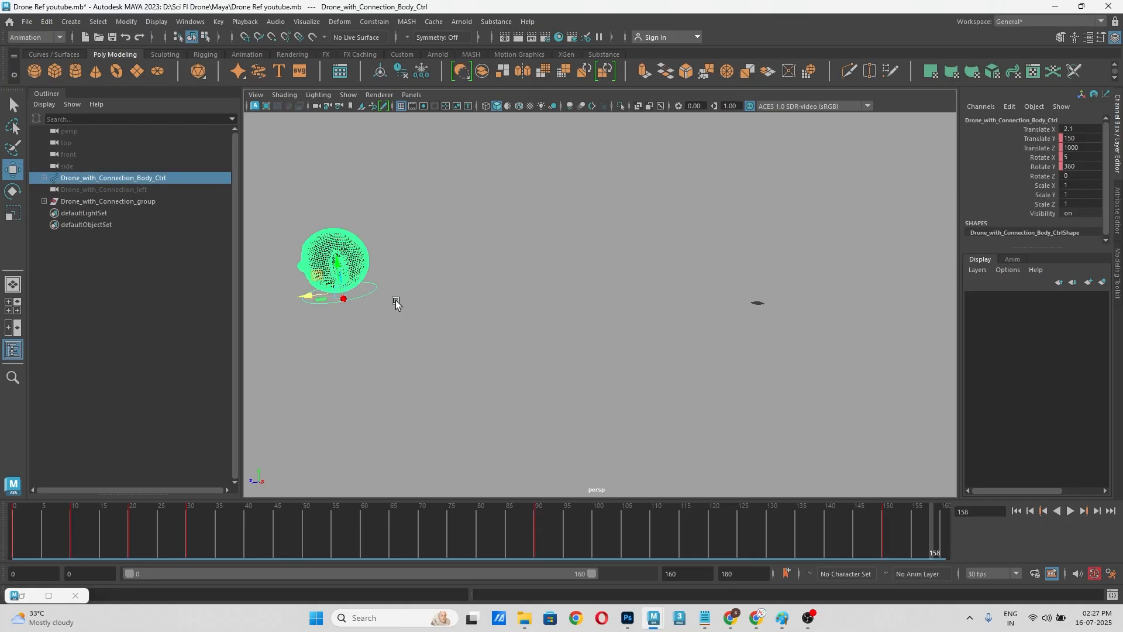
click(532, 535)
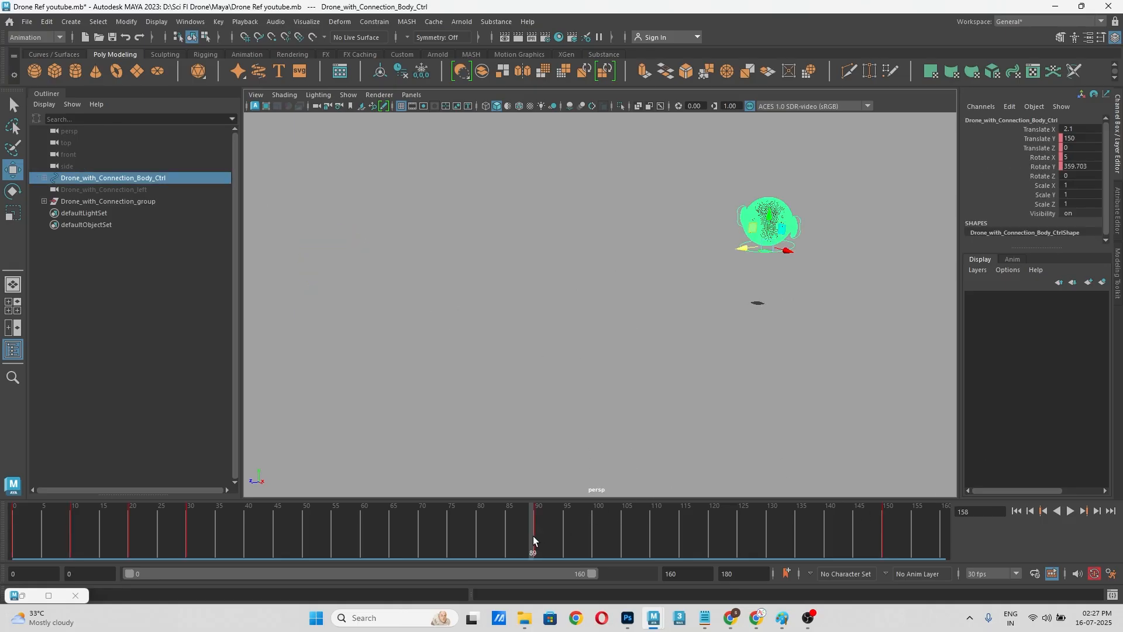
click(12, 315)
key(space)
drag(416, 310, 450, 321)
scroll(459, 329, down, 10)
alt+middle_drag(450, 309, 433, 338)
scroll(460, 309, up, 5)
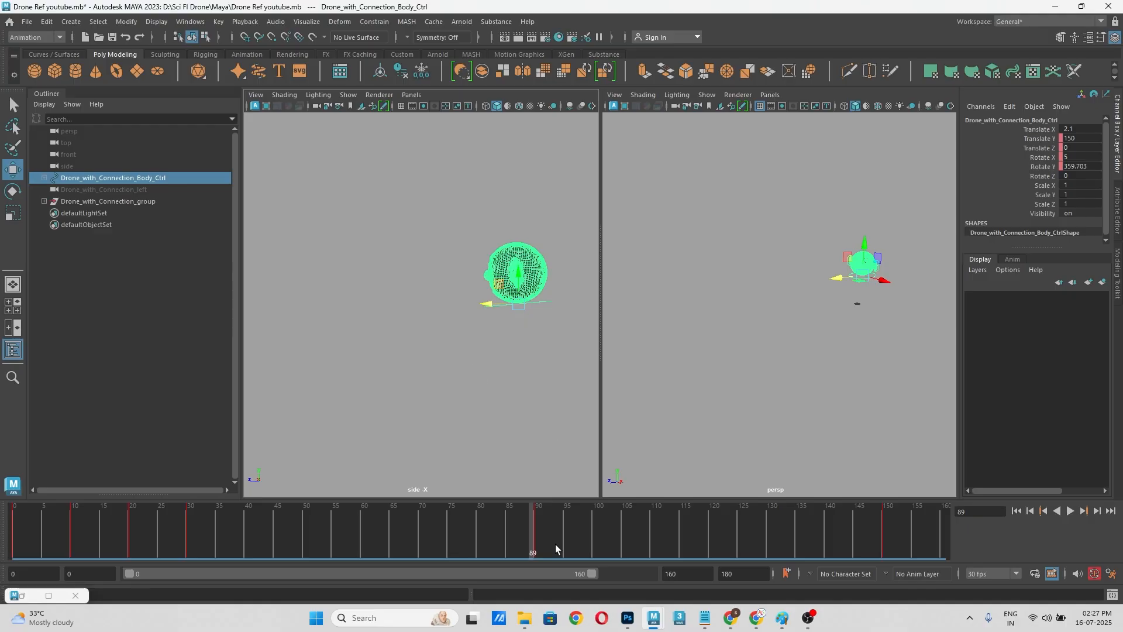
Step: Key the body control's Translate Z at 500 on frame 120
drag(549, 538, 712, 537)
key(space)
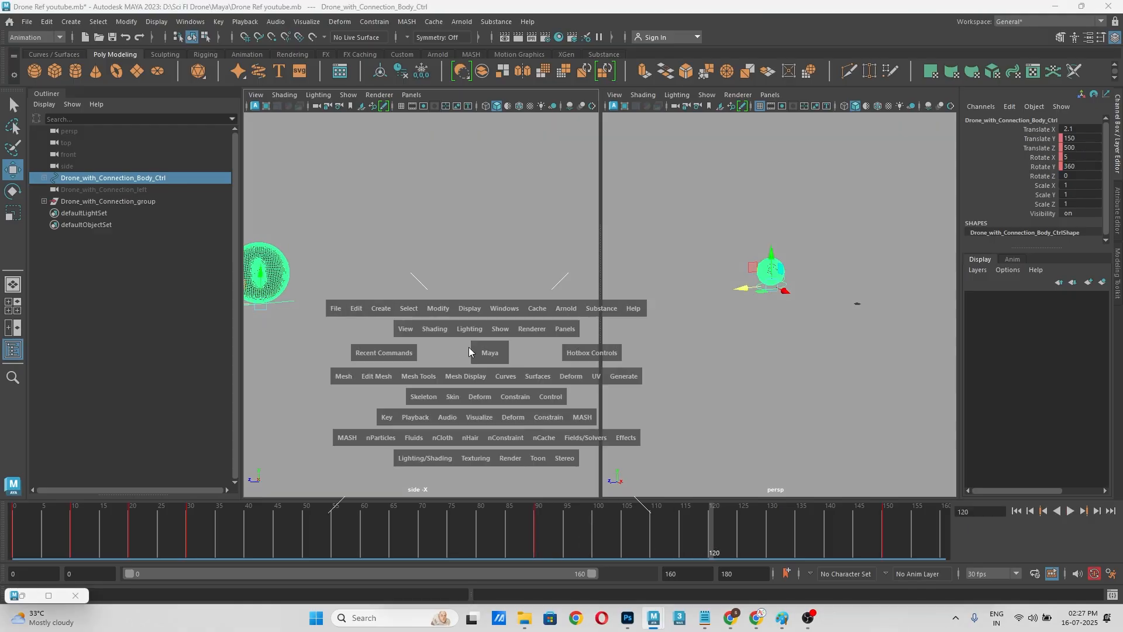
click(458, 345)
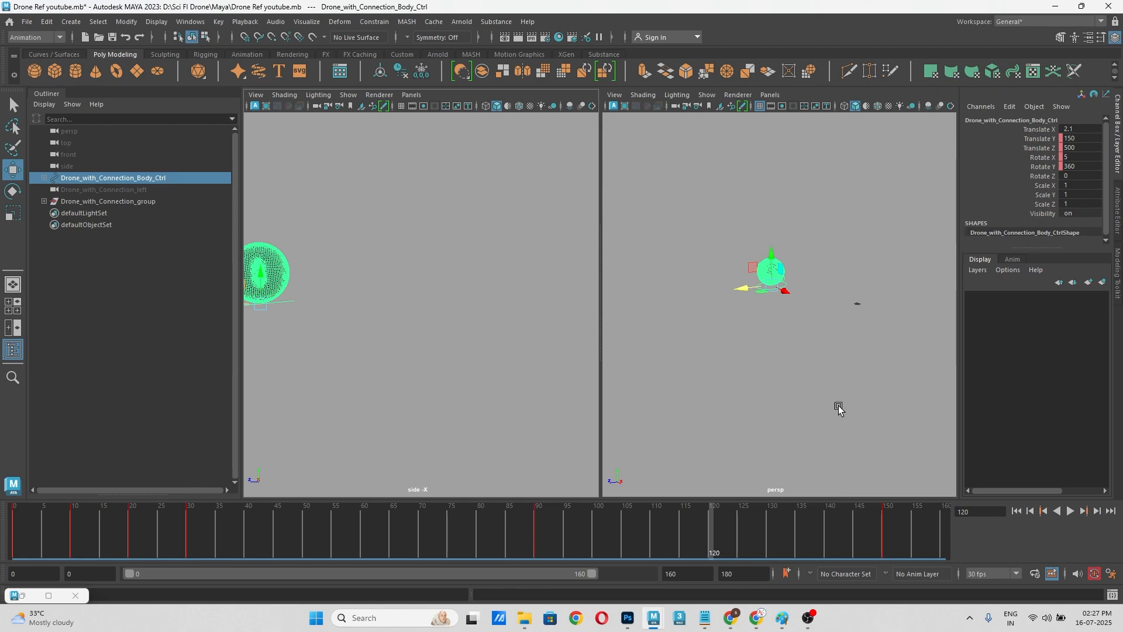
click(1047, 150)
right_click(1047, 150)
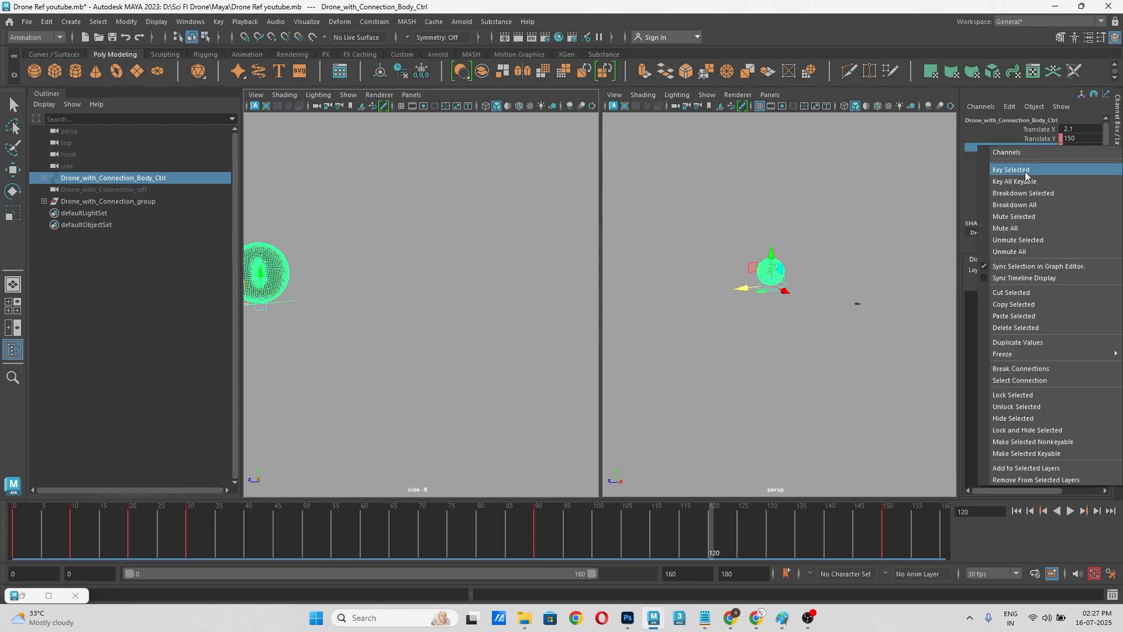
click(1025, 171)
Step: Lower the body control in the side view to a Translate Y of about 122 on frame 120
alt+middle_drag(426, 286, 517, 275)
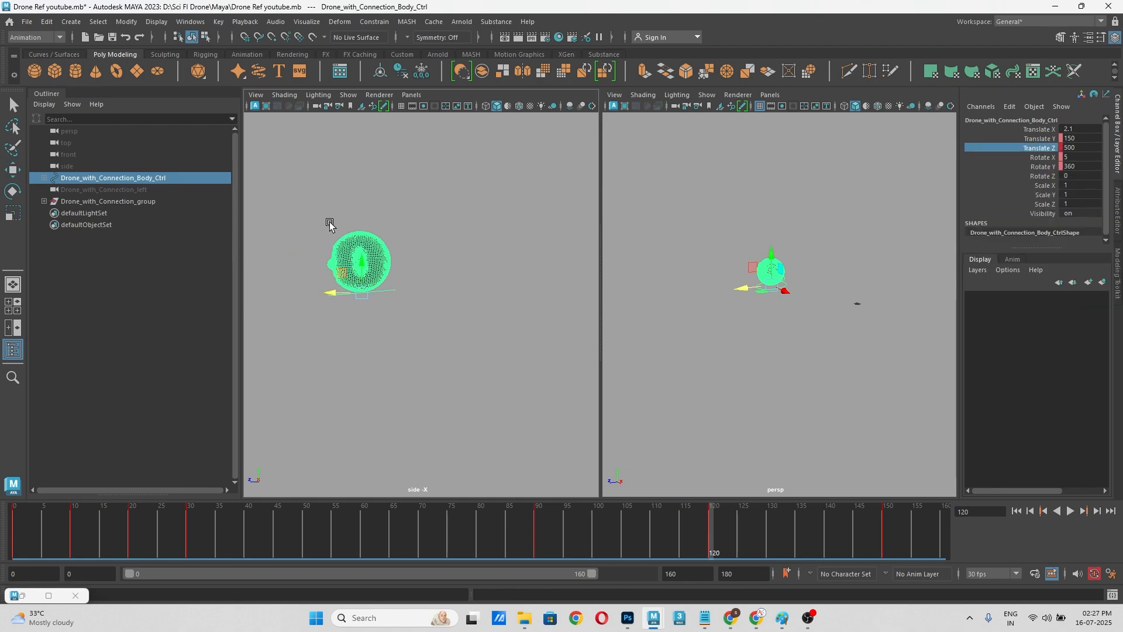
drag(362, 262, 364, 289)
key(ctrl+z)
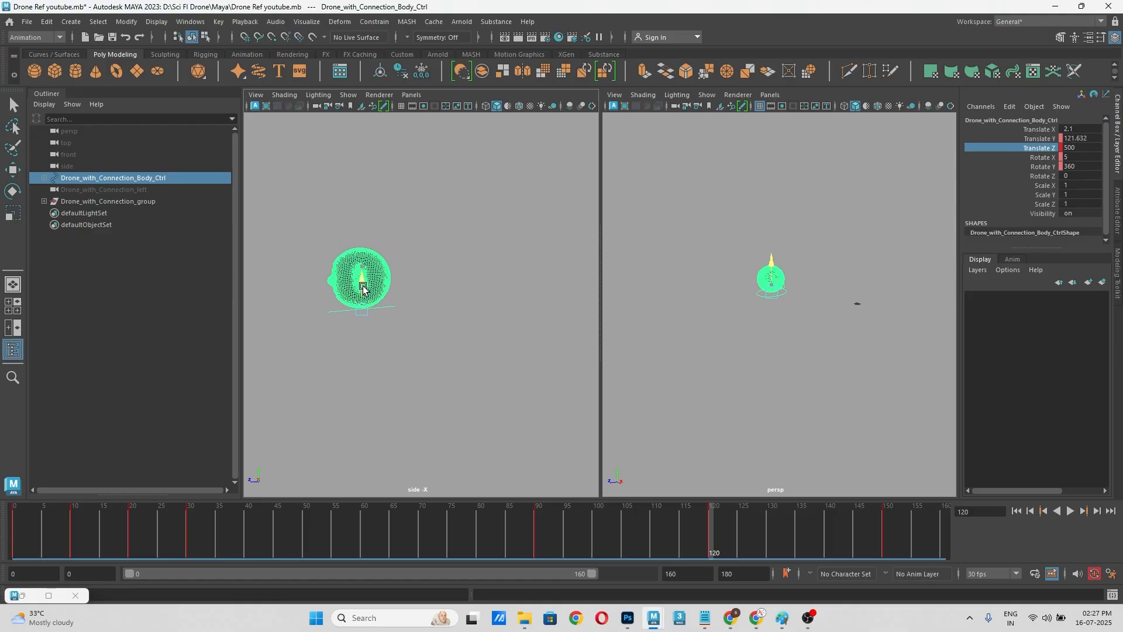
click(486, 374)
Step: Enlarge the side view, lower the body control further on frame 120, key it, and scrub back through the flight
key(space)
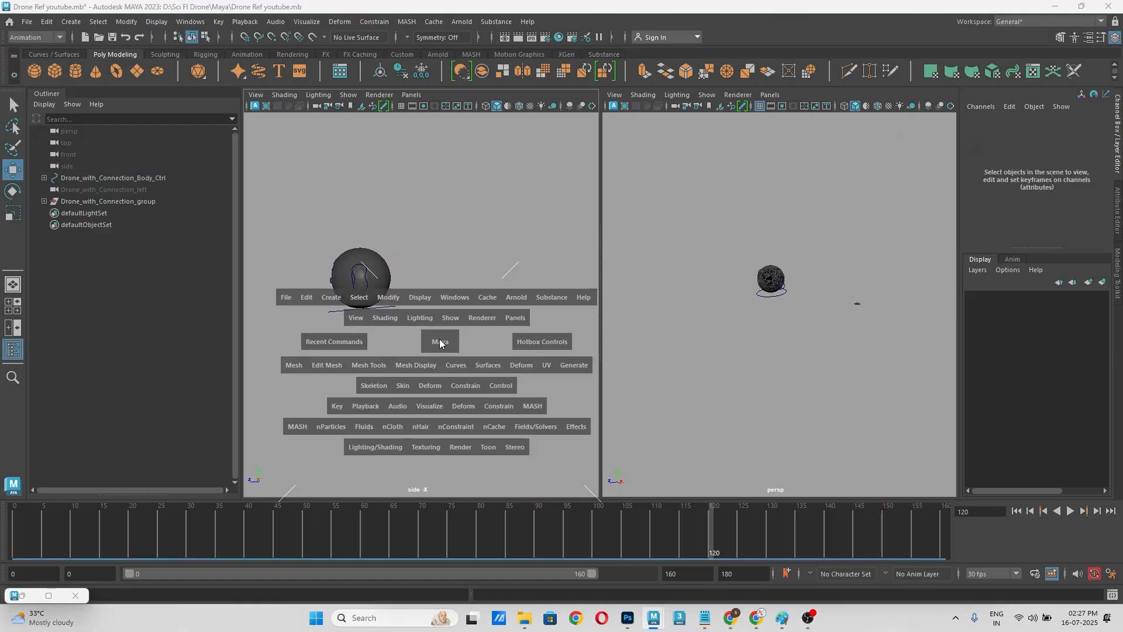
drag(439, 340, 484, 336)
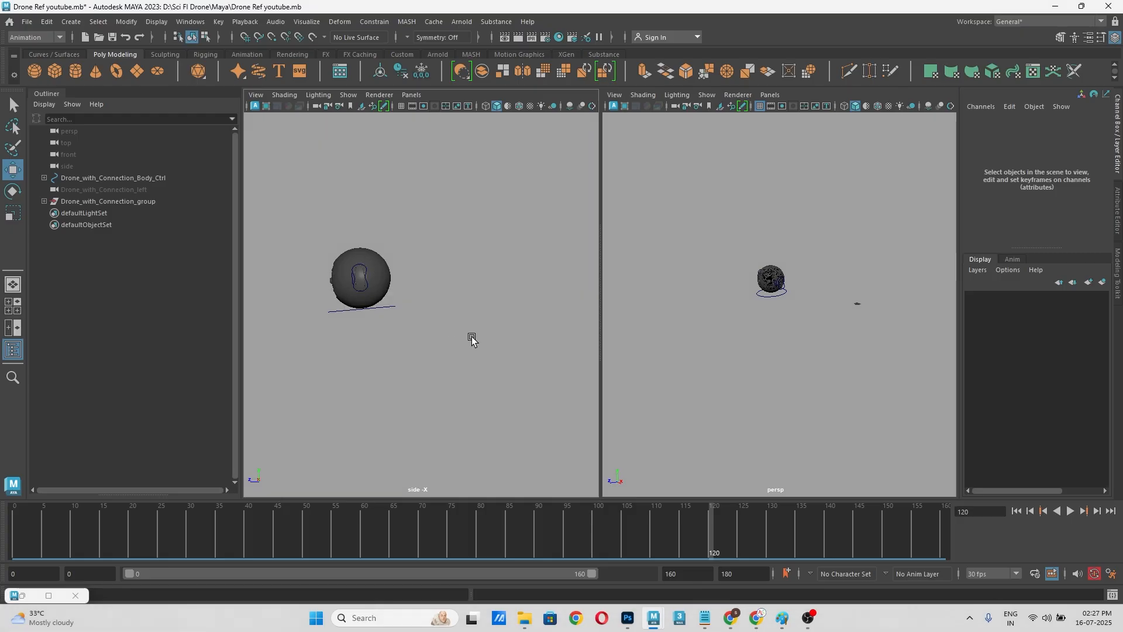
key(space)
scroll(522, 331, down, 5)
drag(582, 528, 740, 525)
click(542, 310)
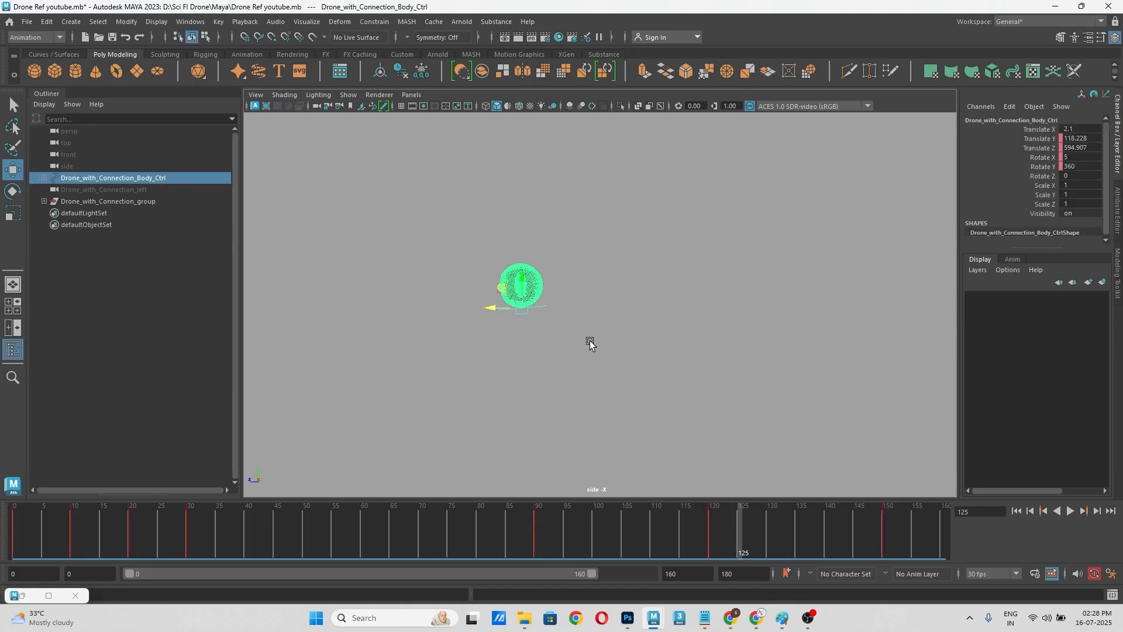
click(710, 528)
drag(558, 286, 558, 295)
key(s)
drag(708, 533, 599, 525)
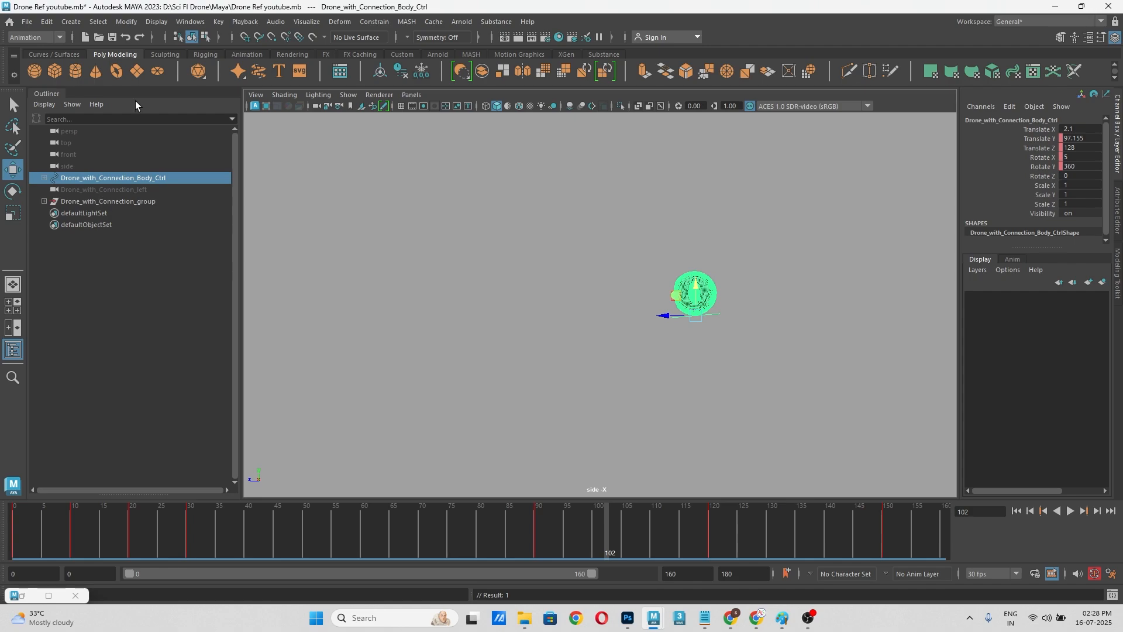
Step: Create a polygon cube at the origin and scale it up uniformly to about 210
click(55, 71)
key(r)
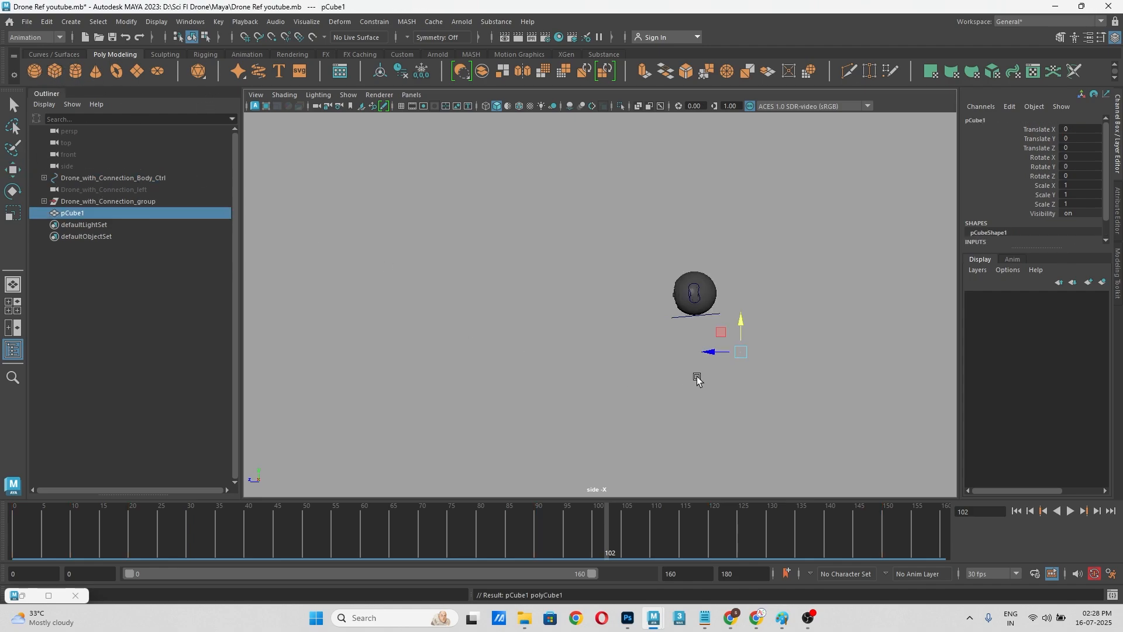
drag(738, 353, 805, 414)
key(w)
Step: Stretch the cube along Z into a long block beneath the drone's flight path and move it to a Translate Z of about 302
key(r)
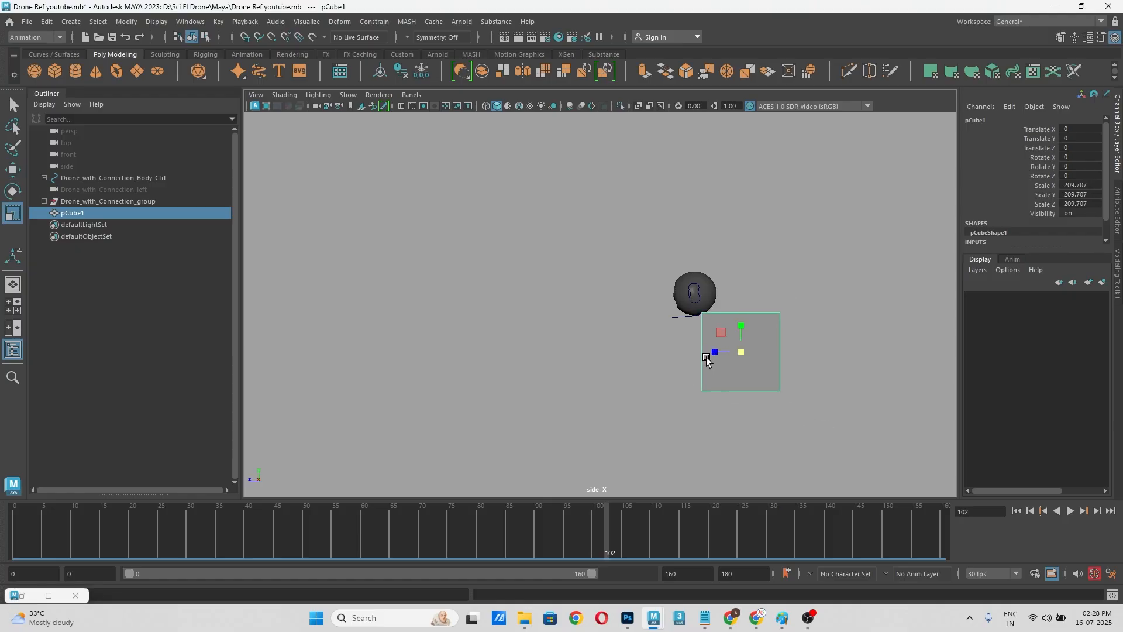
drag(707, 358, 489, 351)
key(w)
drag(718, 354, 602, 368)
Step: Scrub and play the flight against the block in the side view, stopping on frame 150
drag(598, 507, 936, 524)
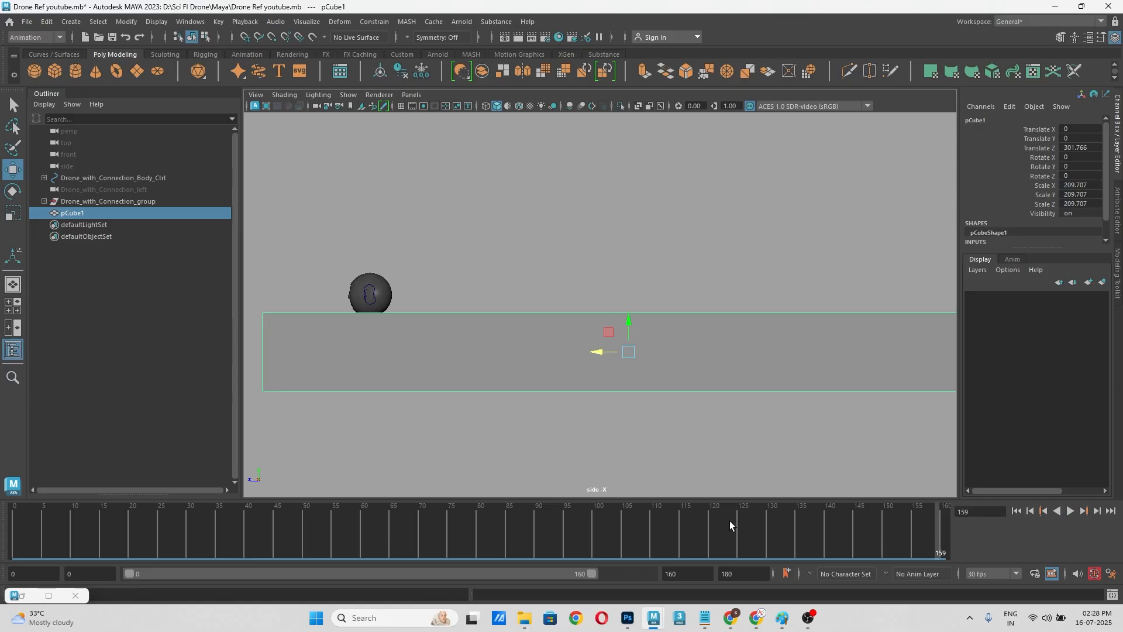
key(alt+v)
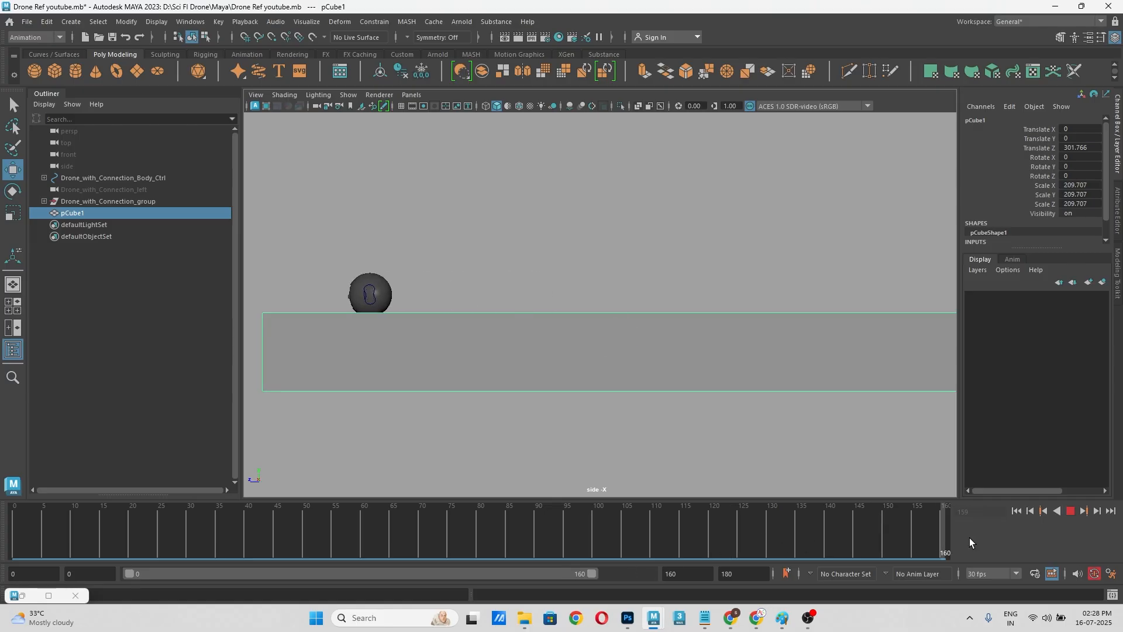
click(884, 537)
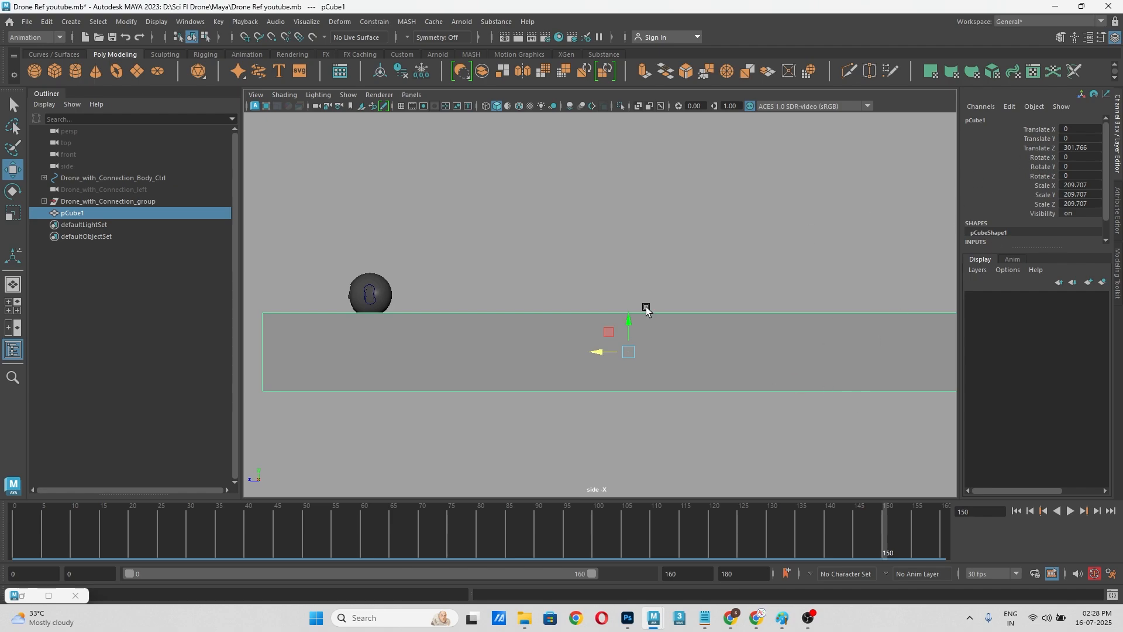
drag(629, 331, 630, 325)
key(ctrl+z)
drag(629, 332, 568, 369)
key(ctrl+z)
Step: Hide the long block
click(417, 290)
click(93, 215)
key(ctrl+h)
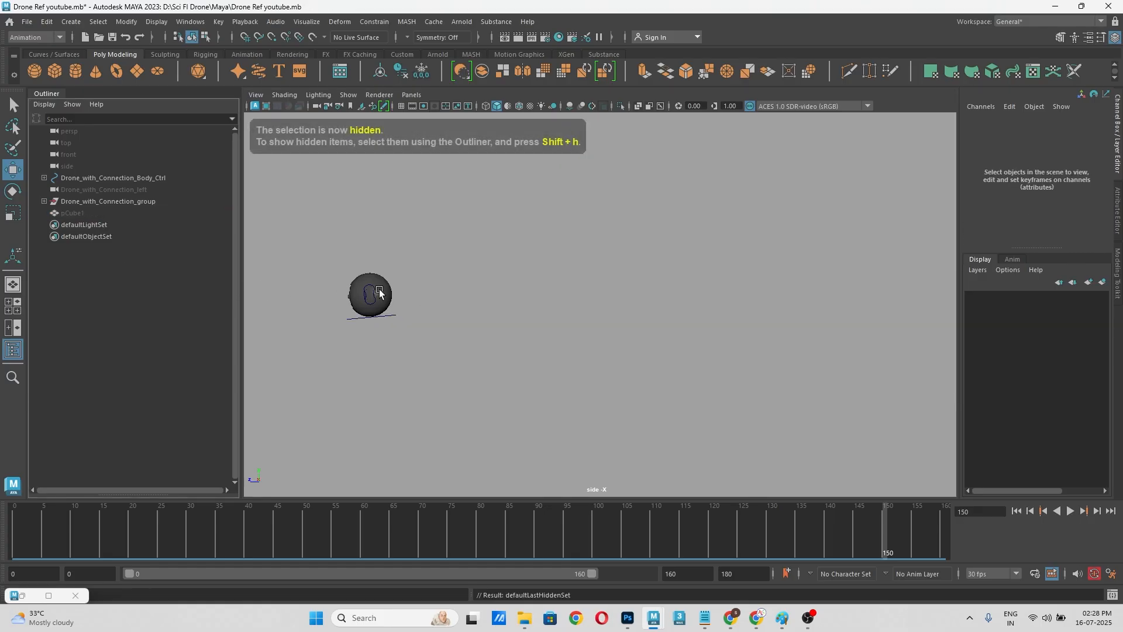
Step: Raise the drone's body control to a Translate Y of about 167 on frame 150 and key that channel
click(393, 317)
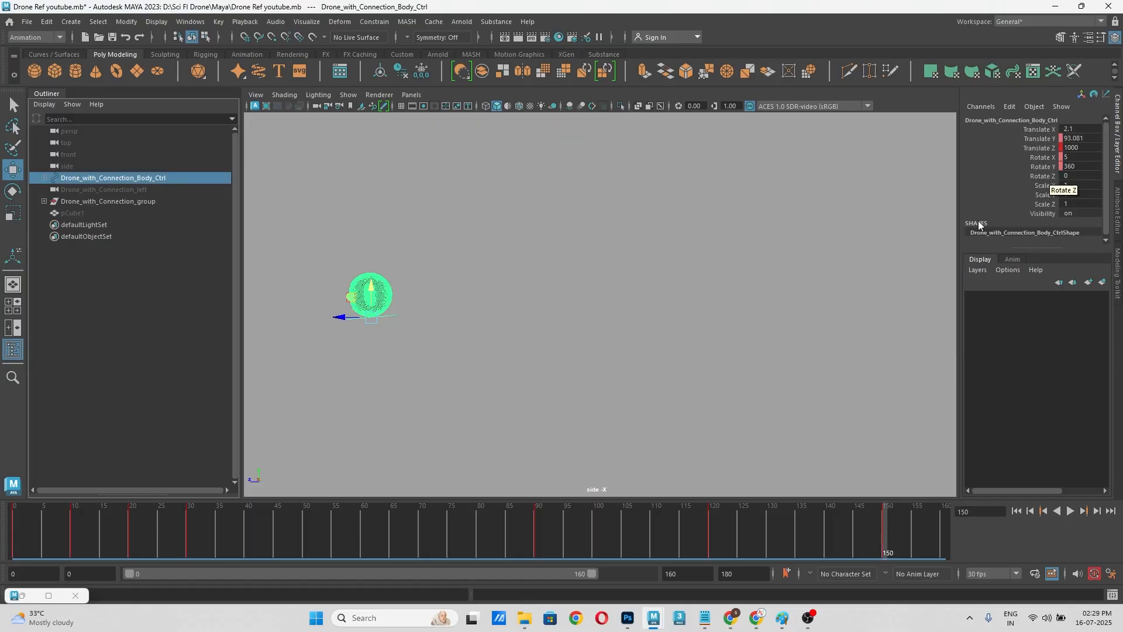
click(709, 541)
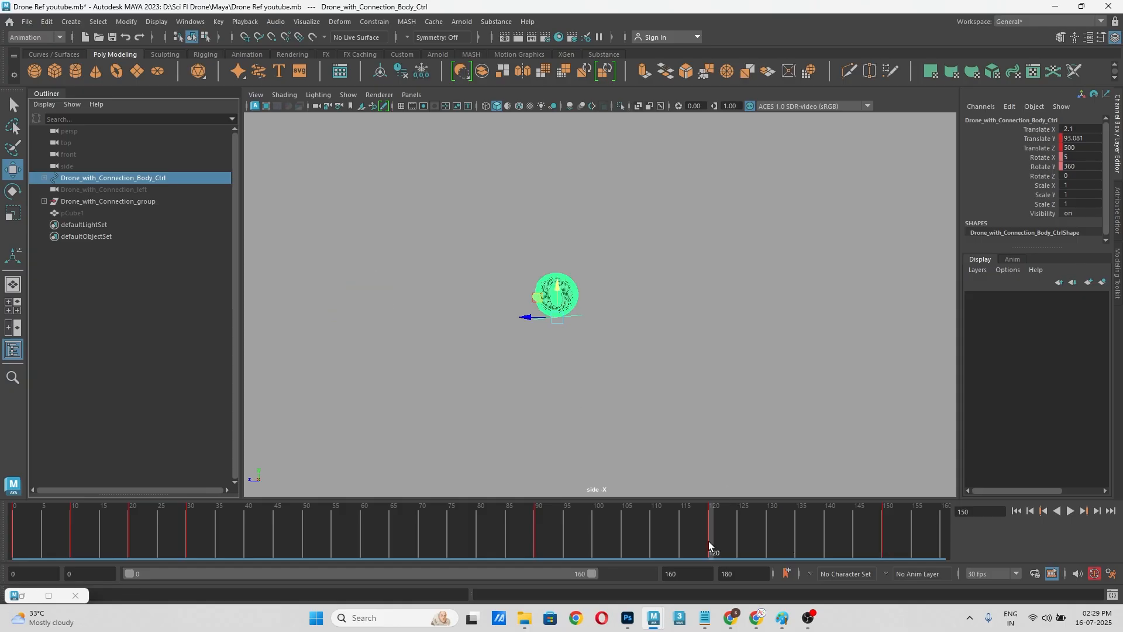
drag(707, 541, 884, 545)
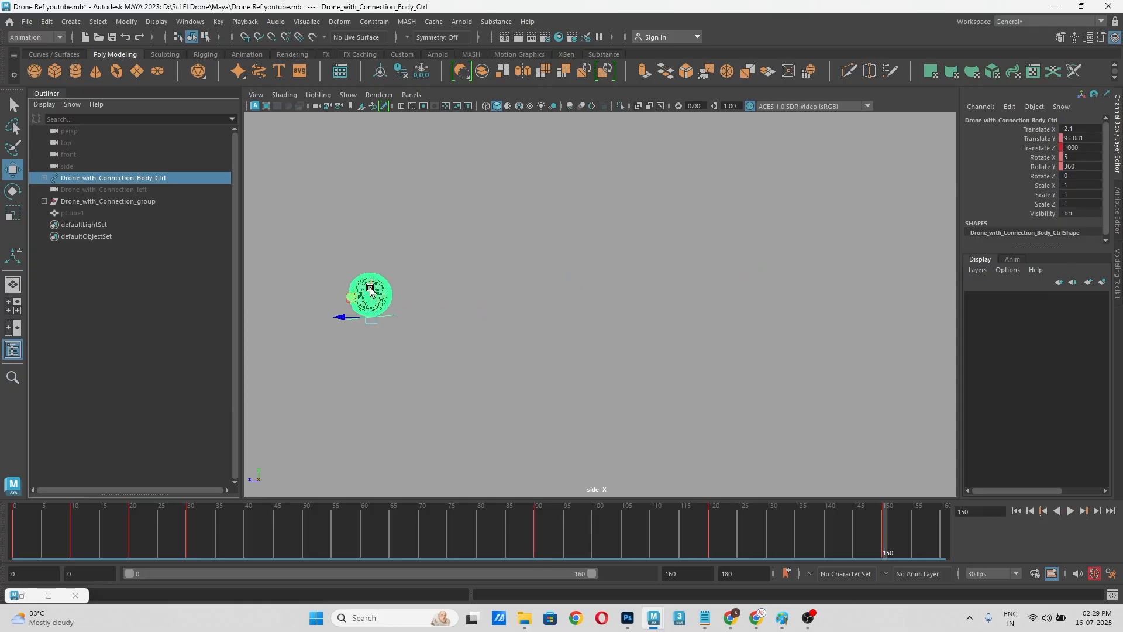
drag(371, 290, 368, 263)
click(1046, 139)
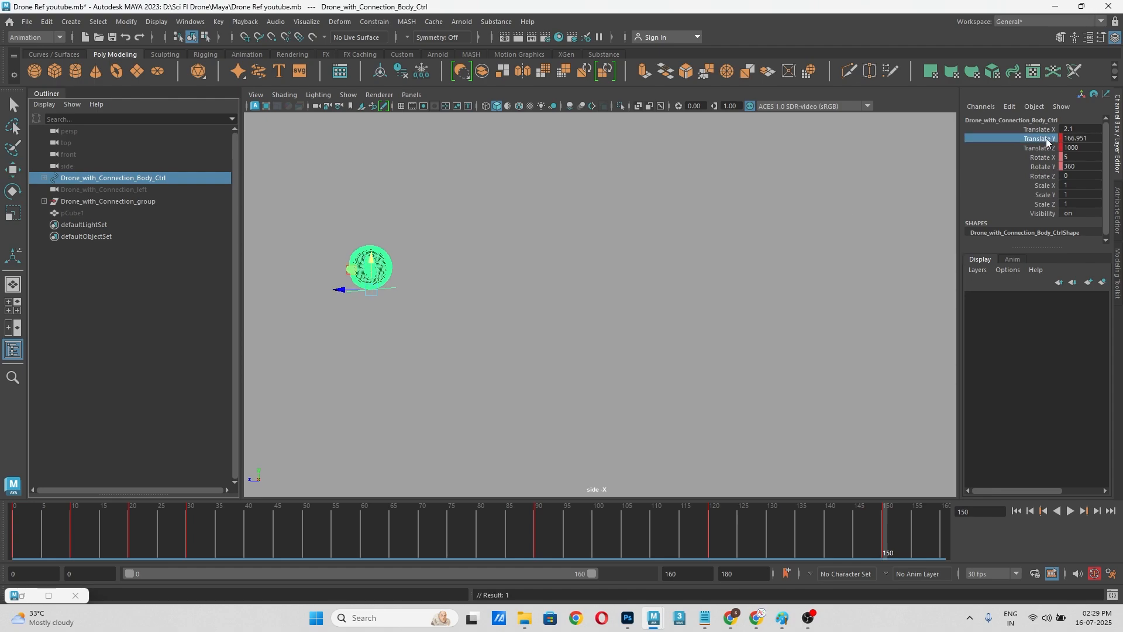
right_click(1045, 138)
click(1013, 162)
Step: Unhide the long block and scrub the timeline to compare the drone's height with it
drag(611, 522, 897, 487)
click(76, 213)
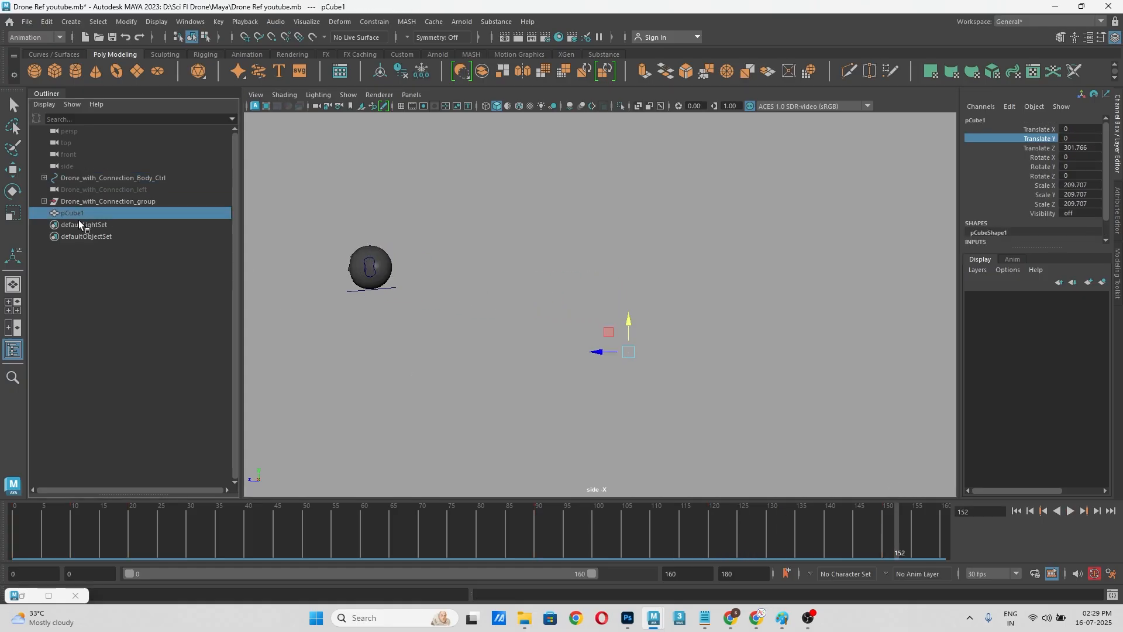
key(shift+h)
drag(650, 539, 536, 538)
drag(633, 532, 480, 545)
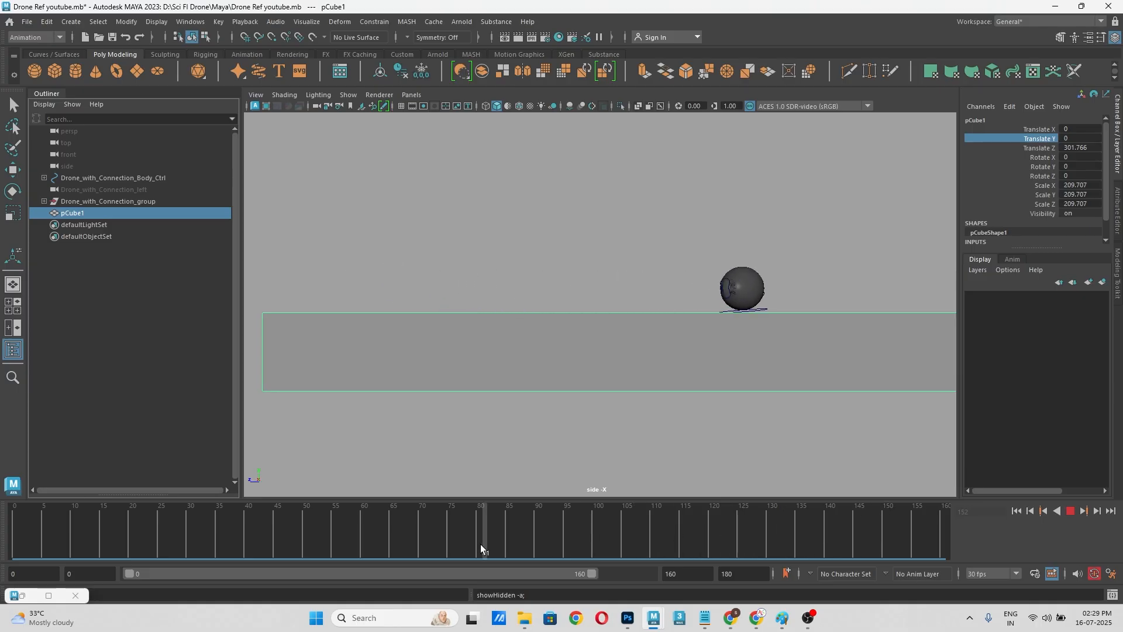
Step: Play back the drone's flight over the block twice in the side view
click(1065, 512)
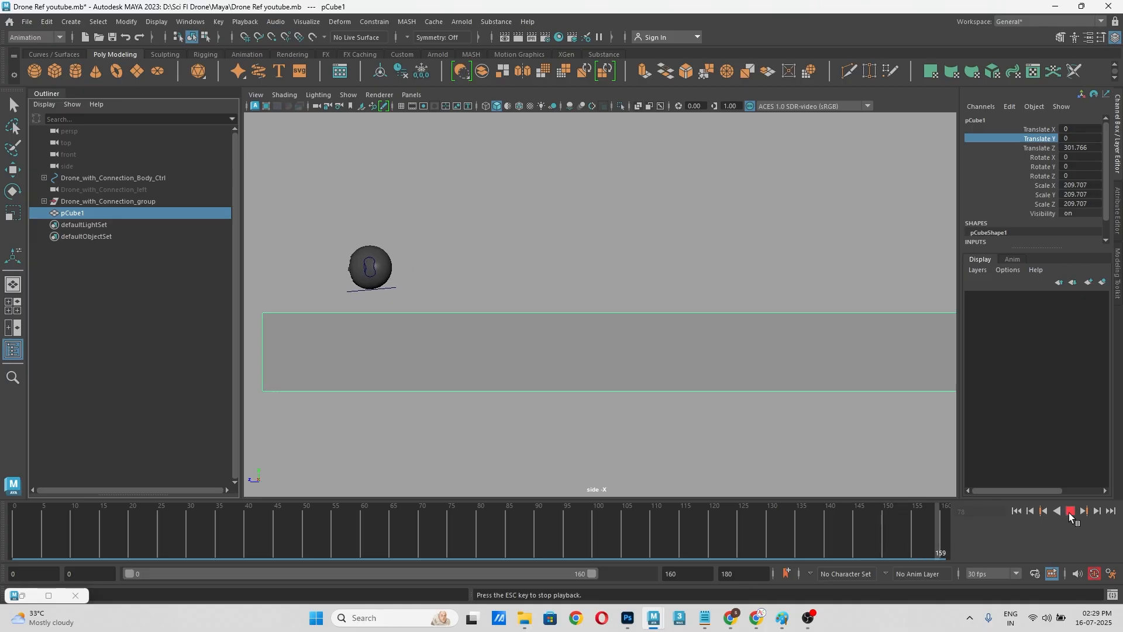
click(1067, 512)
drag(634, 555, 486, 553)
click(1070, 513)
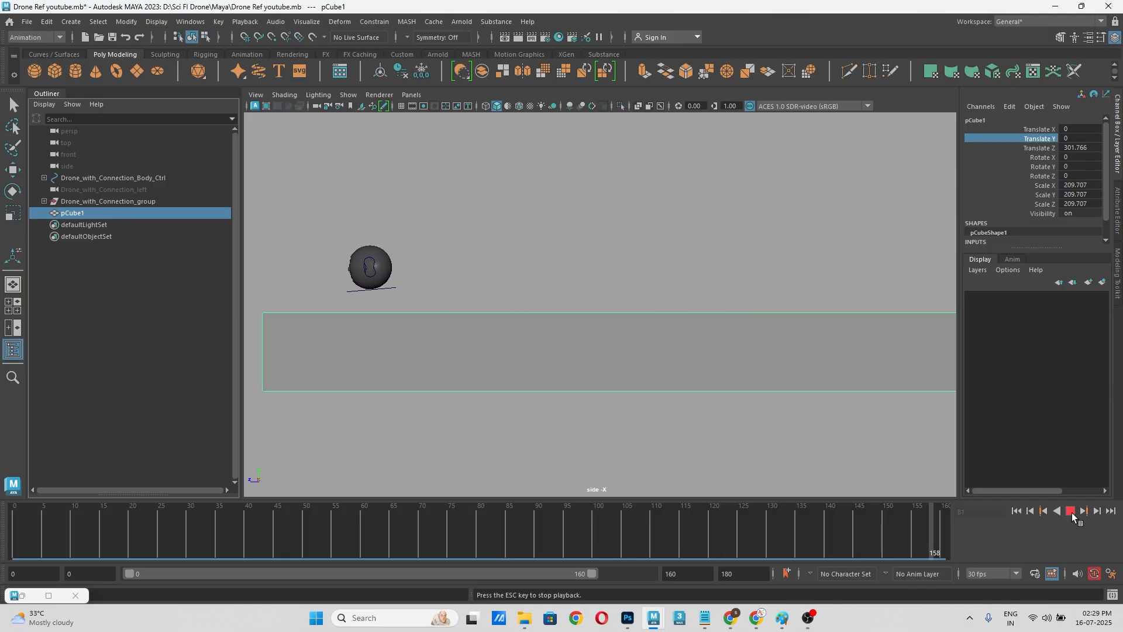
click(1071, 512)
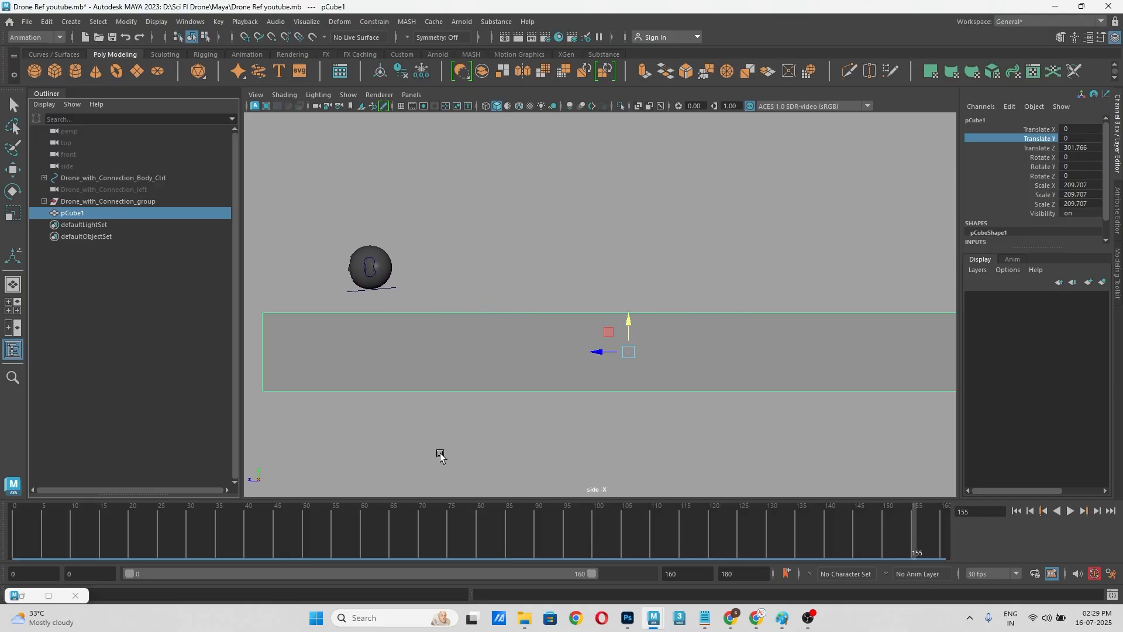
Step: Restore the Graph Editor, load the drone body control's curves in it and place the window over the side view
click(48, 595)
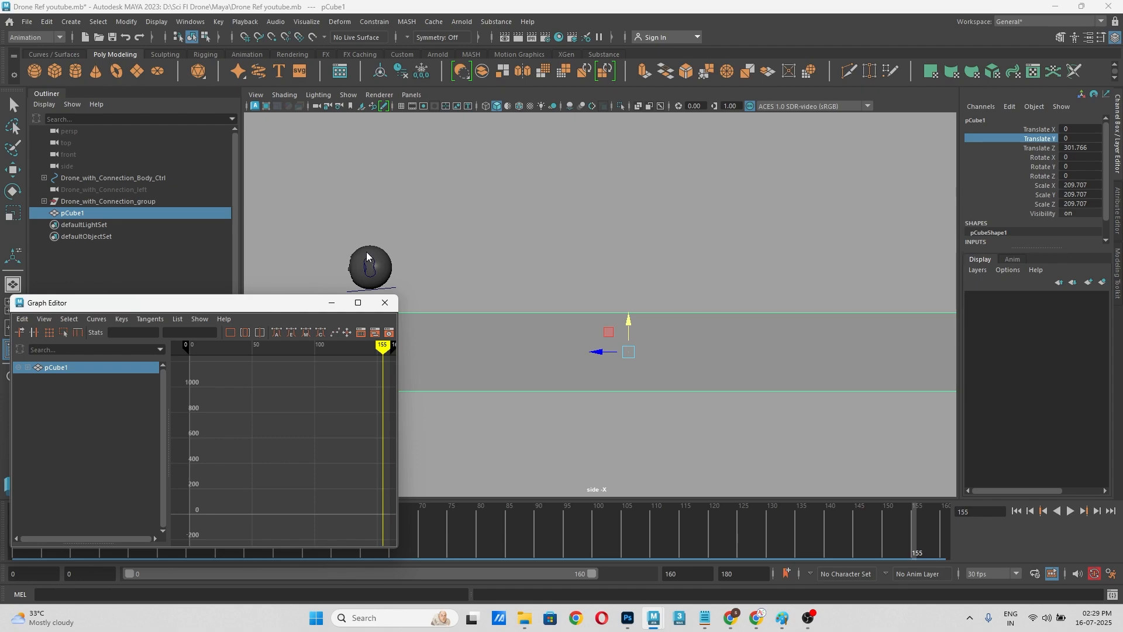
click(393, 290)
click(390, 289)
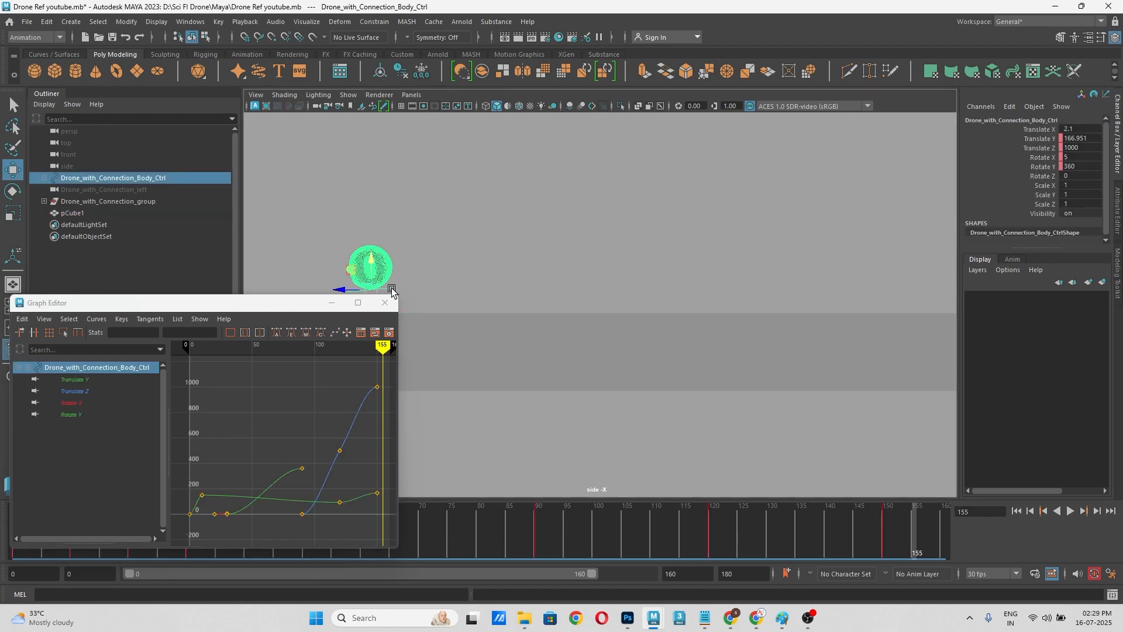
drag(286, 302, 656, 173)
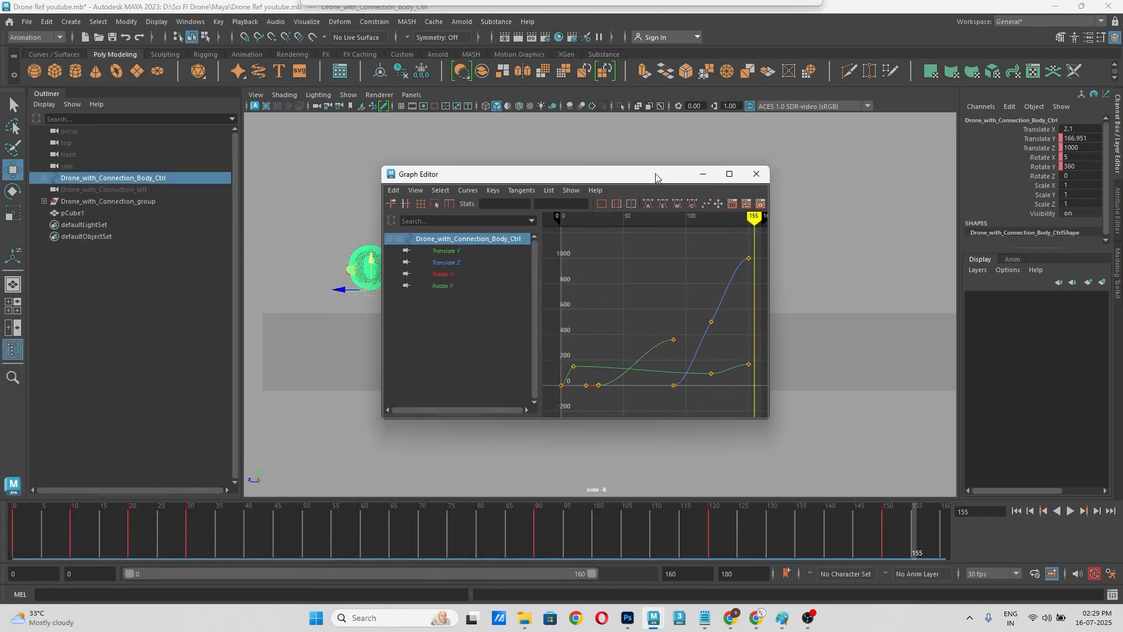
double_click(1074, 148)
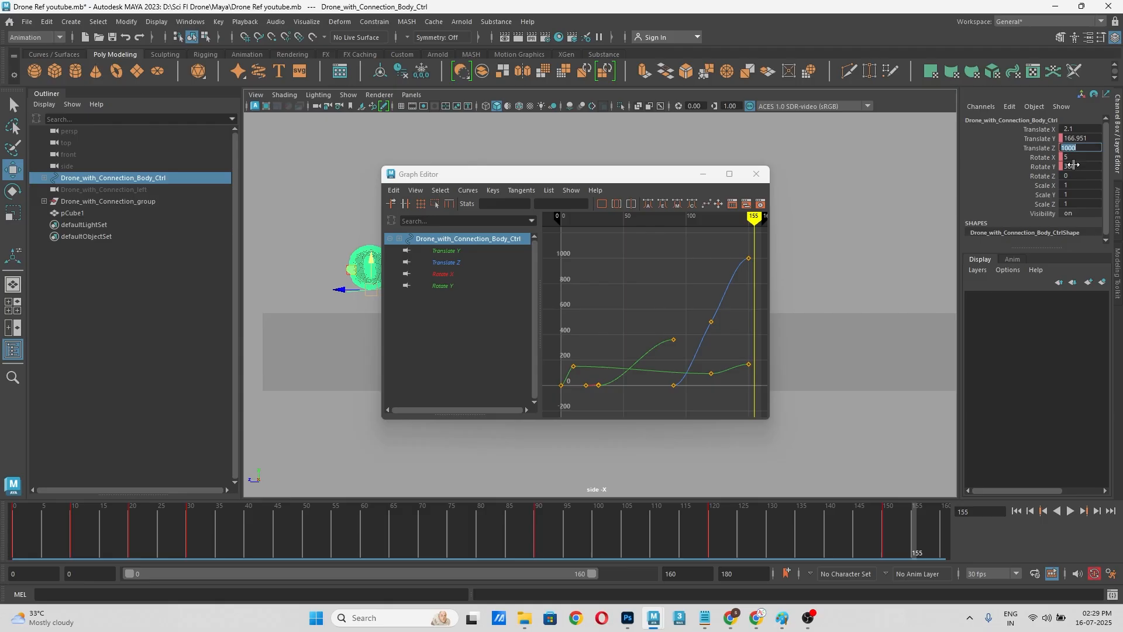
click(1040, 139)
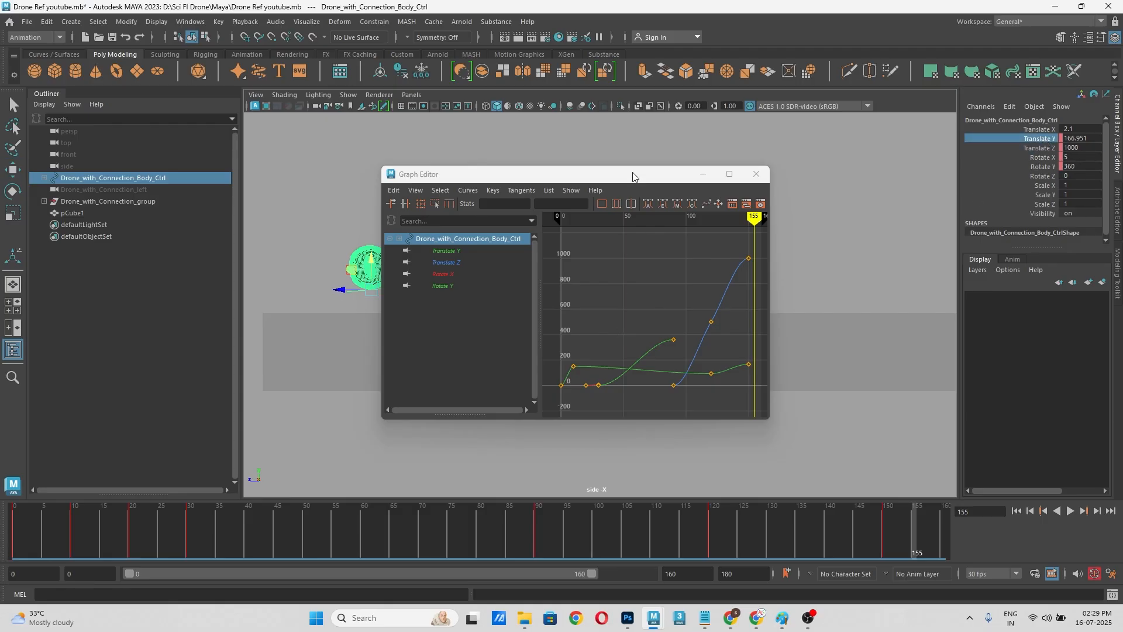
drag(633, 174, 711, 128)
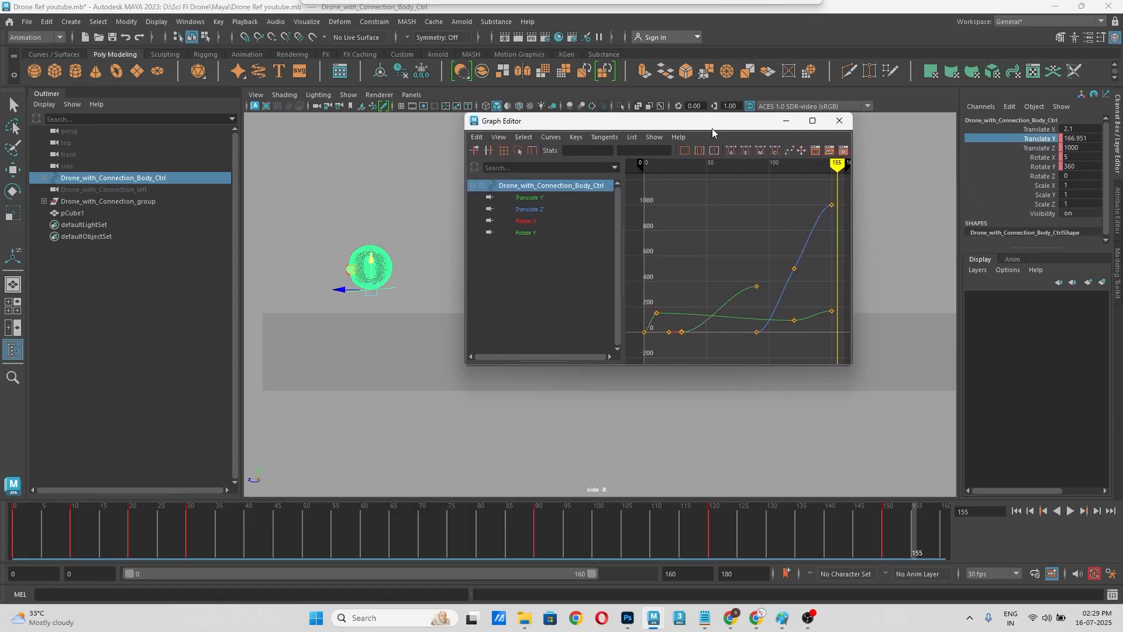
Step: Give all keys of the body control's Translate Z curve weighted, linear tangents and scrub the flight up to frame 122
click(530, 209)
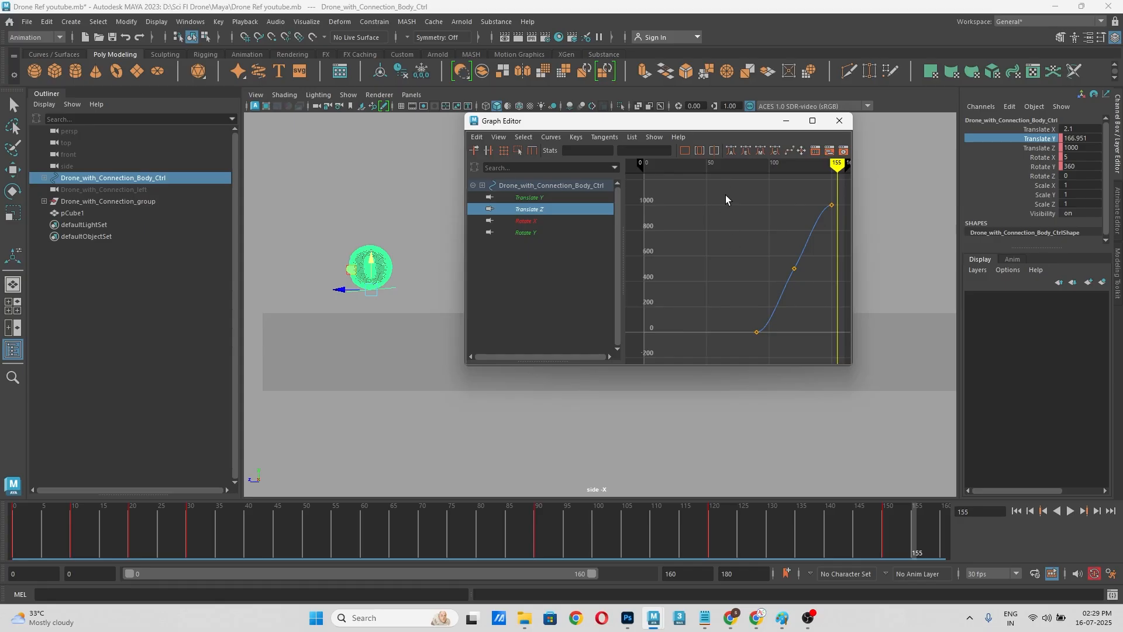
drag(726, 195, 839, 358)
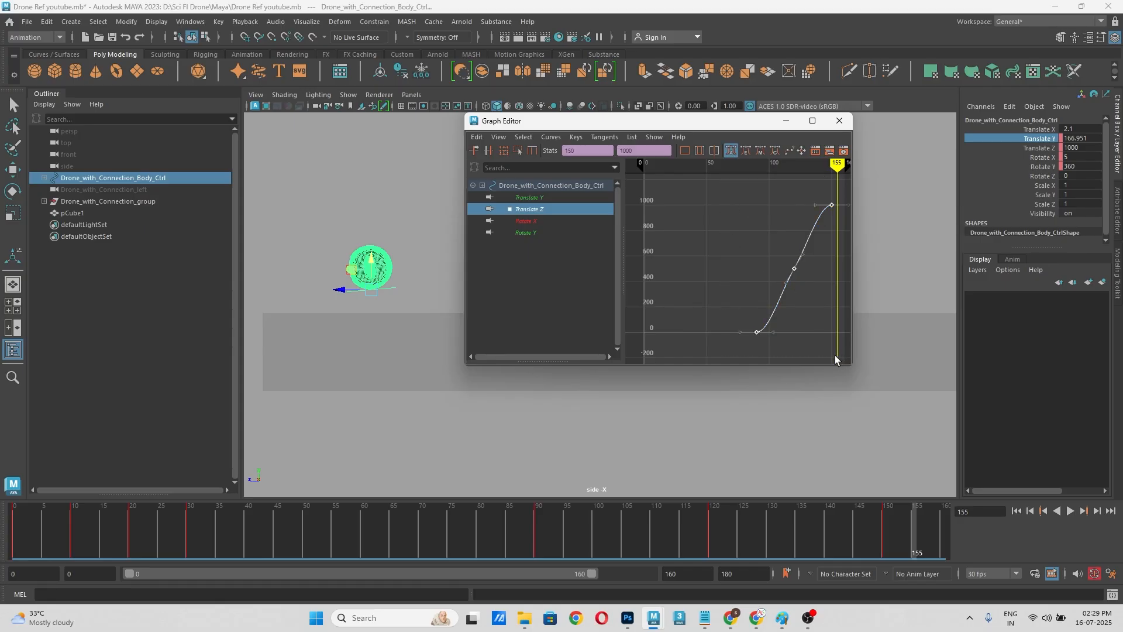
click(551, 137)
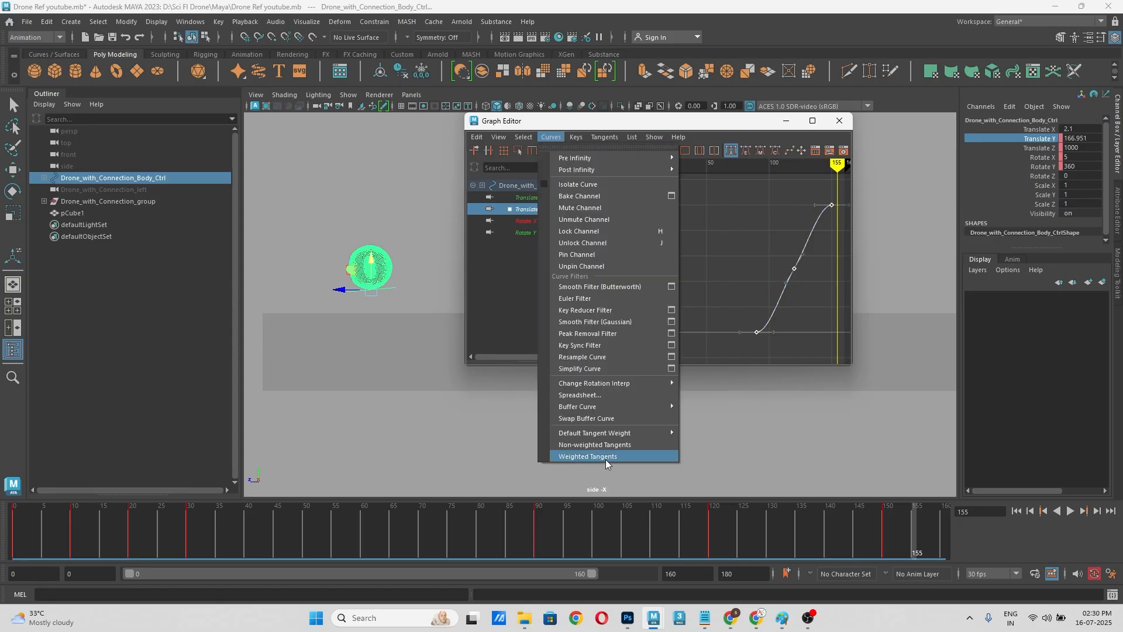
click(585, 455)
click(577, 137)
mouse_move(600, 138)
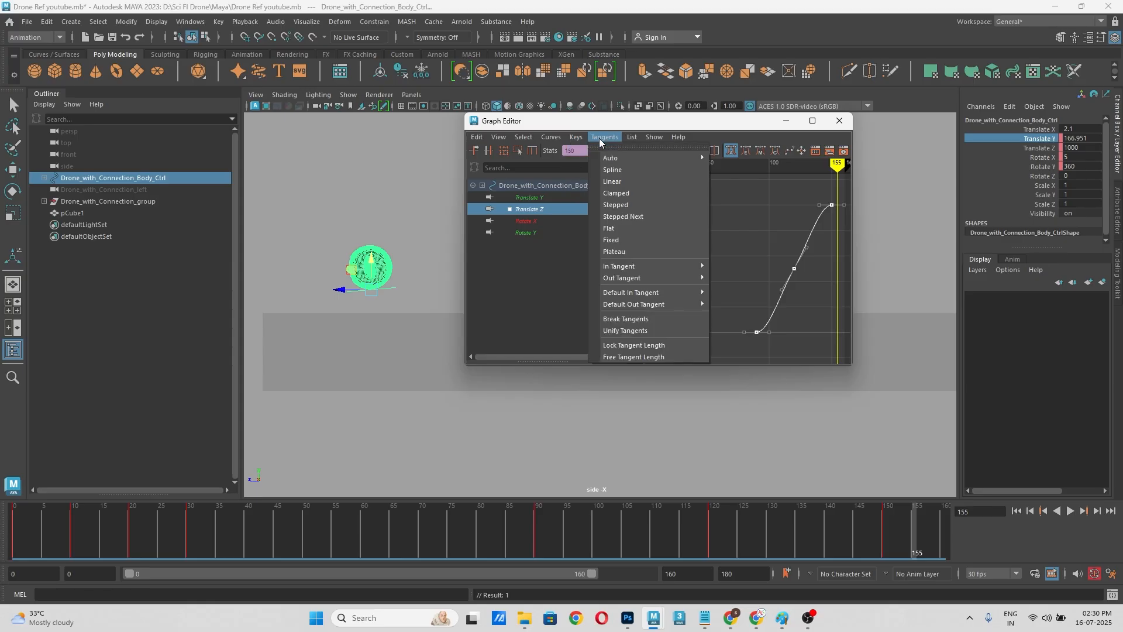
click(614, 181)
click(689, 314)
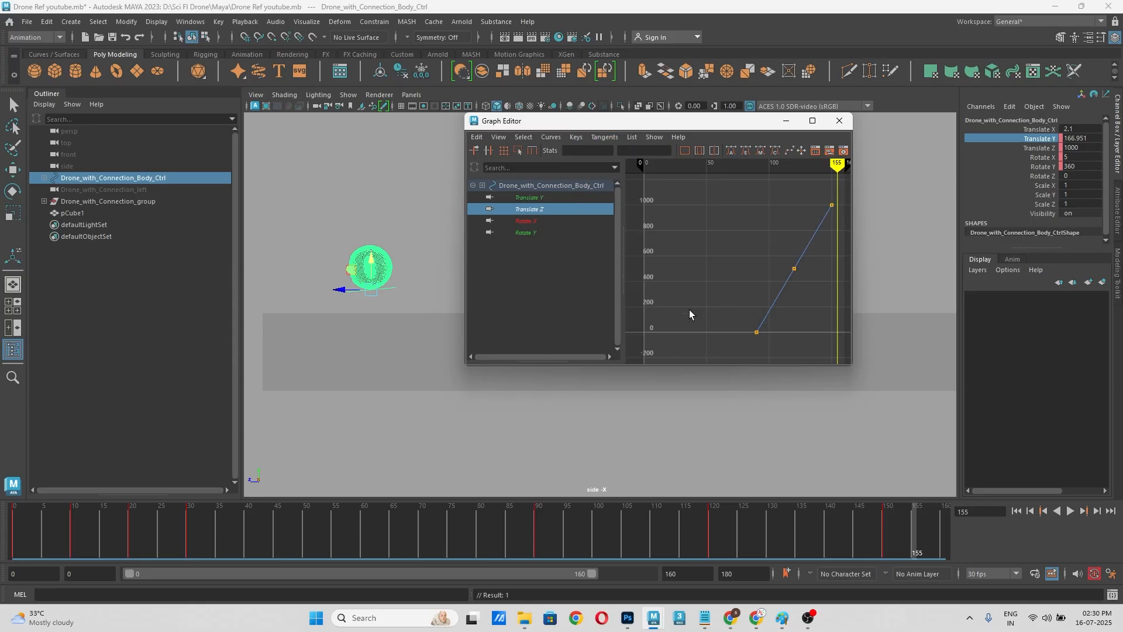
drag(440, 534, 725, 520)
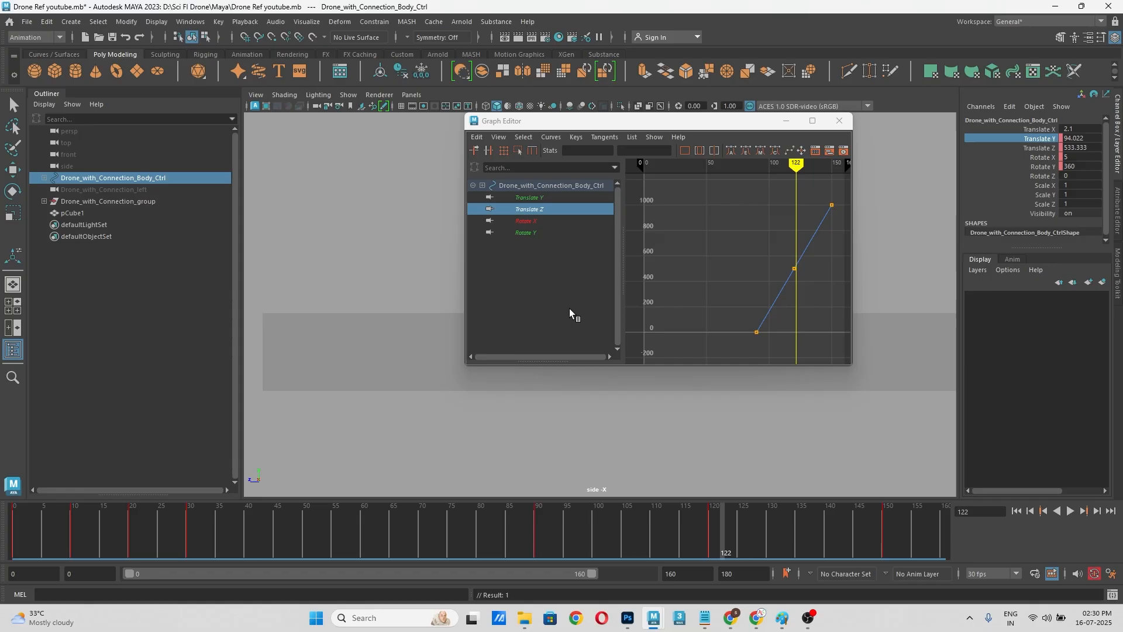
Step: Set the tangents of all keys on the body control's Rotate X curve to Spline
click(544, 220)
drag(713, 189, 648, 386)
click(605, 137)
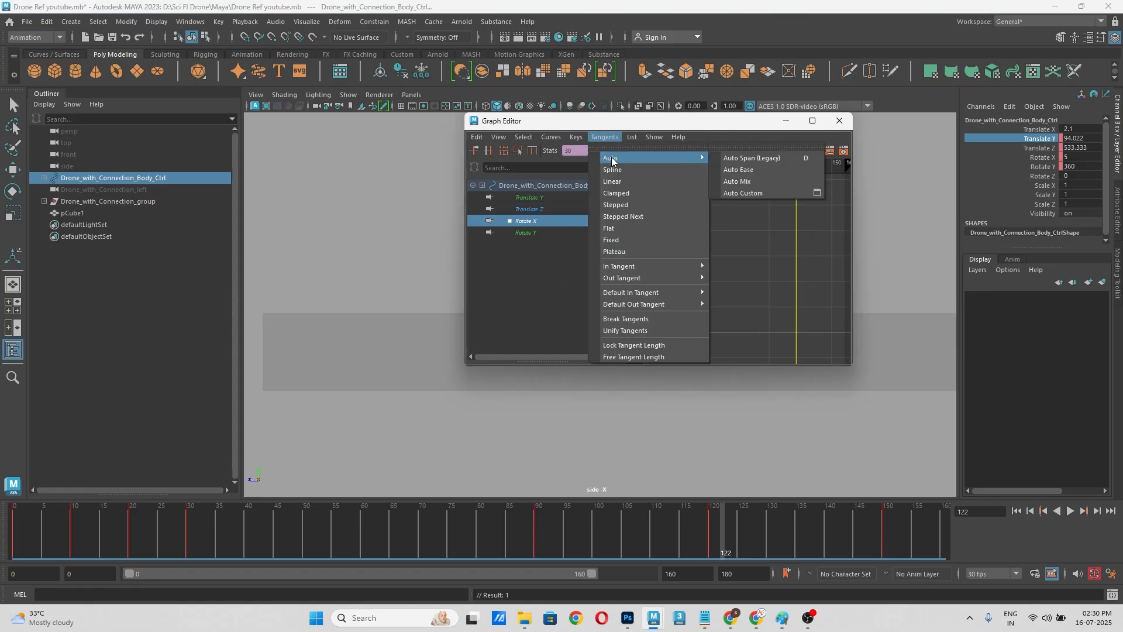
click(613, 170)
Step: Give both keys of the body control's Rotate Y curve weighted, linear tangents
click(545, 233)
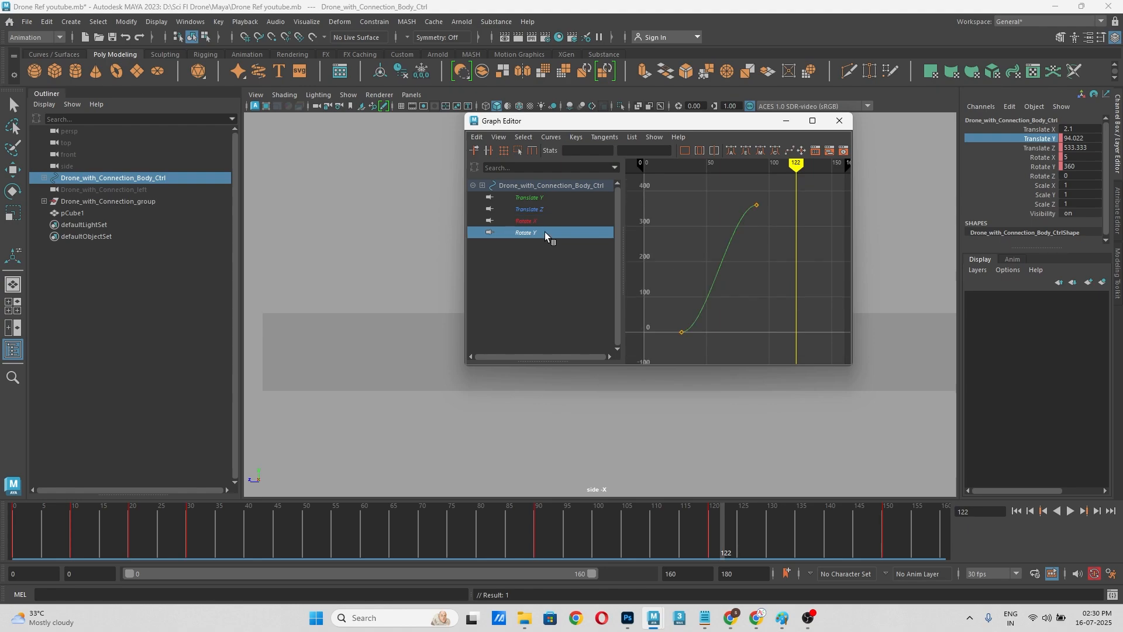
drag(784, 194, 666, 372)
click(604, 137)
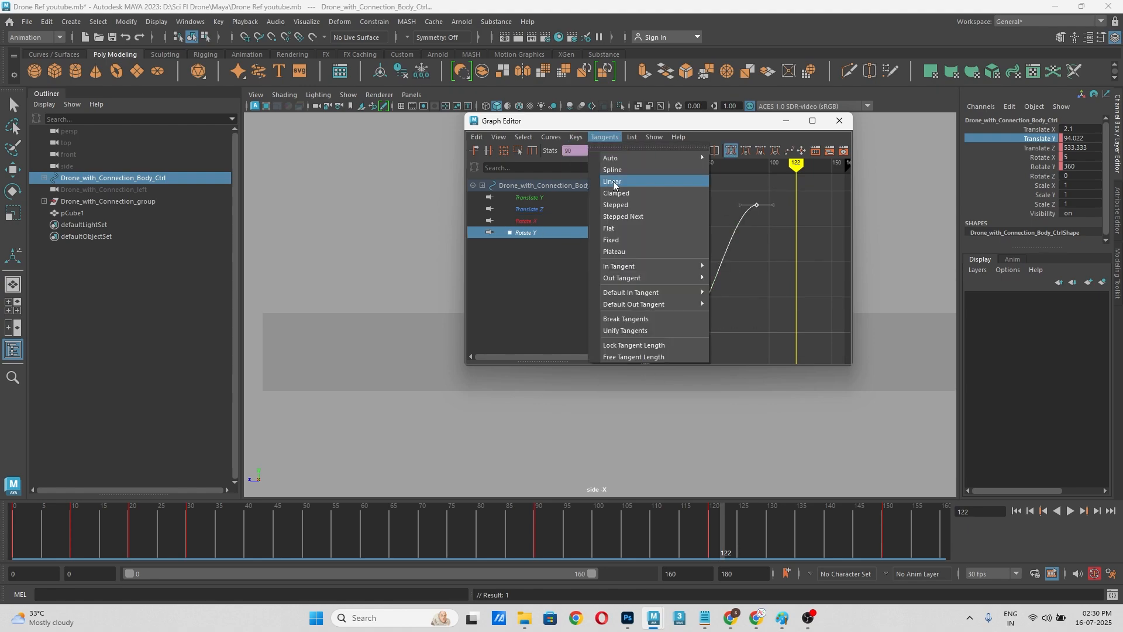
mouse_move(549, 137)
click(581, 459)
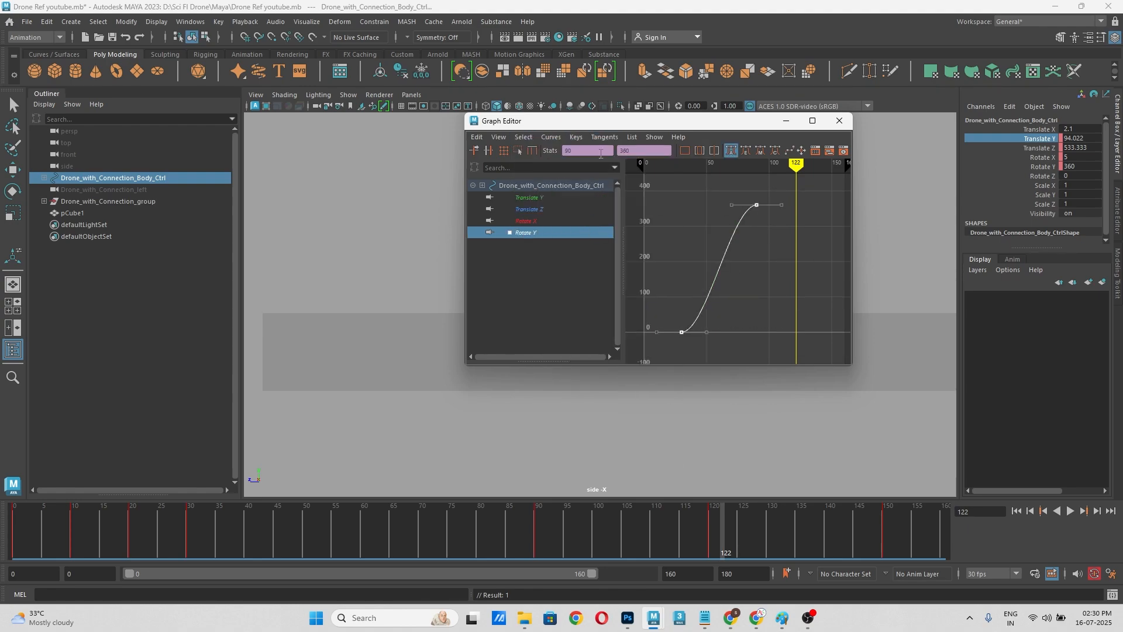
click(604, 137)
click(619, 184)
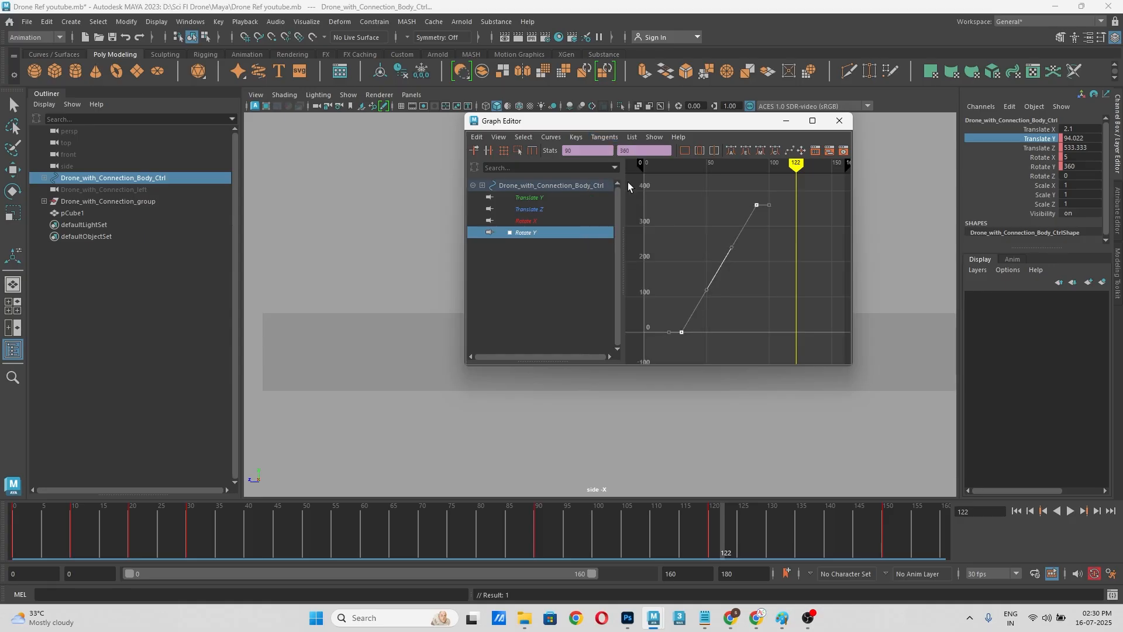
Step: Delete all keys of the body control's Translate Y curve after reviewing the flight in the side view, and close the Graph Editor
drag(694, 126, 210, 191)
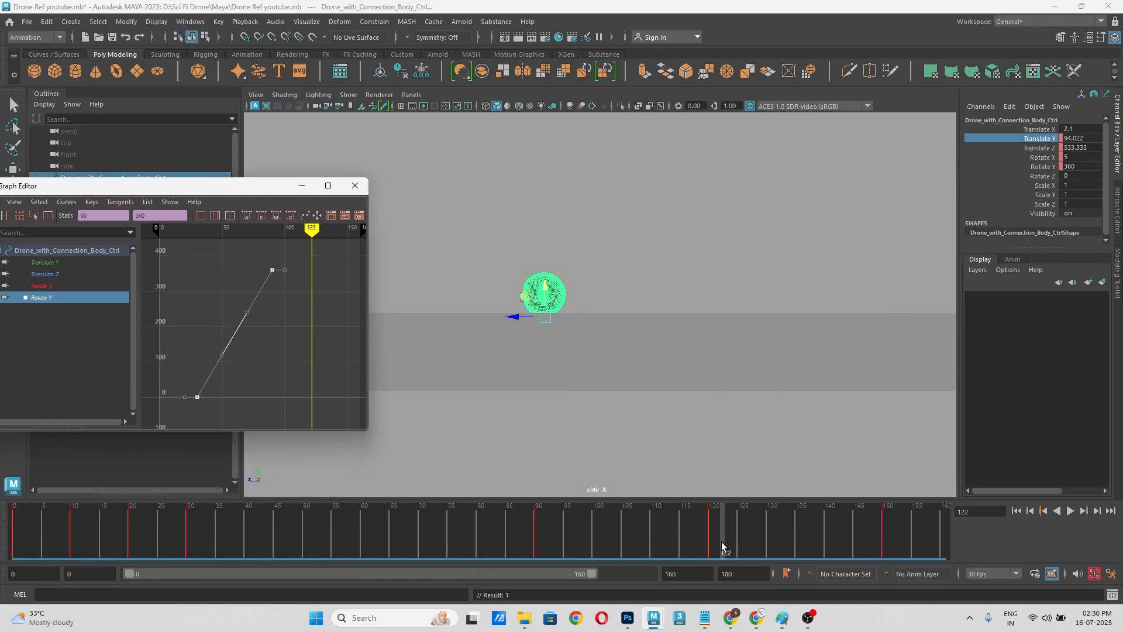
drag(720, 544, 531, 546)
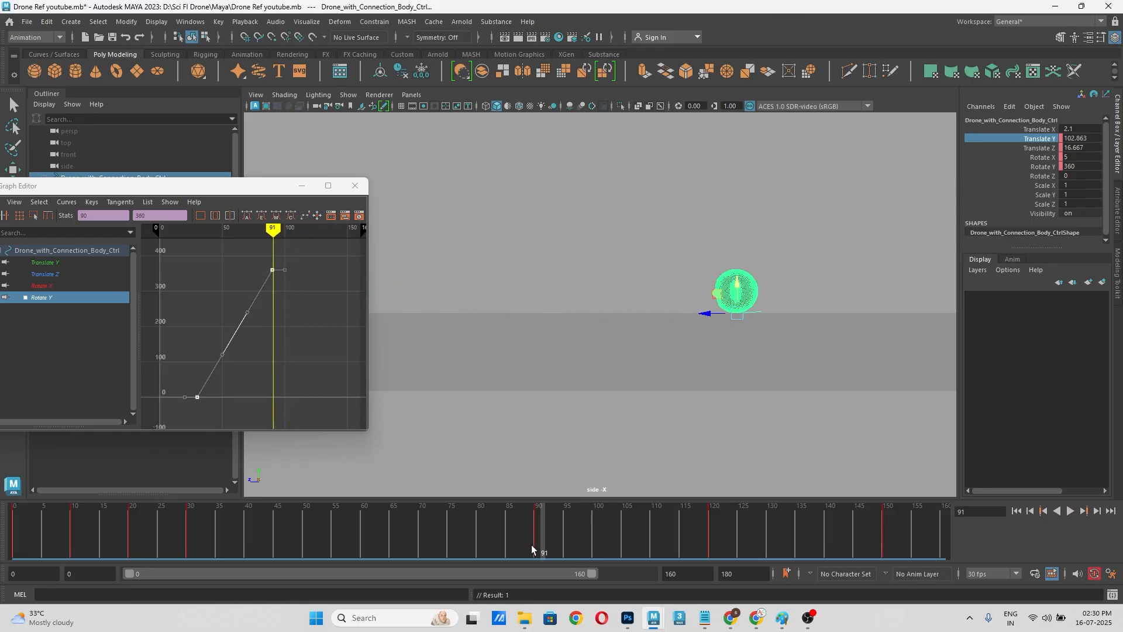
click(68, 261)
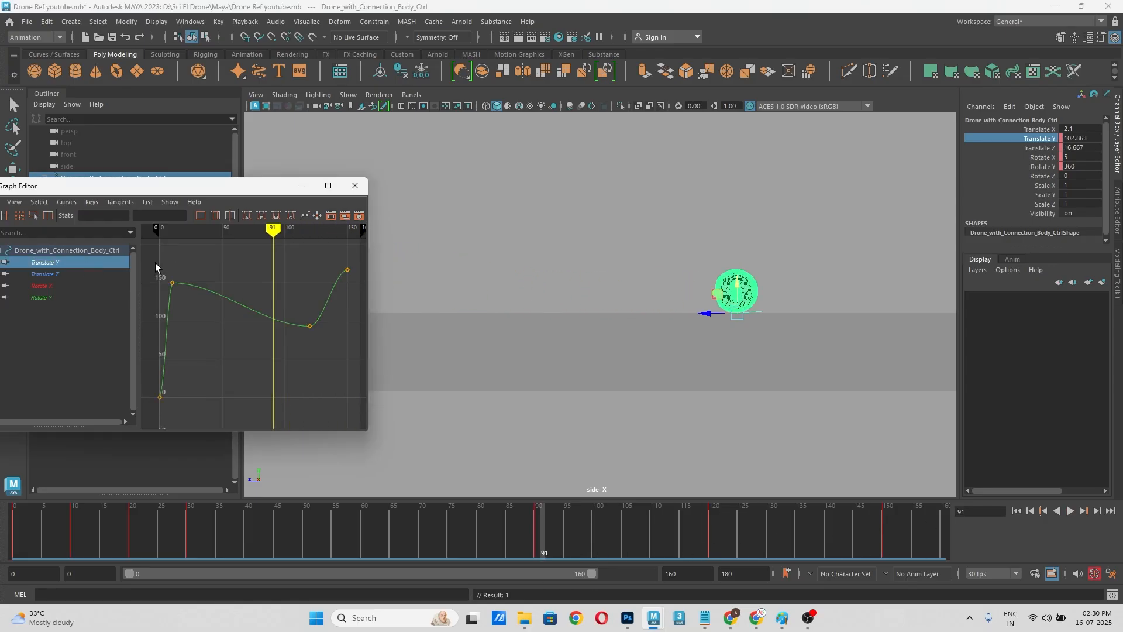
drag(156, 265, 367, 416)
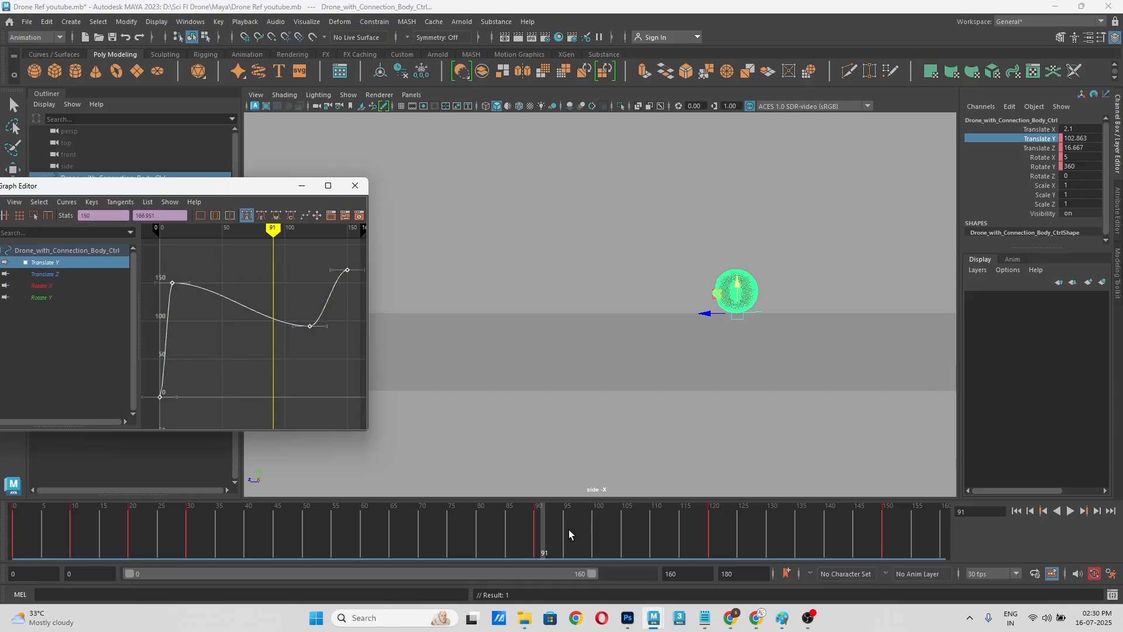
drag(568, 528, 781, 541)
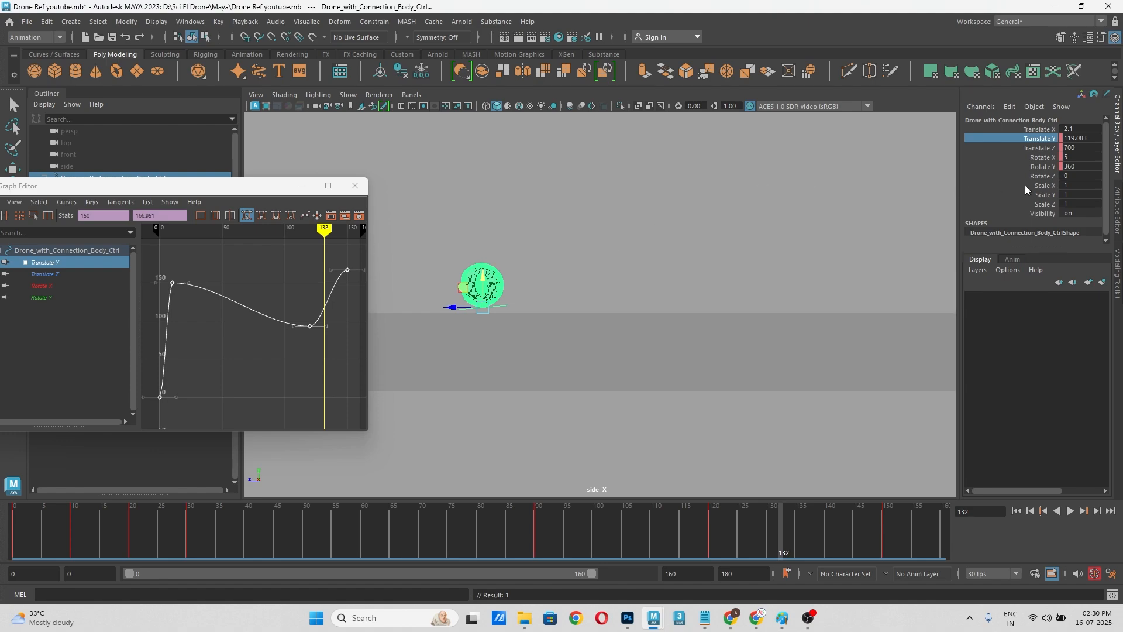
click(1001, 185)
key(alt+v)
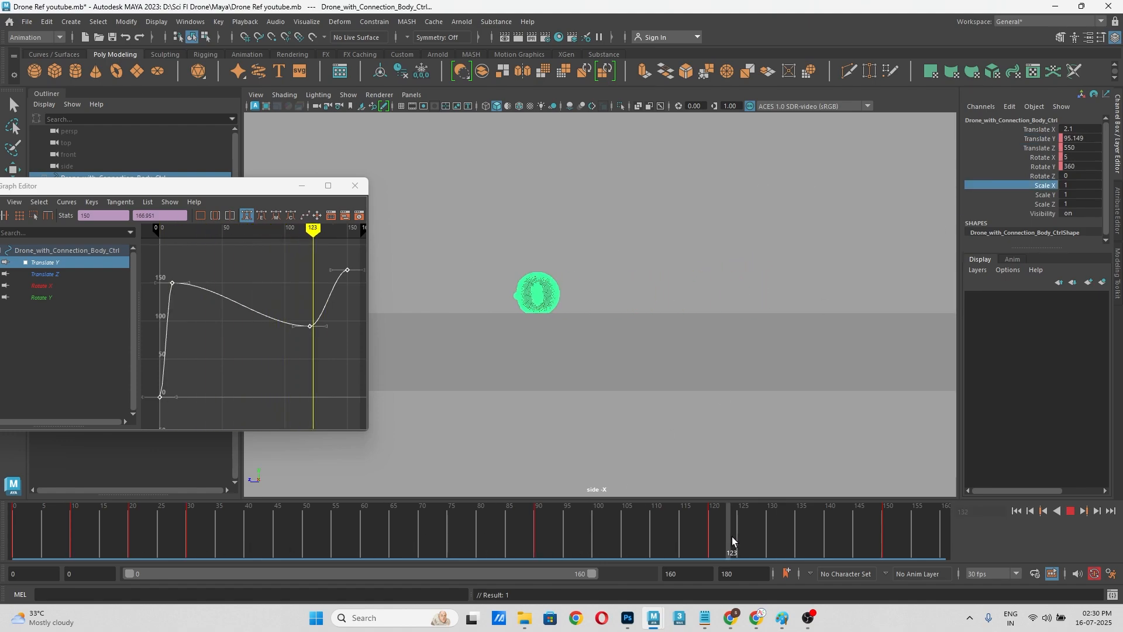
drag(523, 542, 190, 548)
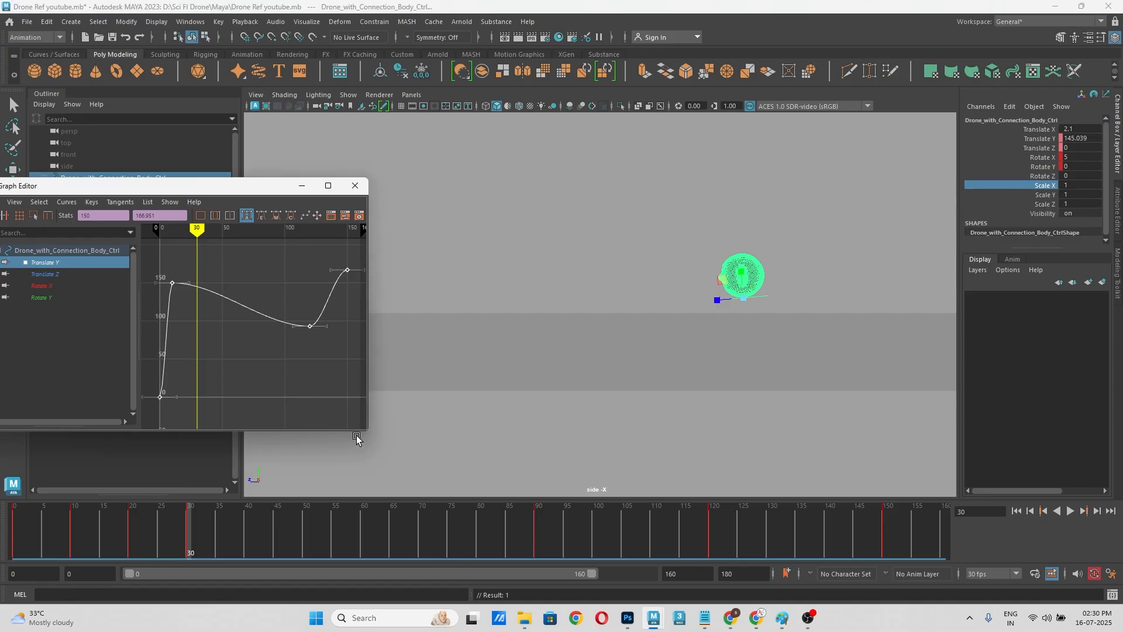
key(Delete)
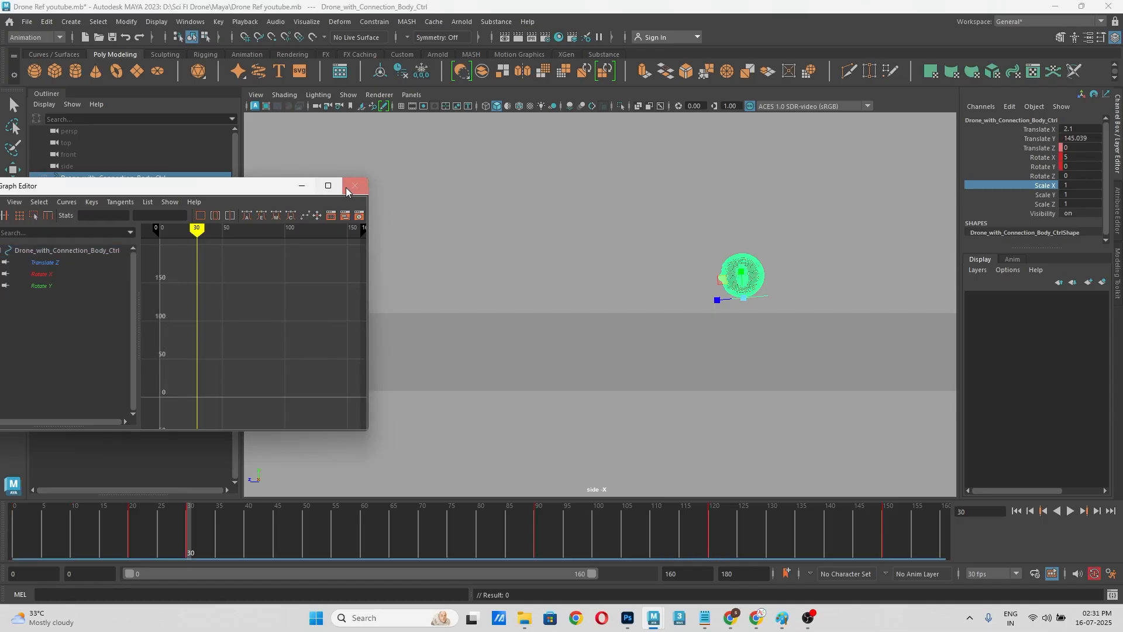
click(353, 186)
Step: Key only the body control's Translate Y channel at frames 90 and 150
drag(500, 559, 539, 538)
drag(606, 530, 539, 542)
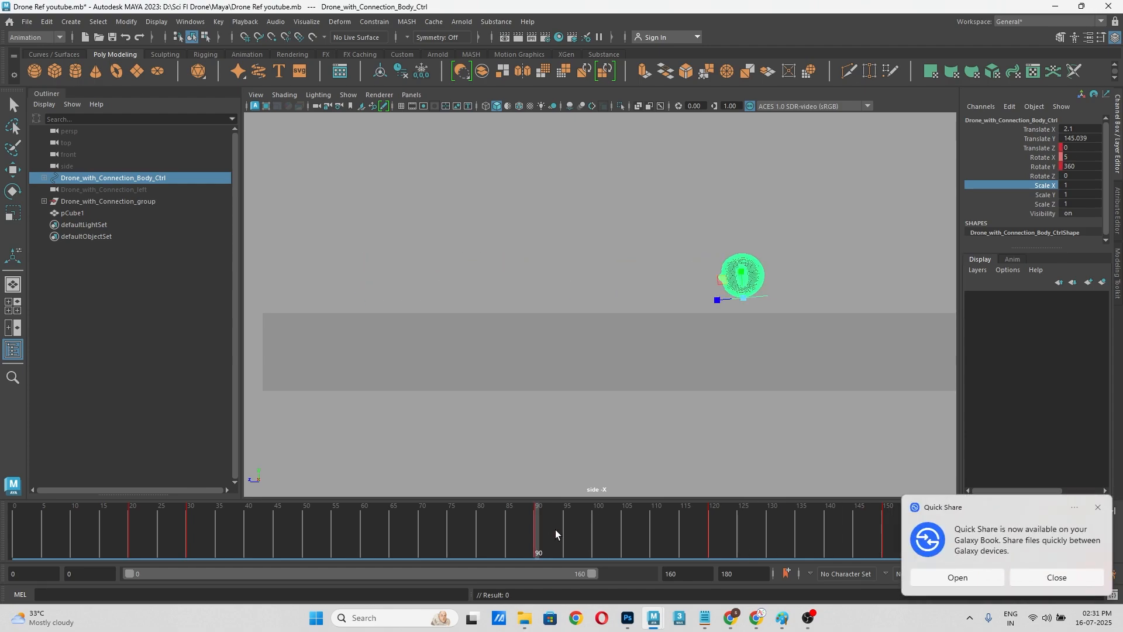
click(1034, 138)
right_click(1034, 141)
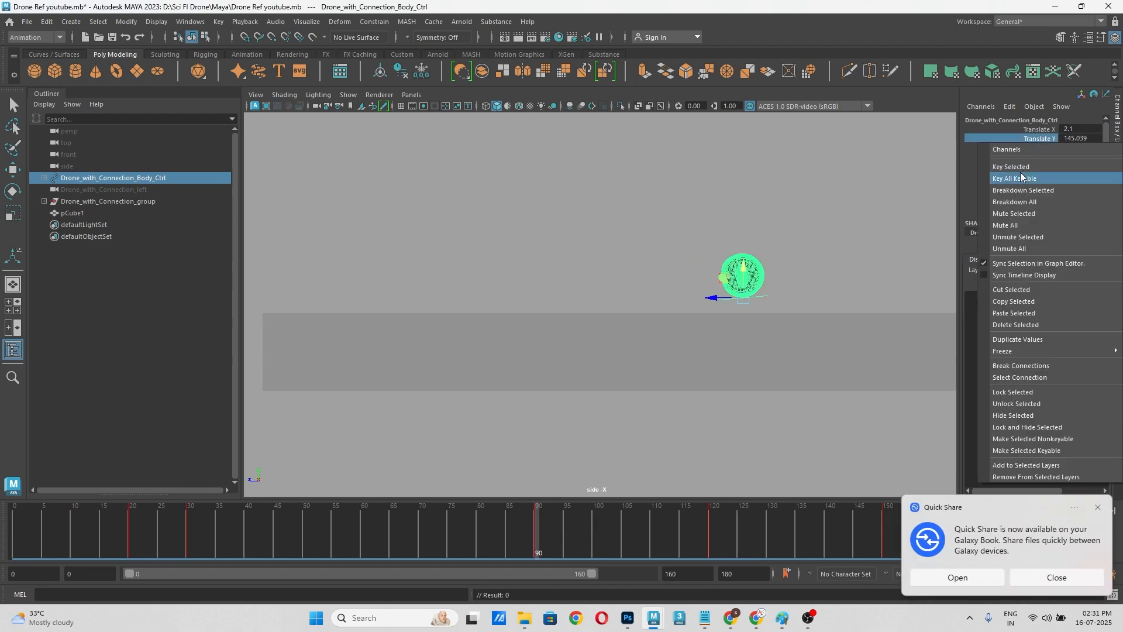
click(1019, 166)
drag(558, 533, 884, 524)
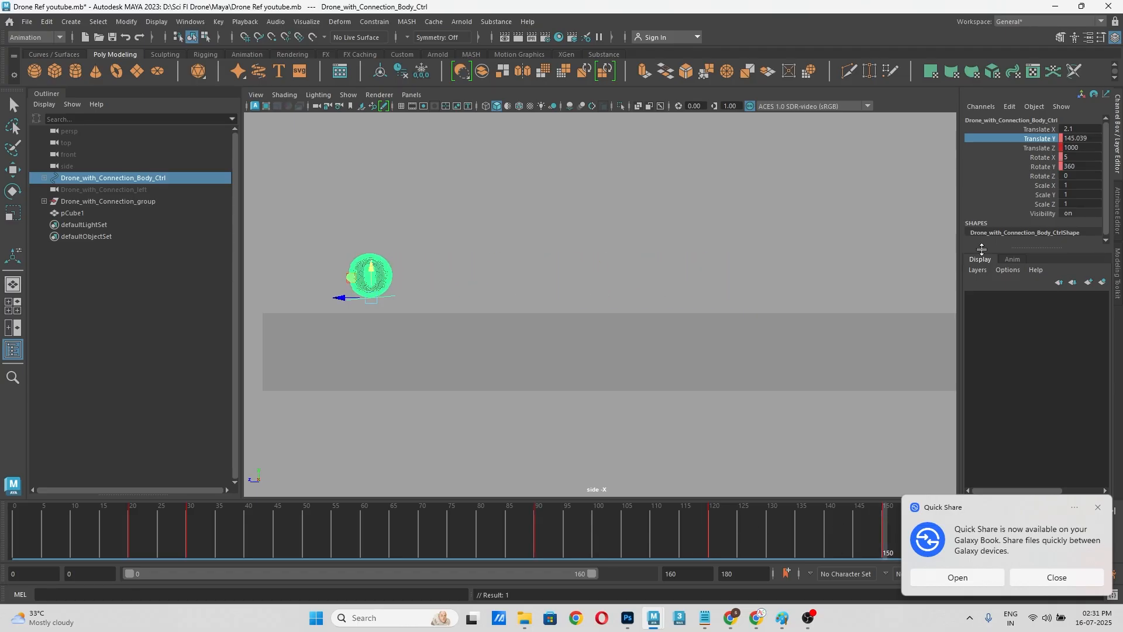
right_click(1028, 142)
click(1025, 162)
Step: At frame 120, lower the body control to a Translate Y of about 105.7, key that channel and dismiss the Quick Share notification
click(709, 532)
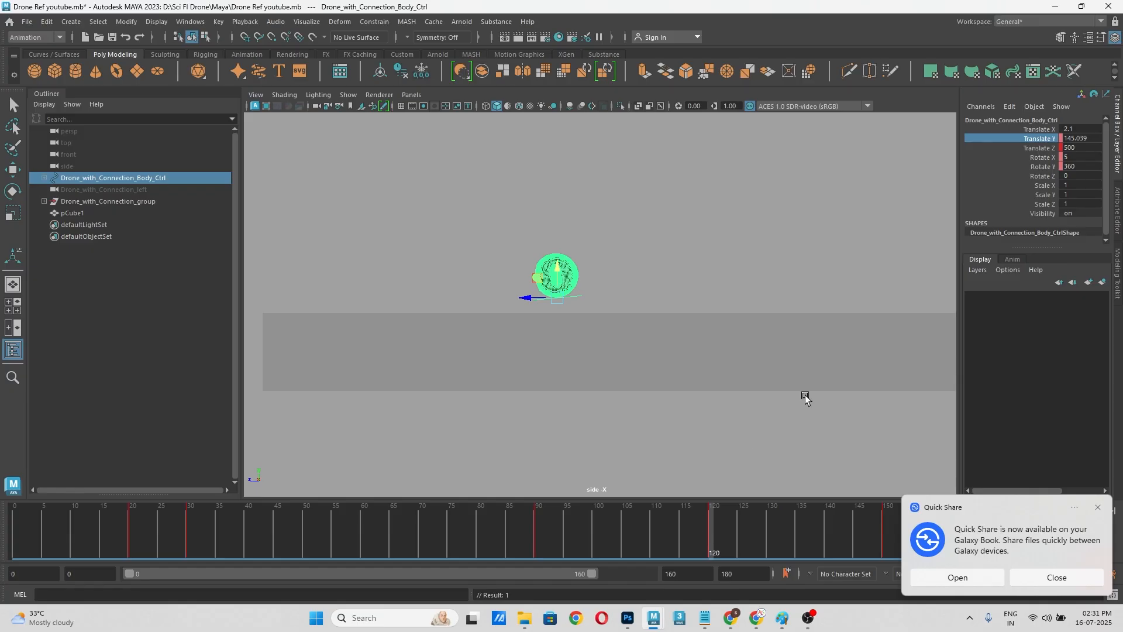
drag(559, 271, 559, 289)
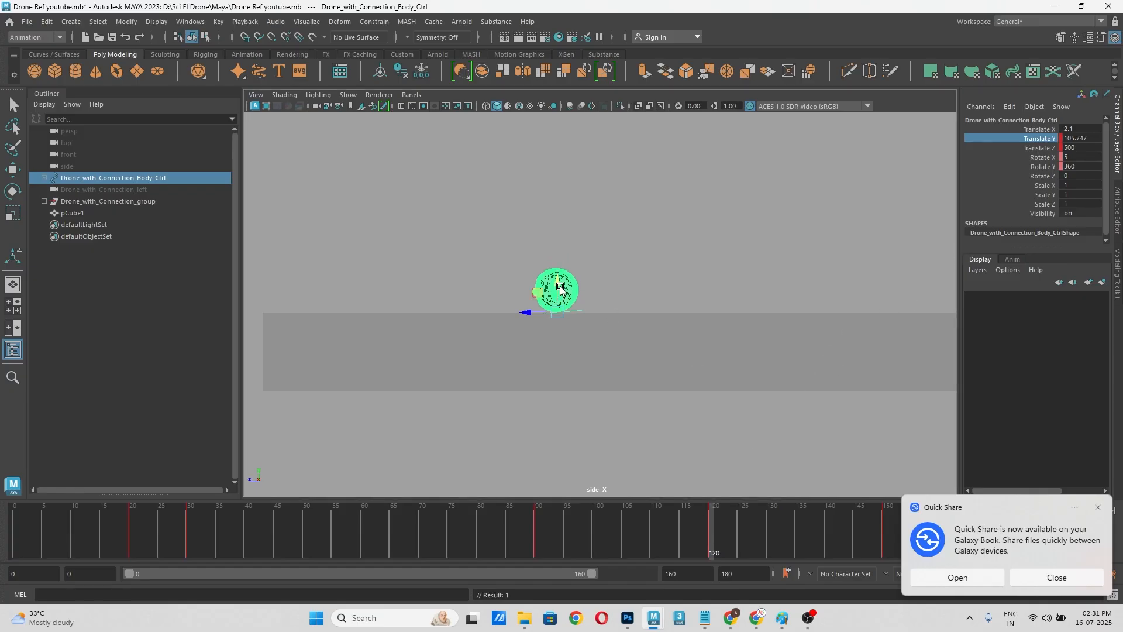
right_click(1035, 142)
click(1018, 162)
click(1098, 507)
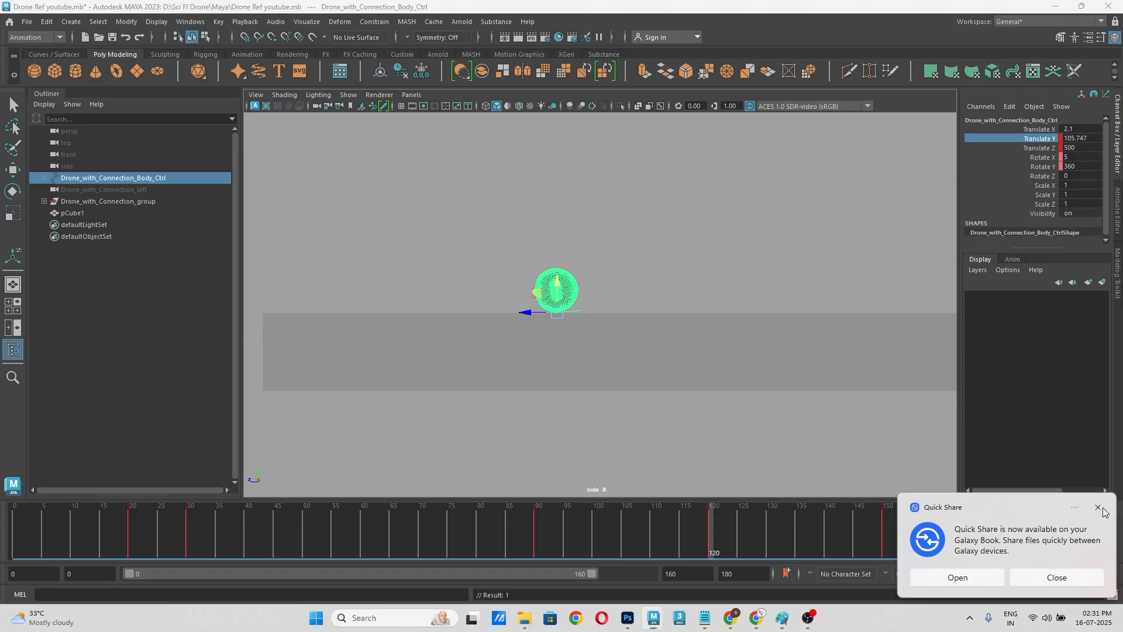
Step: Review the dip in the drone's flight between frames 90 and 154 and return to frame 120
drag(626, 548, 702, 535)
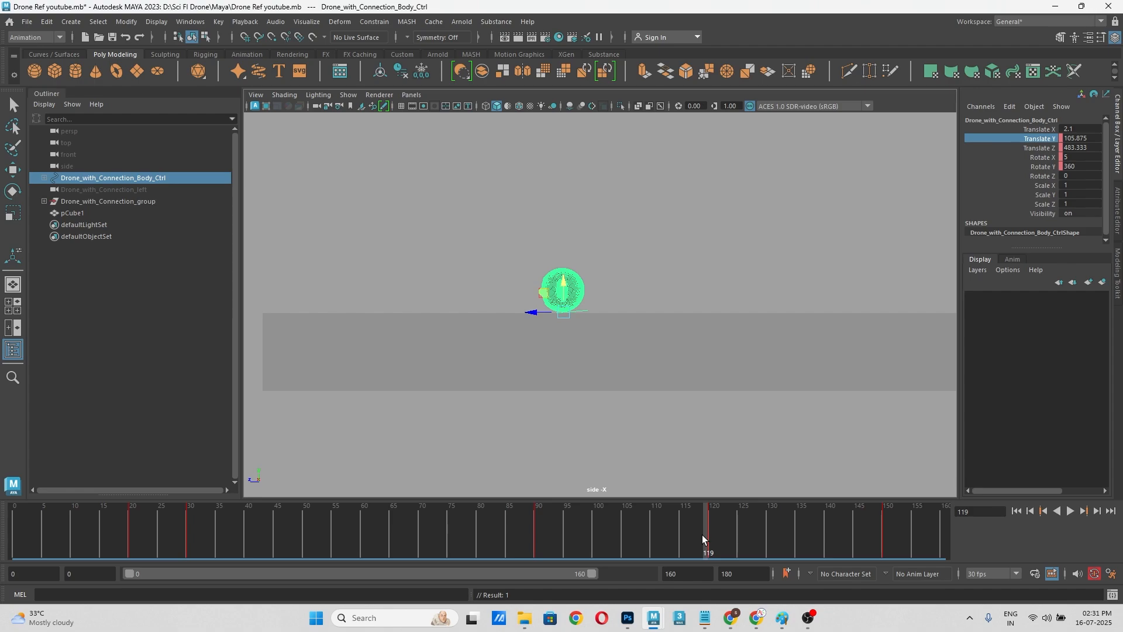
key(alt+v)
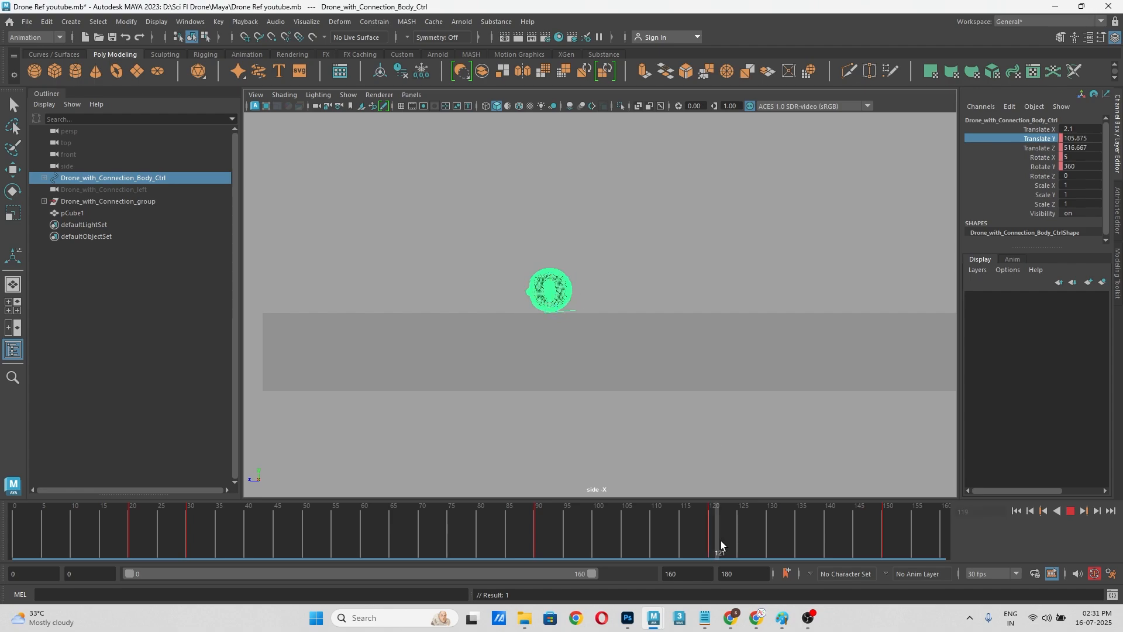
drag(721, 546, 884, 539)
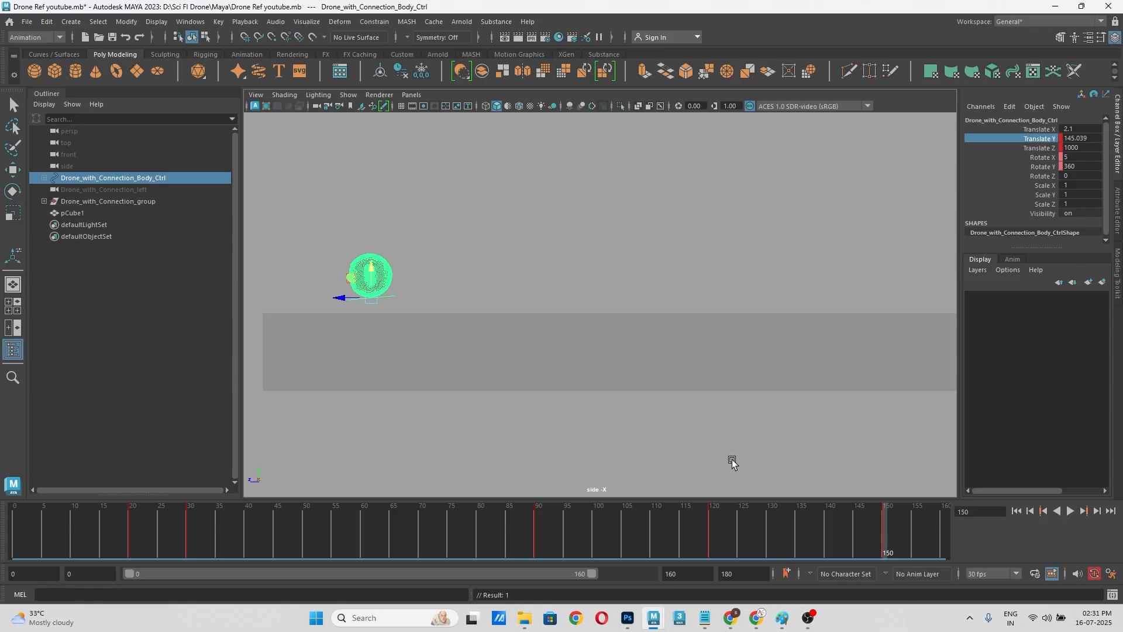
click(709, 531)
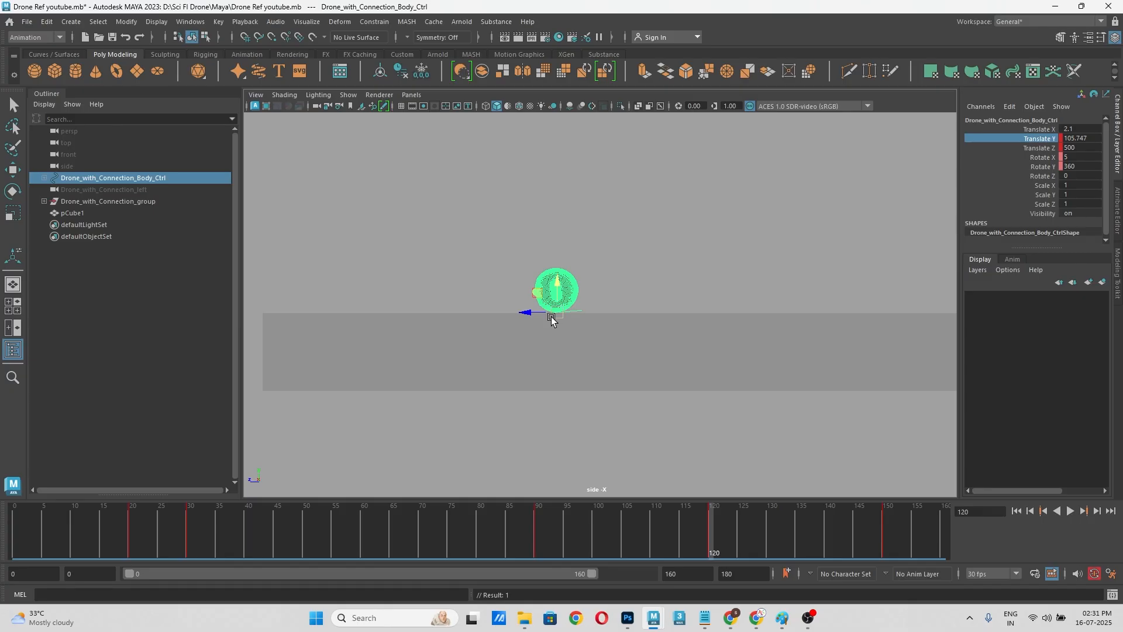
drag(718, 527, 908, 522)
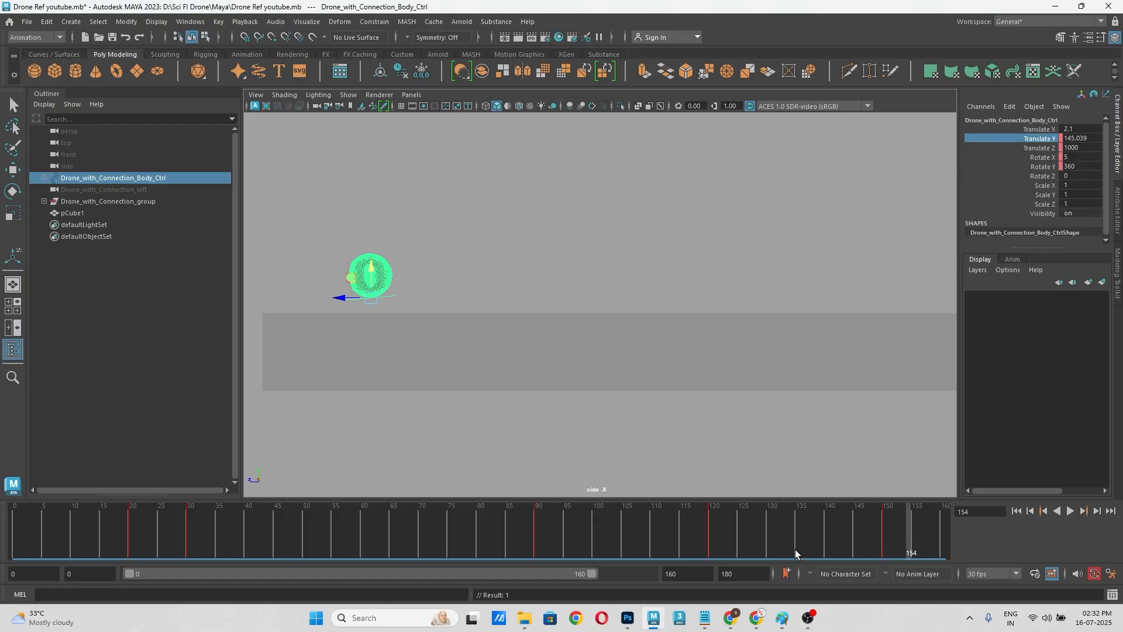
drag(715, 528, 712, 534)
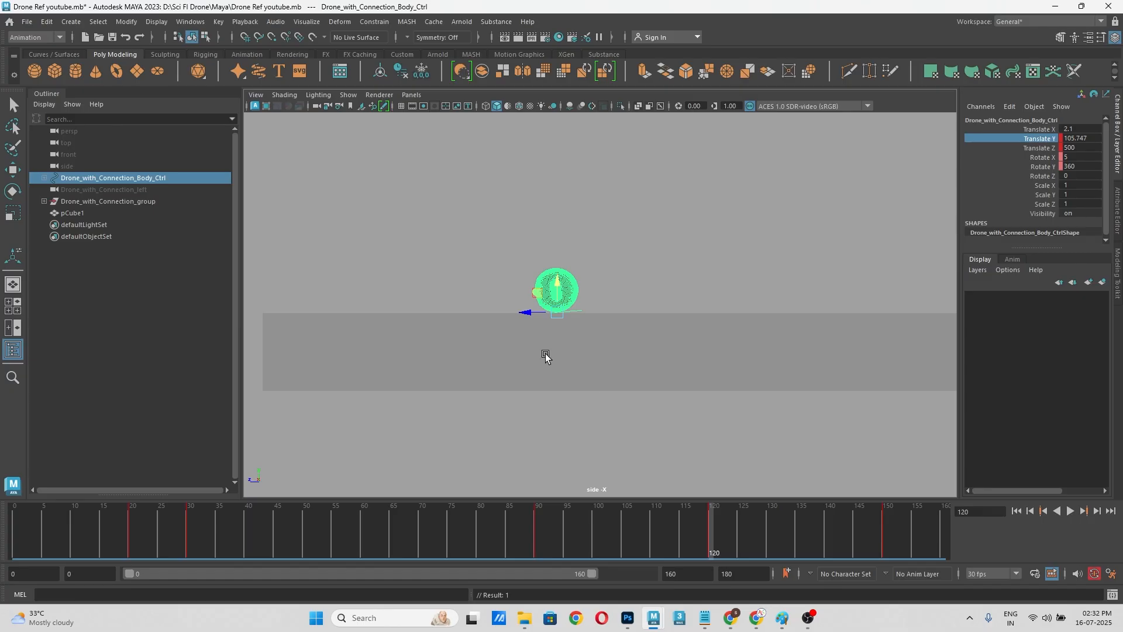
Step: Try tilting the body control to a Rotate X of about 14.4 at frame 120, and undo the rotation
key(e)
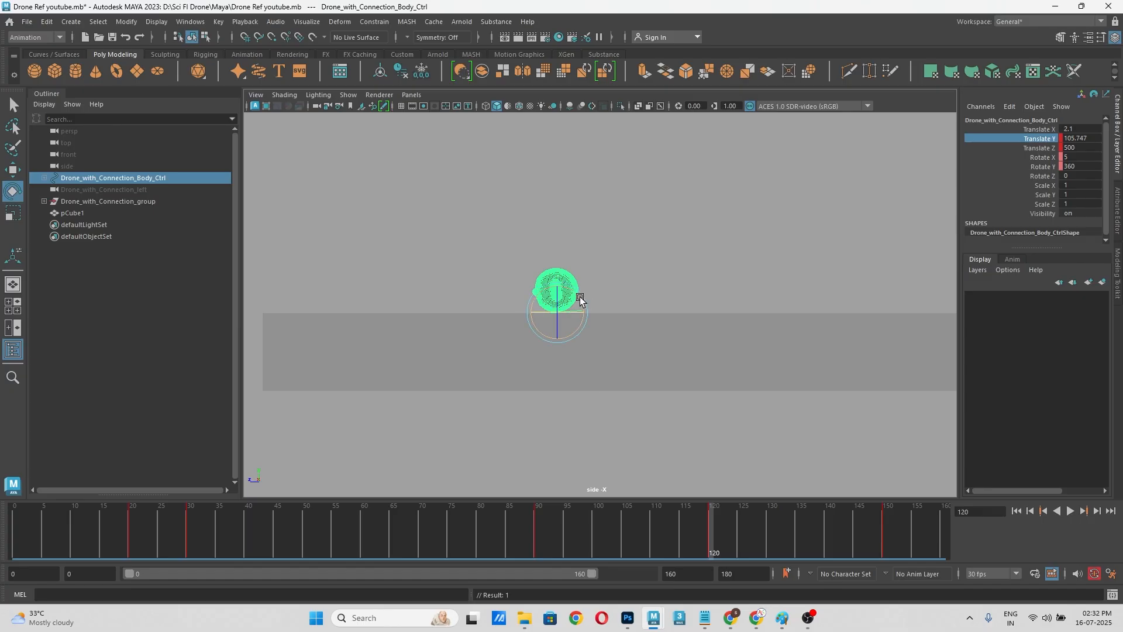
drag(580, 297, 575, 297)
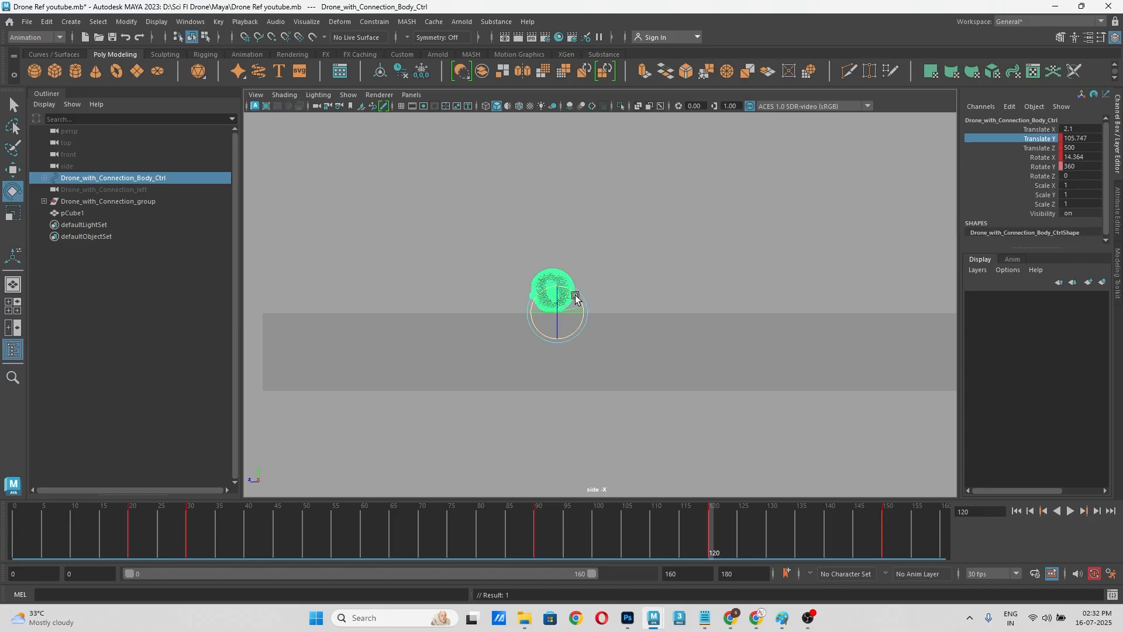
key(ctrl+z)
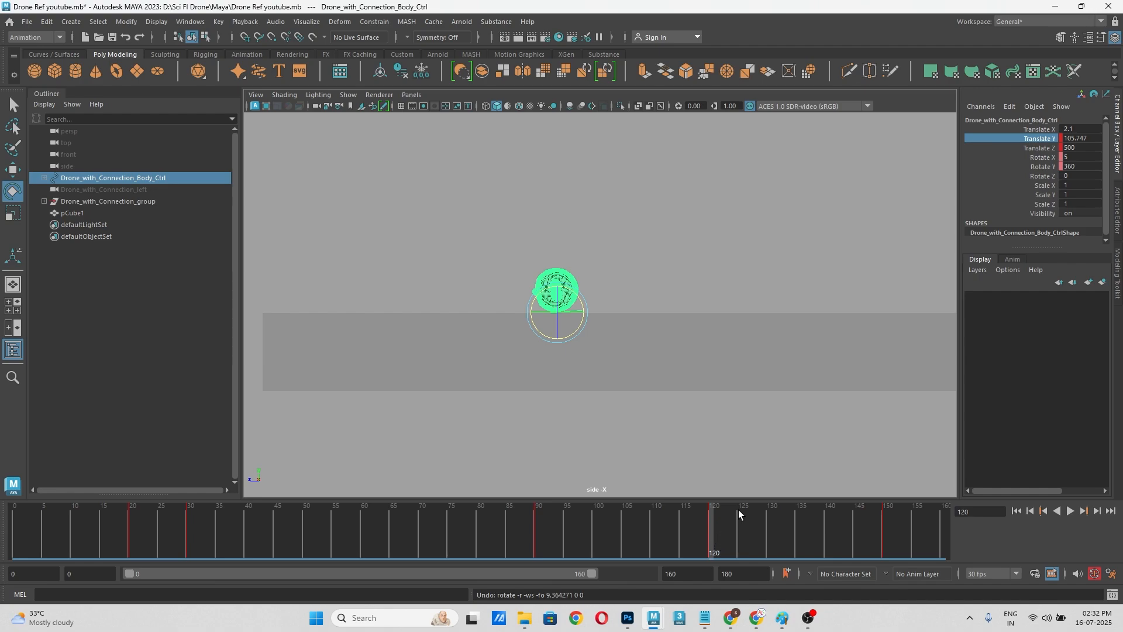
Step: Key the body control's Rotate X channel at frame 120
click(1054, 159)
right_click(1054, 160)
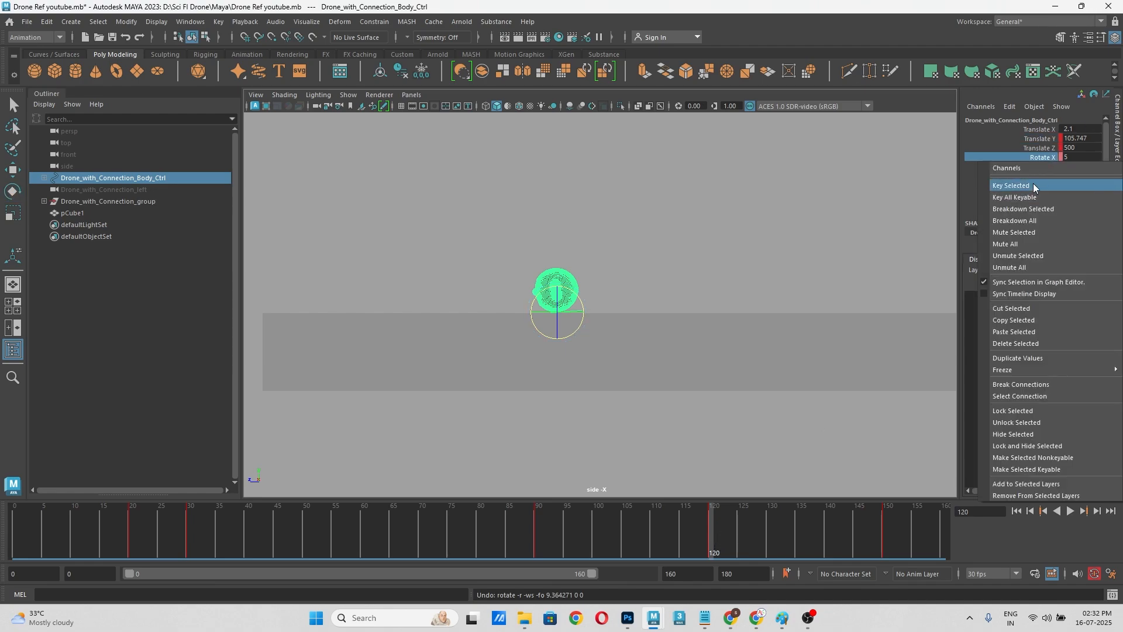
click(1031, 184)
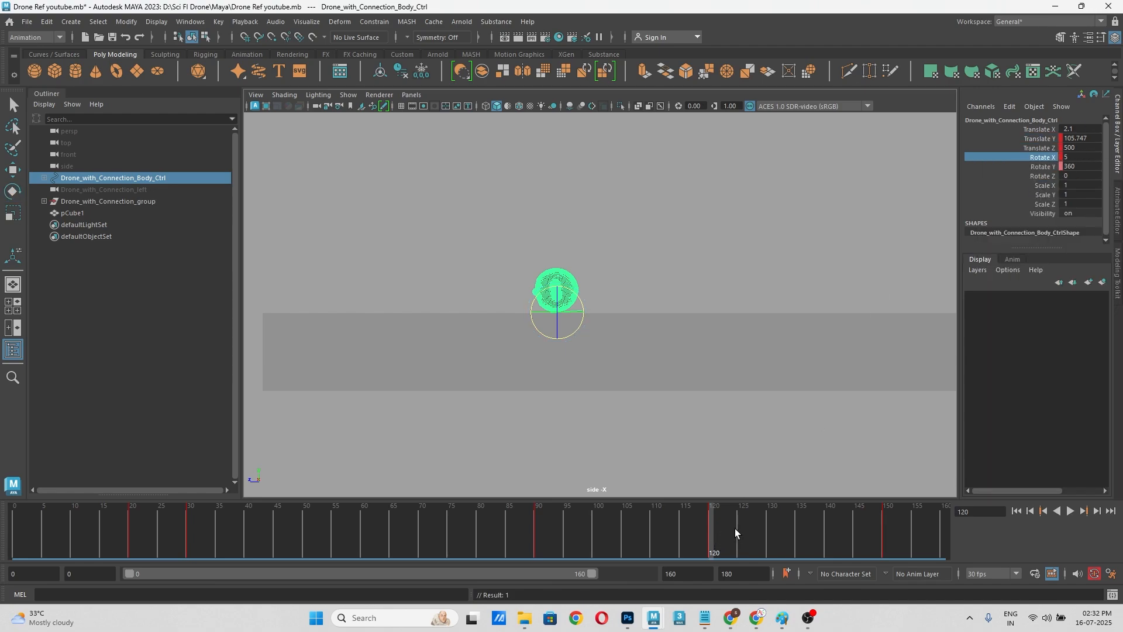
Step: At frame 150, tilt the body control backward, set its Rotate X to -10 and key that channel
drag(735, 528, 881, 526)
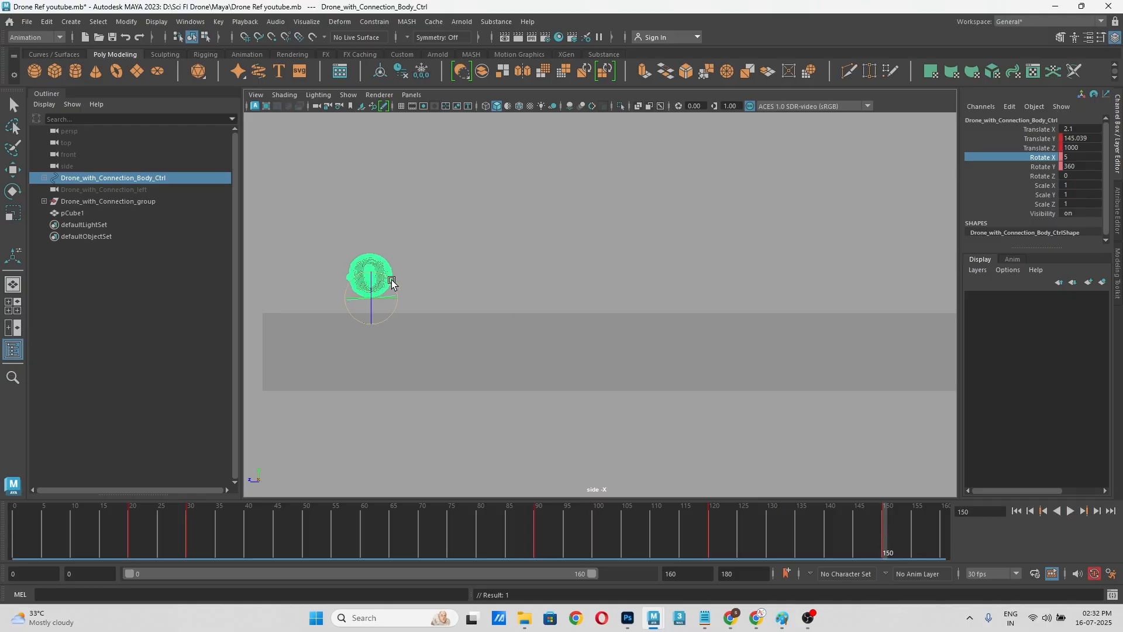
drag(392, 283, 400, 288)
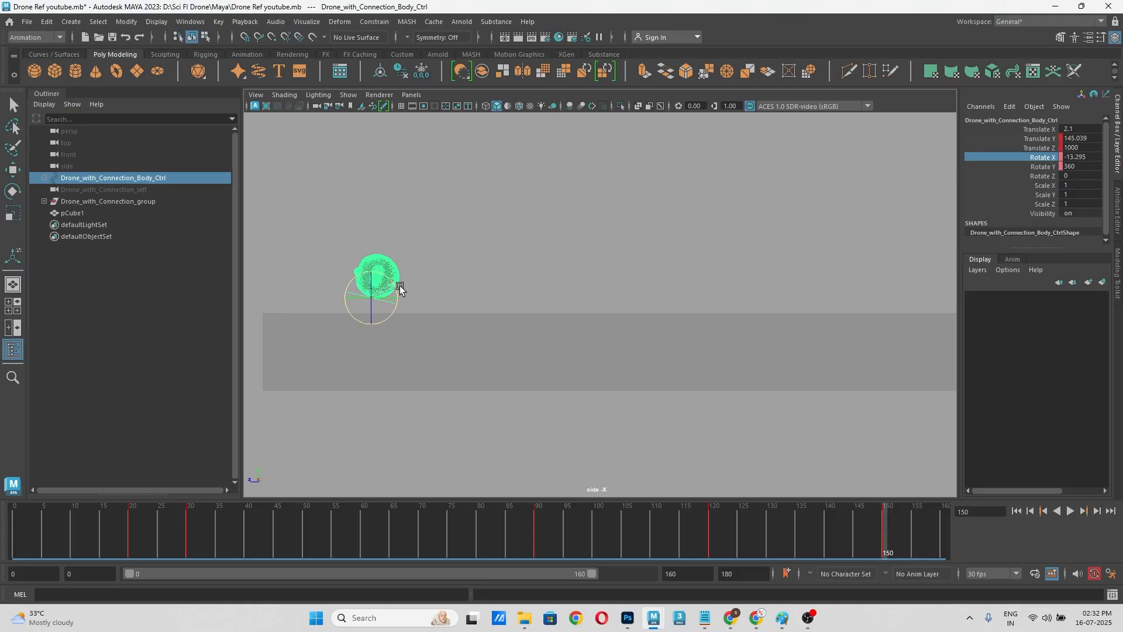
double_click(1094, 158)
text(-1)
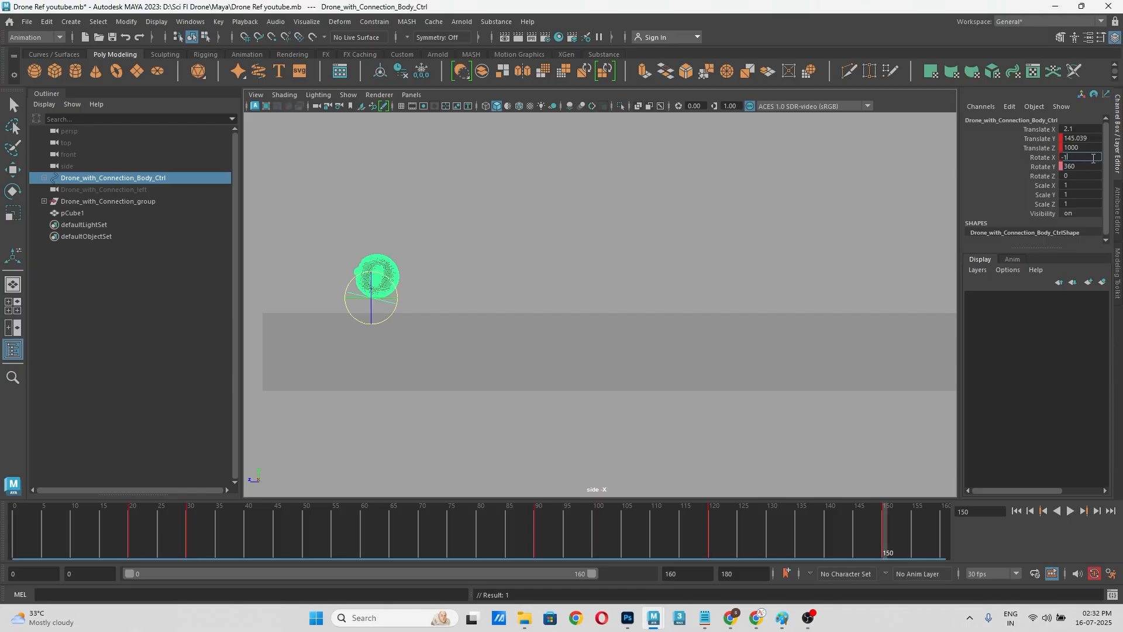
text(0)
key(Return)
click(1034, 155)
right_click(1035, 155)
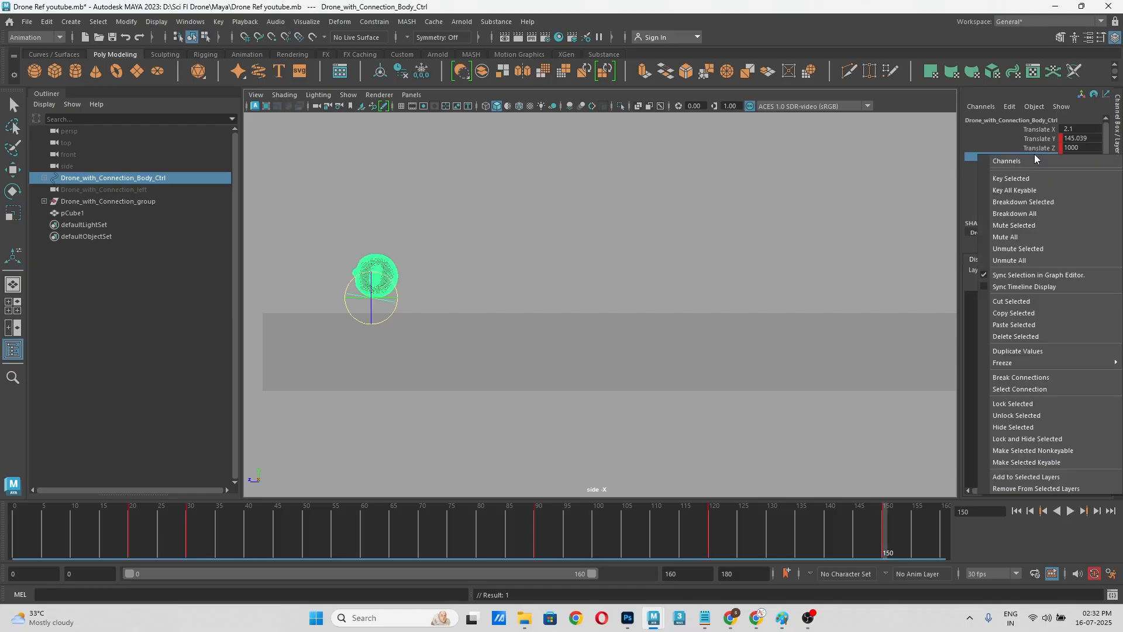
click(1021, 180)
Step: Check the drone's backward tilt up close from frame 120 to 151 and save the scene
drag(720, 541, 863, 531)
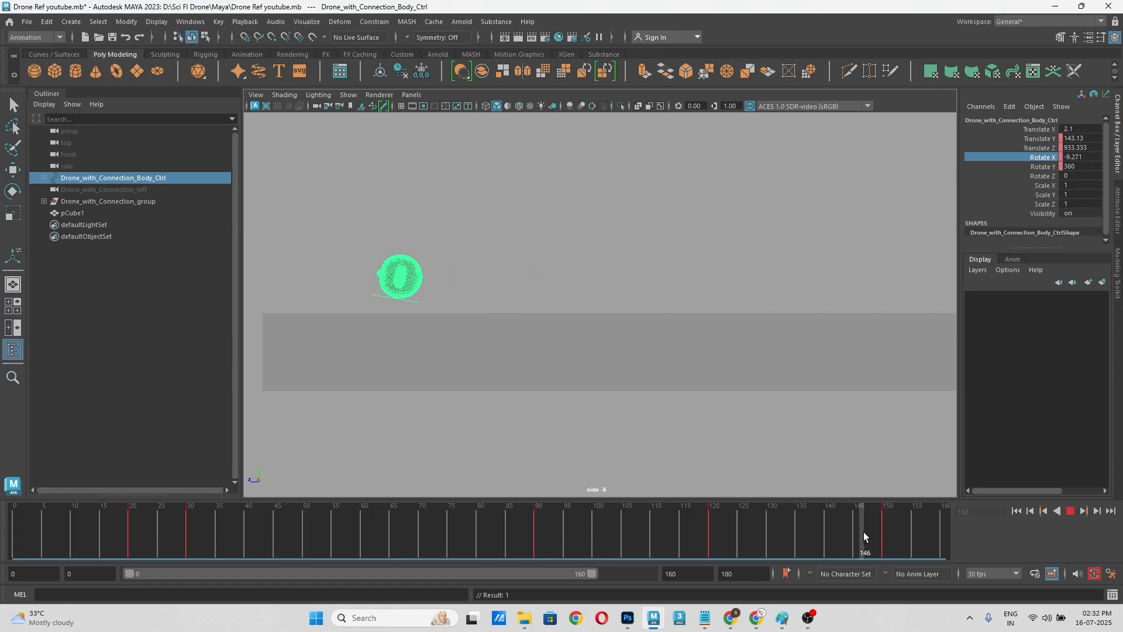
scroll(381, 263, up, 2)
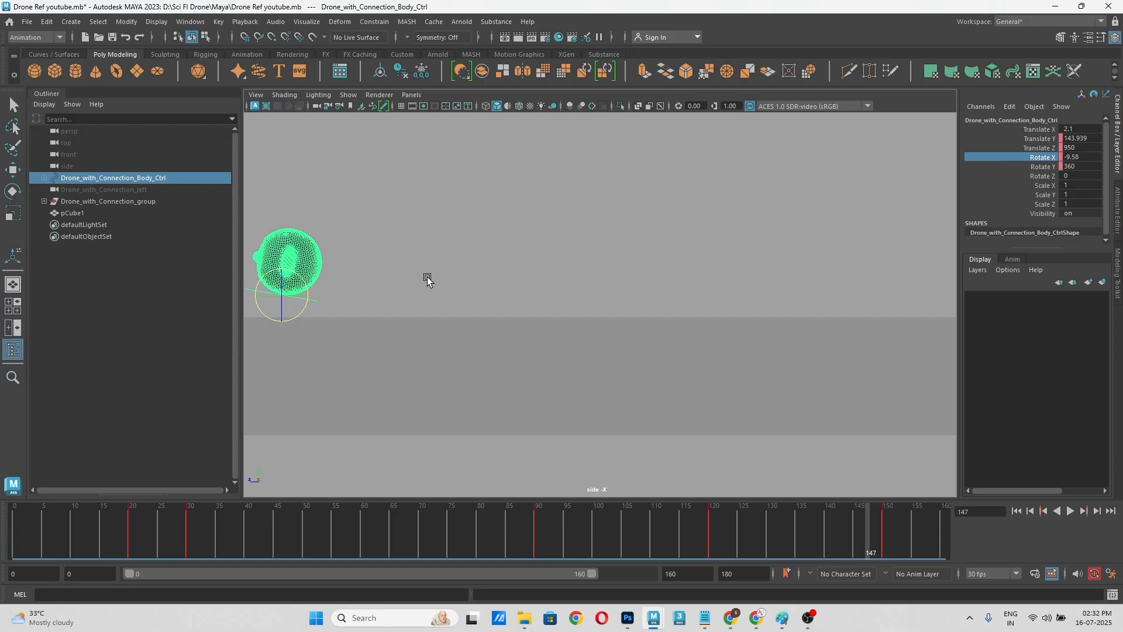
alt+middle_drag(427, 280, 679, 306)
scroll(452, 304, up, 2)
click(754, 532)
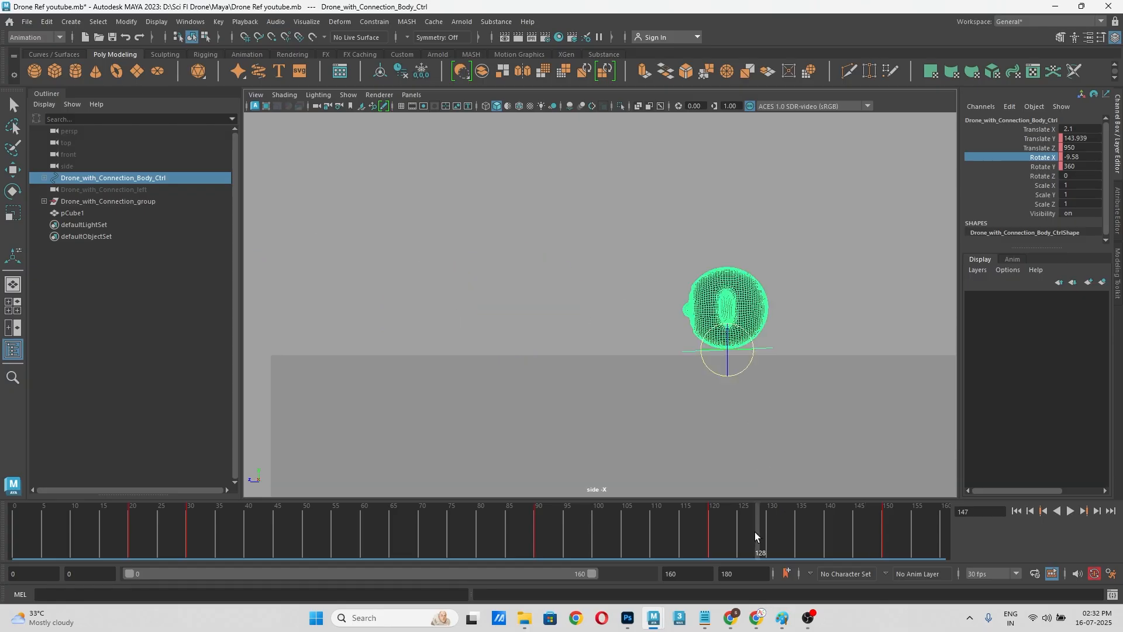
drag(754, 531, 889, 524)
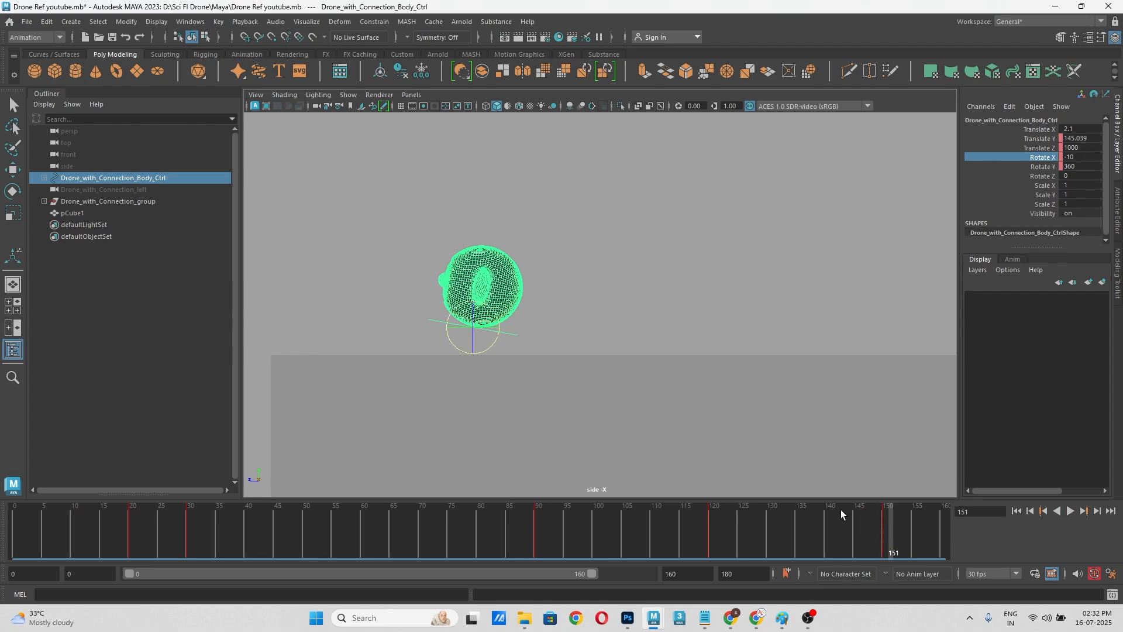
Step: Select the long cube below the drone and rewind the animation to frame 0 with the flight path in view
click(629, 419)
alt+right_drag(630, 387, 541, 316)
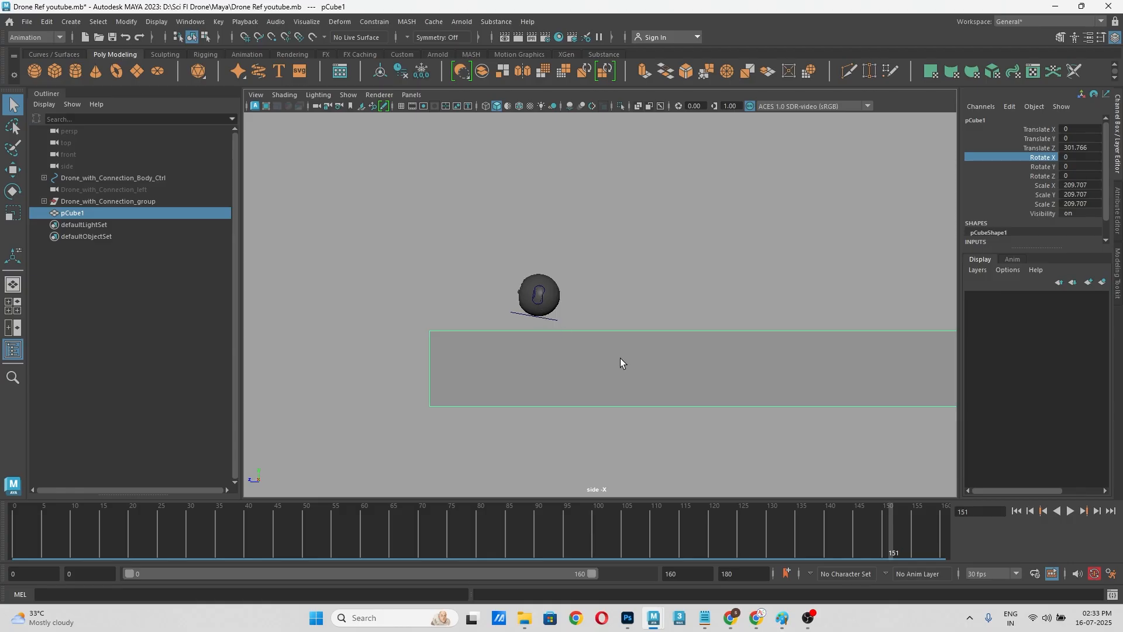
alt+middle_drag(620, 363, 406, 324)
drag(248, 527, 1, 549)
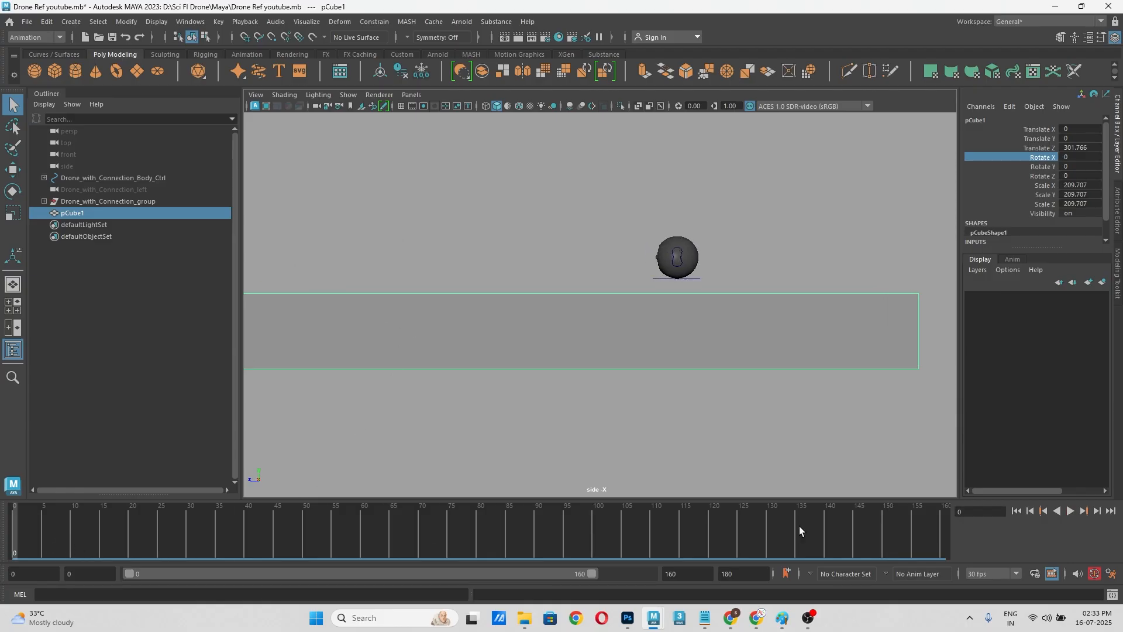
Step: Play the flight animation in the side view and rewind it to frame 0
click(1070, 511)
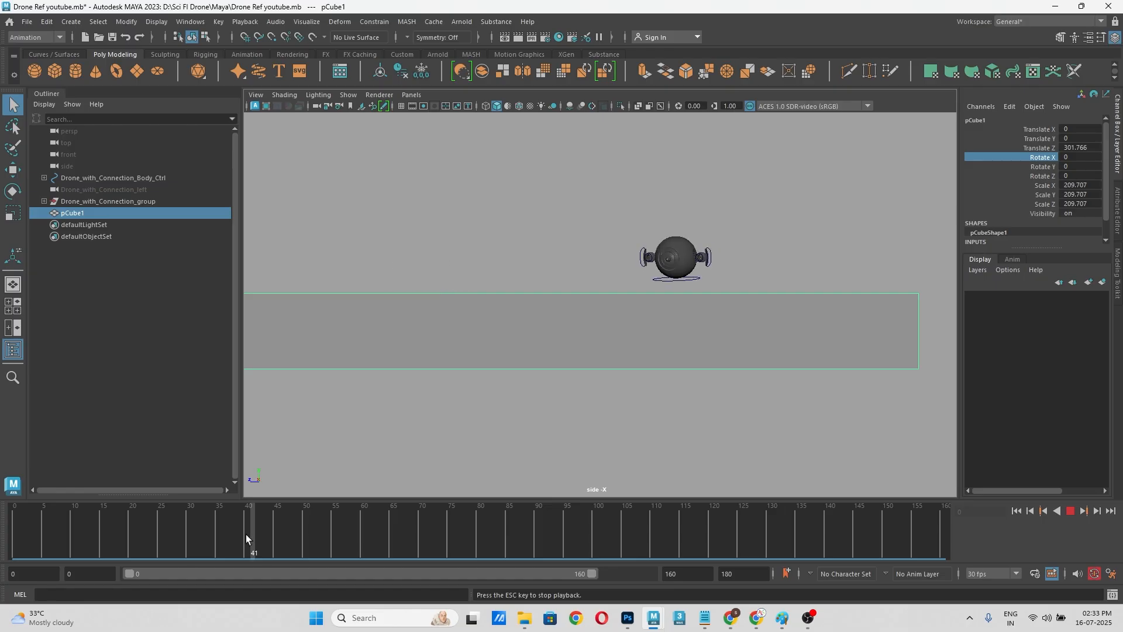
mouse_move(1, 560)
mouse_down()
mouse_move(903, 521)
mouse_move(7, 557)
mouse_up()
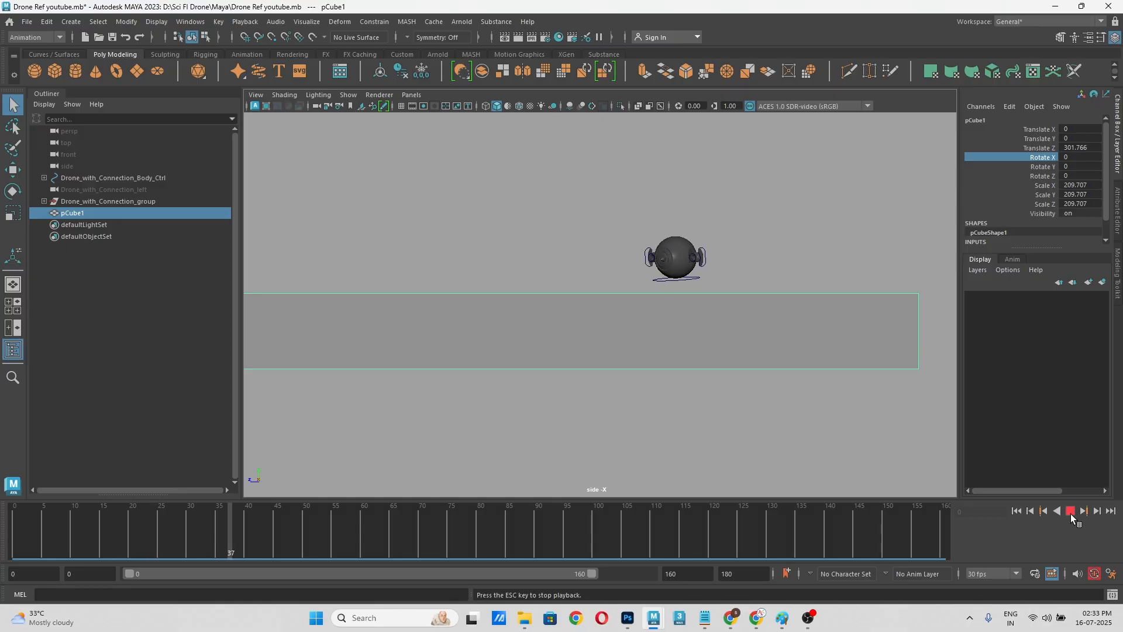
click(1071, 511)
drag(708, 543, 12, 547)
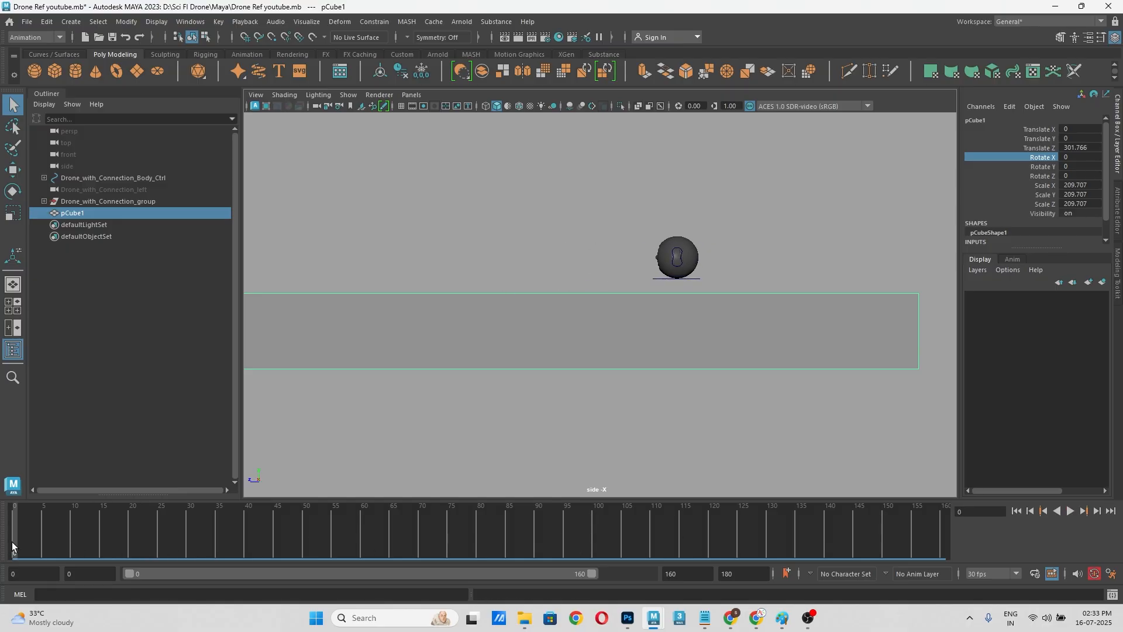
Step: Switch to the perspective view and hide the long cube below the drone
click(659, 279)
click(667, 275)
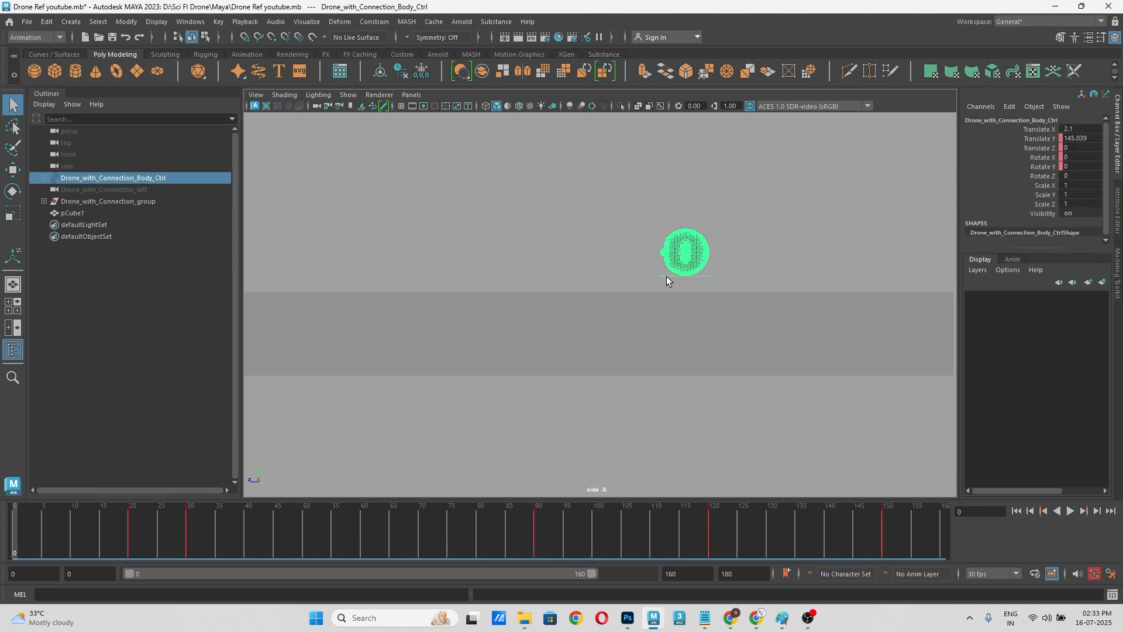
key(space)
drag(625, 290, 623, 261)
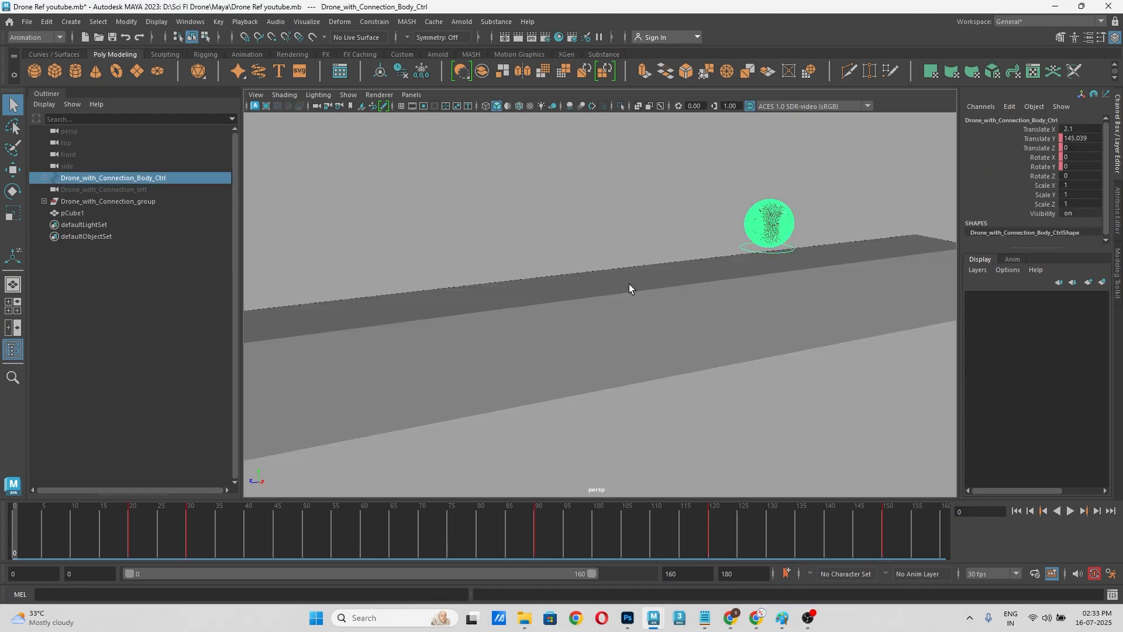
click(460, 343)
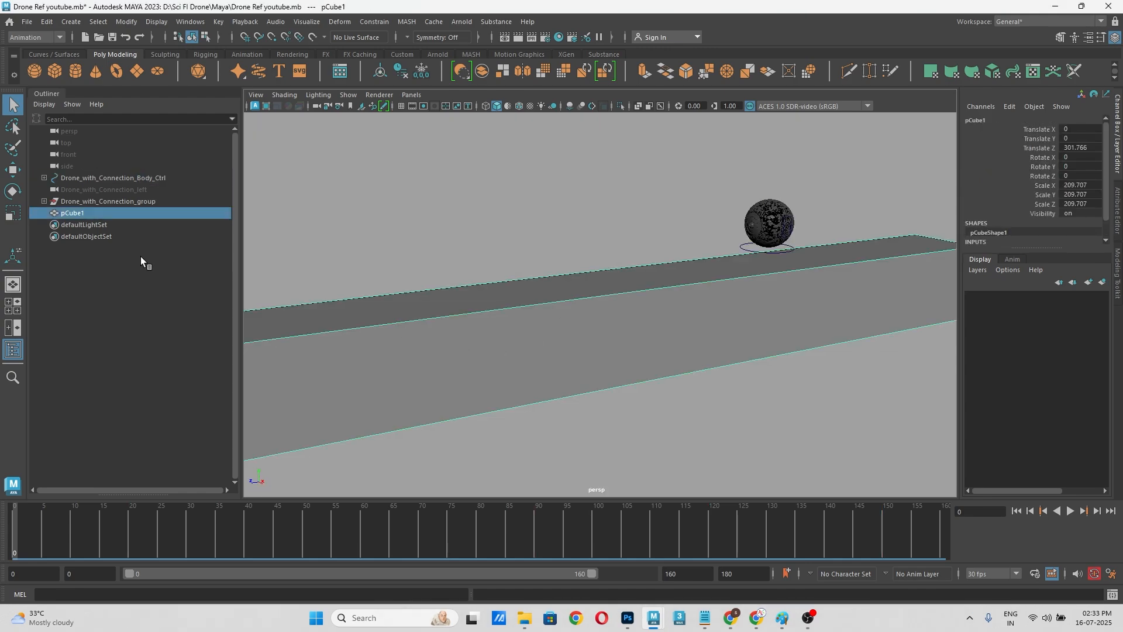
key(ctrl+h)
Step: Try lowering the body control to a Translate Y of about 94 at frame 0, and undo the move
key(w)
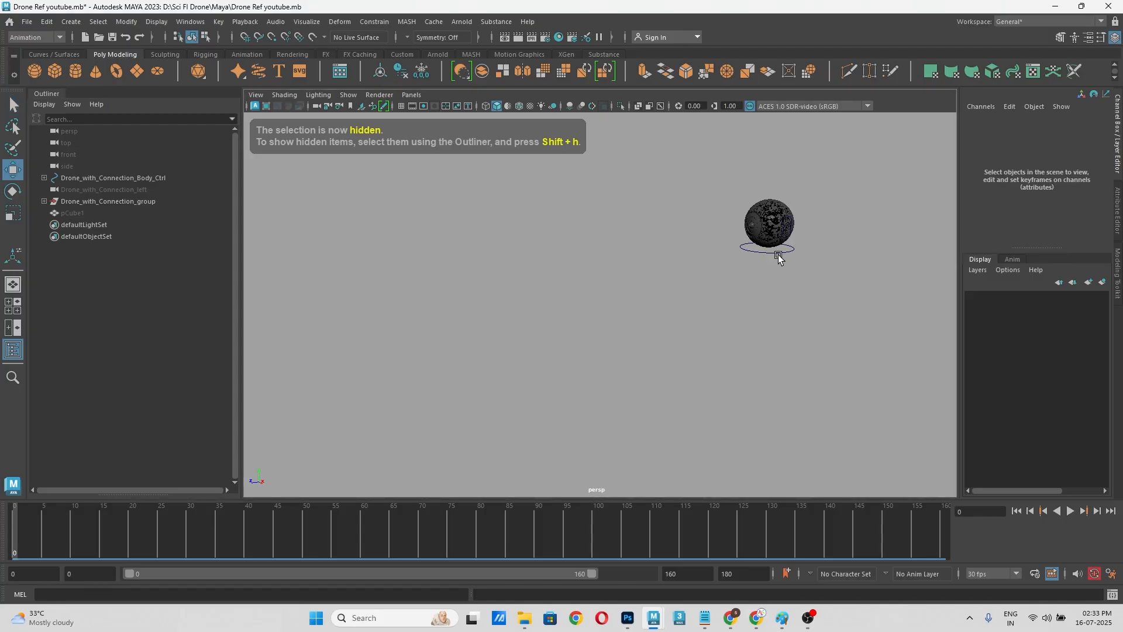
click(780, 256)
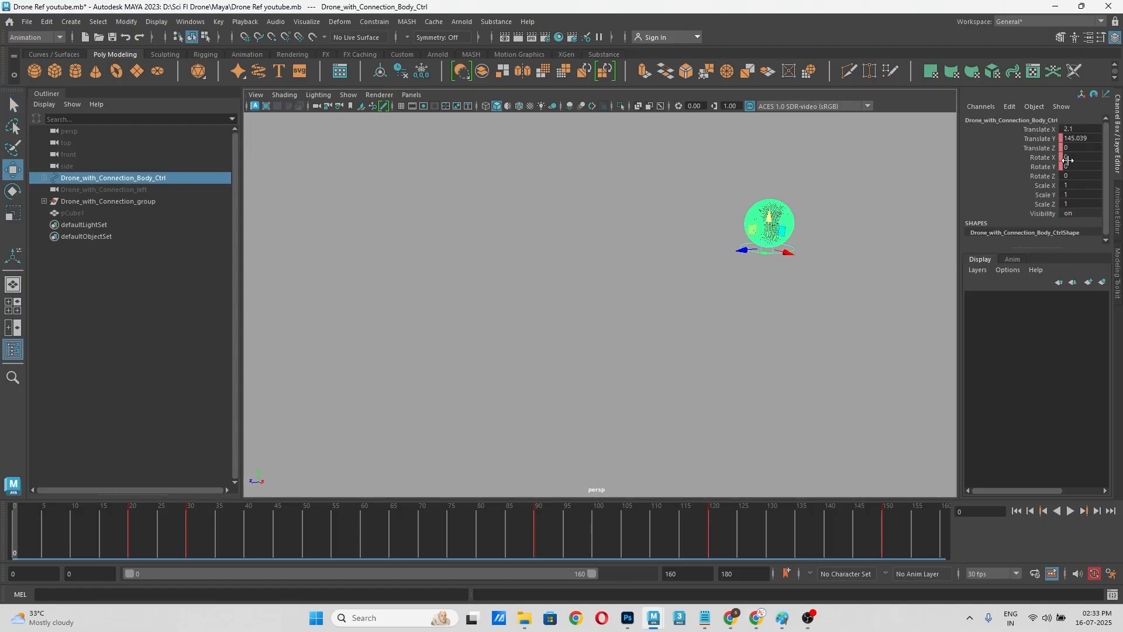
drag(773, 224, 769, 244)
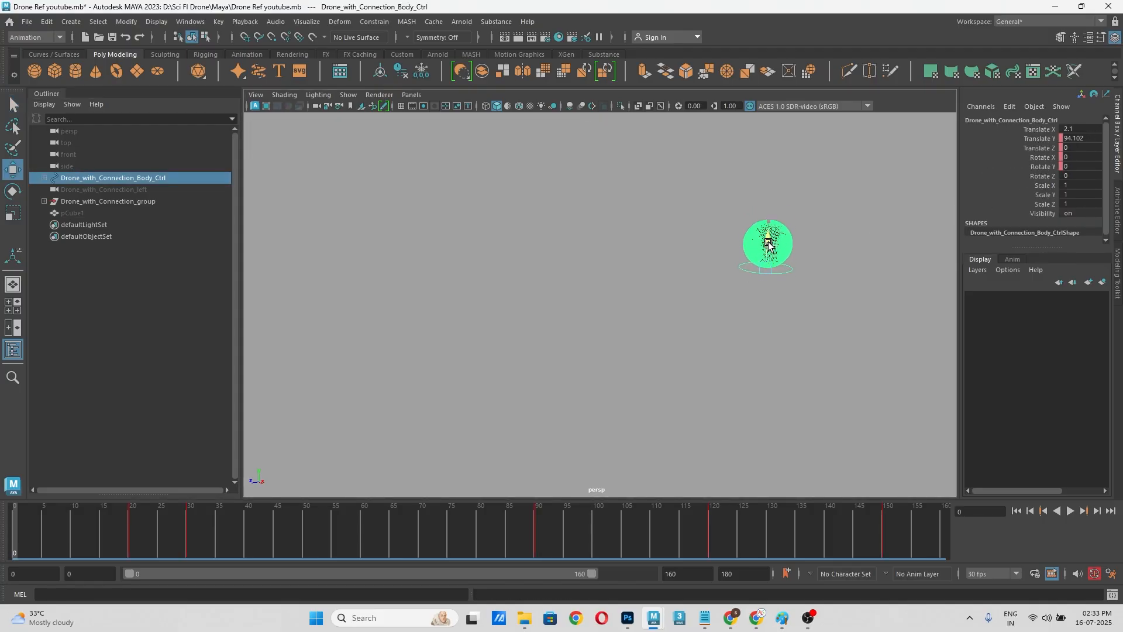
key(ctrl+z)
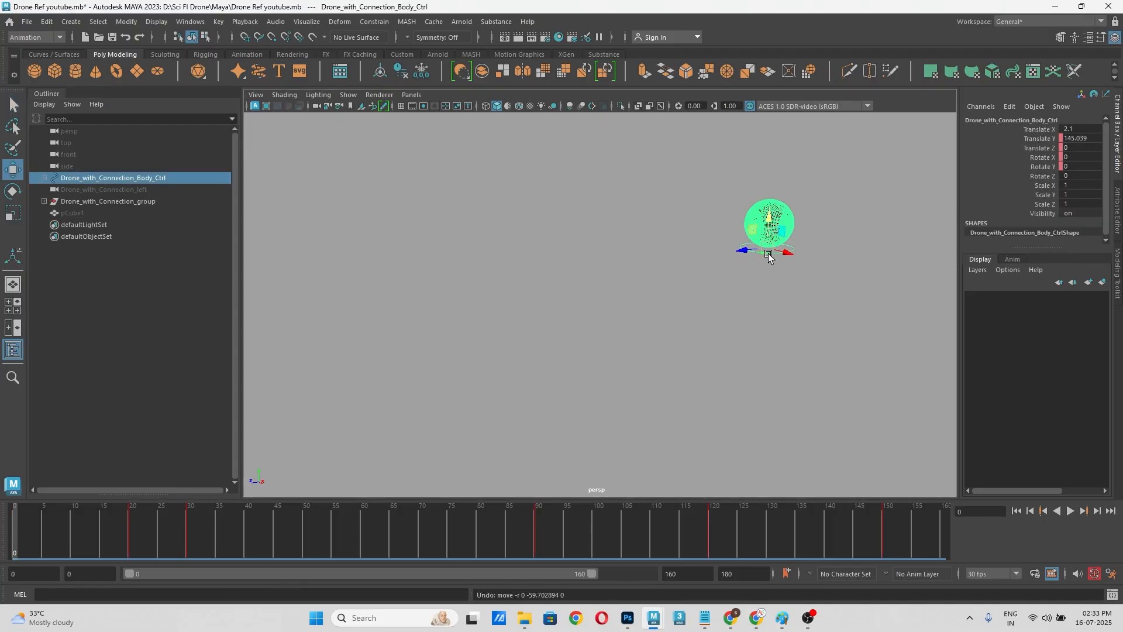
click(639, 401)
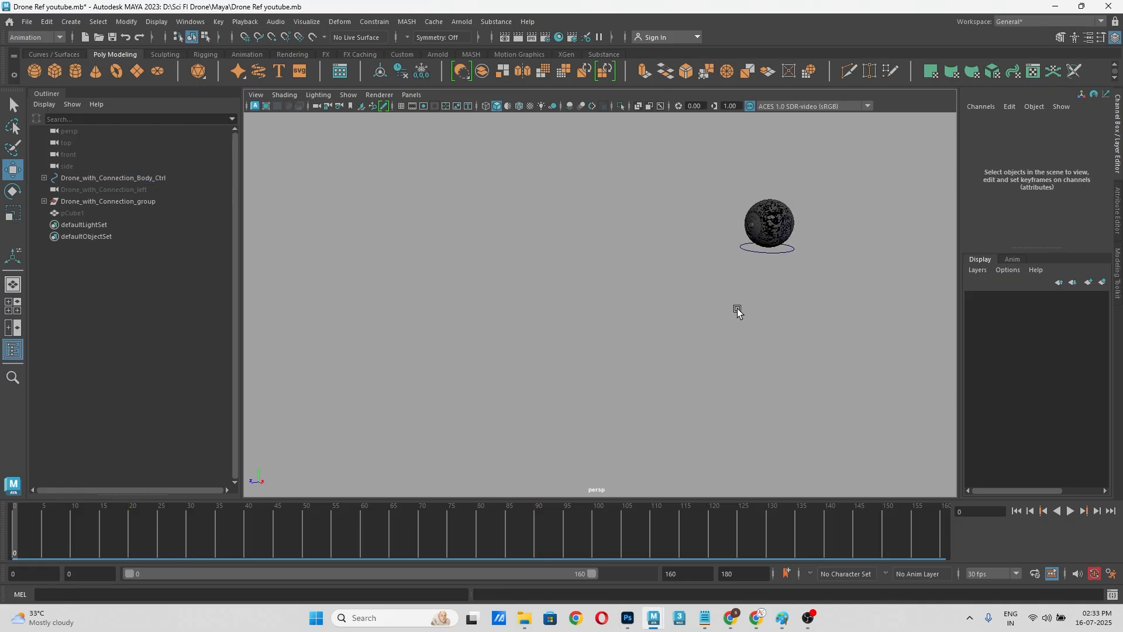
Step: Select the body control and key its Translate Y channel at frame 0
click(783, 253)
alt+middle_drag(778, 284, 597, 331)
scroll(722, 307, up, 4)
key(alt+v)
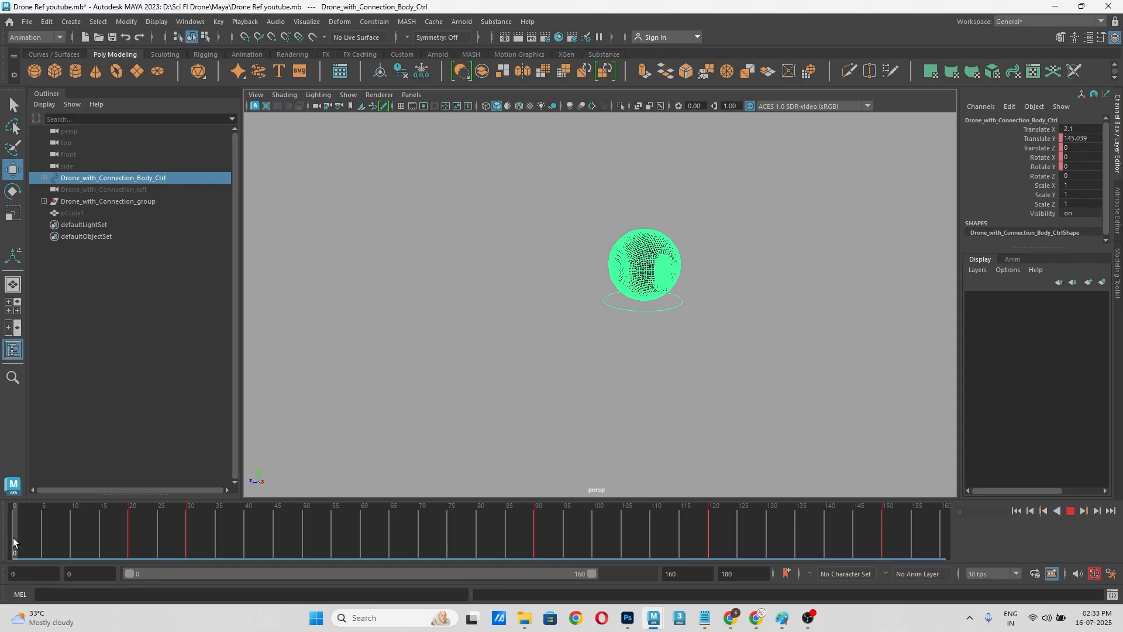
key(alt+v)
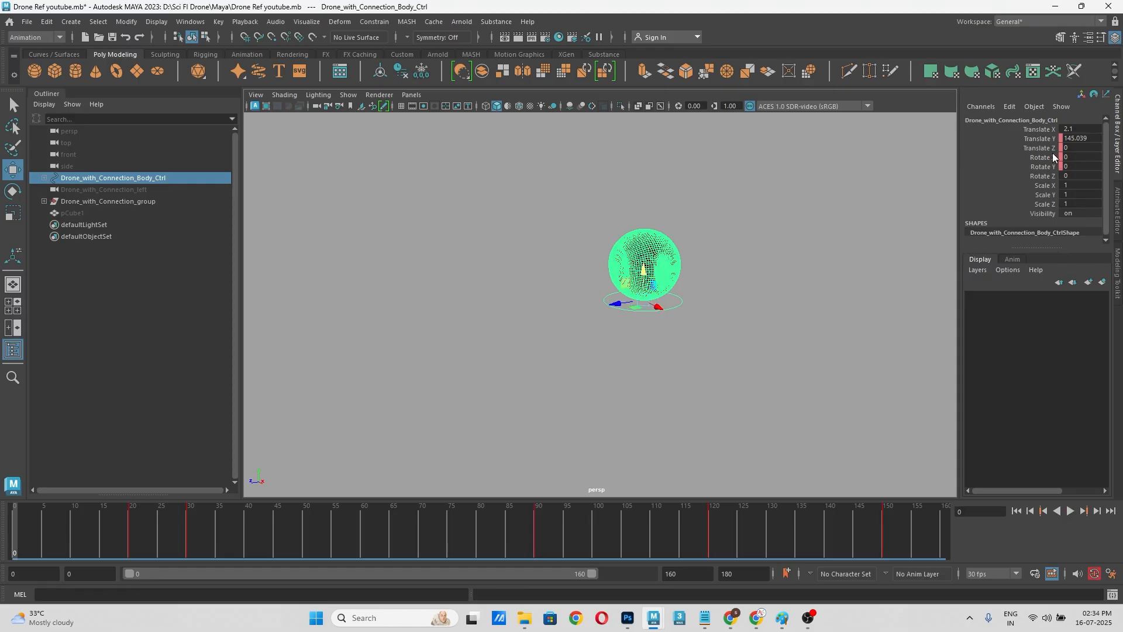
right_click(1045, 139)
click(1027, 163)
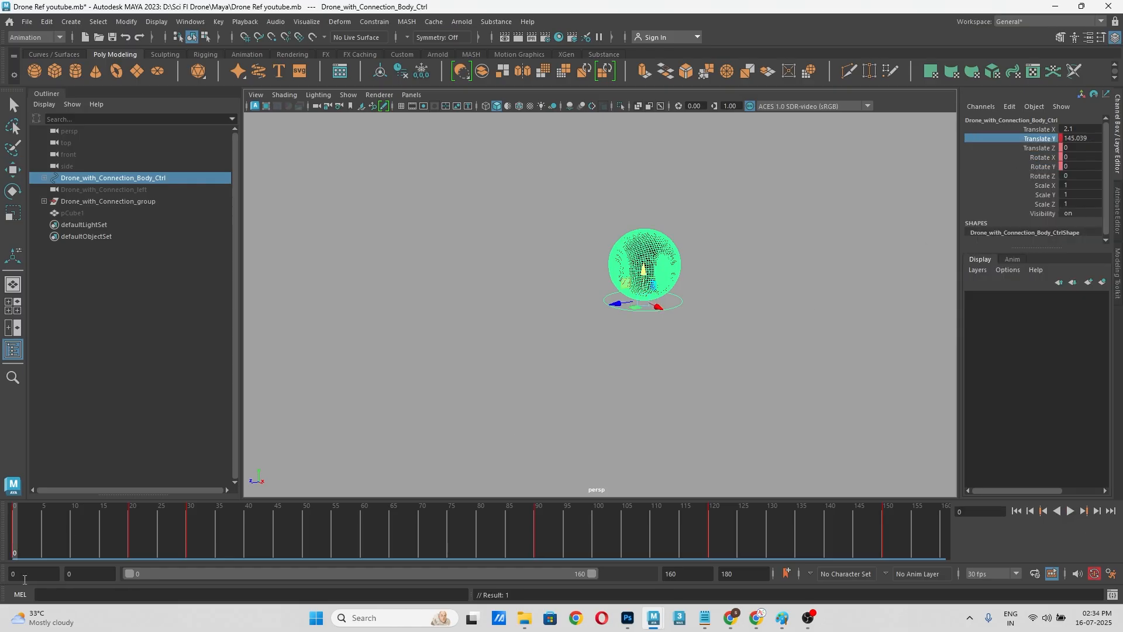
Step: Key the body control's Translate Y channel at frame 10
click(70, 527)
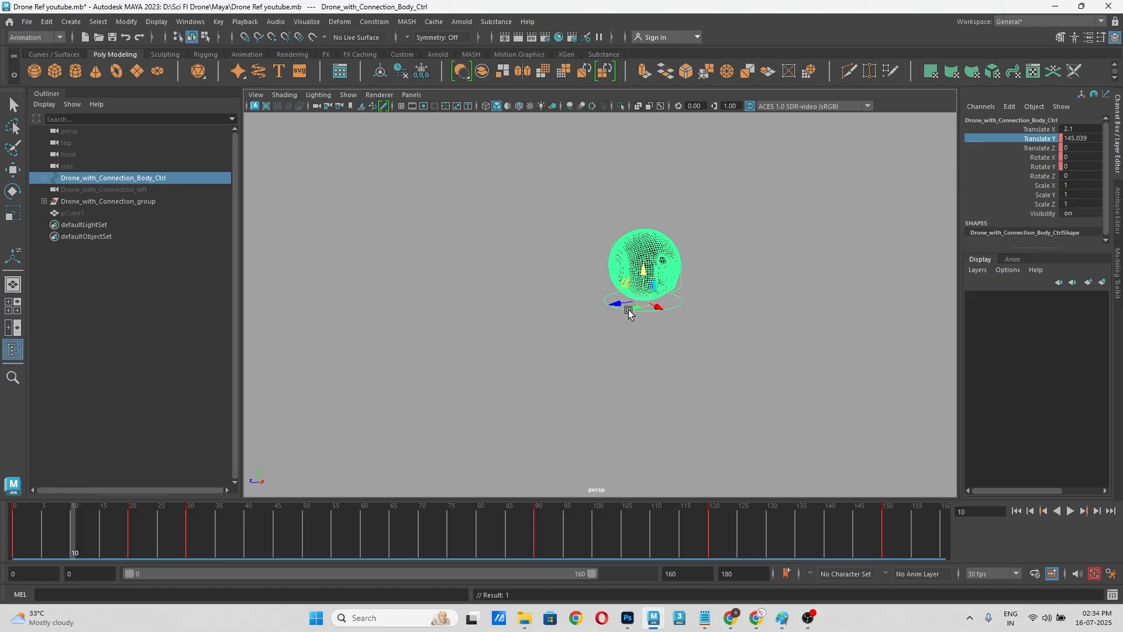
alt+drag(629, 312, 370, 444)
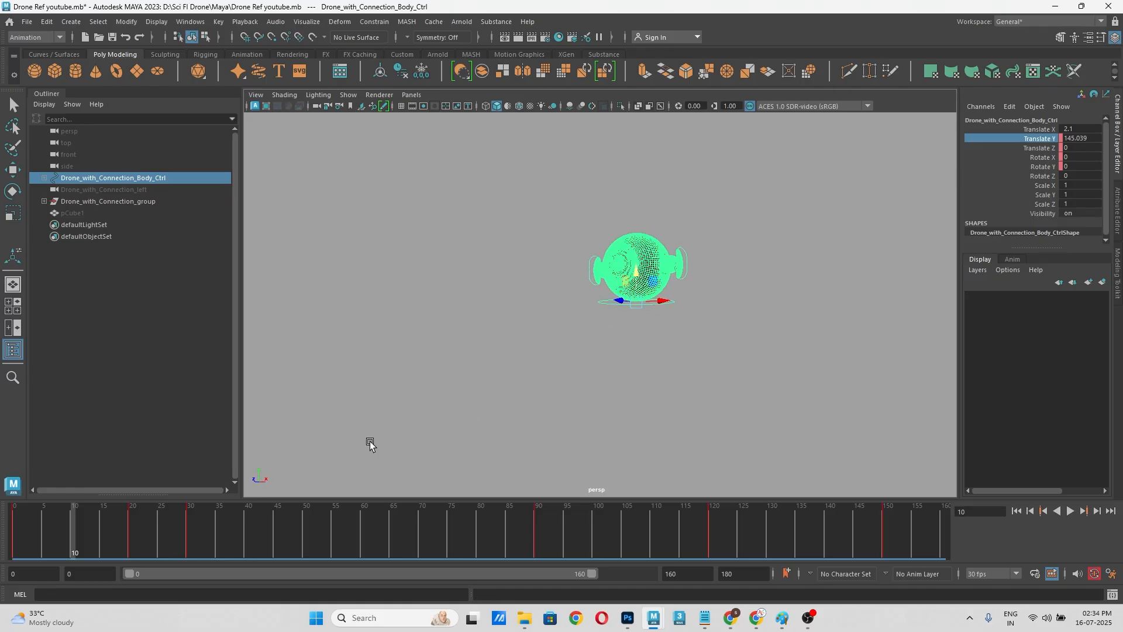
right_click(1029, 146)
click(1017, 168)
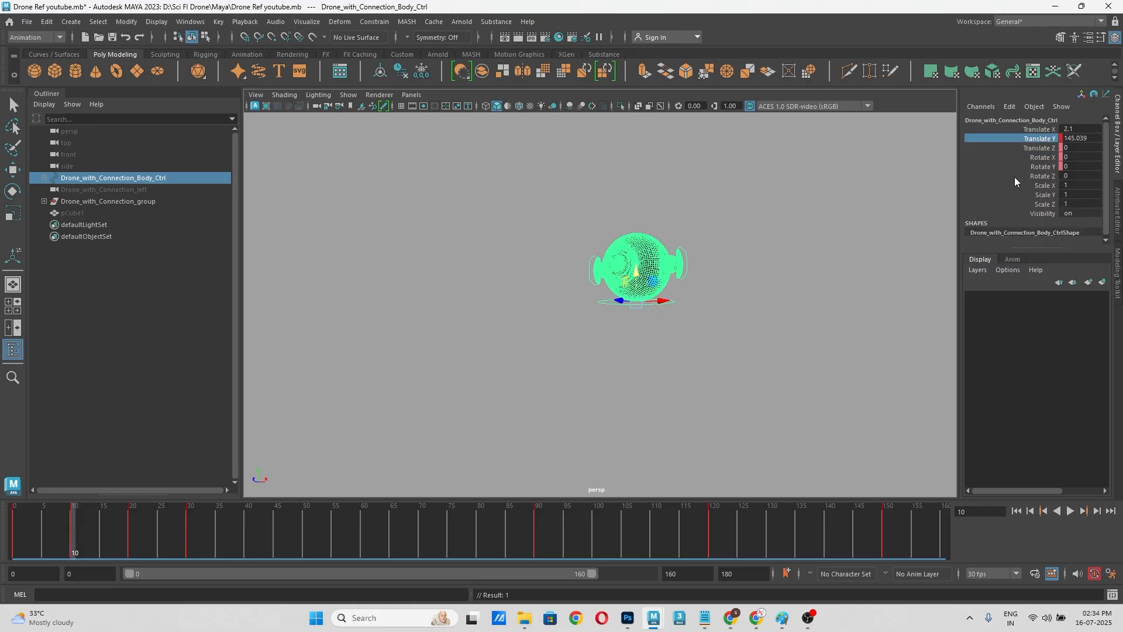
Step: At frame 0, lower the body control to a Translate Y of about -165.7 and key it
click(12, 547)
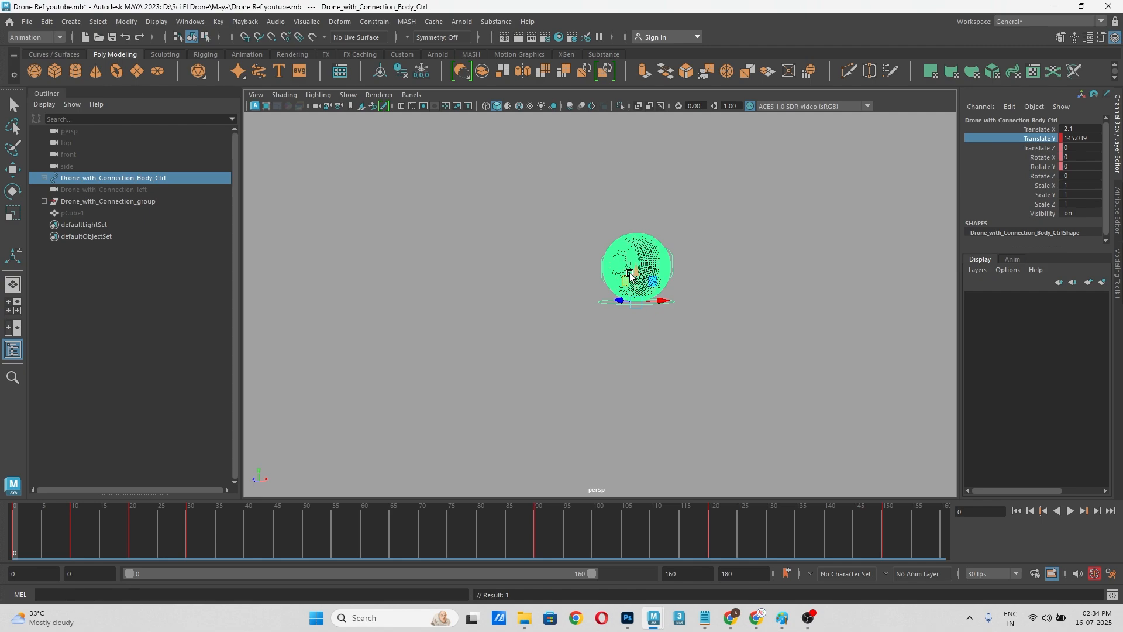
middle_drag(634, 277, 641, 460)
alt+middle_drag(608, 389, 618, 229)
key(s)
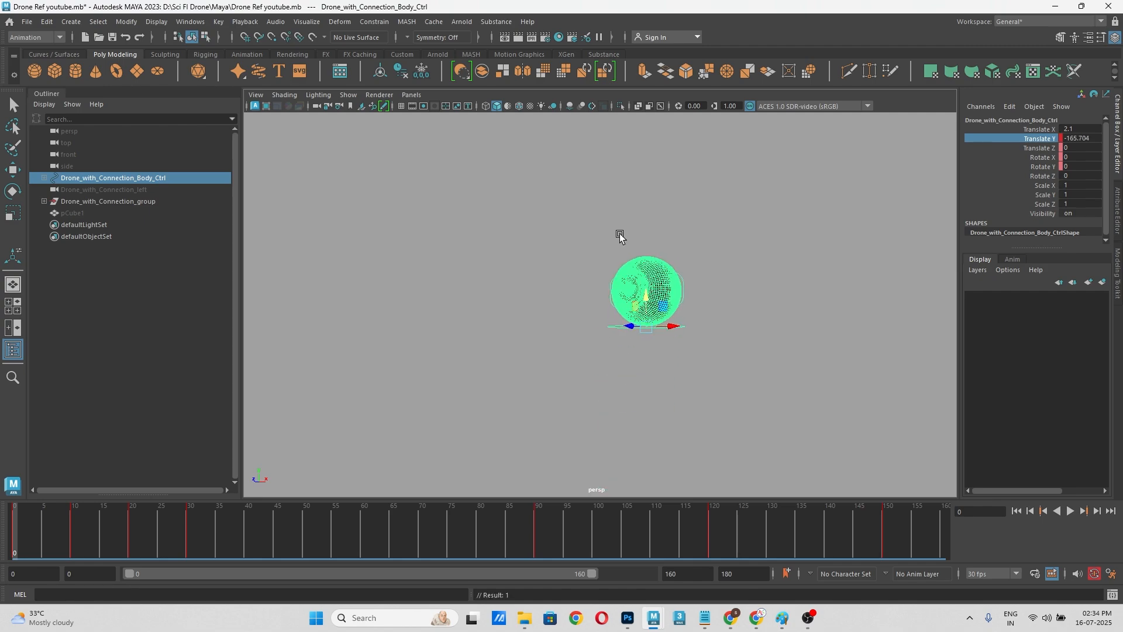
Step: Deselect the body control, play the animation from a wider perspective view to check the new rise, and rewind to frame 0
key(f)
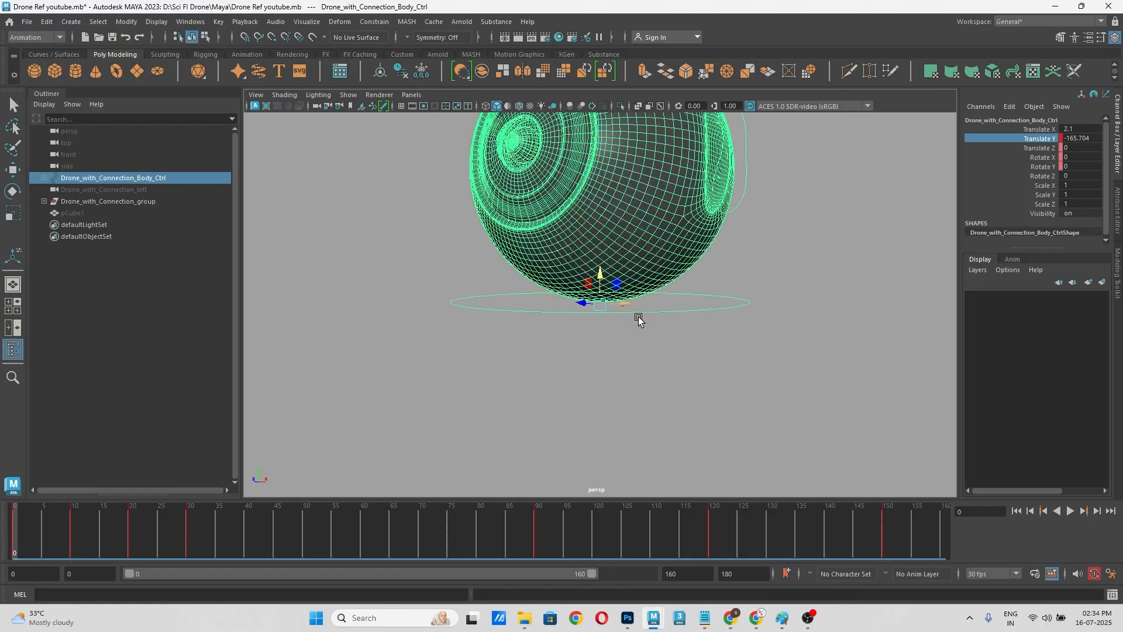
alt+drag(644, 351, 689, 326)
scroll(727, 348, down, 5)
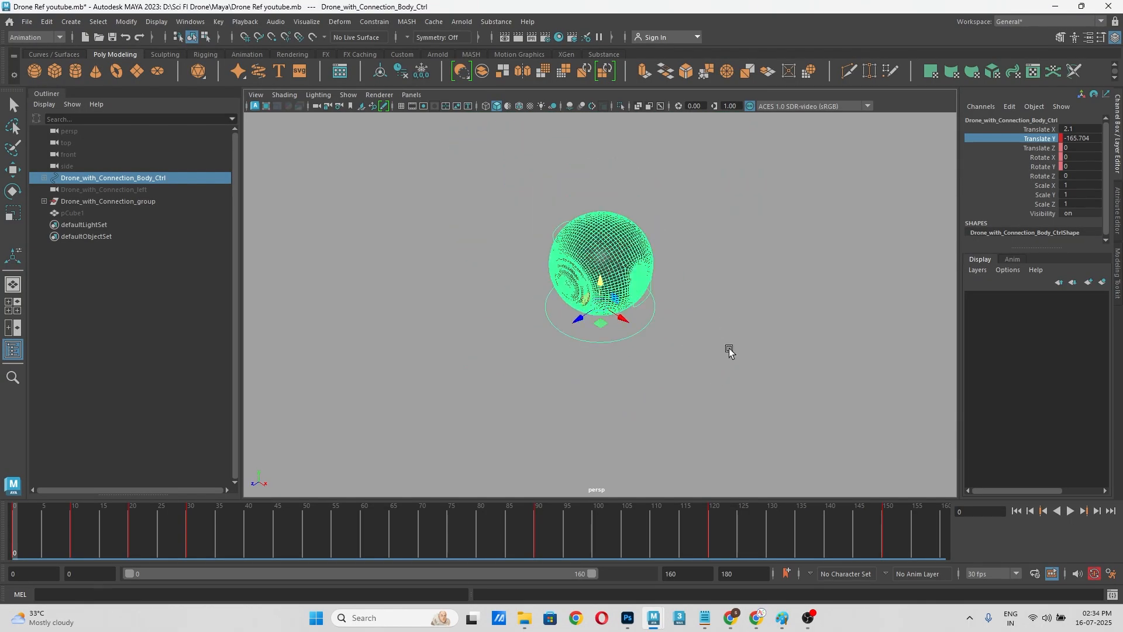
alt+middle_drag(726, 346, 761, 372)
alt+drag(702, 409, 706, 369)
scroll(729, 360, down, 3)
alt+middle_drag(730, 360, 841, 371)
drag(38, 535, 13, 543)
click(756, 393)
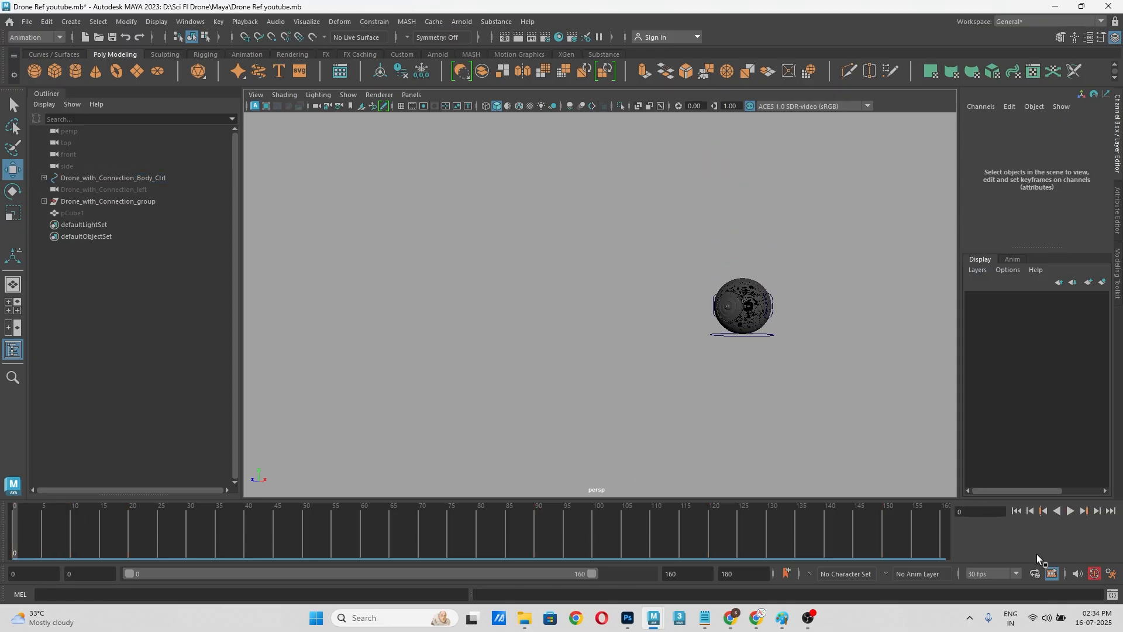
click(1068, 510)
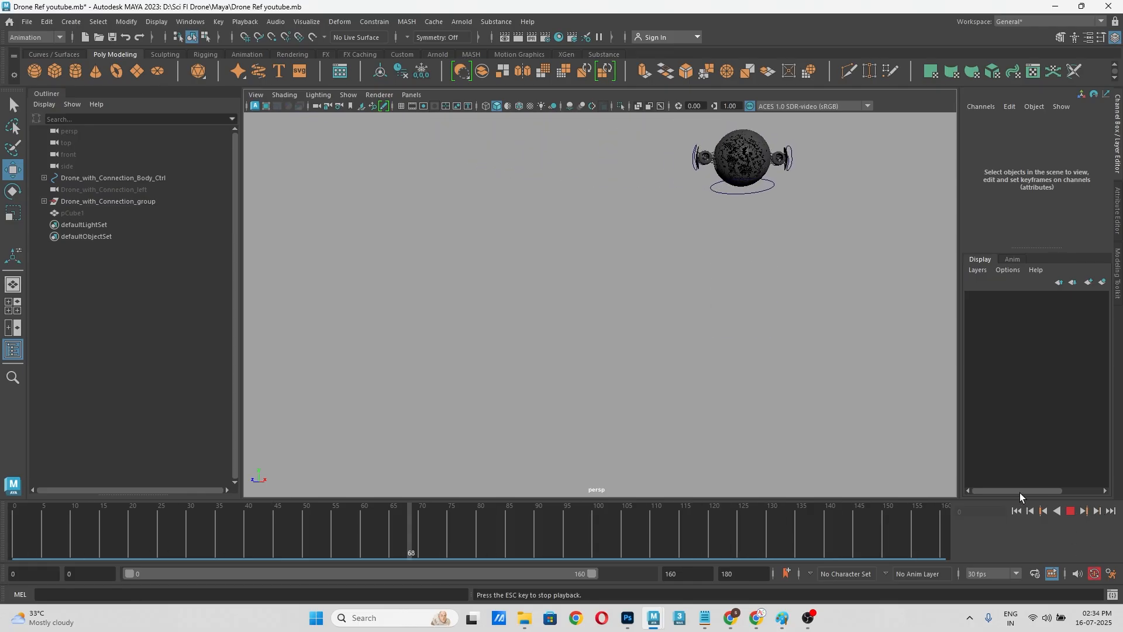
click(1070, 510)
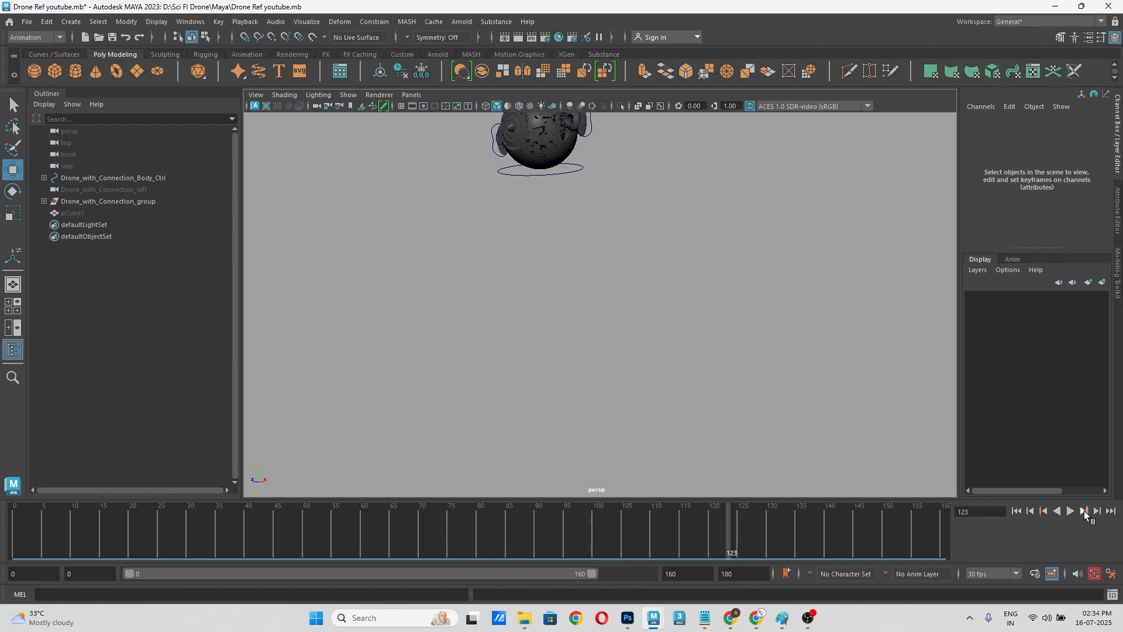
drag(70, 553, 2, 554)
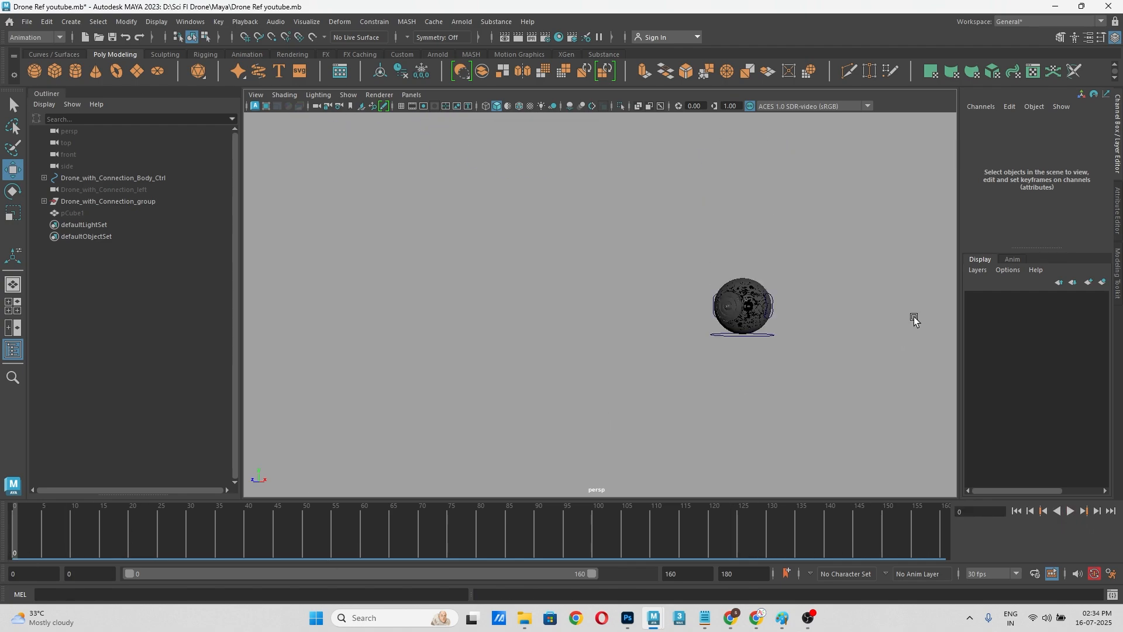
Step: Examine the drone's rise and arm extension up close and follow its motion from frame 0 to 125
alt+middle_drag(914, 318, 922, 396)
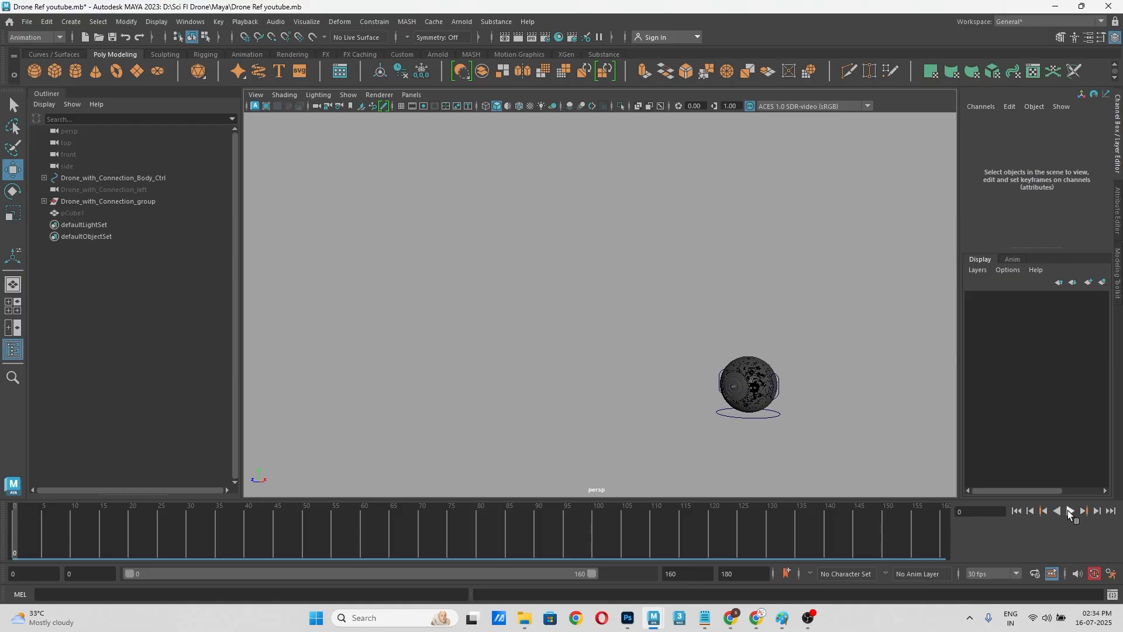
scroll(697, 413, up, 5)
alt+middle_drag(695, 413, 480, 286)
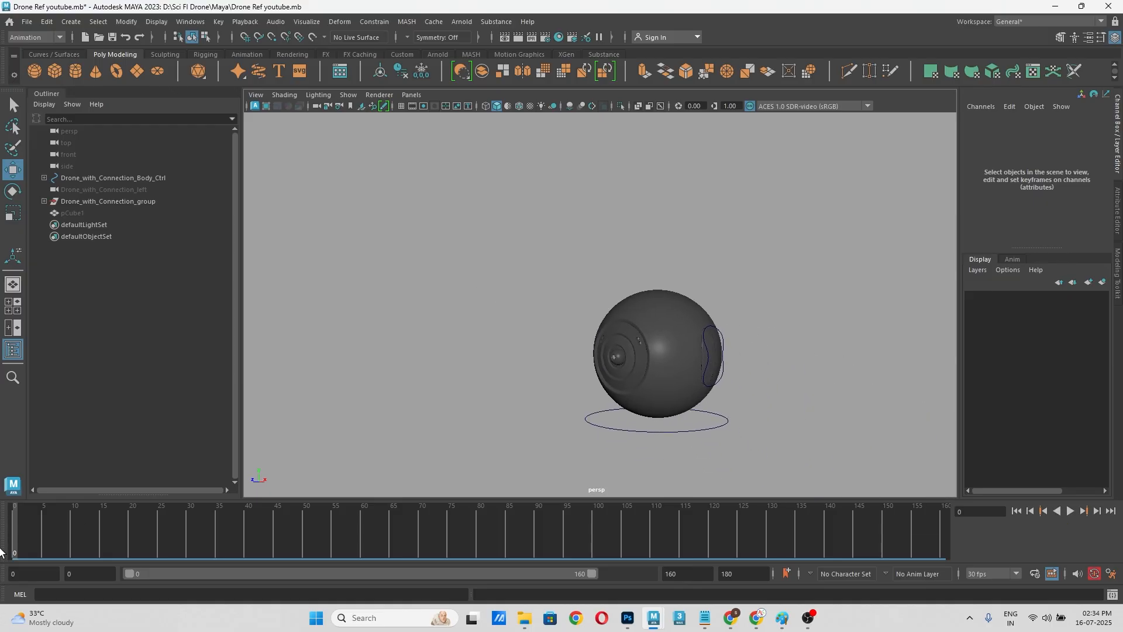
drag(22, 522, 55, 529)
alt+middle_drag(558, 311, 596, 499)
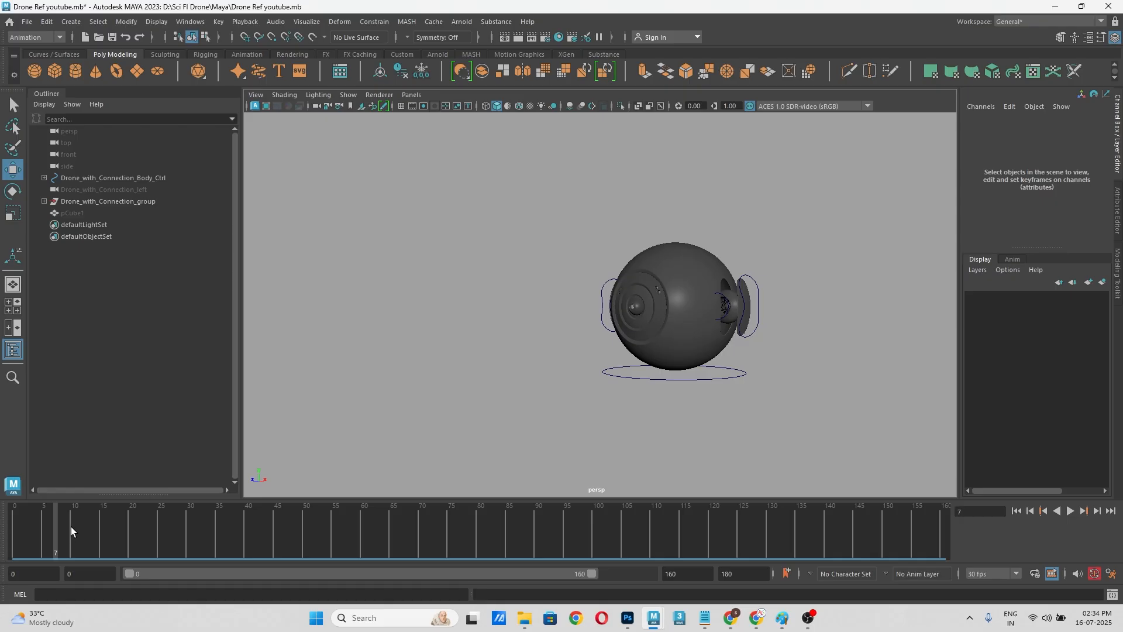
drag(72, 527, 739, 545)
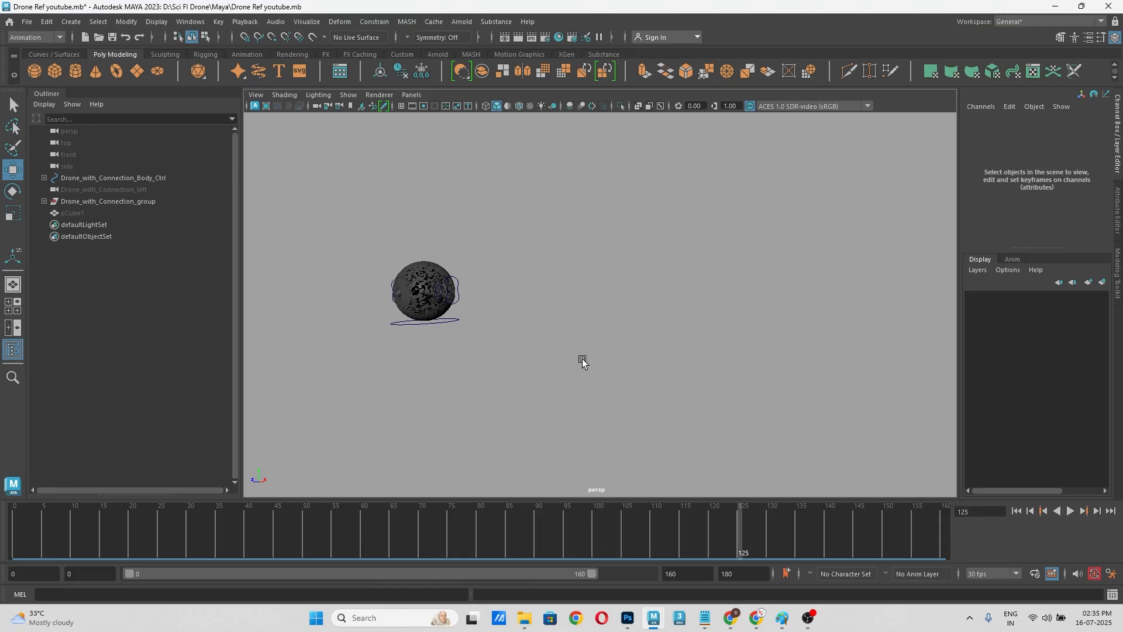
Step: Examine the drone's tilt up close between frames 125 and 136
alt+middle_drag(583, 361, 844, 361)
scroll(762, 321, up, 5)
alt+middle_drag(761, 321, 578, 329)
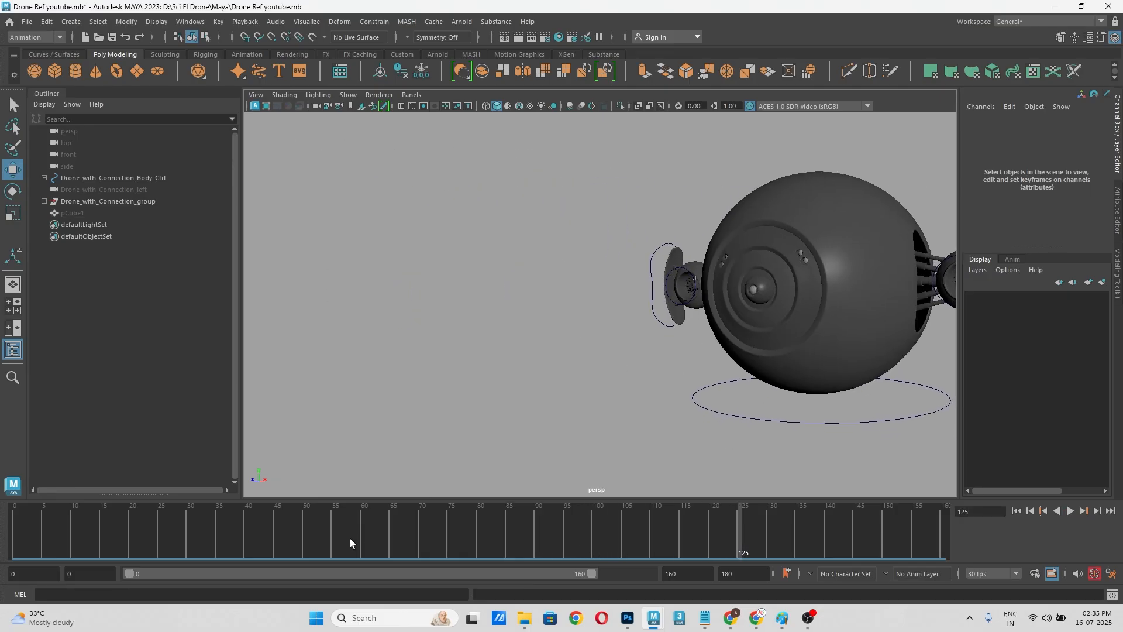
drag(750, 523, 803, 527)
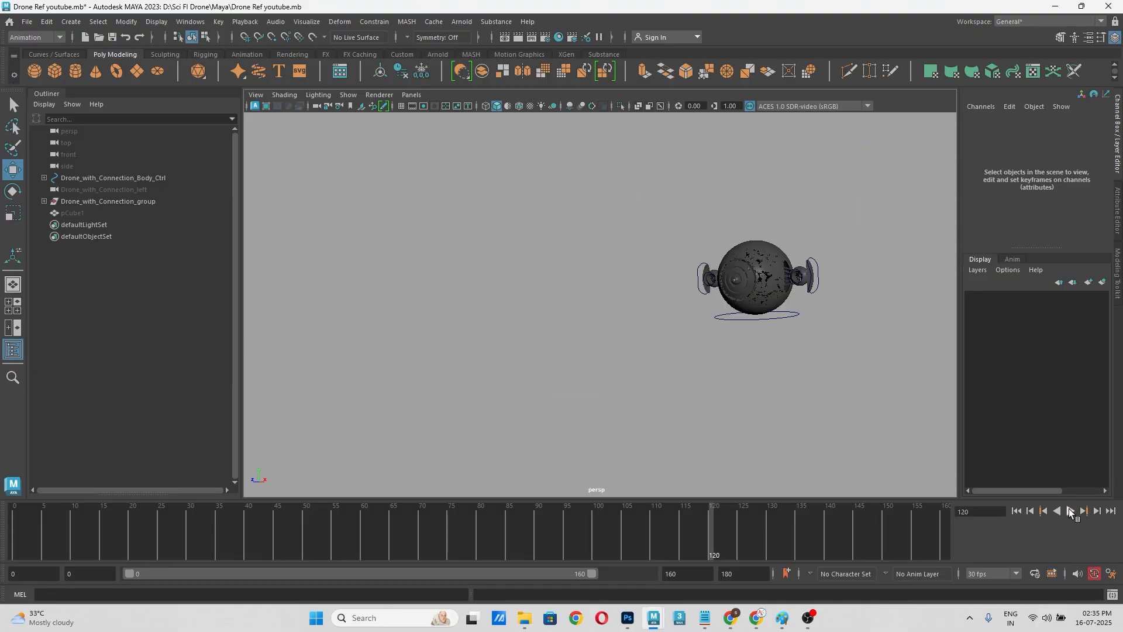
Step: Play the animation forward and in reverse around the backward tilt, and scrub back to an earlier part of the flight
click(1070, 511)
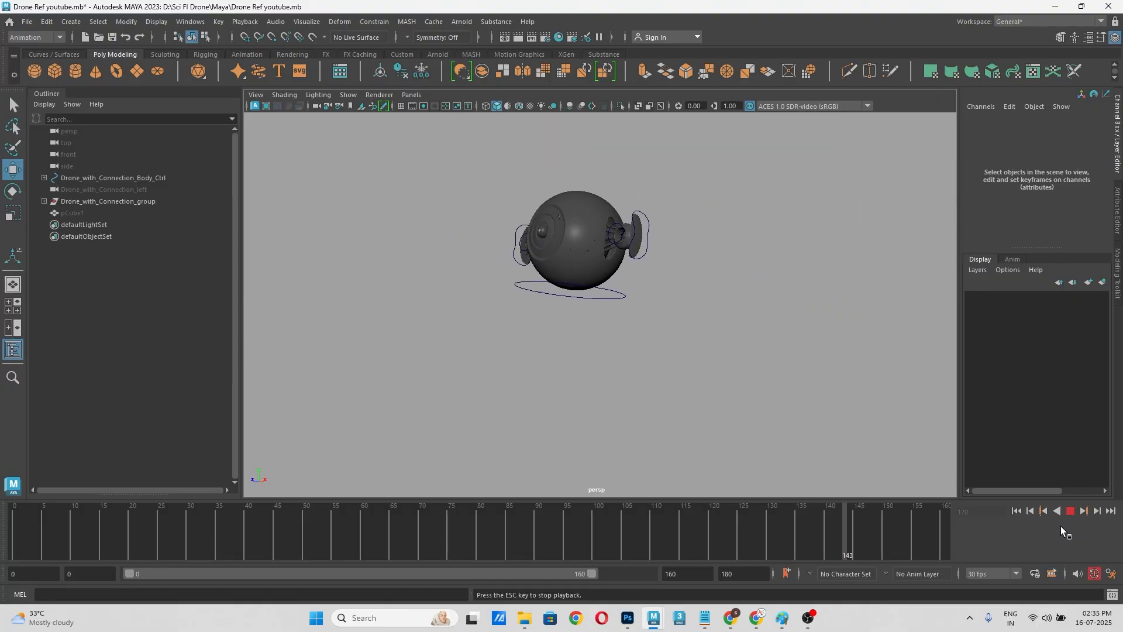
click(1057, 511)
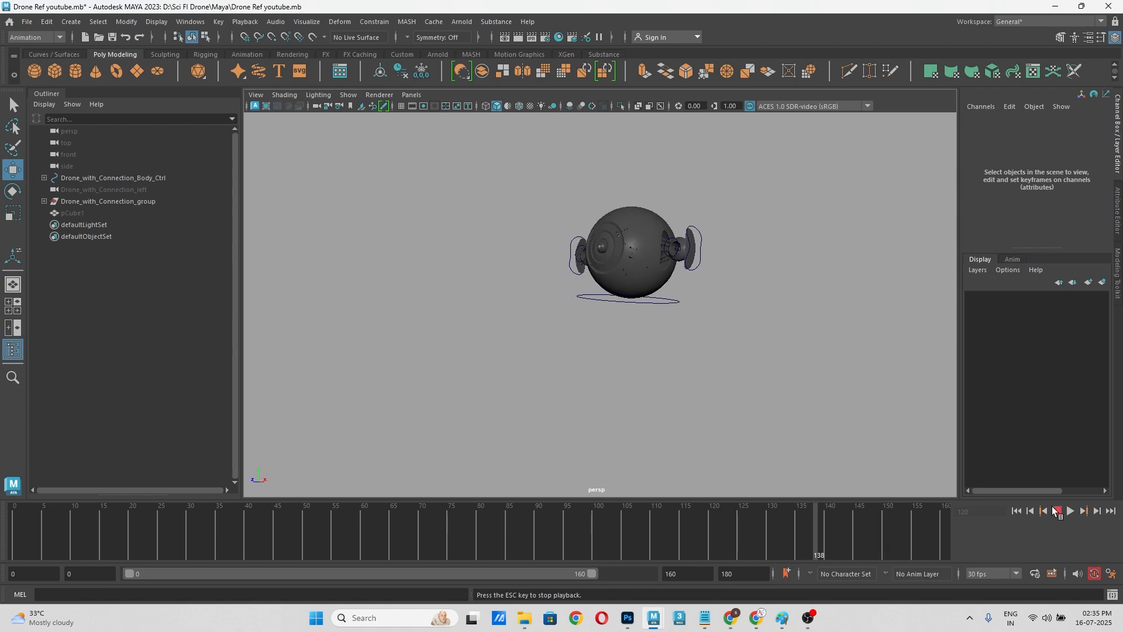
click(1053, 508)
mouse_move(695, 536)
mouse_down()
mouse_move(41, 545)
mouse_move(621, 543)
mouse_up()
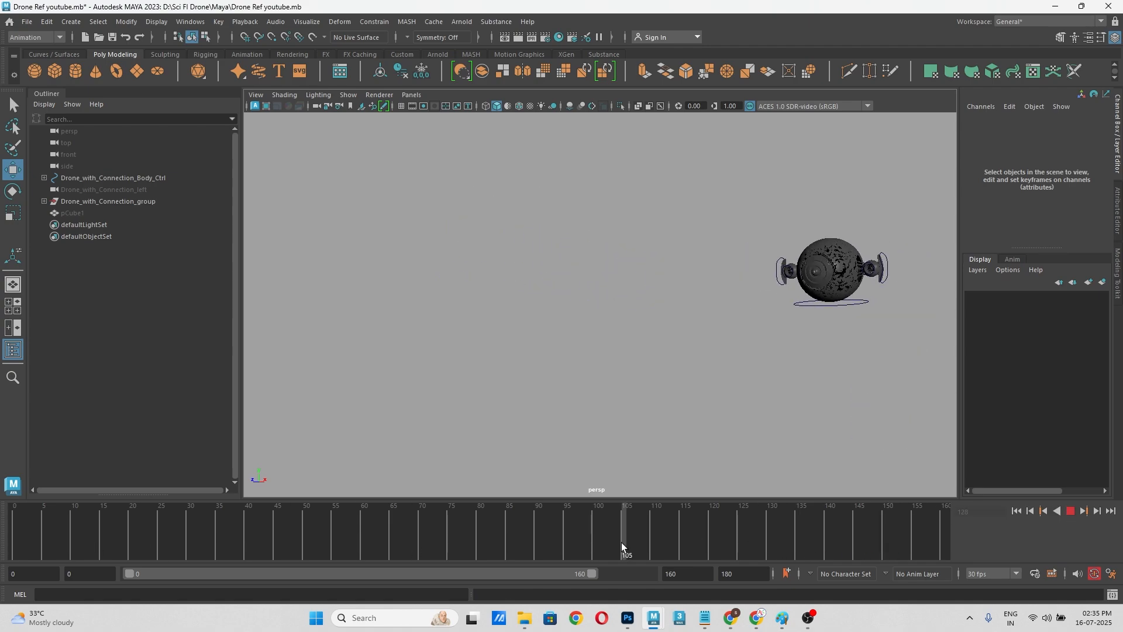
Step: Deselect the body control, return to frame 0 and examine the closed drone's front up close in perspective
key(ctrl+z)
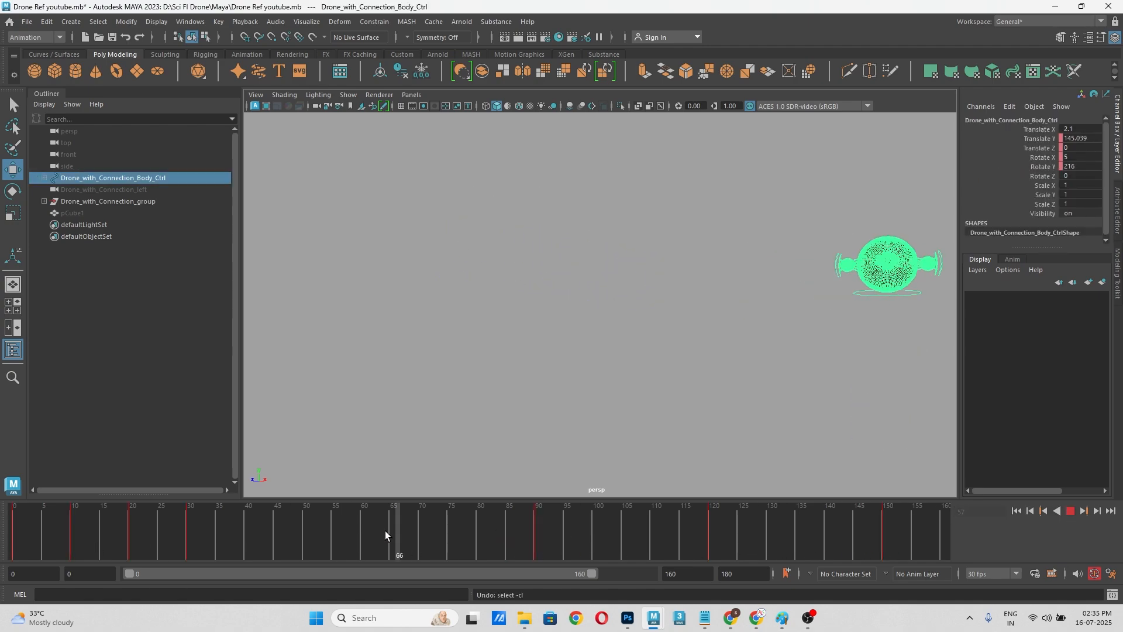
click(822, 359)
key(space)
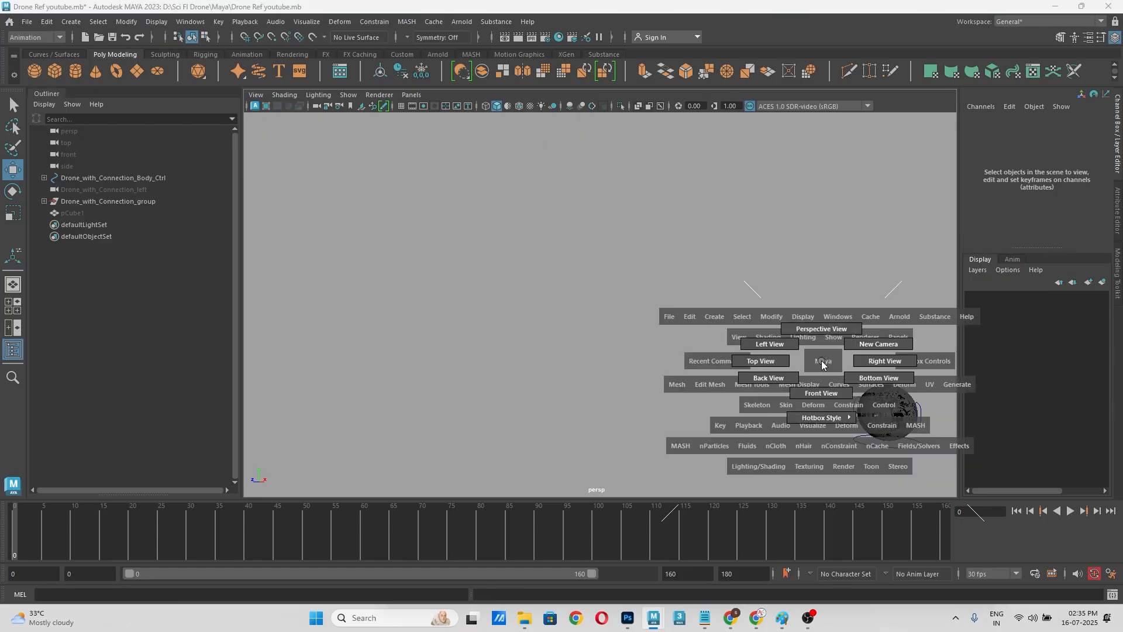
drag(822, 364, 797, 341)
key(space)
scroll(759, 361, down, 4)
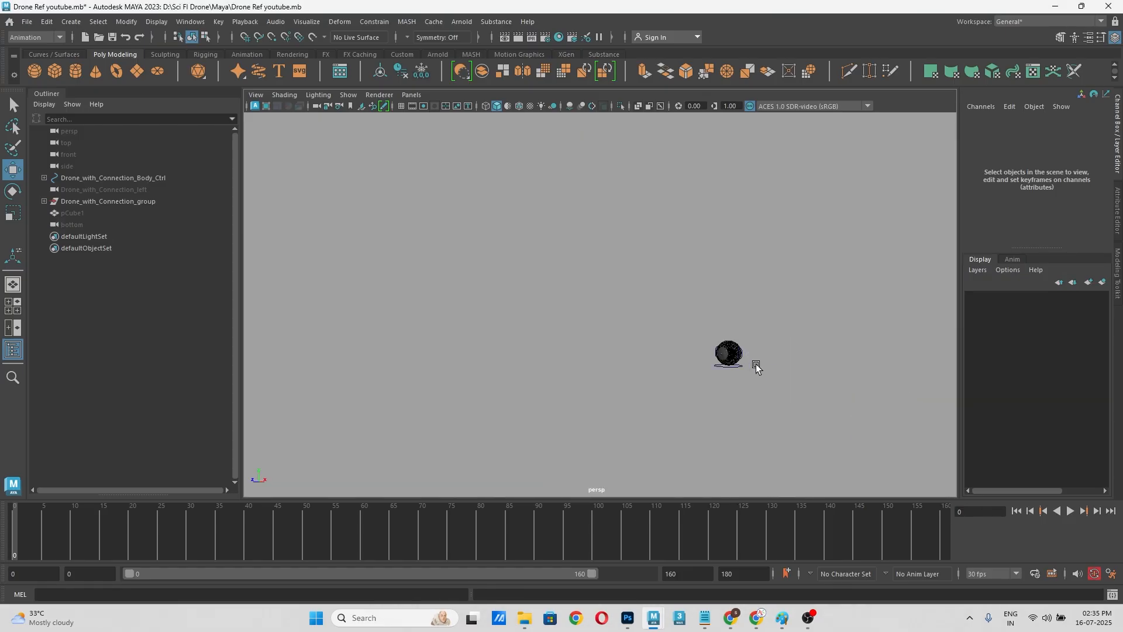
scroll(765, 376, up, 5)
alt+middle_drag(767, 379, 564, 258)
scroll(818, 338, up, 5)
alt+middle_drag(818, 338, 631, 331)
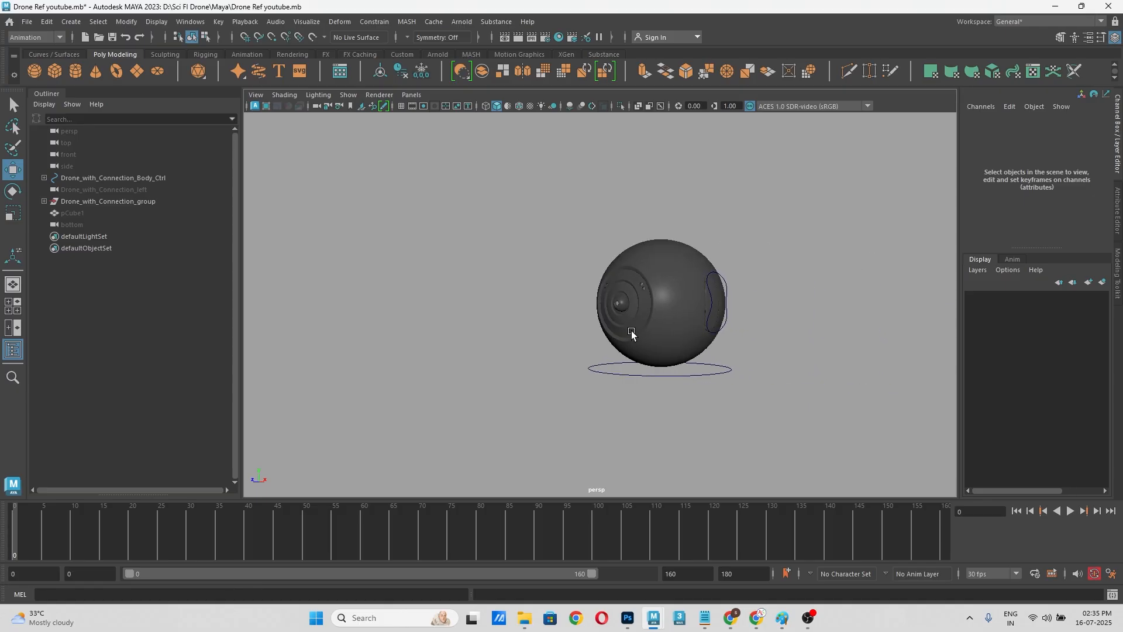
scroll(622, 342, up, 4)
mouse_move(621, 342)
alt+mouse_down()
mouse_move(701, 352)
mouse_move(639, 356)
alt+mouse_up()
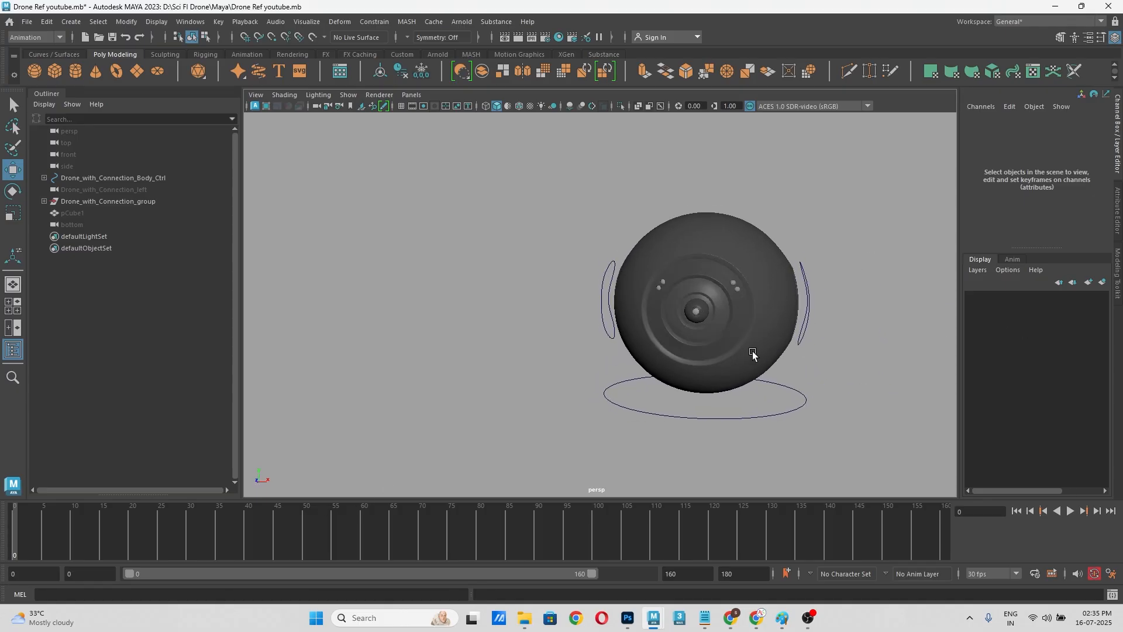
Step: Select the body control and review the drone's rise between frames 0 and 10
click(760, 414)
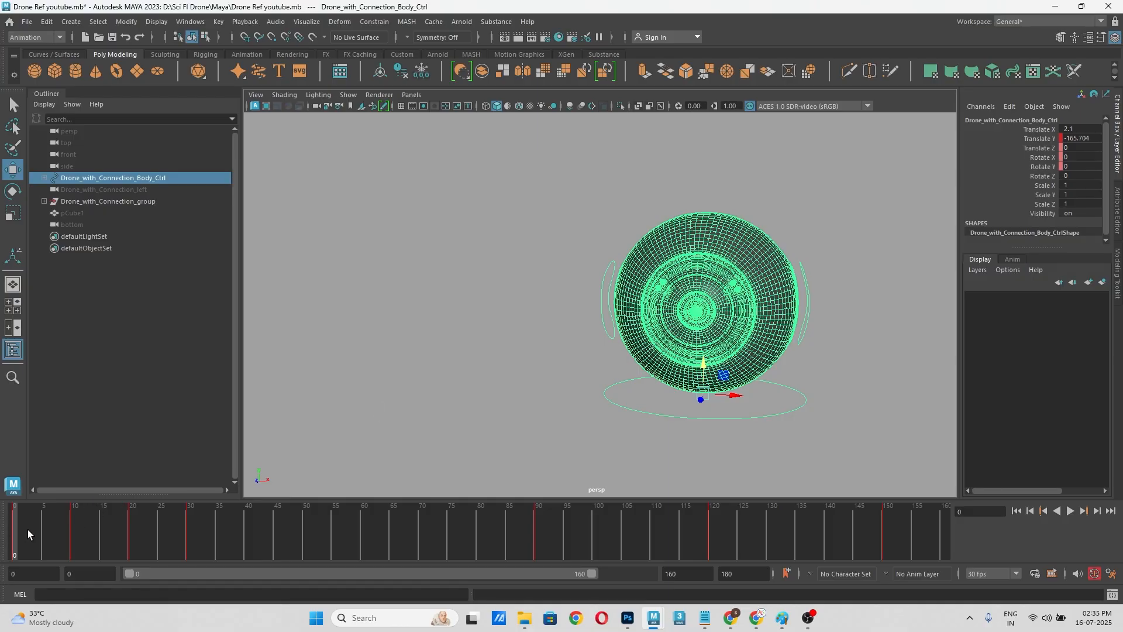
drag(27, 529, 73, 512)
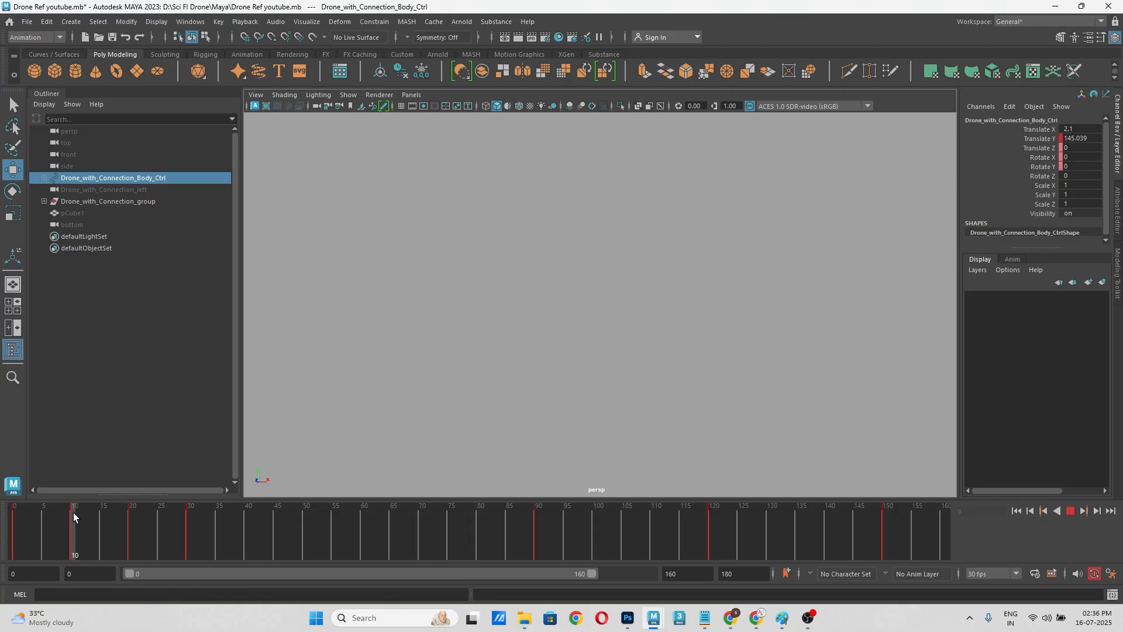
alt+middle_drag(666, 271, 675, 480)
alt+middle_drag(721, 266, 703, 439)
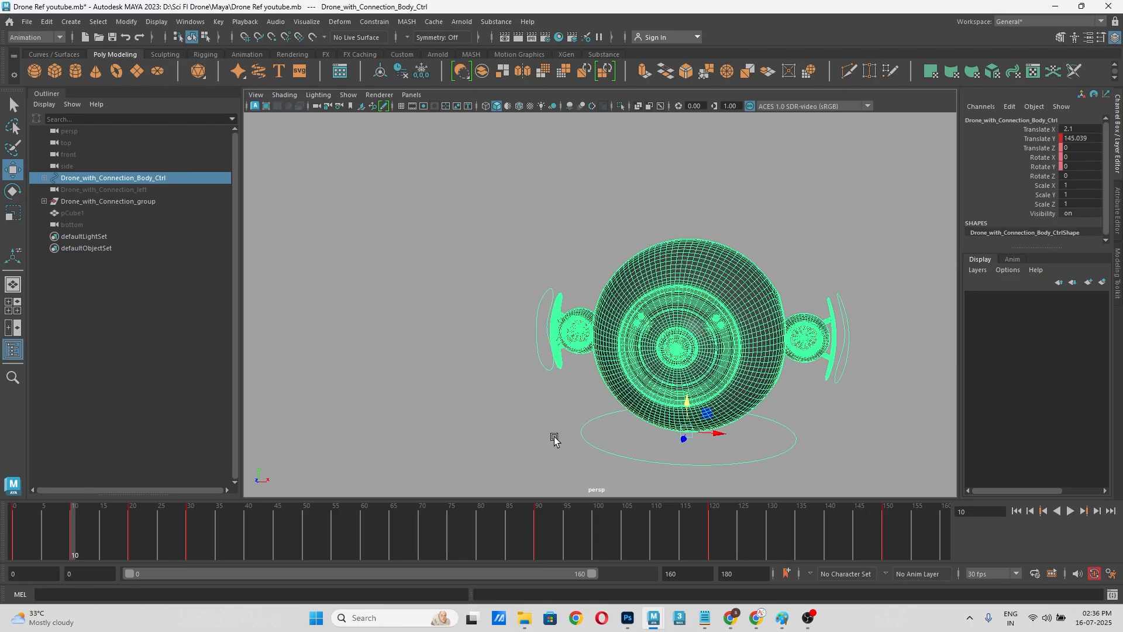
mouse_move(79, 539)
mouse_down()
mouse_move(39, 535)
mouse_move(73, 532)
mouse_up()
drag(32, 499, 72, 531)
Step: Review the left arm control's extension up to frame 20 and the body control's tilt and turn up to frame 90
click(845, 337)
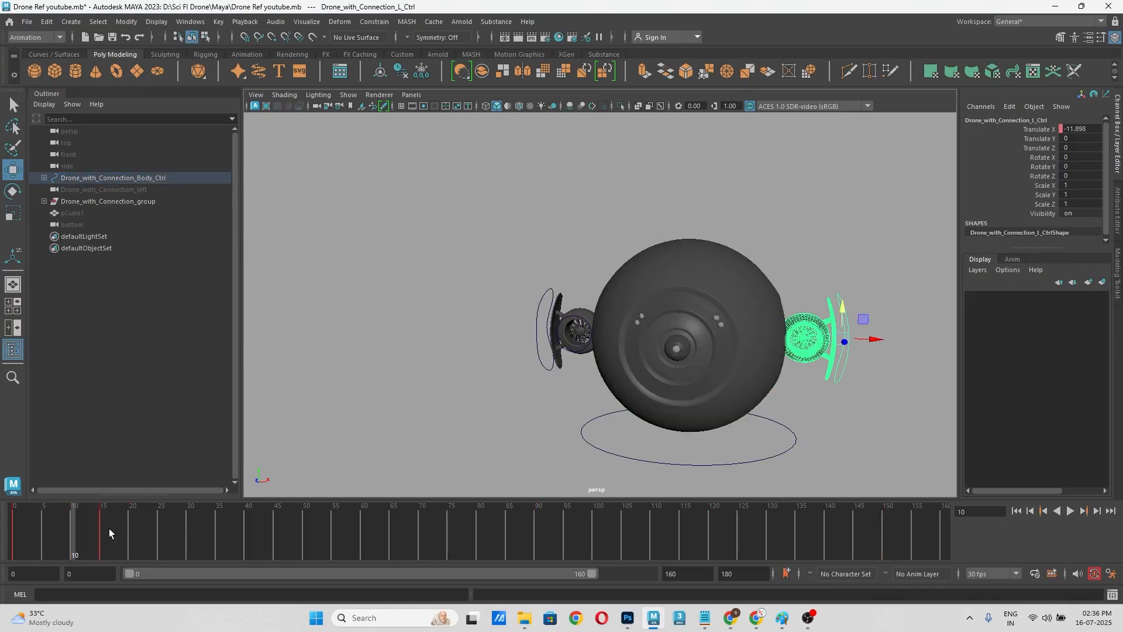
mouse_move(109, 528)
mouse_down()
mouse_move(54, 530)
mouse_move(130, 521)
mouse_up()
click(636, 462)
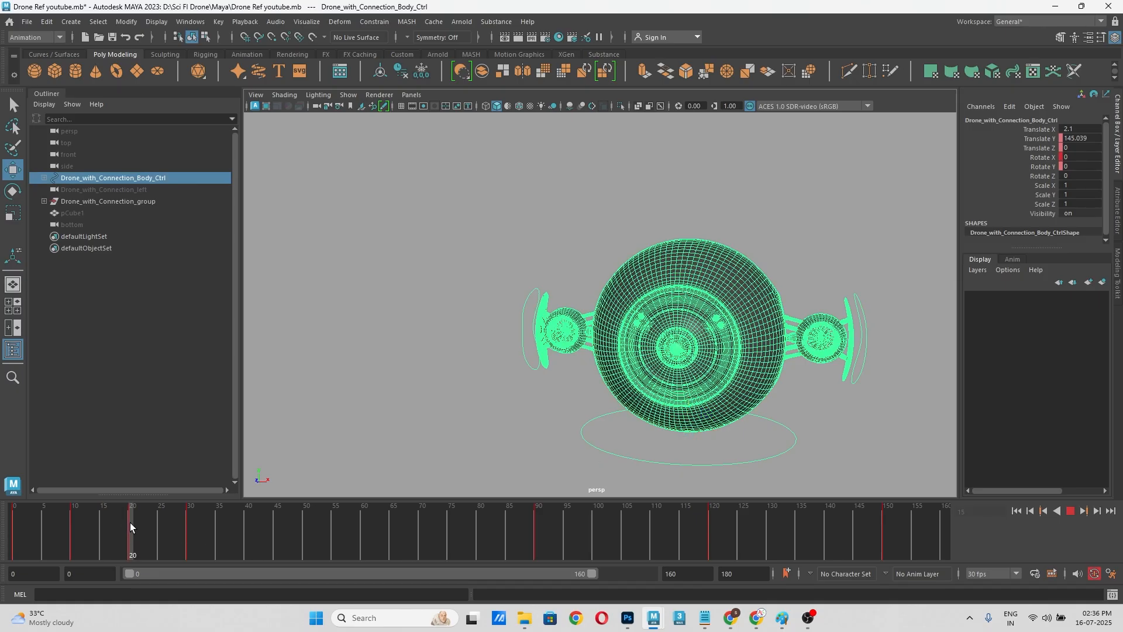
drag(129, 522, 185, 524)
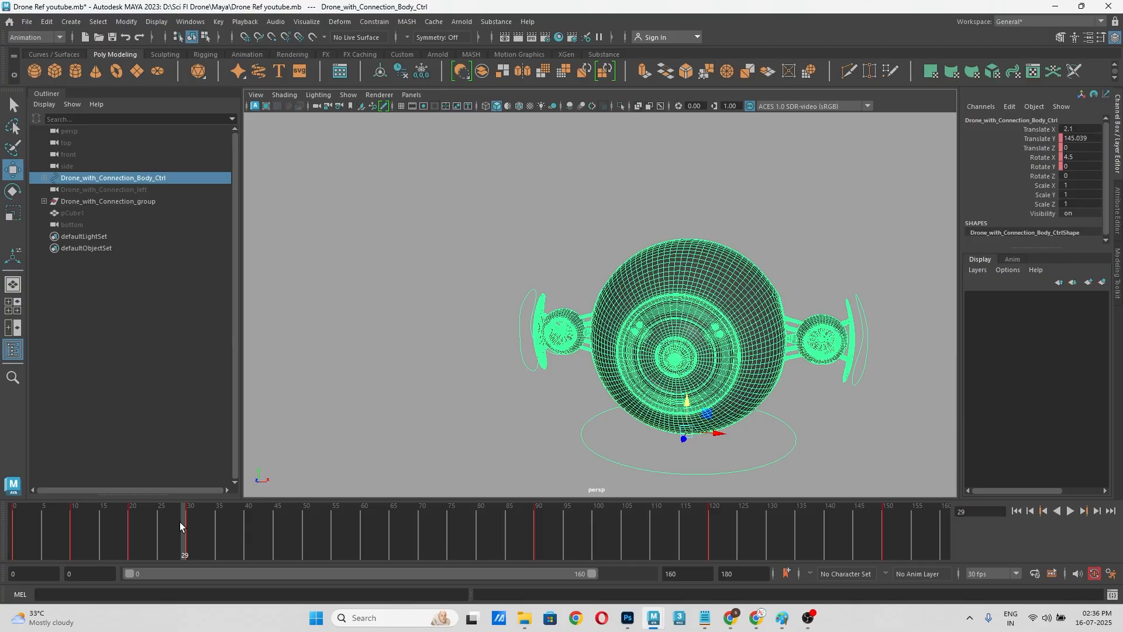
click(189, 522)
mouse_move(195, 522)
mouse_down()
mouse_move(536, 527)
mouse_move(336, 529)
mouse_move(194, 555)
mouse_move(538, 552)
mouse_up()
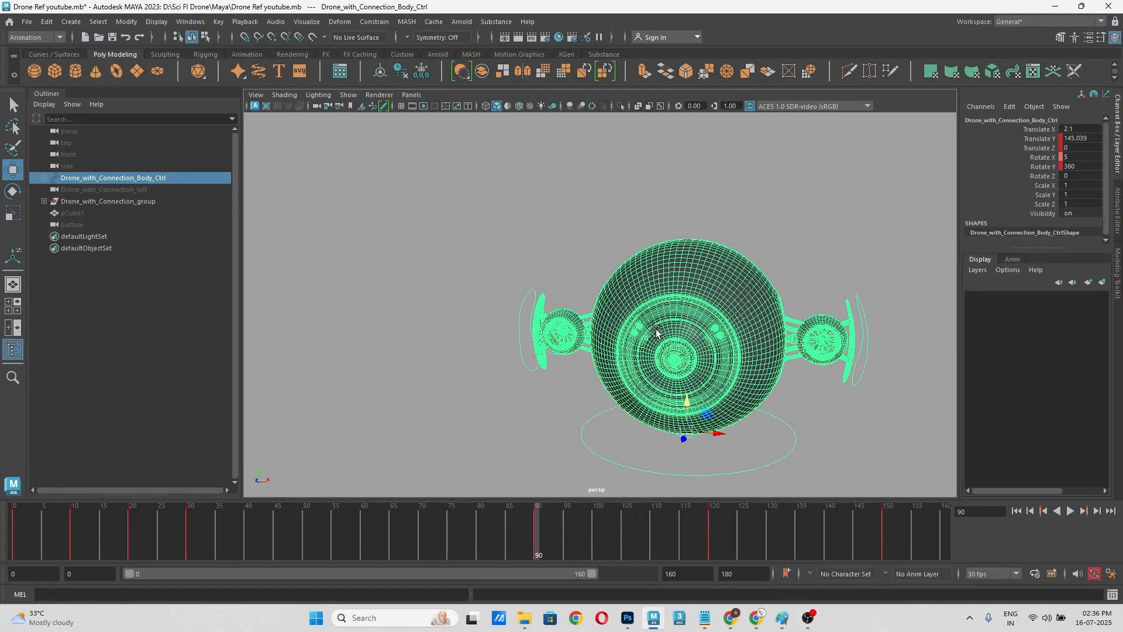
Step: Review the drone's forward flight, dip and backward tilt from frame 90 to 150 in a wider angled perspective
scroll(697, 349, down, 3)
alt+middle_drag(712, 377, 825, 293)
alt+drag(845, 347, 770, 358)
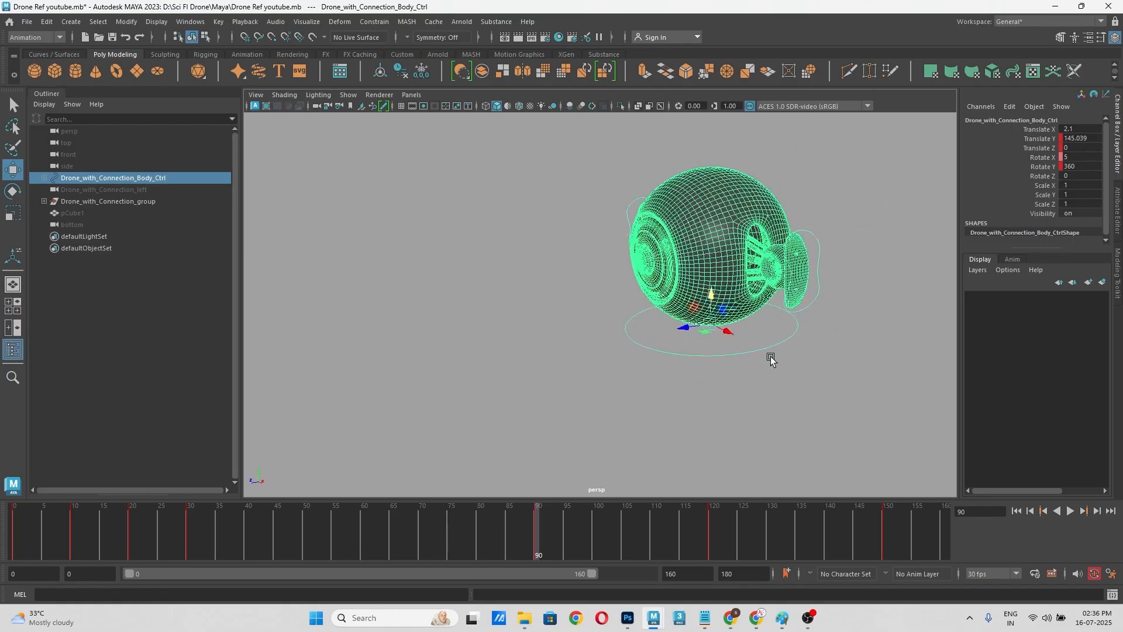
scroll(770, 372, down, 4)
alt+middle_drag(770, 373, 867, 359)
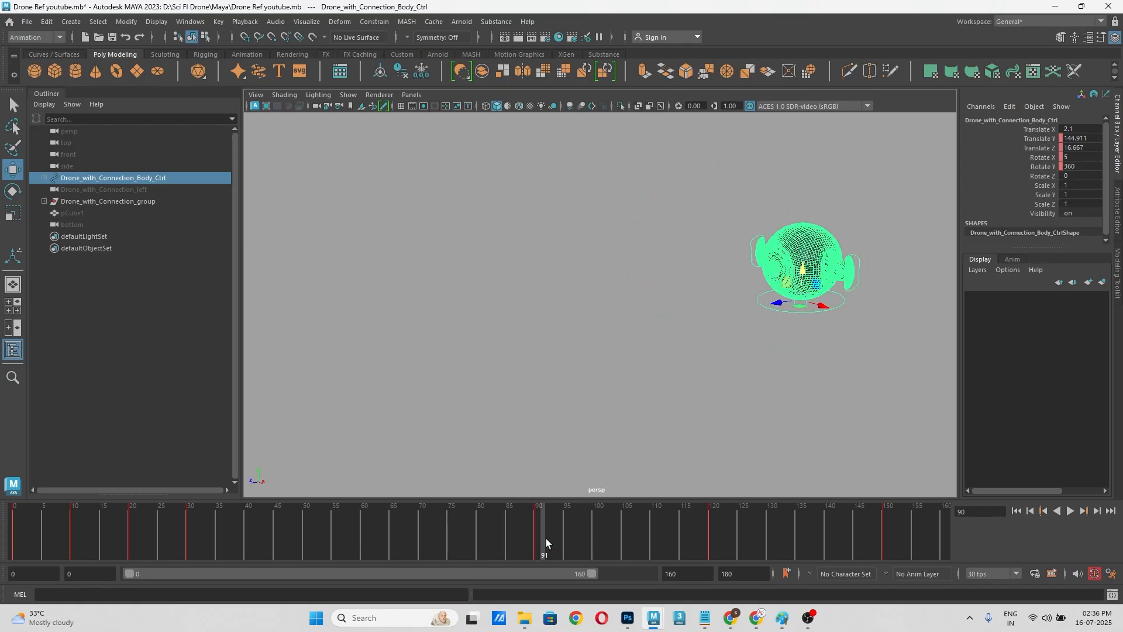
key(alt+v)
drag(760, 527, 882, 514)
scroll(670, 330, down, 3)
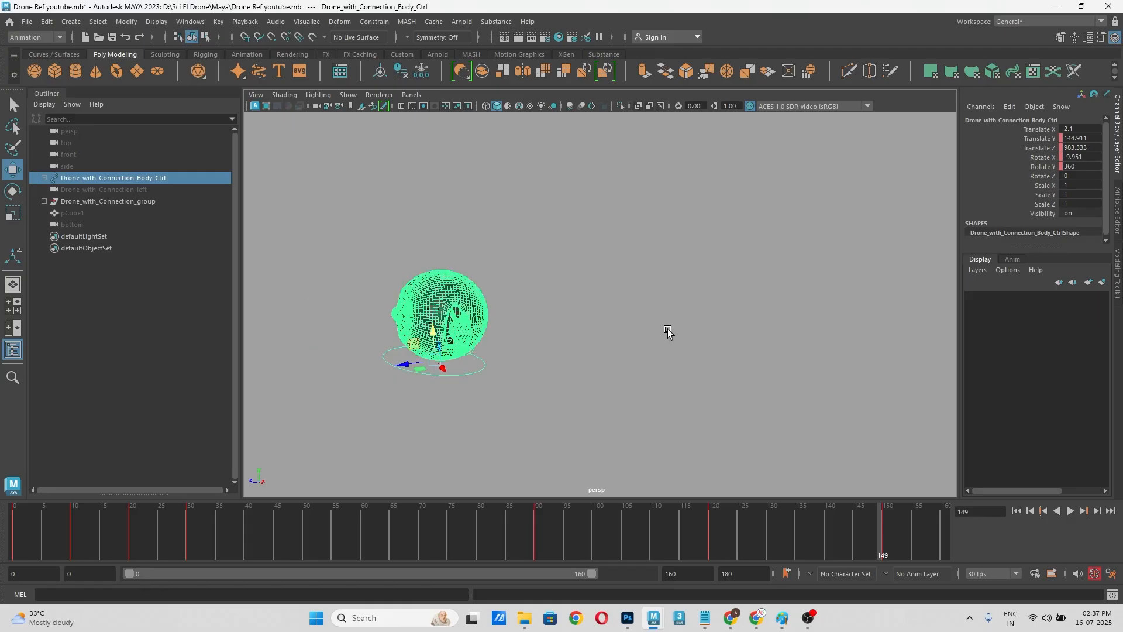
alt+middle_drag(668, 330, 661, 296)
drag(659, 549, 883, 532)
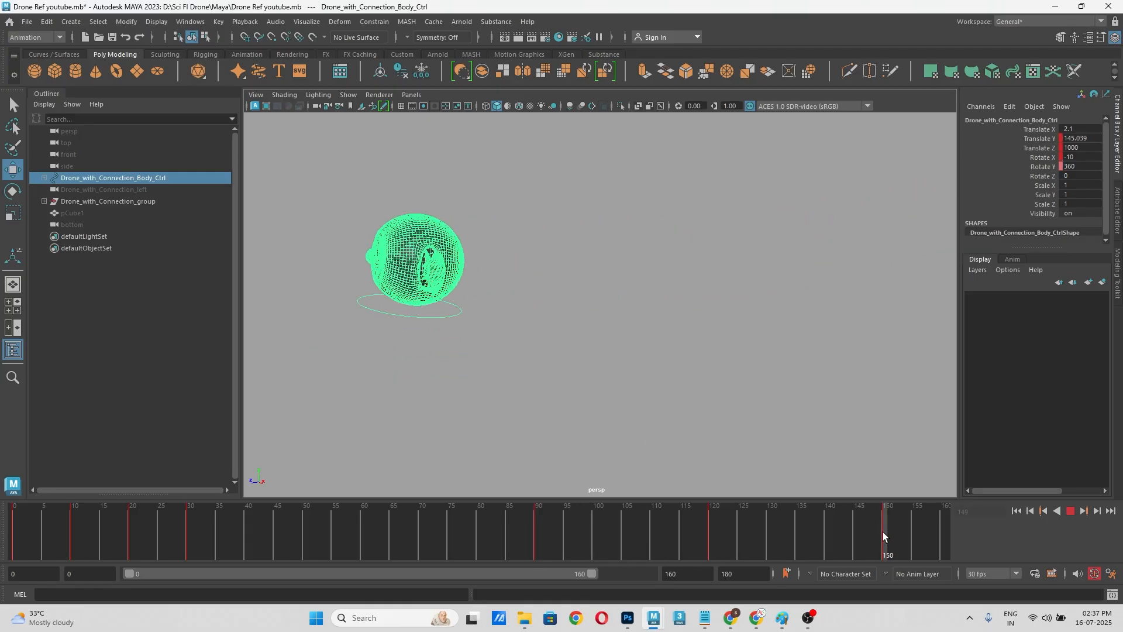
Step: Switch to the top view and frame the drone's body control at frame 105
key(space)
drag(617, 381, 556, 381)
scroll(620, 292, up, 10)
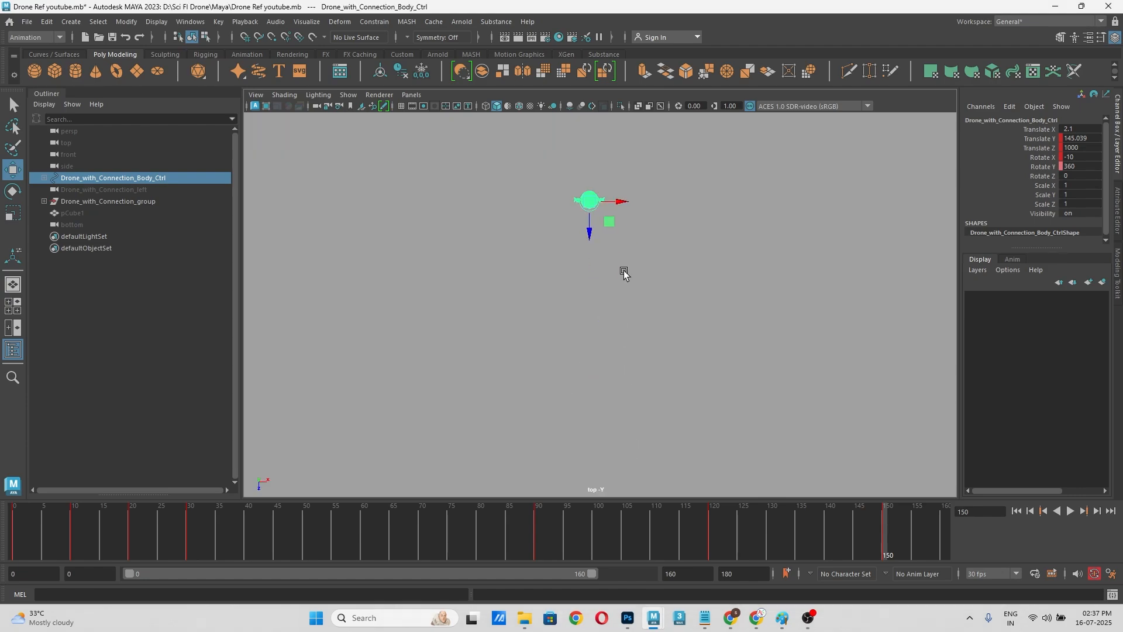
alt+middle_drag(651, 277, 626, 404)
drag(536, 539, 623, 540)
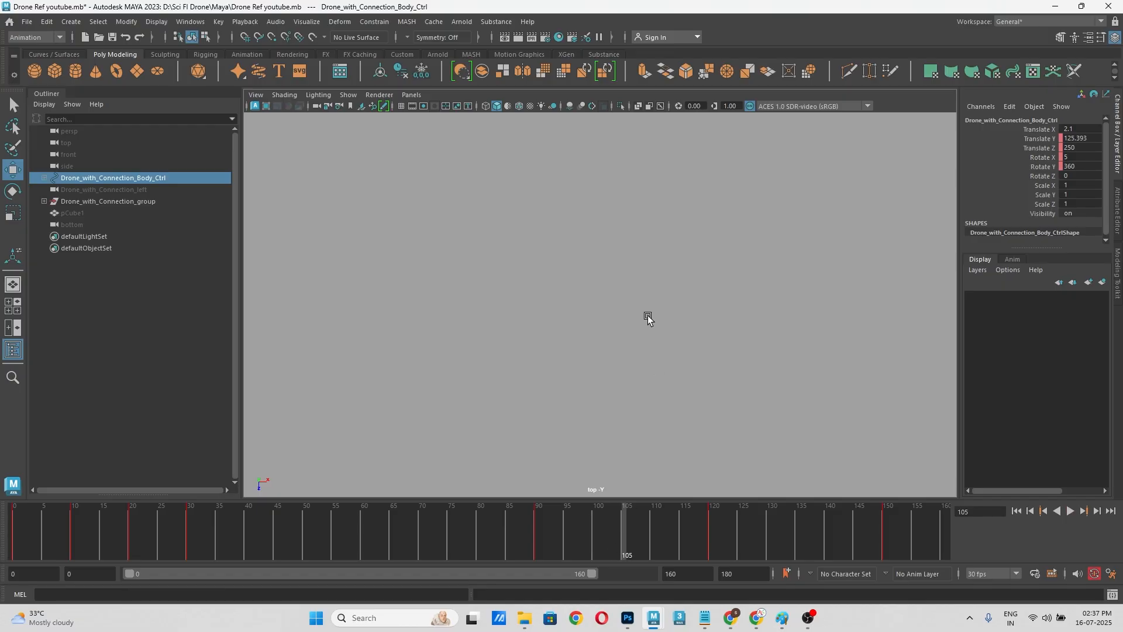
key(f)
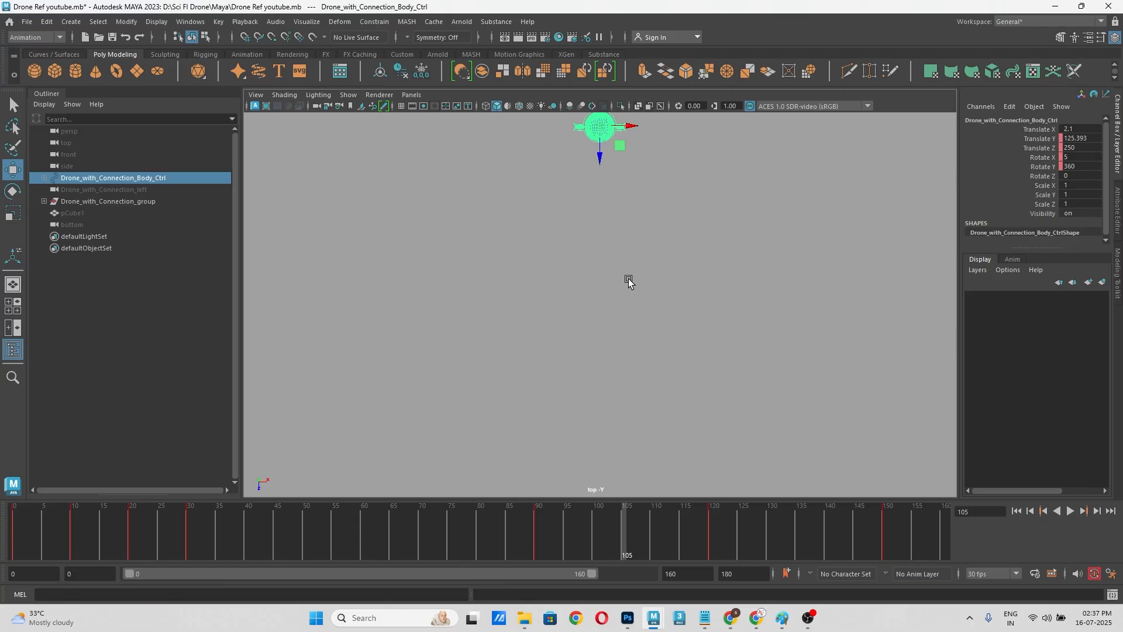
scroll(621, 415, up, 1)
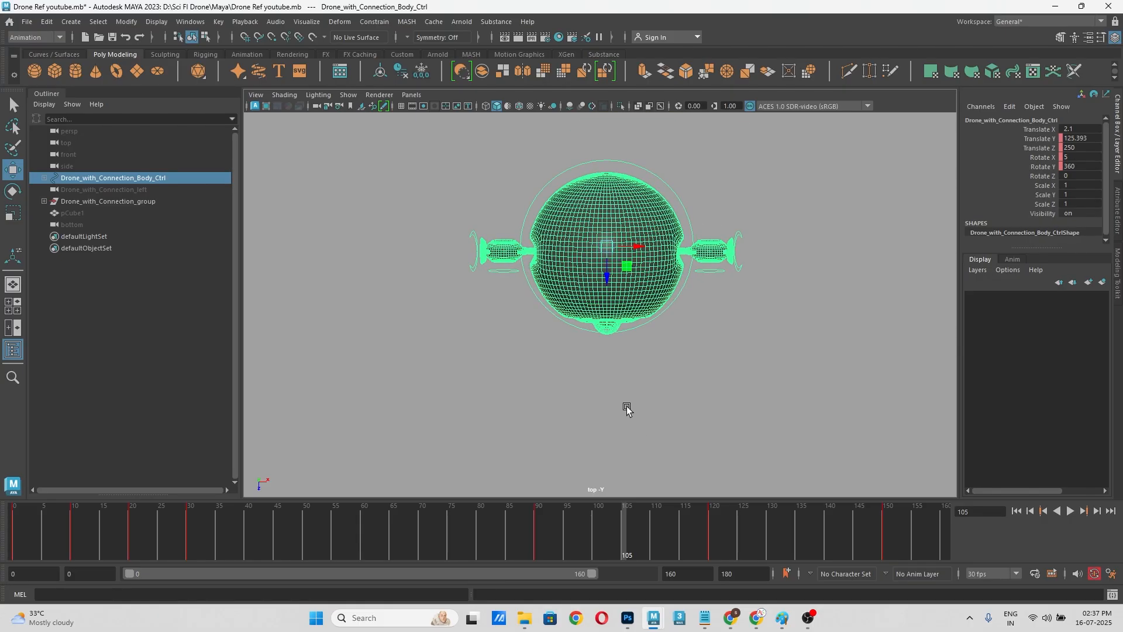
Step: Undo a trial sideways move of the body control and key its Translate X at frames 105 and 90
drag(639, 248, 618, 256)
key(ctrl+z)
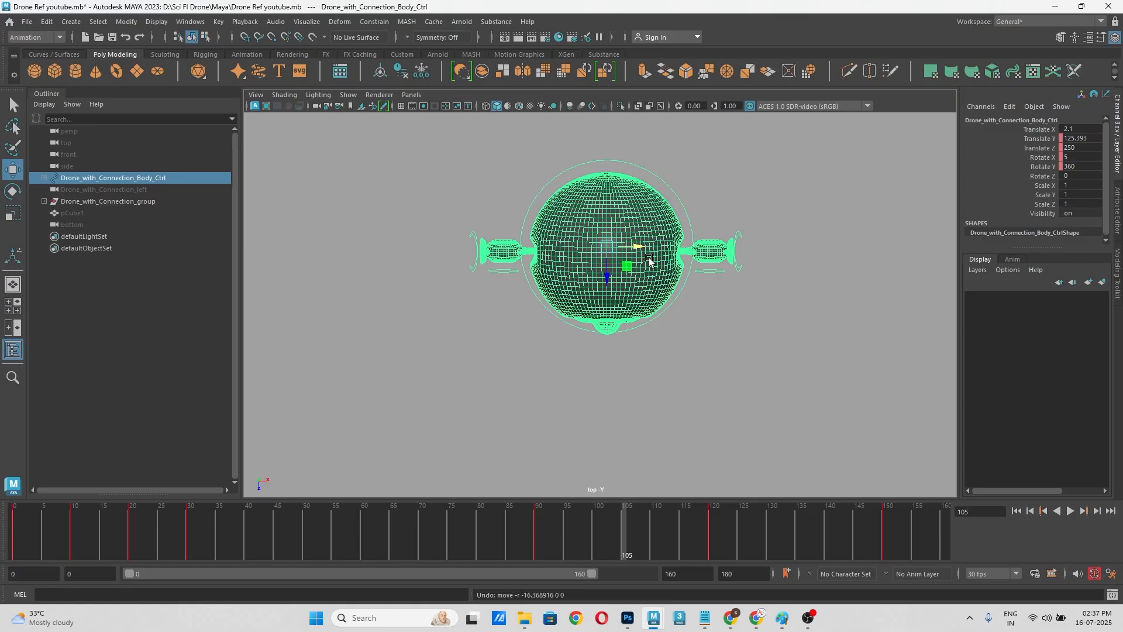
click(1041, 130)
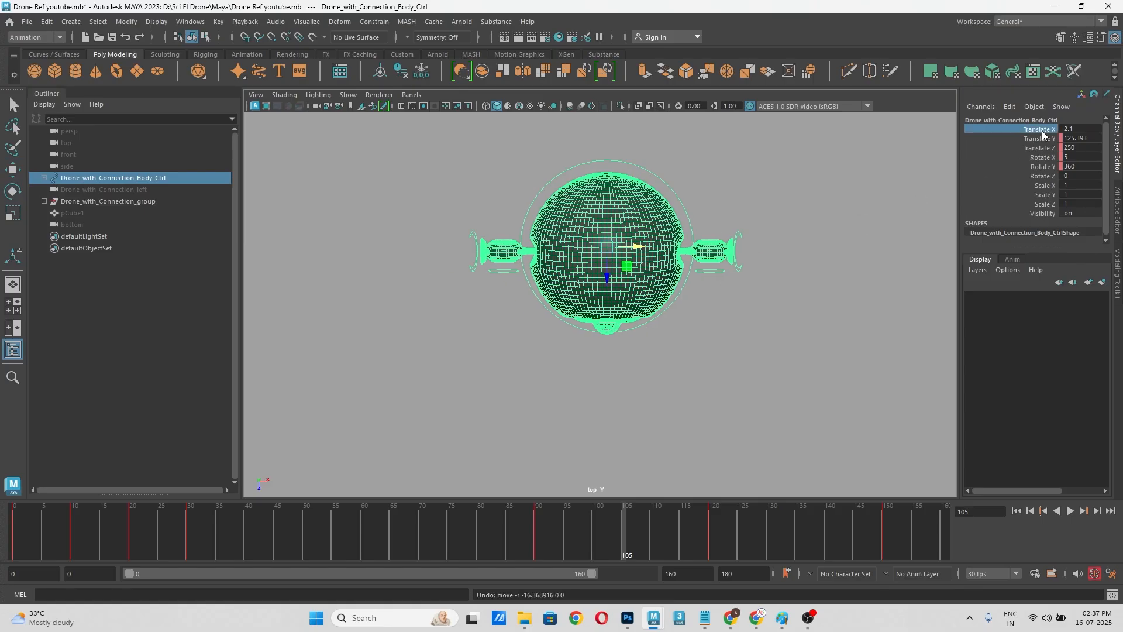
right_click(1043, 131)
click(1044, 156)
click(533, 535)
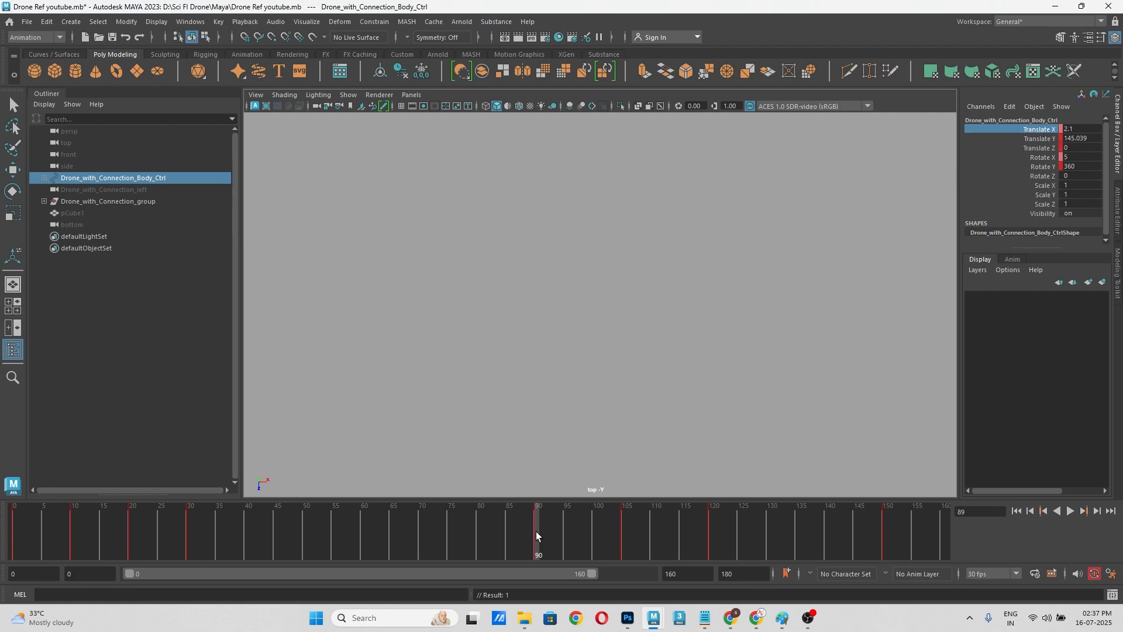
right_click(1029, 133)
click(1025, 154)
Step: At frame 105, shift the body control sideways to Translate X -41.698 and key that channel
drag(539, 532, 620, 539)
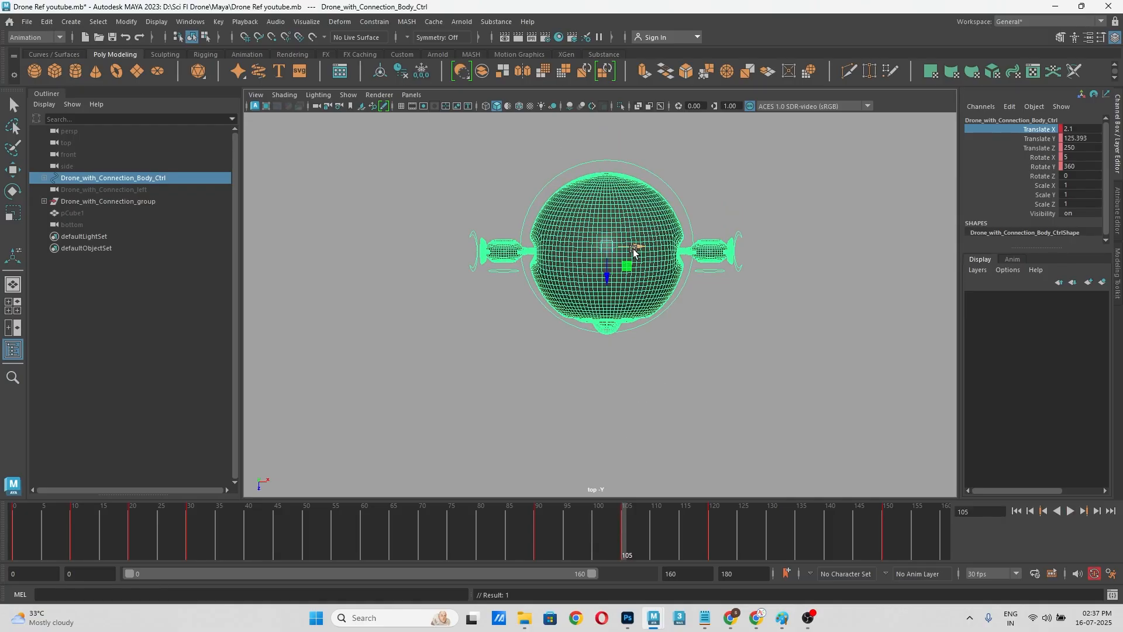
drag(634, 251, 576, 257)
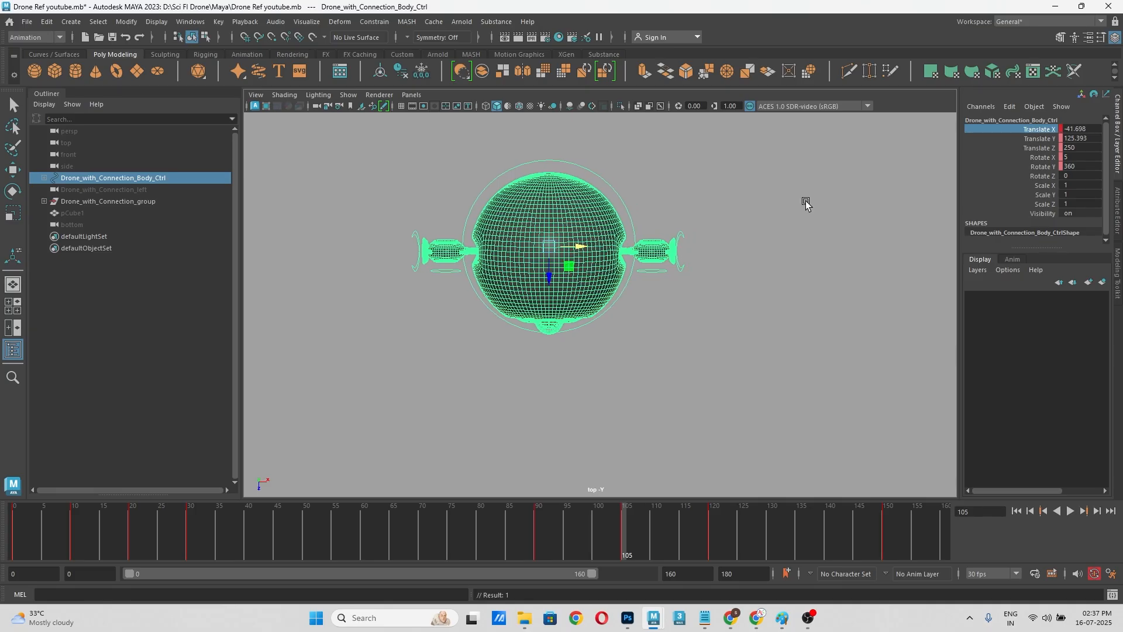
right_click(1040, 133)
click(1032, 146)
Step: Play and scrub between frames 90 and 105 in the top view to check the sideways drift
drag(634, 519, 579, 531)
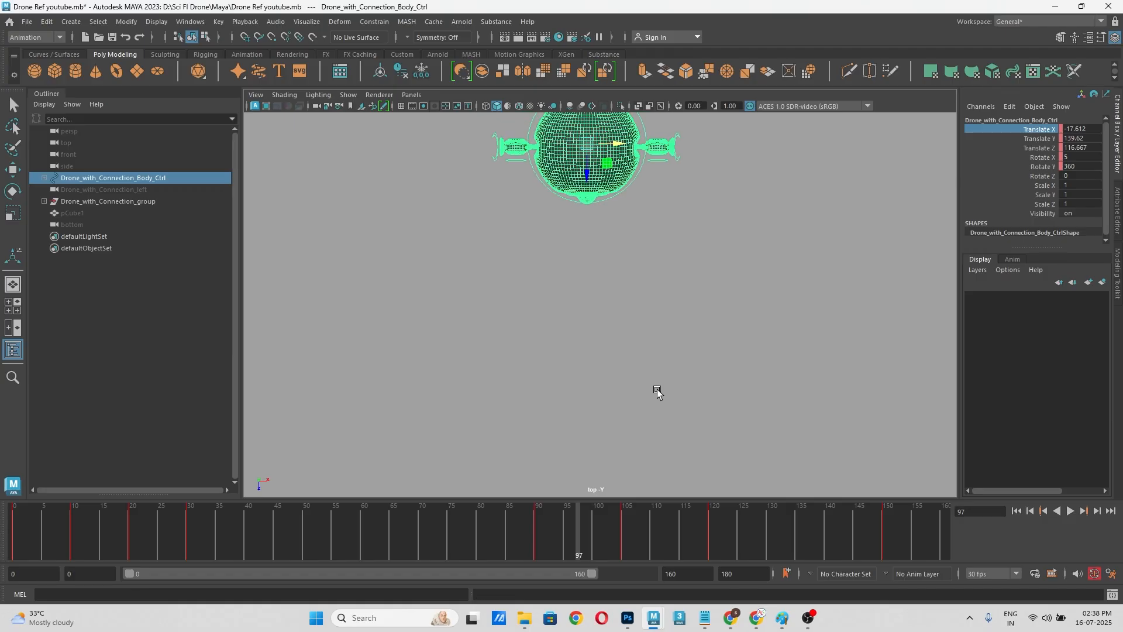
key(alt+v)
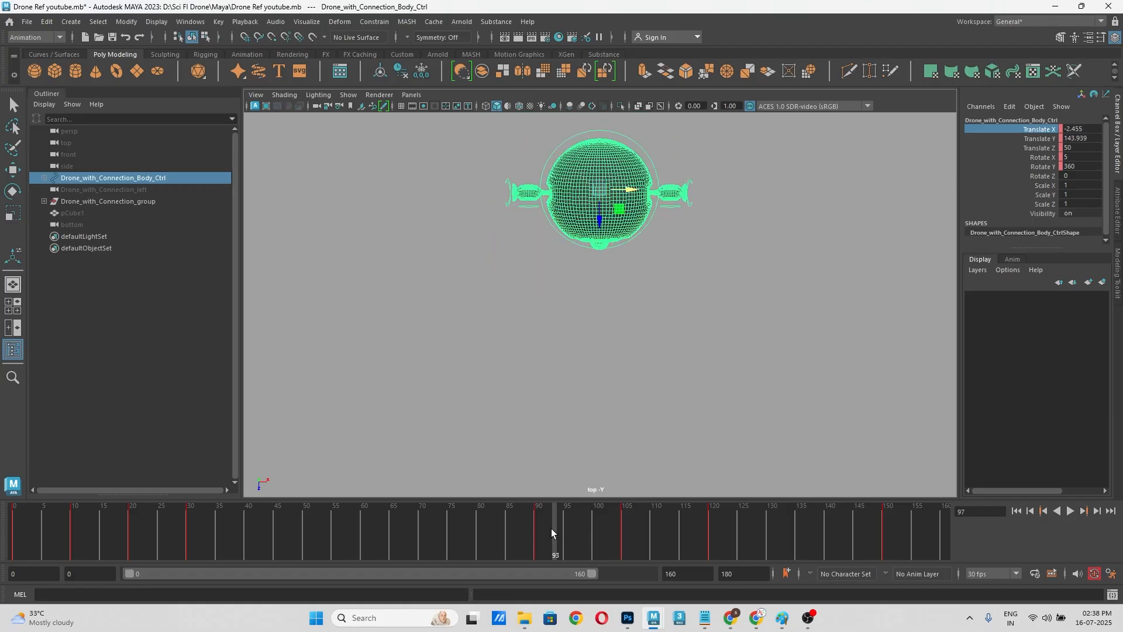
mouse_move(552, 528)
mouse_down()
mouse_move(538, 533)
mouse_move(601, 528)
mouse_up()
Step: Unhide pCube1 and compare the drone's width with the cube's sides up close at frame 91
click(72, 213)
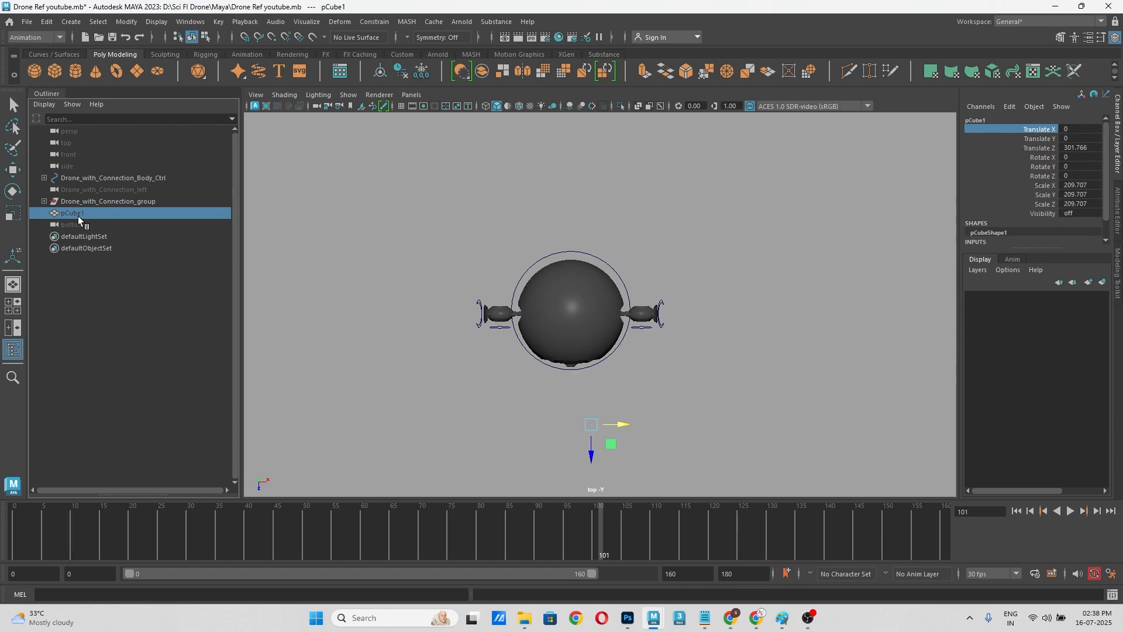
key(shift+h)
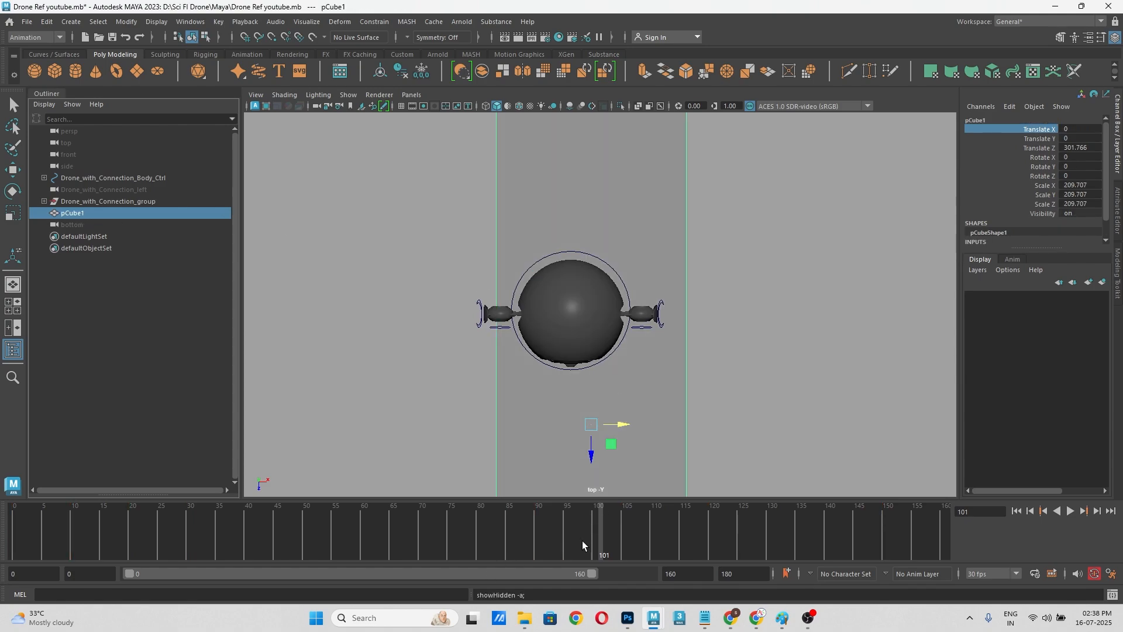
mouse_move(583, 545)
mouse_down()
mouse_move(512, 545)
mouse_move(545, 545)
mouse_up()
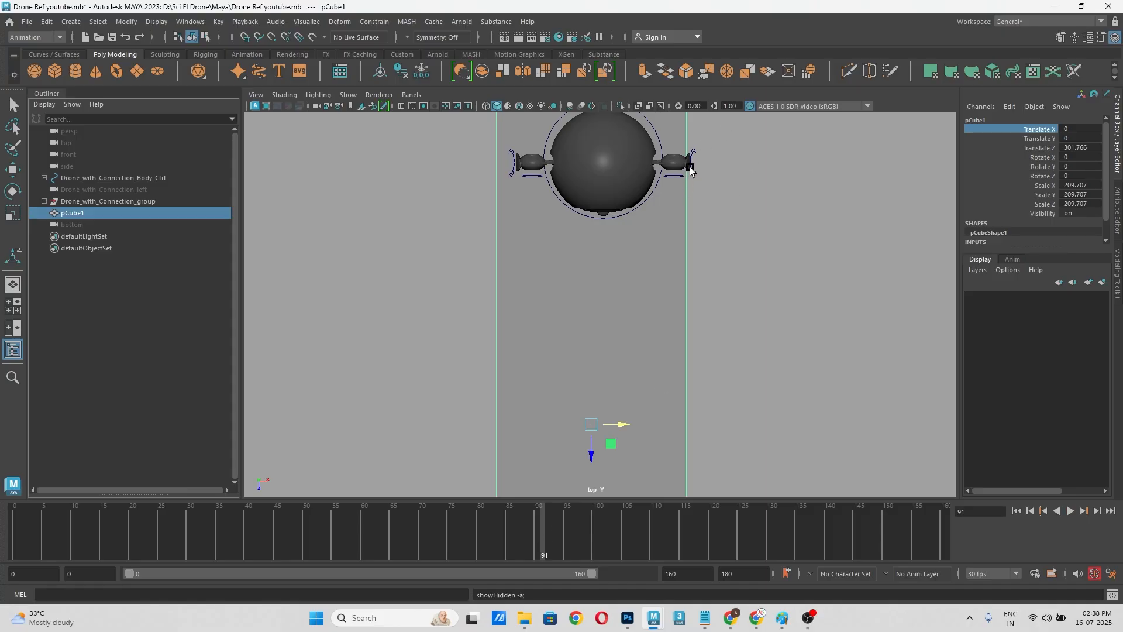
alt+right_drag(698, 173, 742, 182)
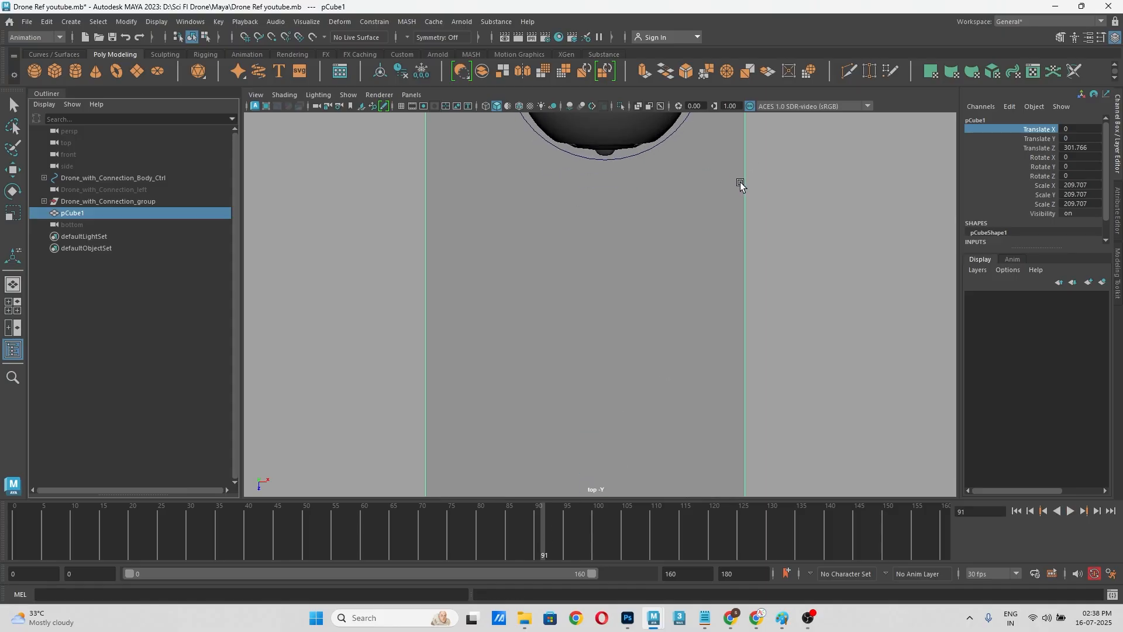
alt+middle_drag(740, 182, 675, 370)
scroll(674, 326, up, 3)
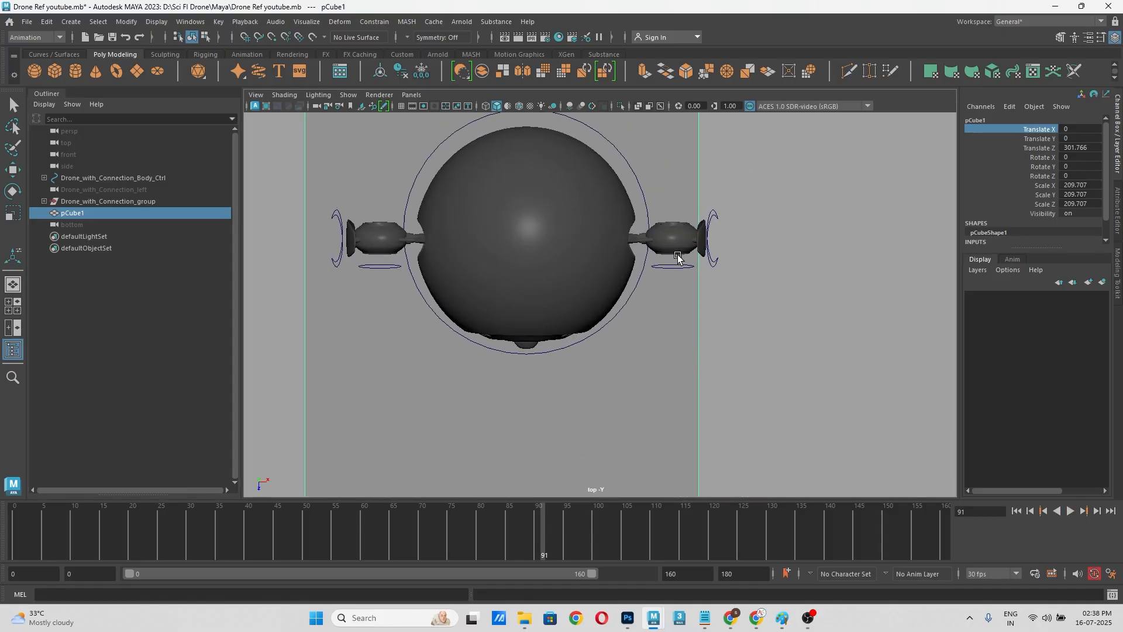
Step: Select the left arm control and follow the drone between the cube's sides from frame 91 to 113
click(723, 232)
scroll(729, 243, down, 8)
alt+middle_drag(702, 337, 756, 263)
scroll(738, 324, down, 3)
alt+middle_drag(737, 325, 757, 273)
drag(546, 532, 671, 535)
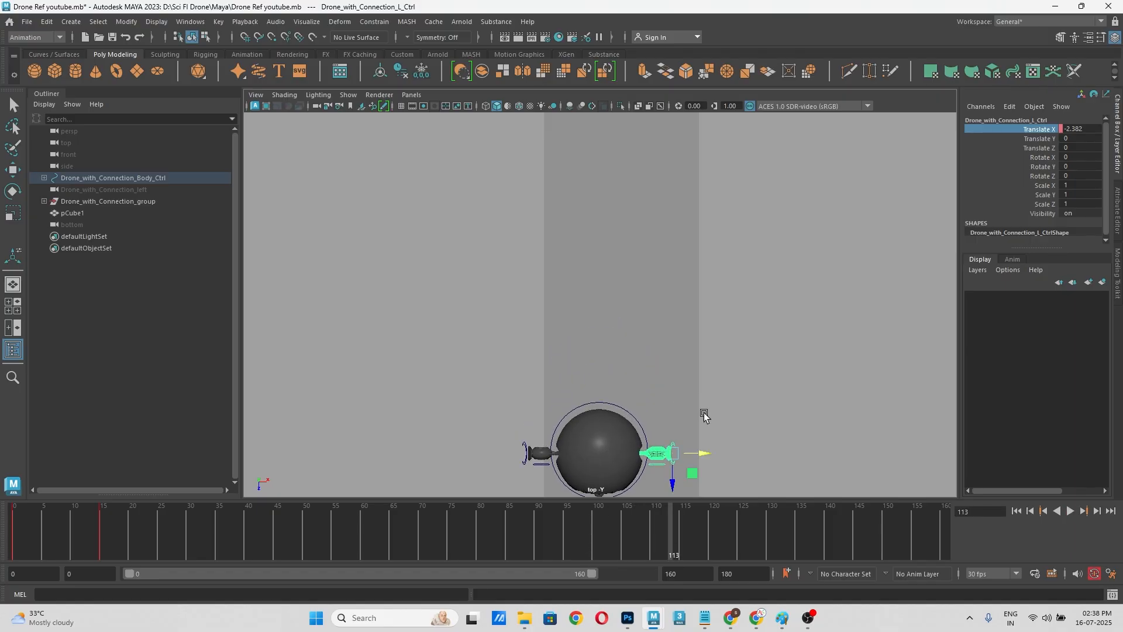
alt+middle_drag(702, 414, 647, 246)
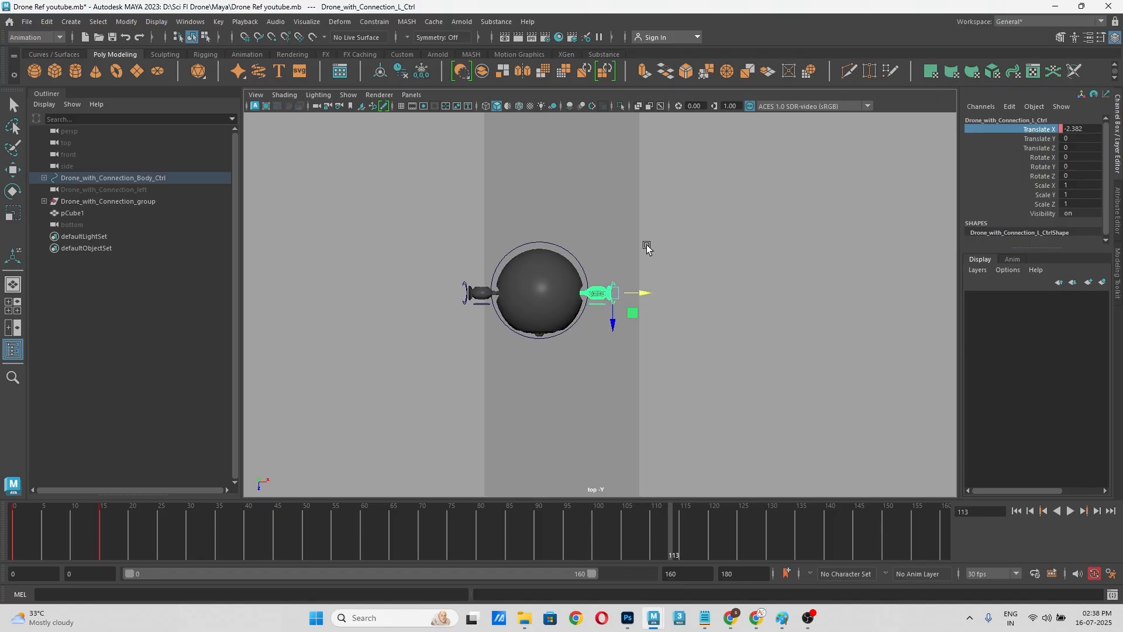
Step: Select the drone's body control and shift it sideways to Translate X 17.404 at frame 135
click(586, 268)
drag(680, 536, 713, 537)
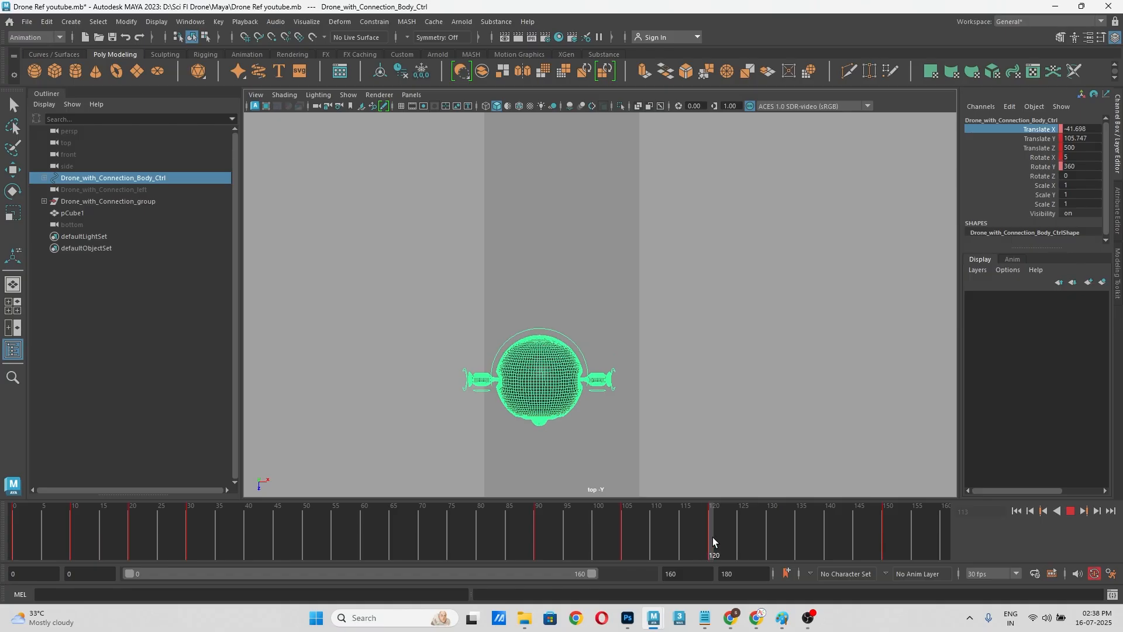
alt+middle_drag(735, 384, 727, 324)
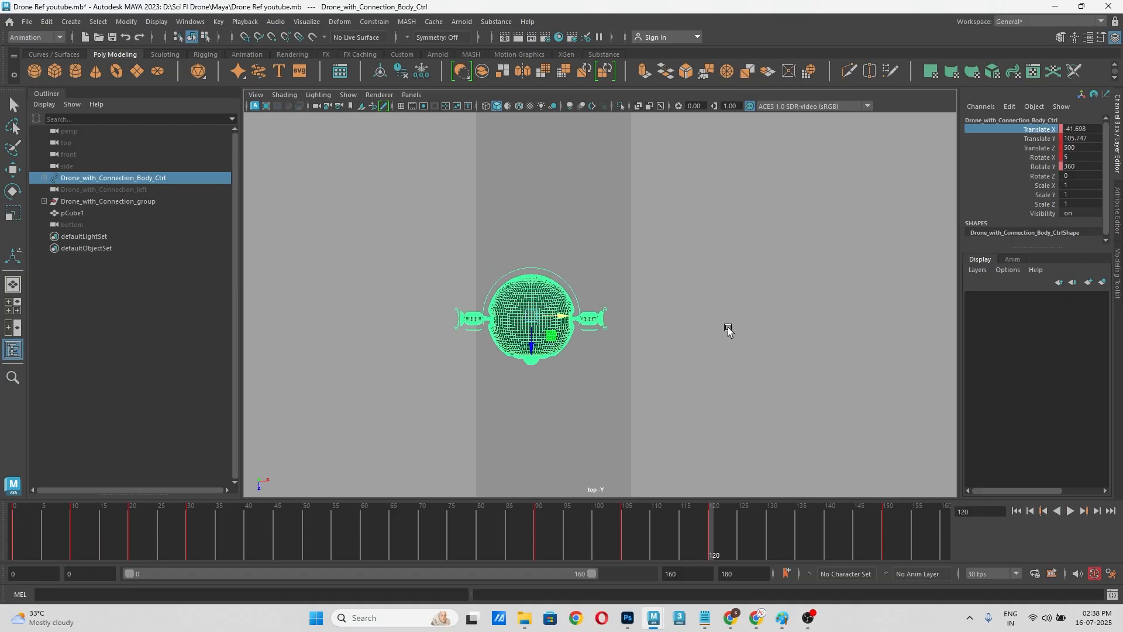
drag(713, 545, 801, 543)
alt+middle_drag(725, 396, 701, 266)
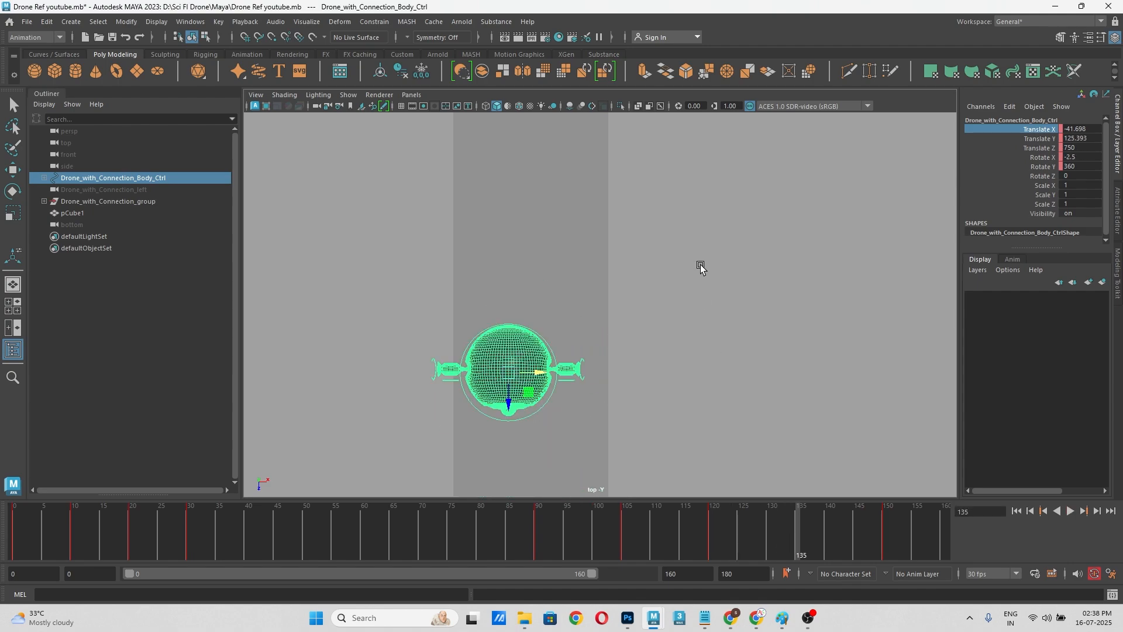
scroll(701, 266, down, 1)
alt+middle_drag(694, 338, 698, 264)
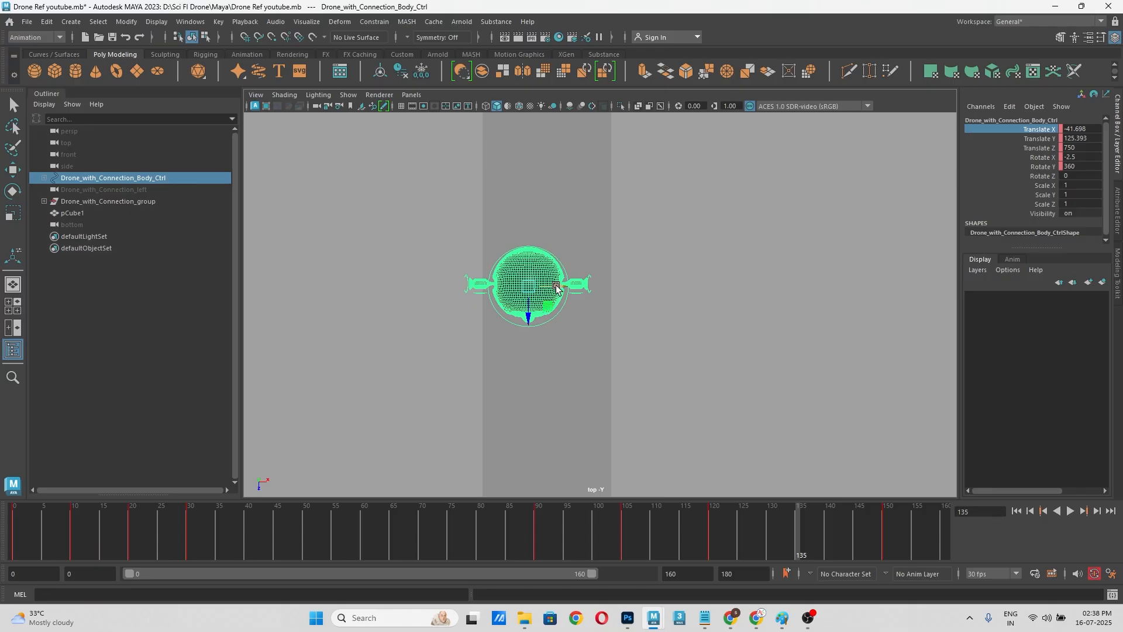
drag(556, 286, 594, 291)
scroll(661, 296, down, 2)
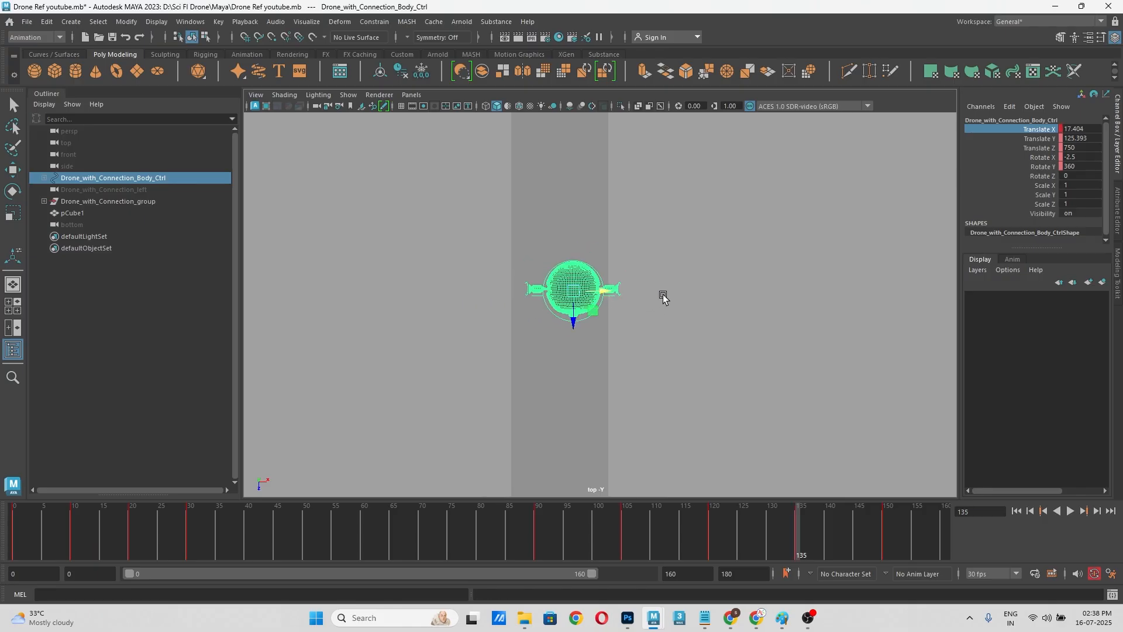
Step: Scrub between frames 90 and 150 in the top view to check the drone's sideways drift along the cube
alt+middle_drag(681, 282, 685, 416)
drag(683, 549, 862, 537)
alt+middle_drag(712, 383, 721, 288)
drag(863, 541, 614, 544)
alt+middle_drag(709, 337, 679, 462)
drag(585, 545, 539, 548)
alt+middle_drag(637, 412, 642, 445)
drag(549, 535, 619, 533)
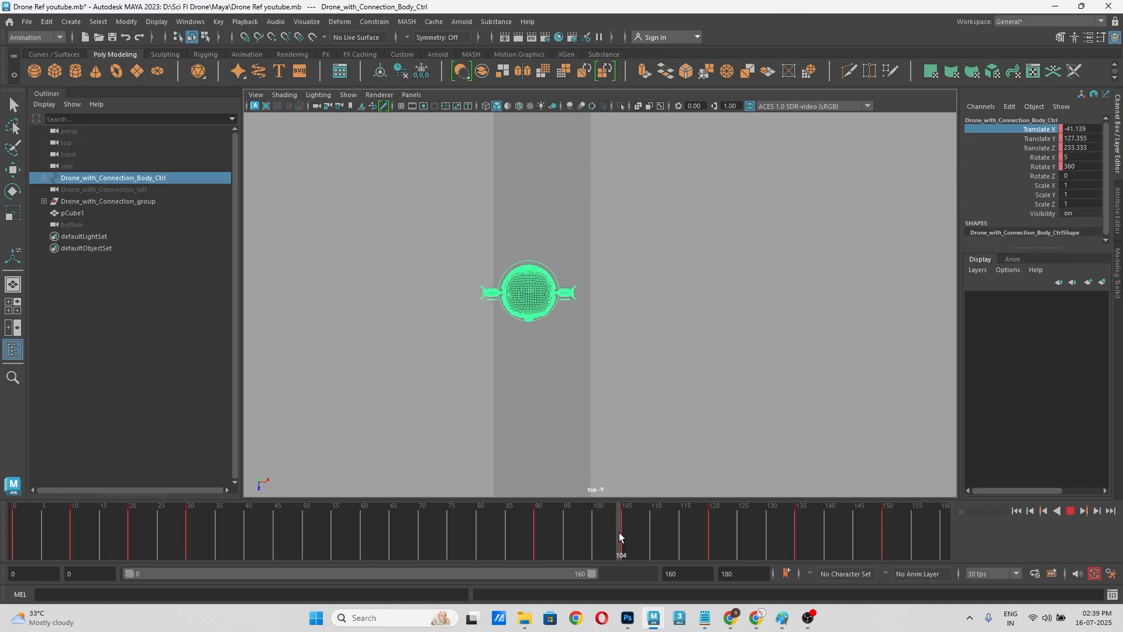
Step: At frame 120, set the body control's Translate X to 2.1, matching frame 90, and key that channel
drag(619, 533, 707, 531)
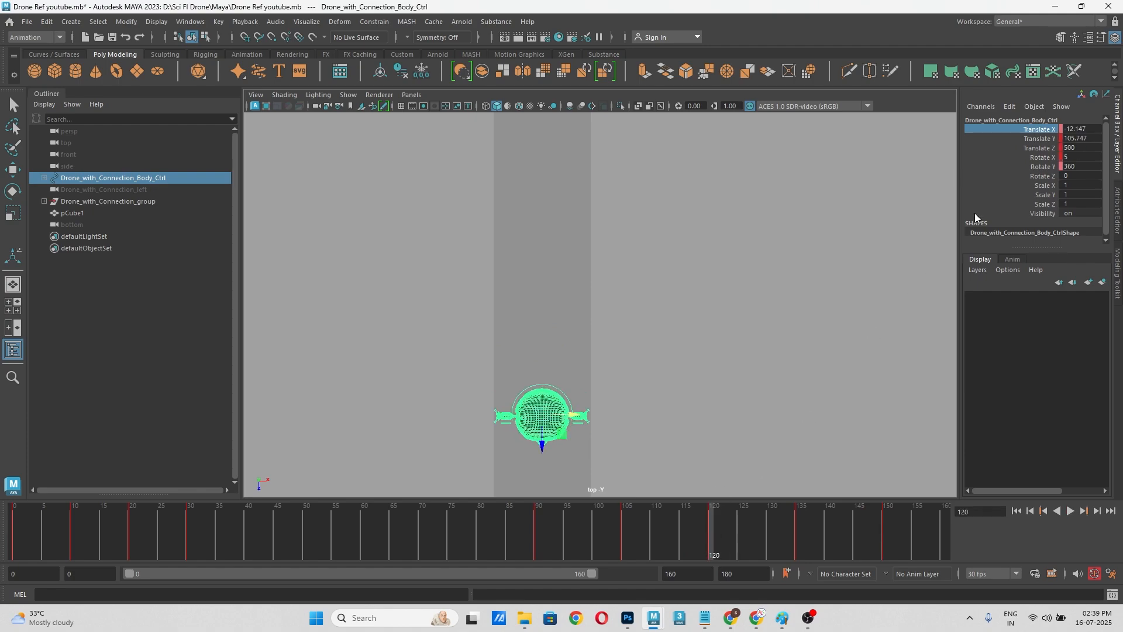
right_click(1025, 138)
click(1026, 157)
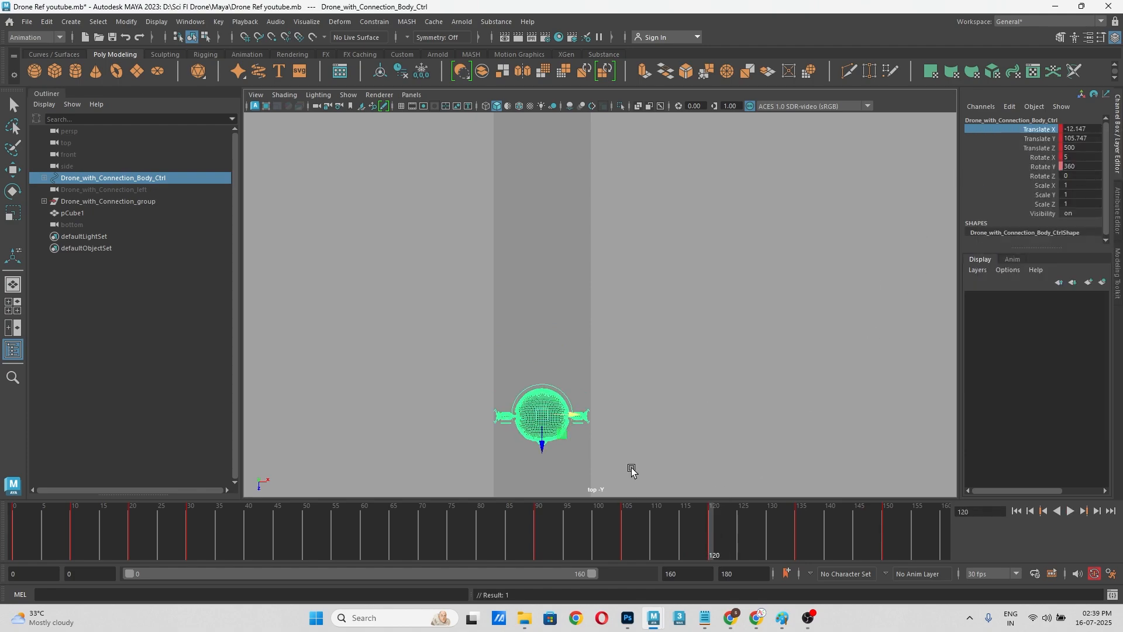
click(535, 537)
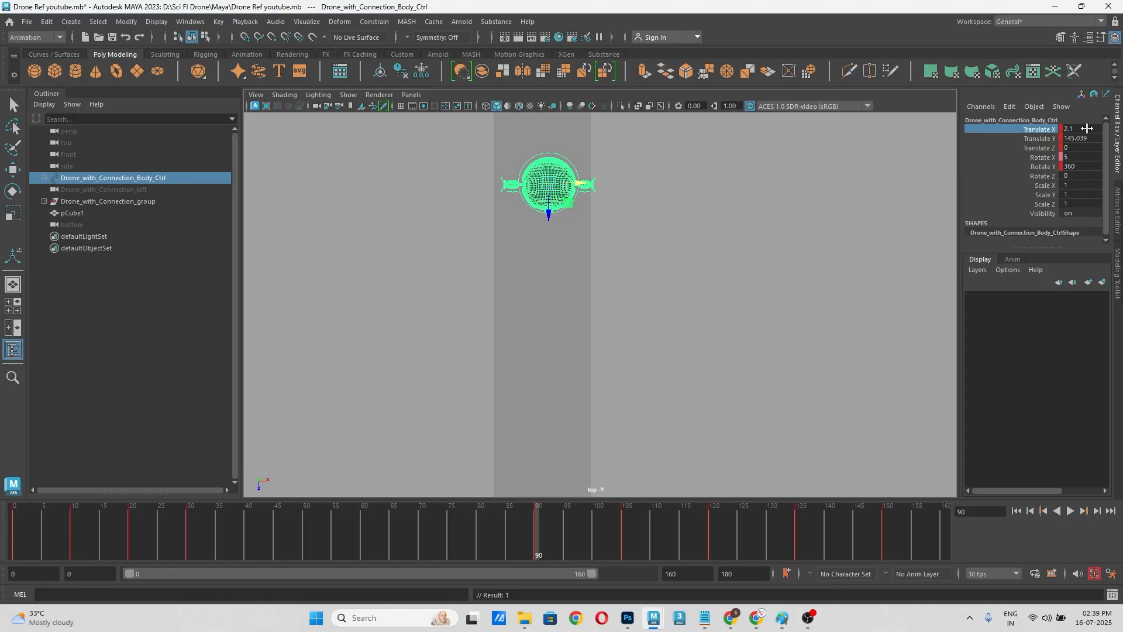
drag(655, 528, 711, 528)
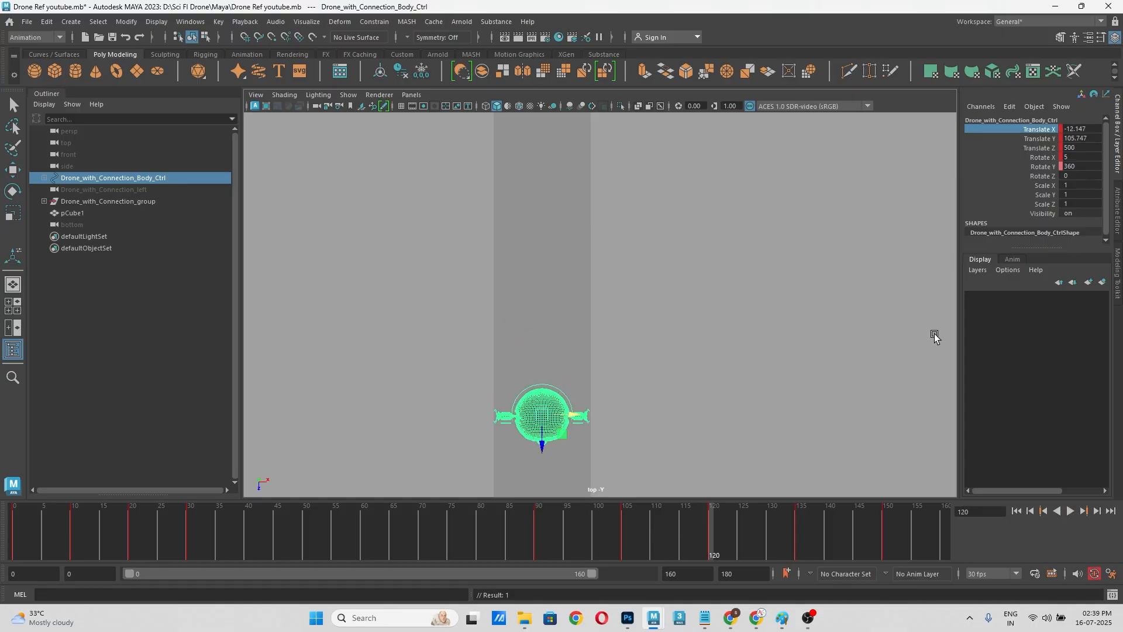
double_click(1087, 128)
text(2.1)
key(Return)
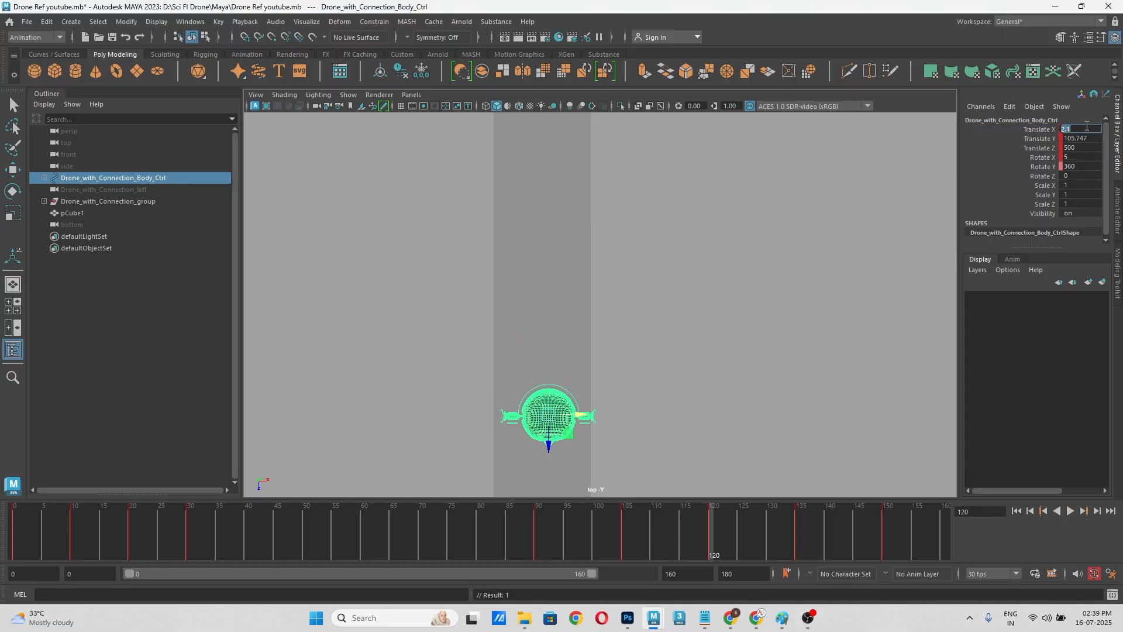
right_click(1041, 130)
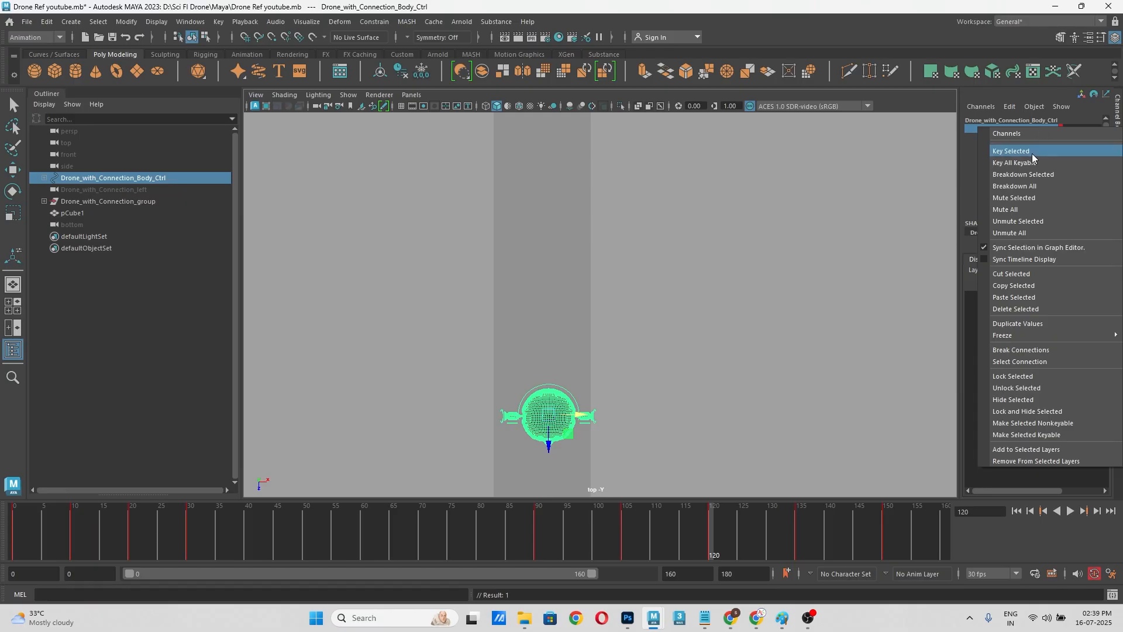
click(1033, 153)
Step: At frame 150, set the body control's Translate X to 2.1 and key that channel
drag(616, 541, 707, 533)
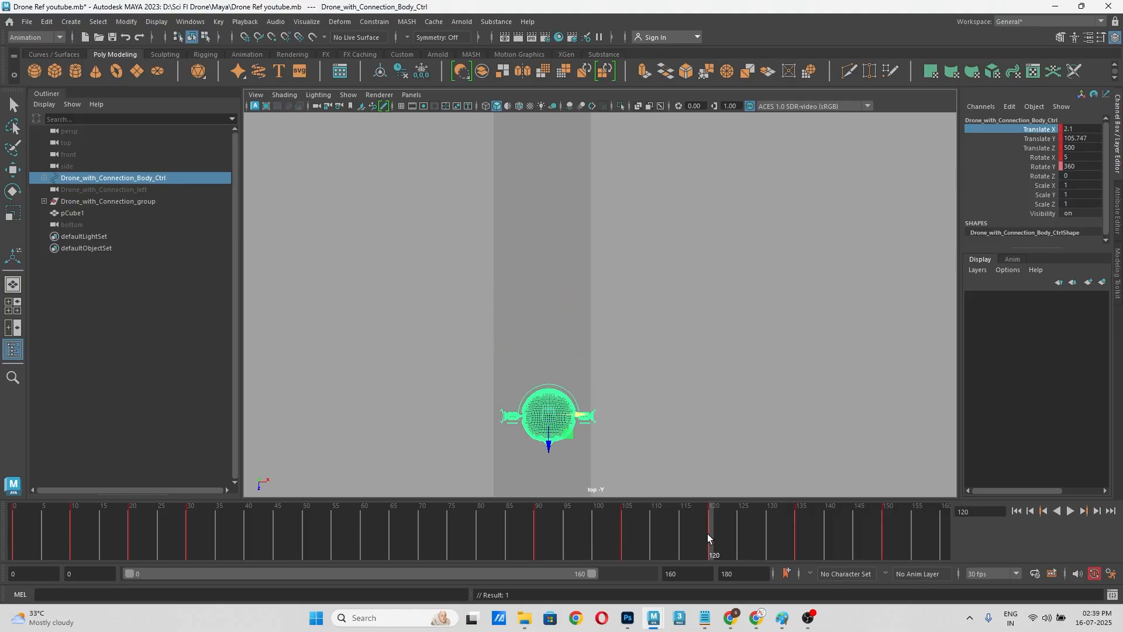
alt+middle_drag(696, 363, 663, 182)
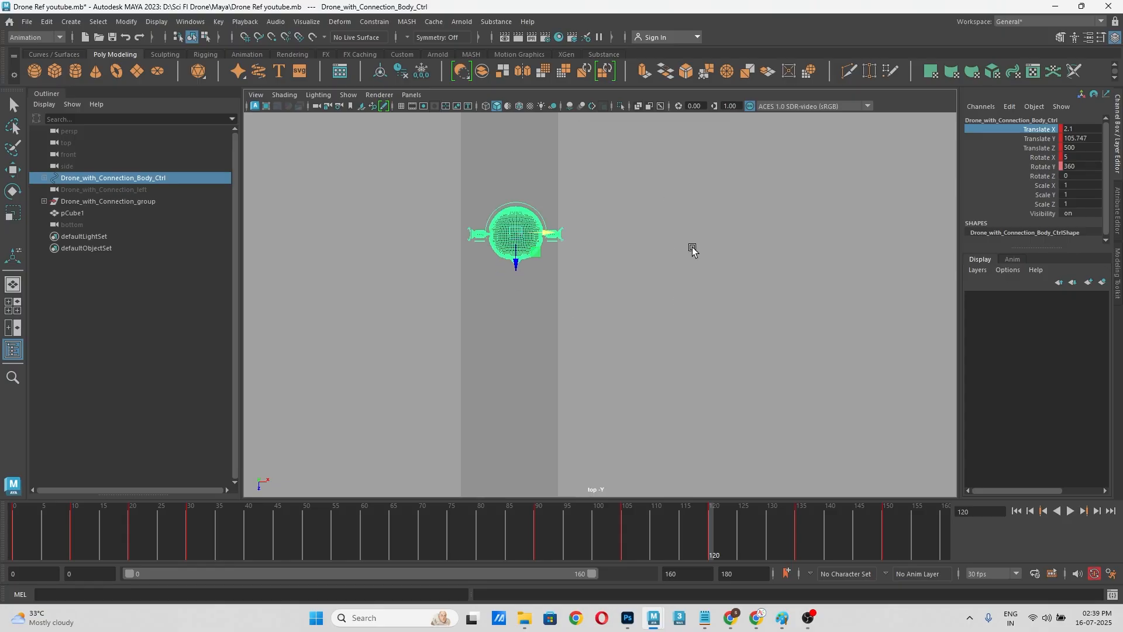
drag(737, 532, 886, 538)
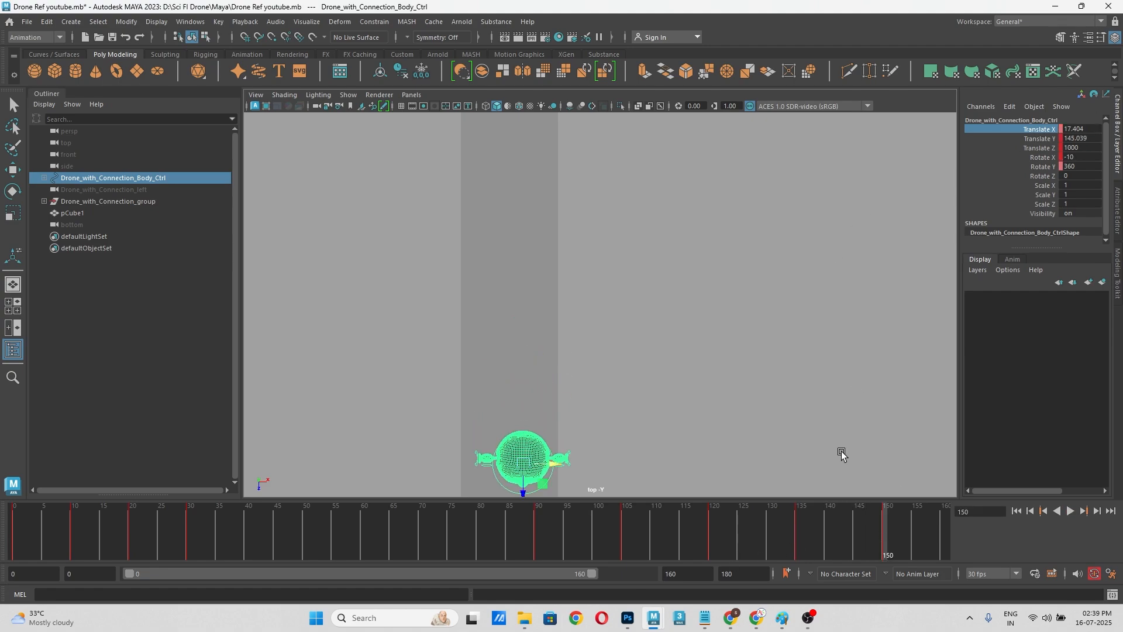
alt+middle_drag(798, 366, 754, 241)
double_click(1082, 129)
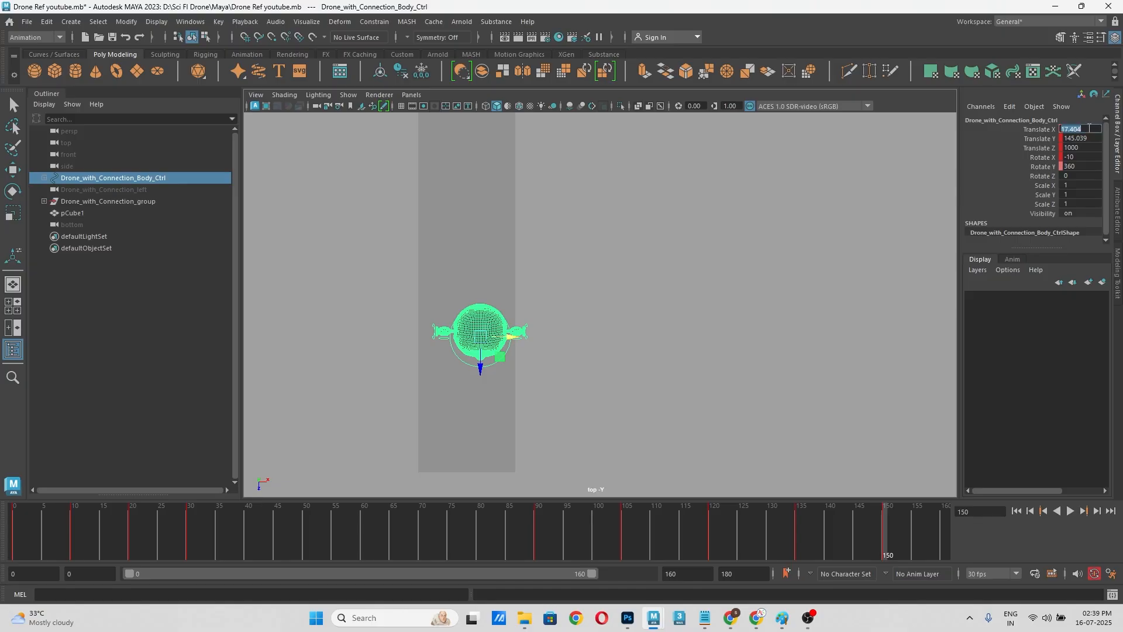
text(2.1)
key(Return)
click(1044, 138)
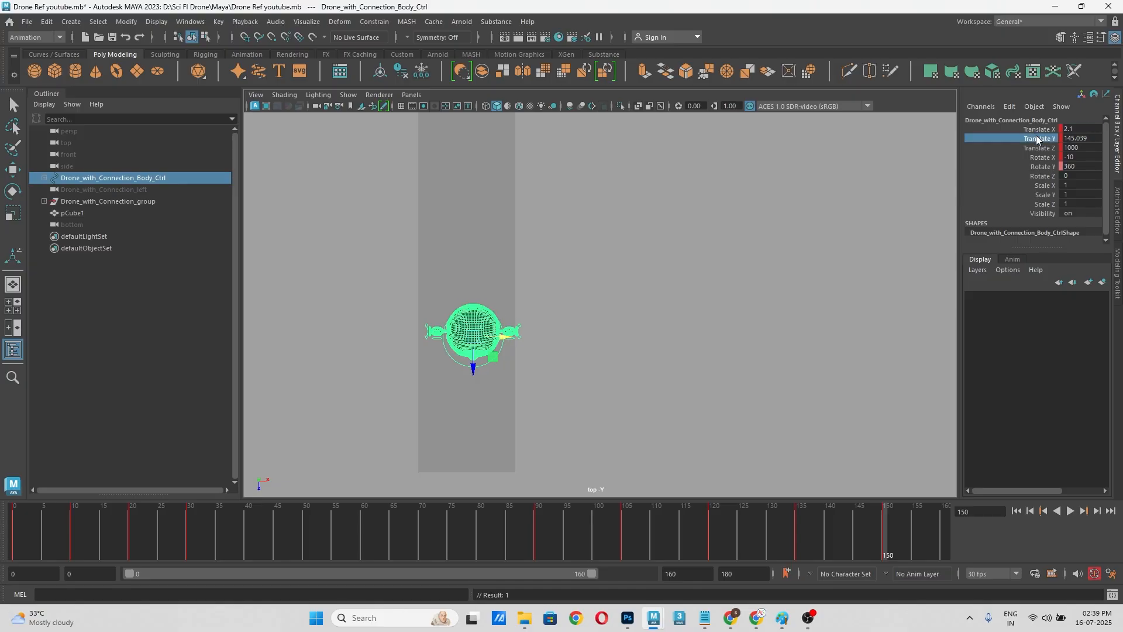
click(1042, 130)
right_click(1042, 129)
click(1038, 151)
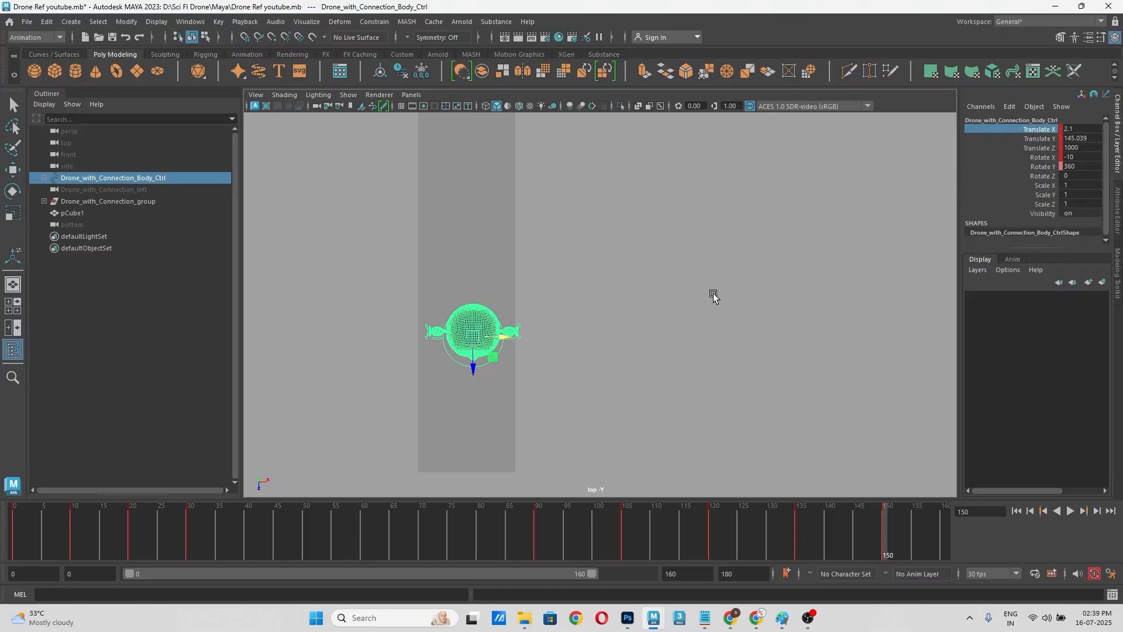
Step: Step through frames 90, 105, 120, 135 and 150 in the top view to review the side-to-side path
scroll(713, 296, down, 1)
alt+middle_drag(702, 273, 728, 378)
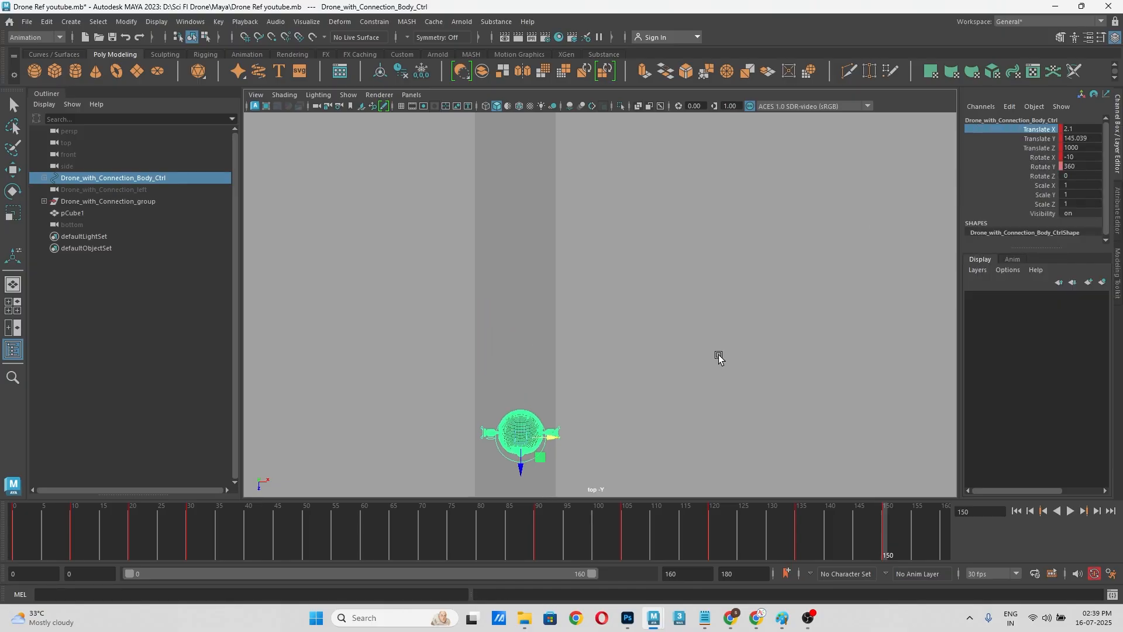
click(535, 533)
alt+middle_drag(600, 363, 644, 388)
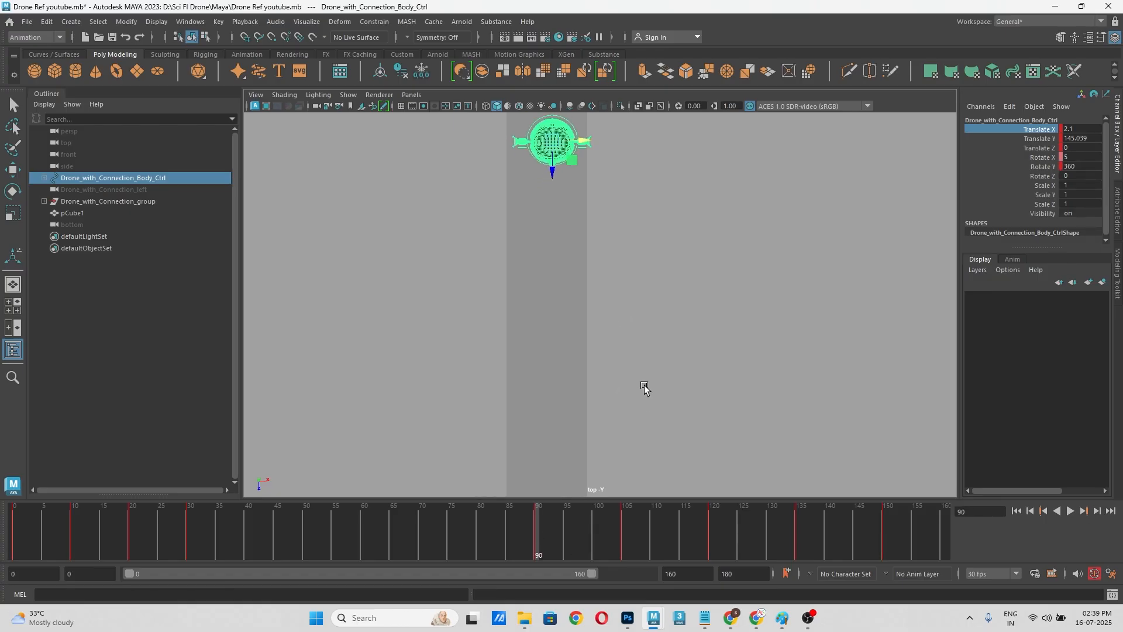
drag(546, 539, 623, 535)
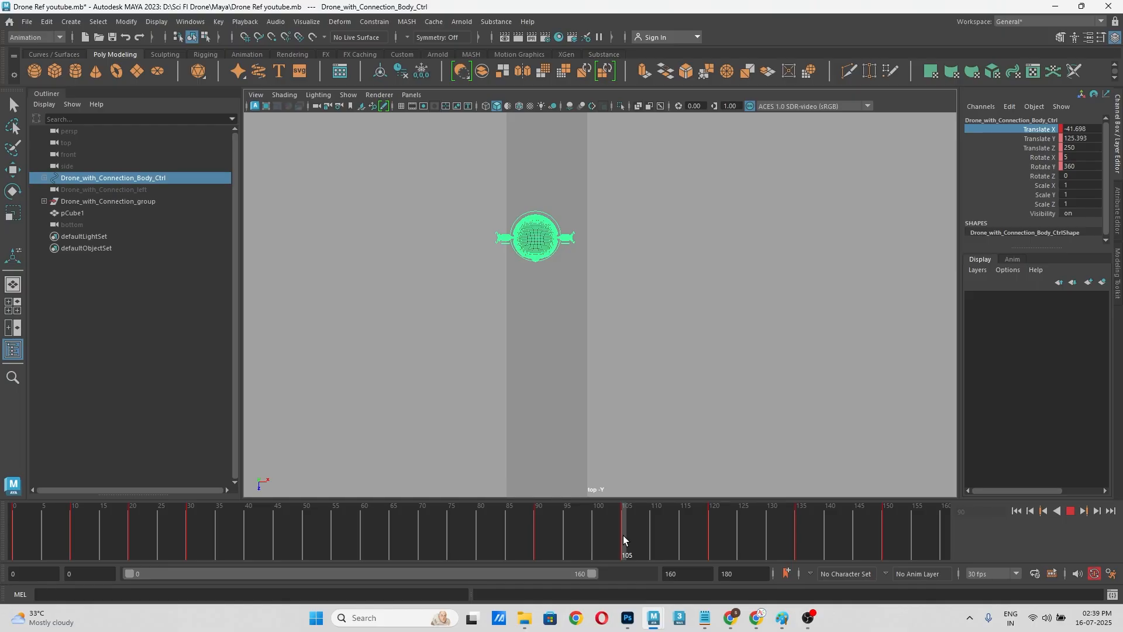
drag(623, 535, 710, 535)
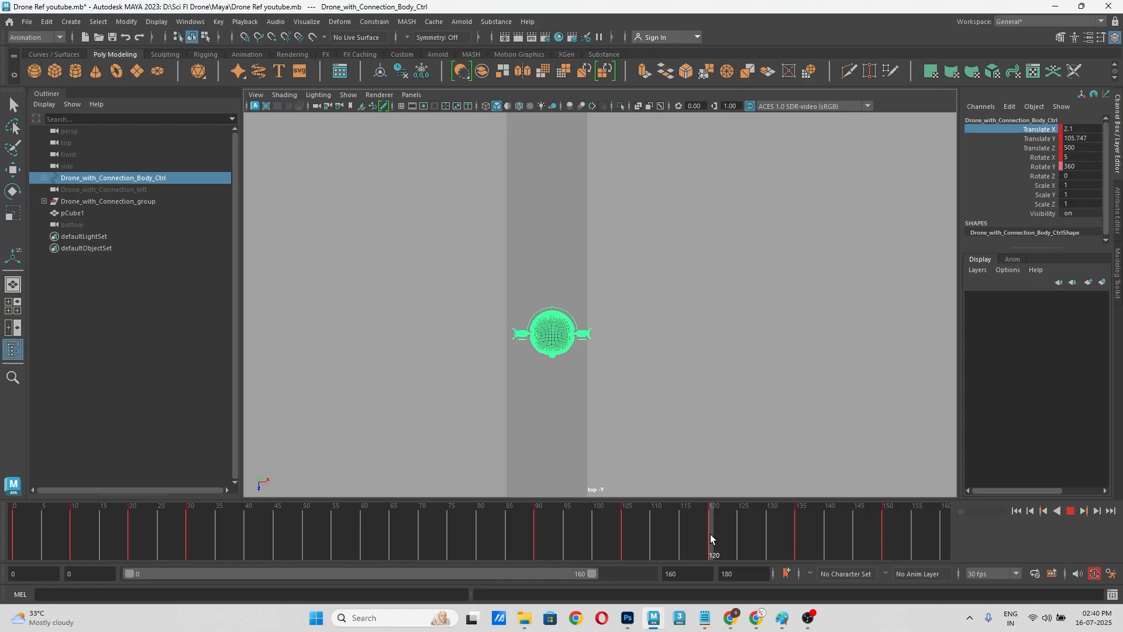
drag(711, 535, 798, 530)
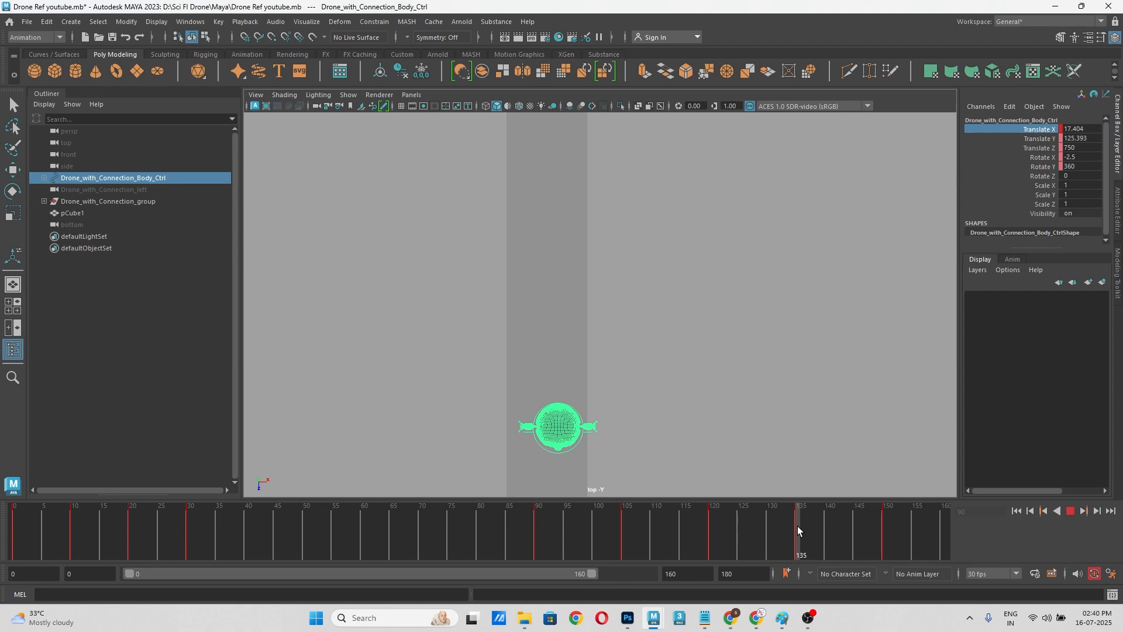
mouse_move(797, 526)
mouse_down()
mouse_move(673, 536)
mouse_move(762, 550)
mouse_move(789, 541)
mouse_up()
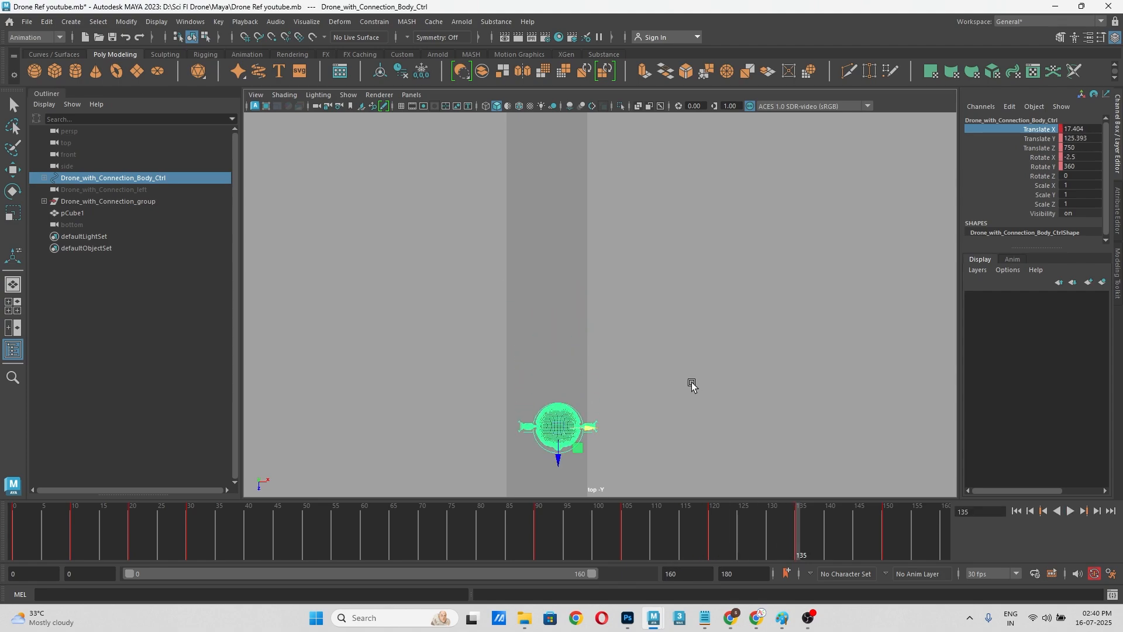
key(alt+v)
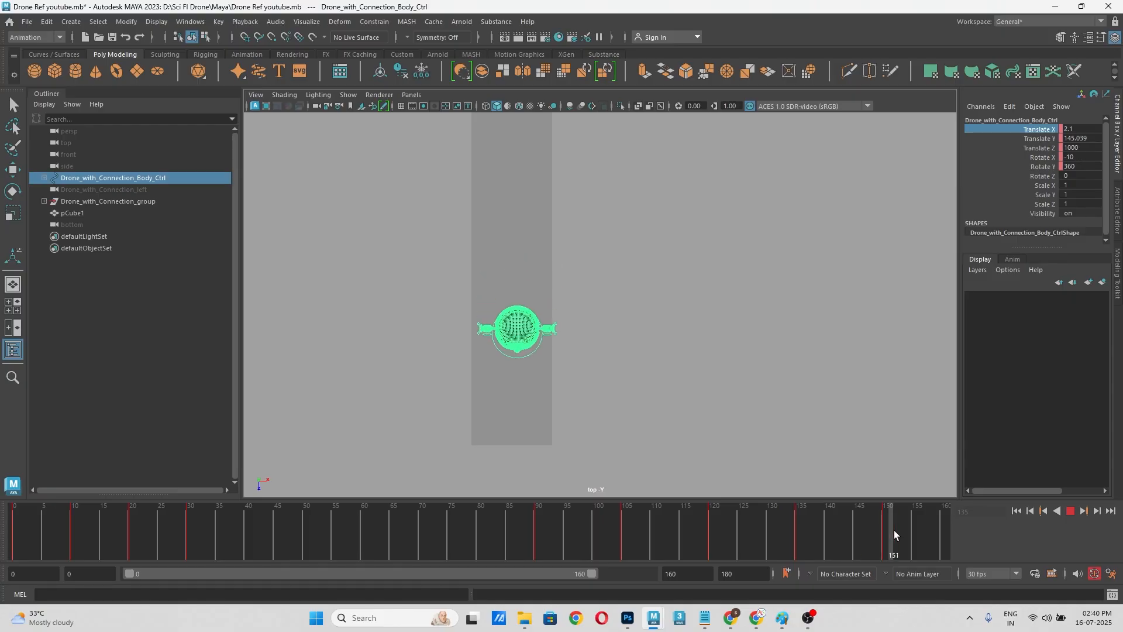
click(882, 530)
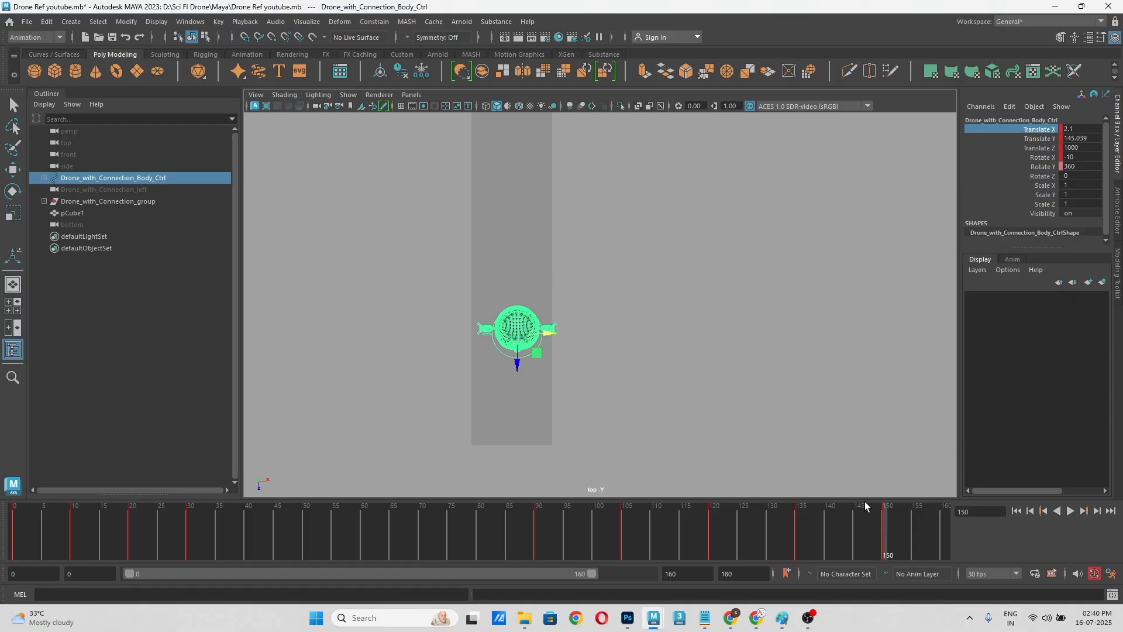
Step: Return to the perspective view, clear the selection with the drone and whole cube in view, and save the scene
key(space)
drag(697, 346, 696, 329)
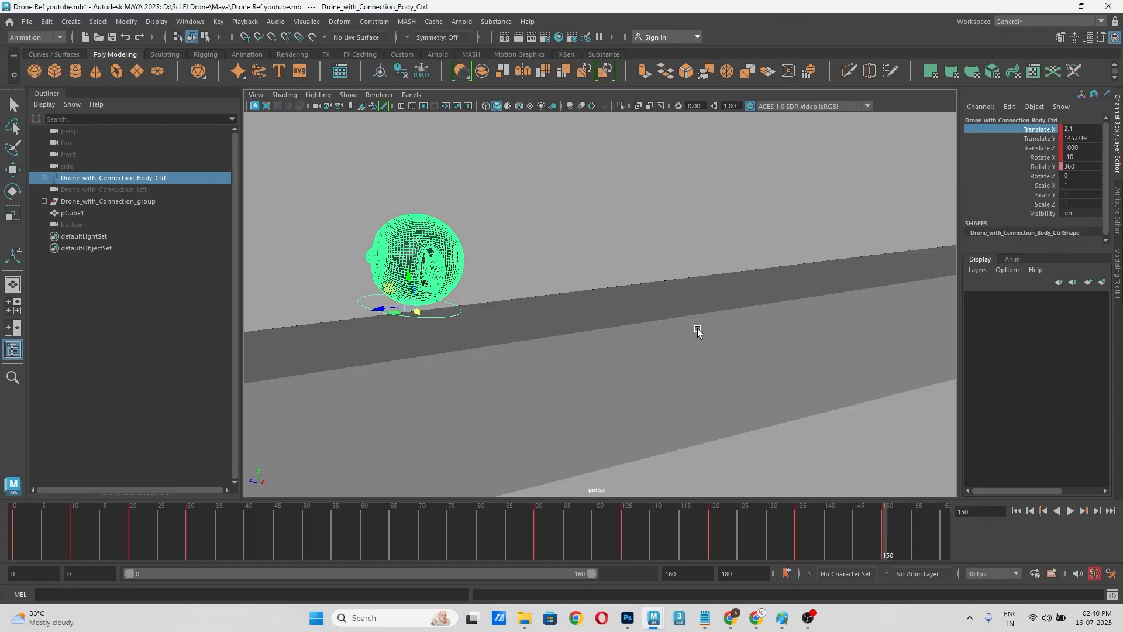
alt+drag(683, 355, 740, 413)
click(806, 351)
scroll(777, 345, up, 2)
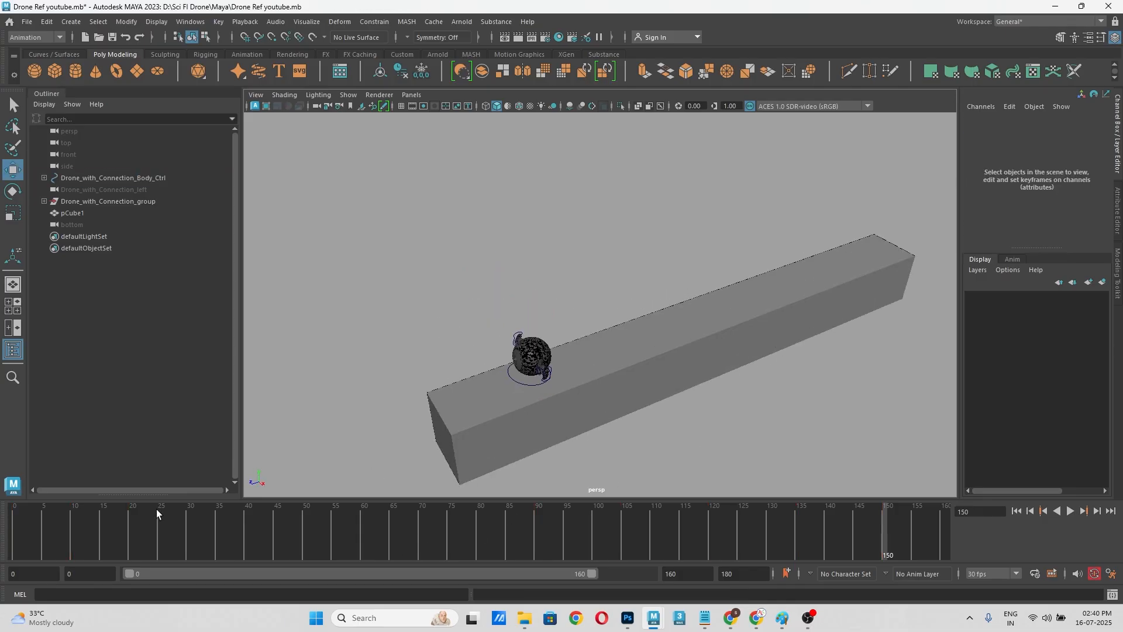
Step: Play the full animation from frame 0 in the perspective view to review the drone's flight
key(alt+v)
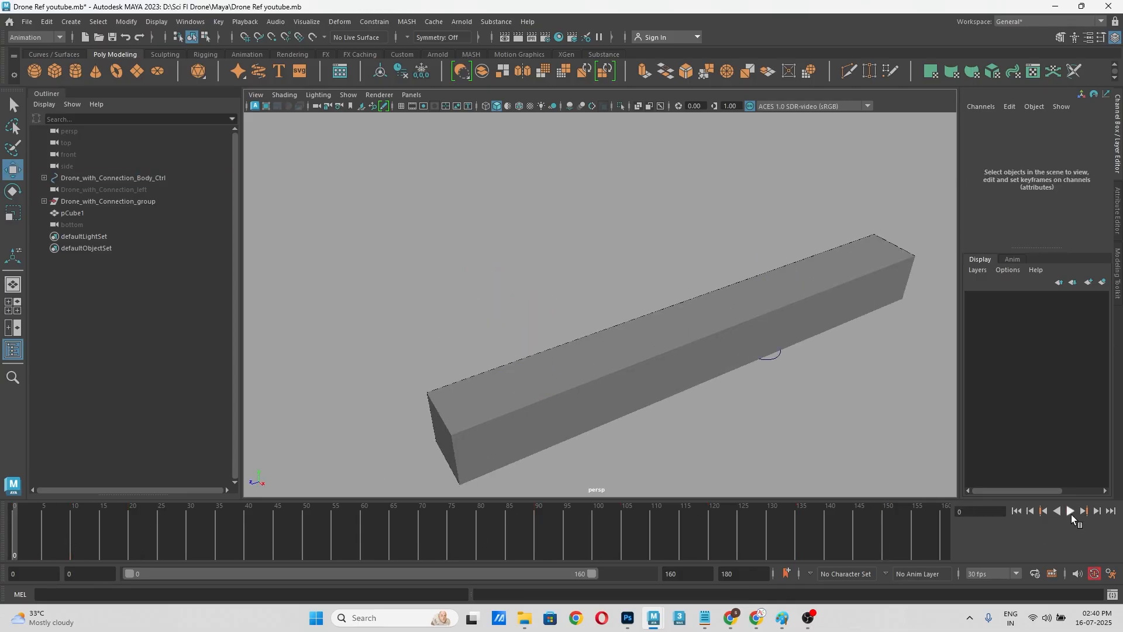
click(1070, 511)
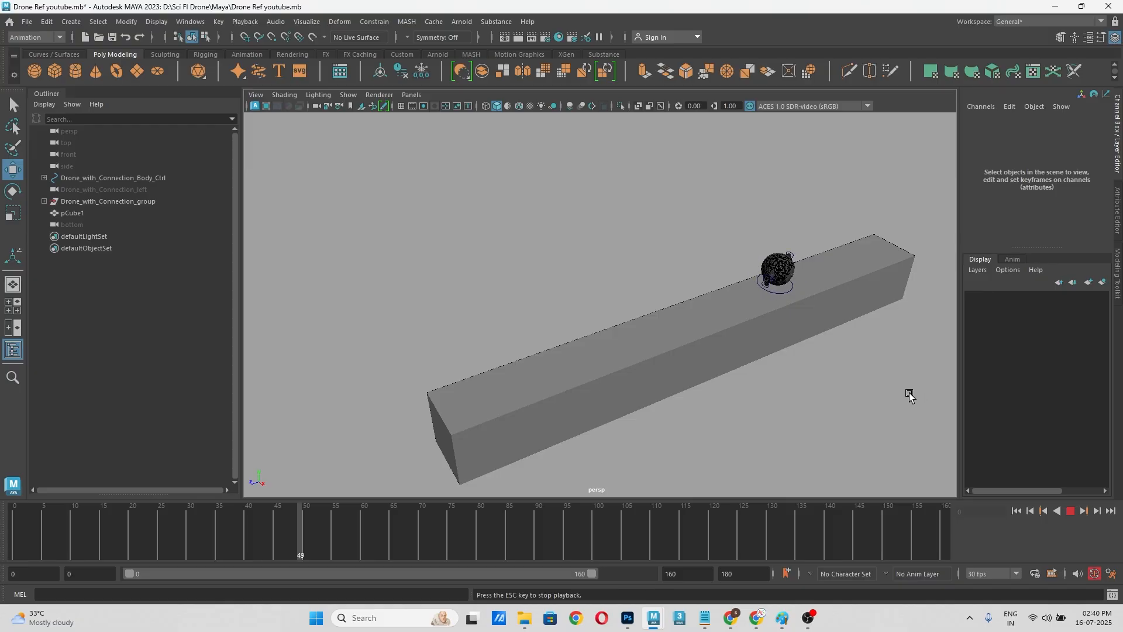
scroll(891, 390, up, 3)
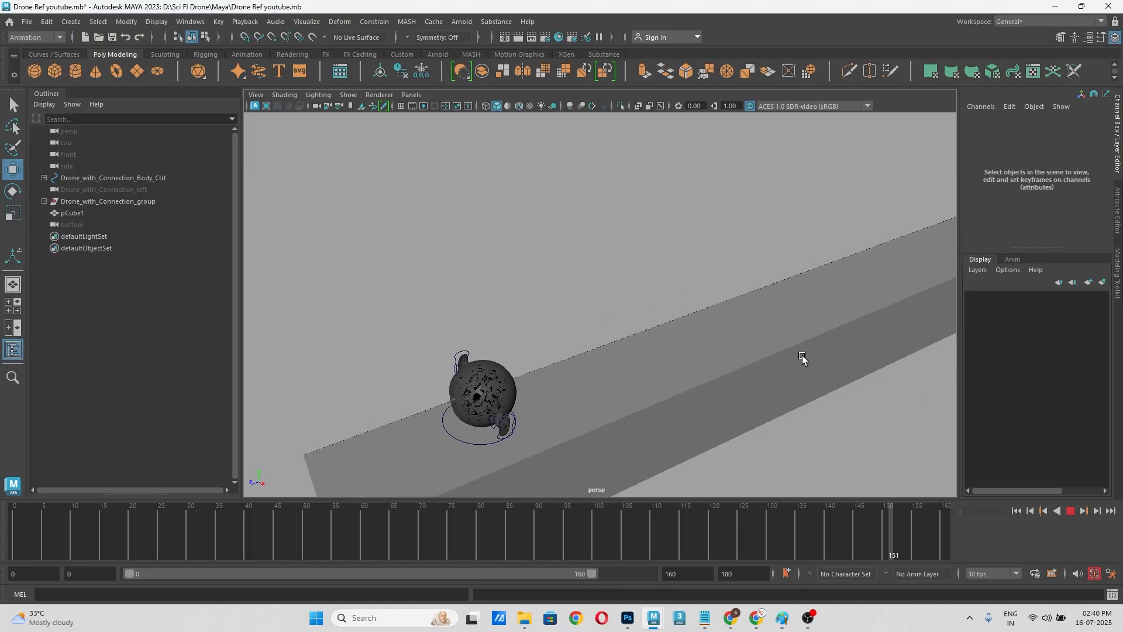
scroll(722, 380, down, 3)
Step: Switch to the side view and play the animation from frame 0 to check the forward flight and dip
key(space)
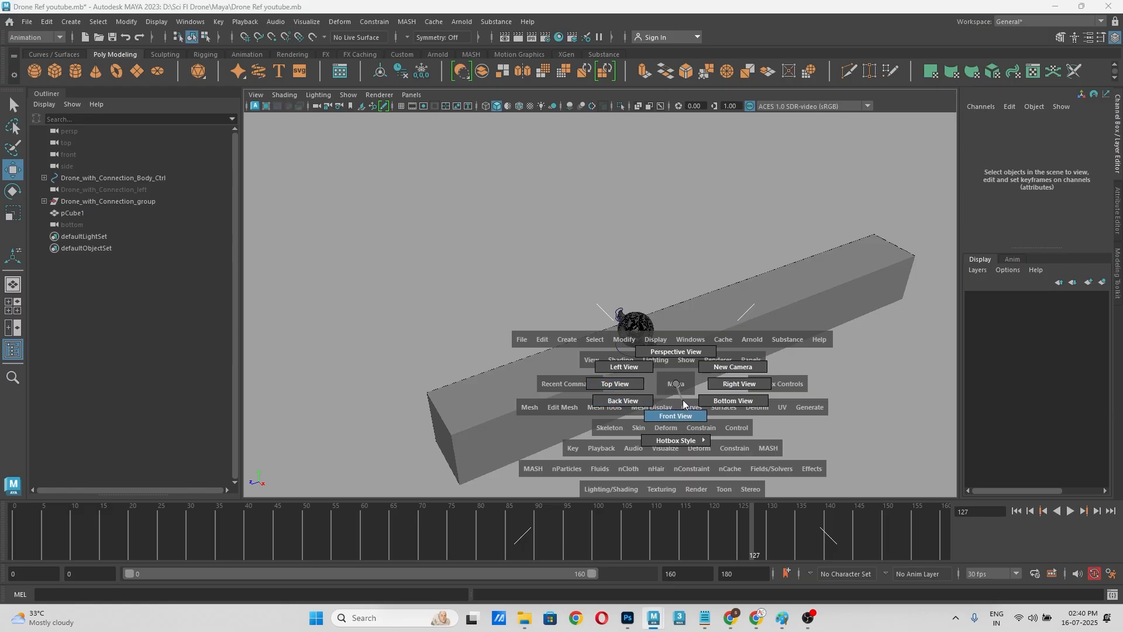
click(734, 387)
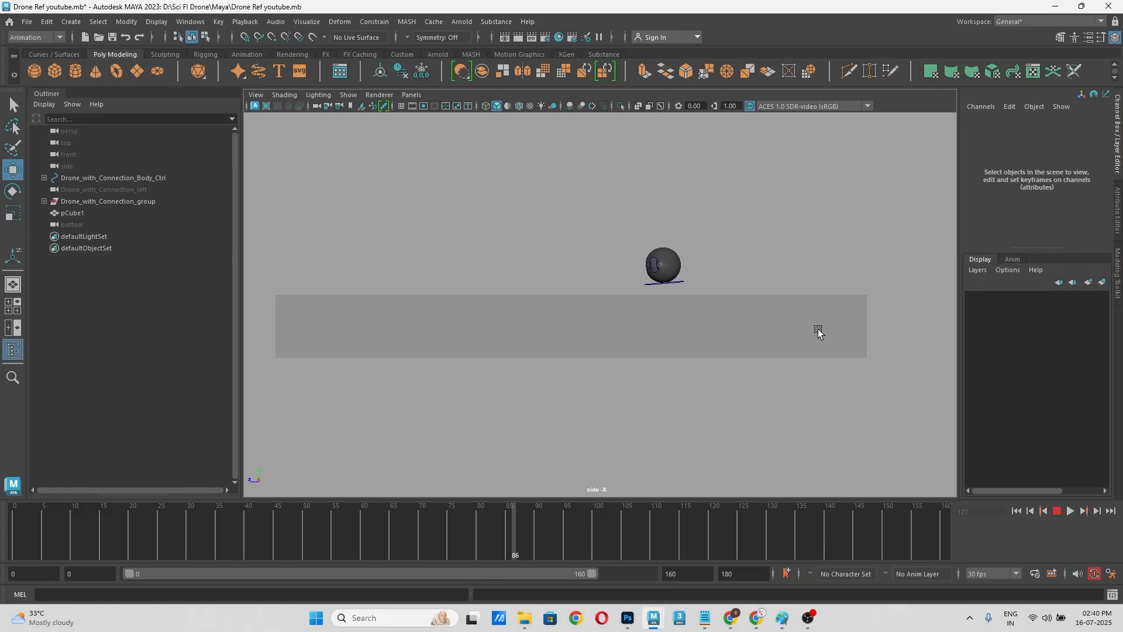
click(1069, 511)
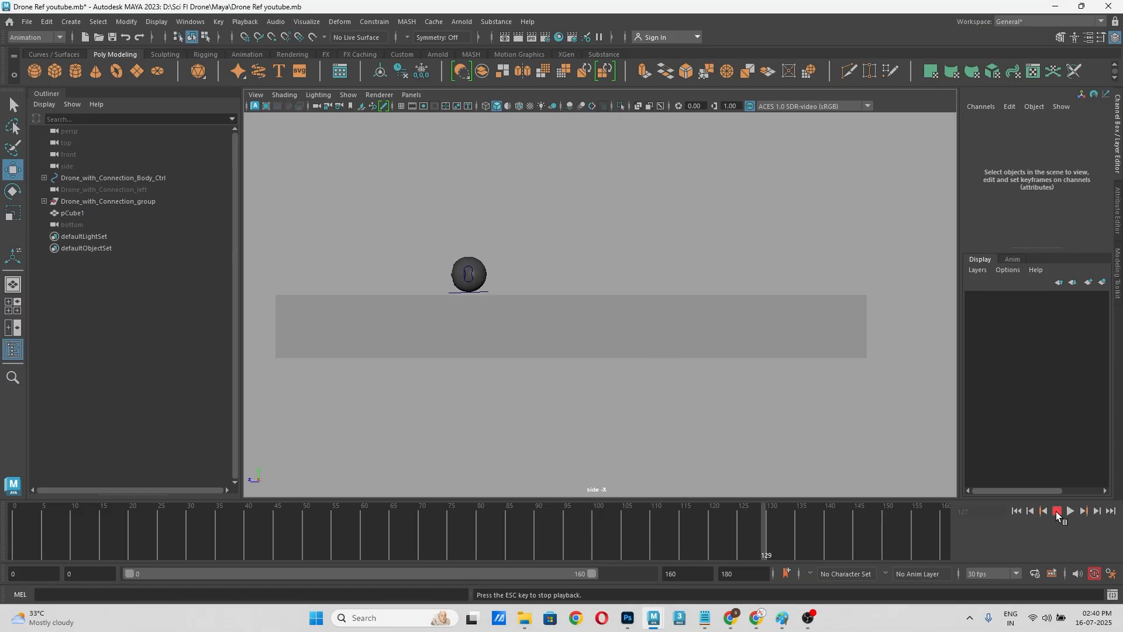
key(alt+shift+v)
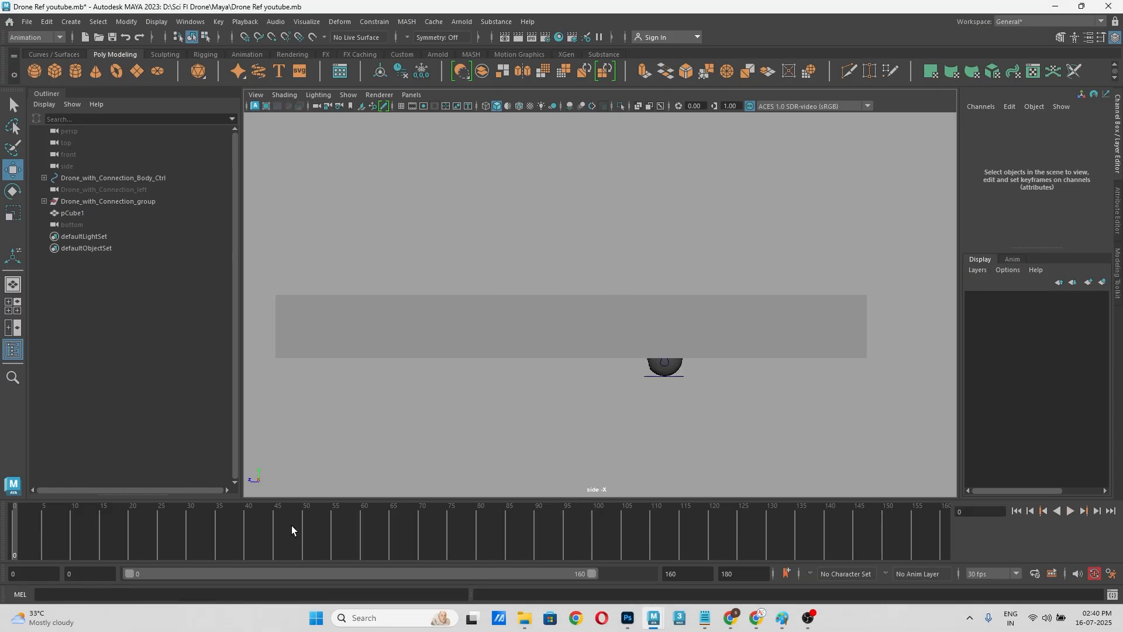
click(1071, 511)
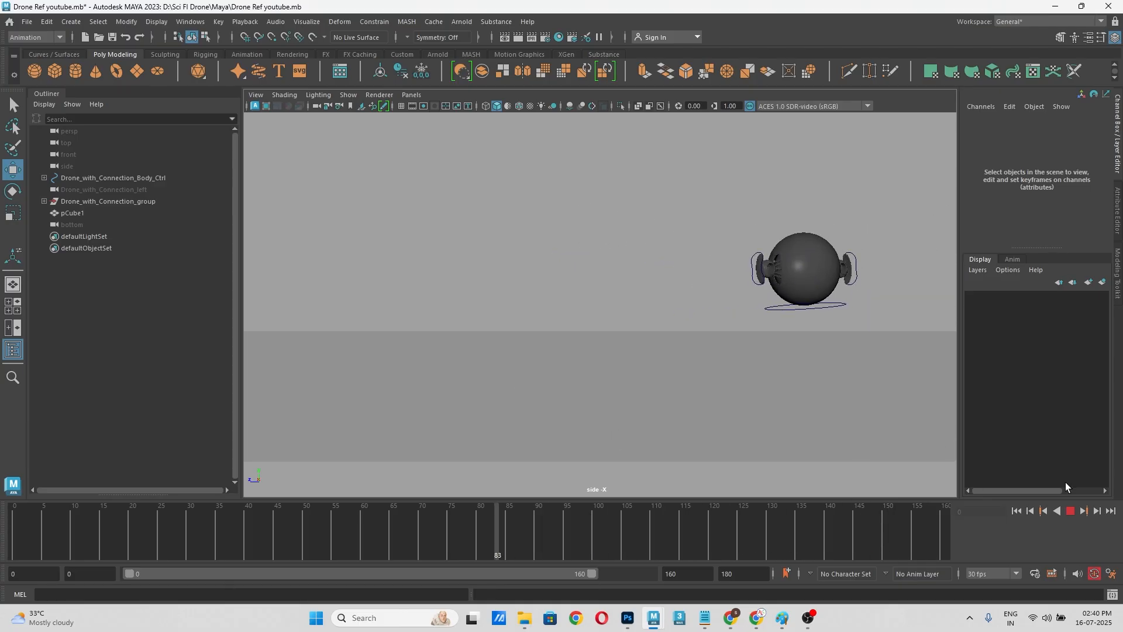
Step: Replay the animation from frame 0 in the side view to check the drone's height and forward flight
click(1071, 512)
key(alt+v)
drag(491, 537, 0, 541)
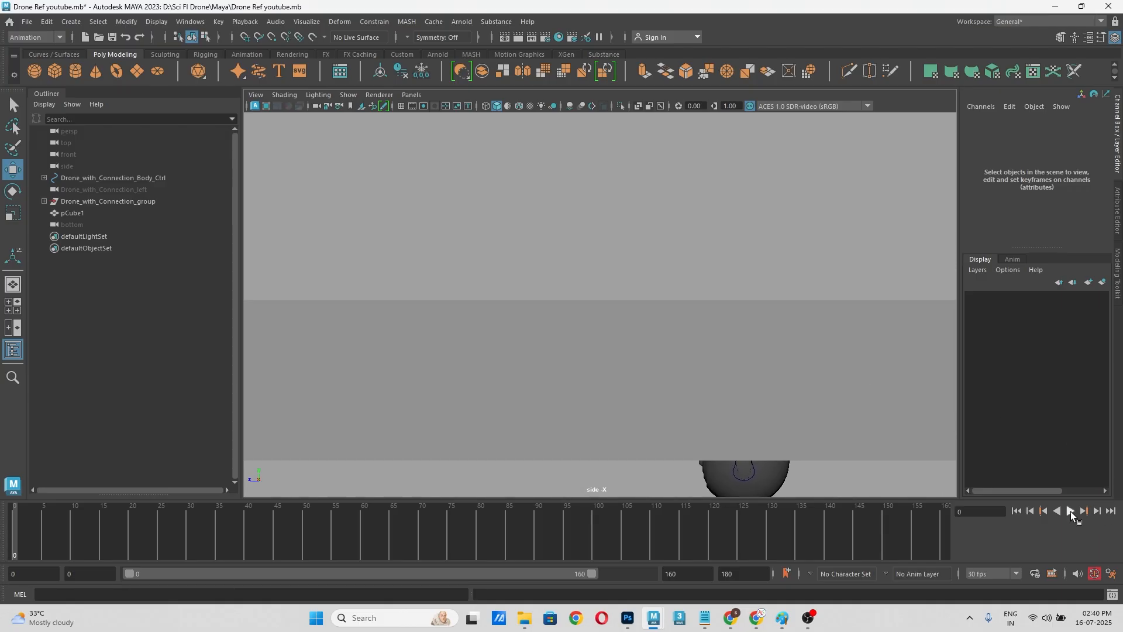
click(1070, 511)
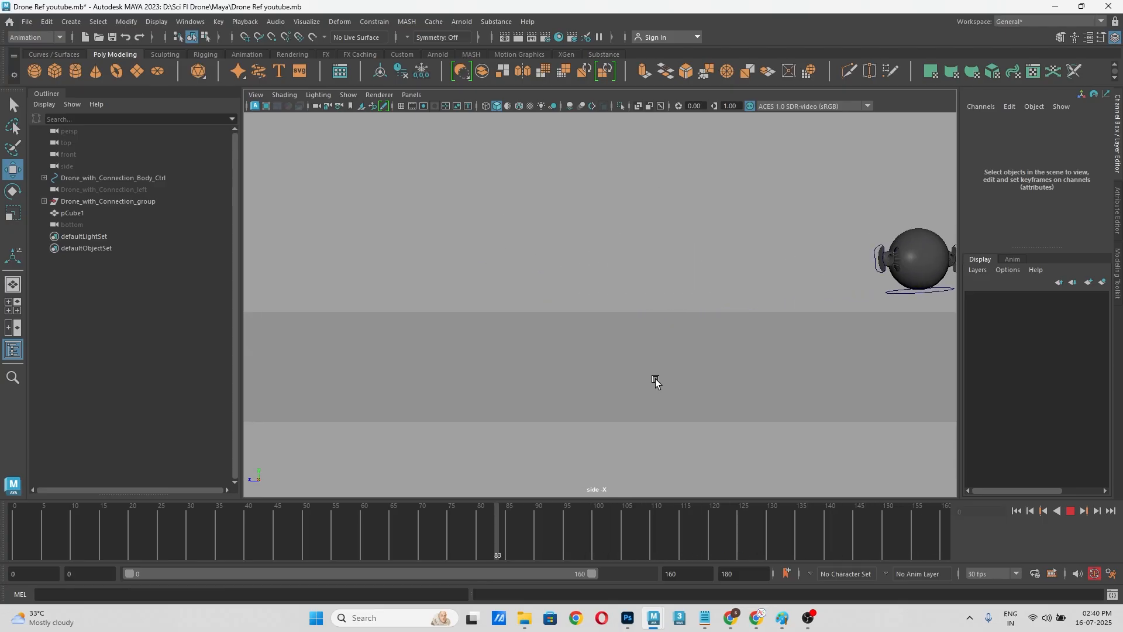
click(1071, 512)
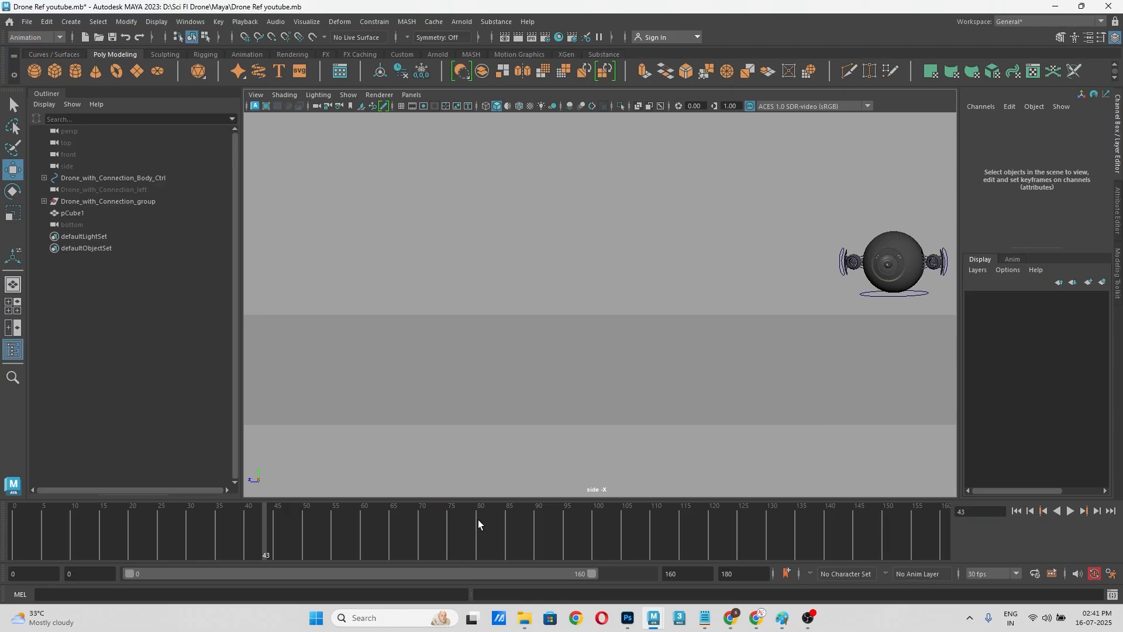
Step: Scrub the timeline in the side view up to frame 112 and again in the top view to check the drone's path
mouse_move(234, 541)
mouse_down()
mouse_move(2, 560)
mouse_move(528, 569)
mouse_move(960, 549)
mouse_move(666, 558)
mouse_up()
key(space)
drag(588, 345, 570, 354)
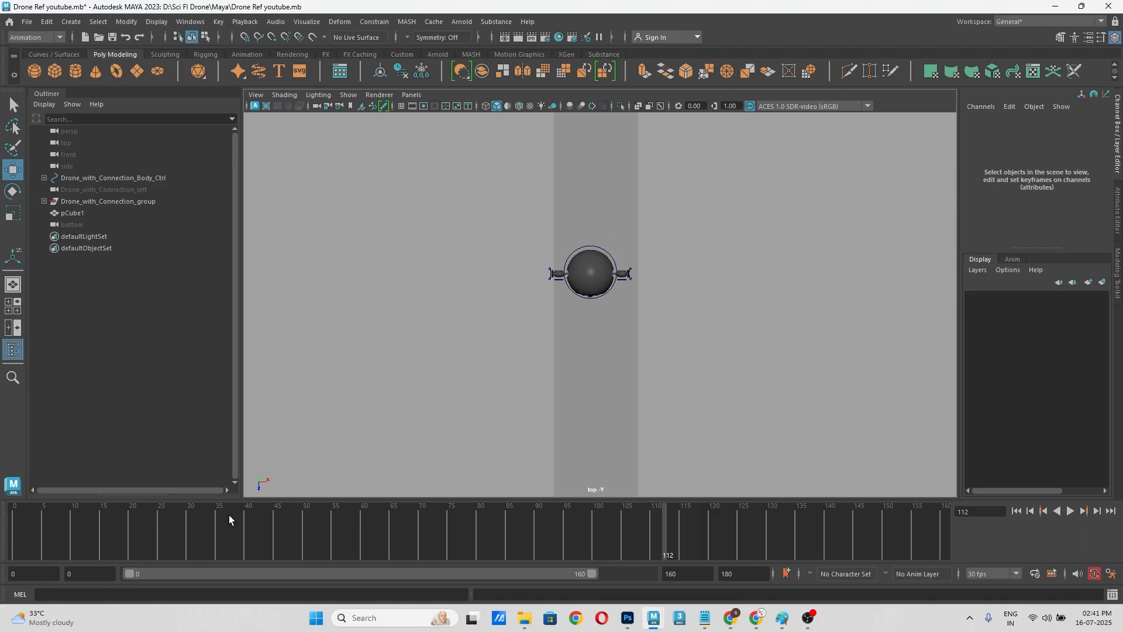
drag(219, 529, 153, 544)
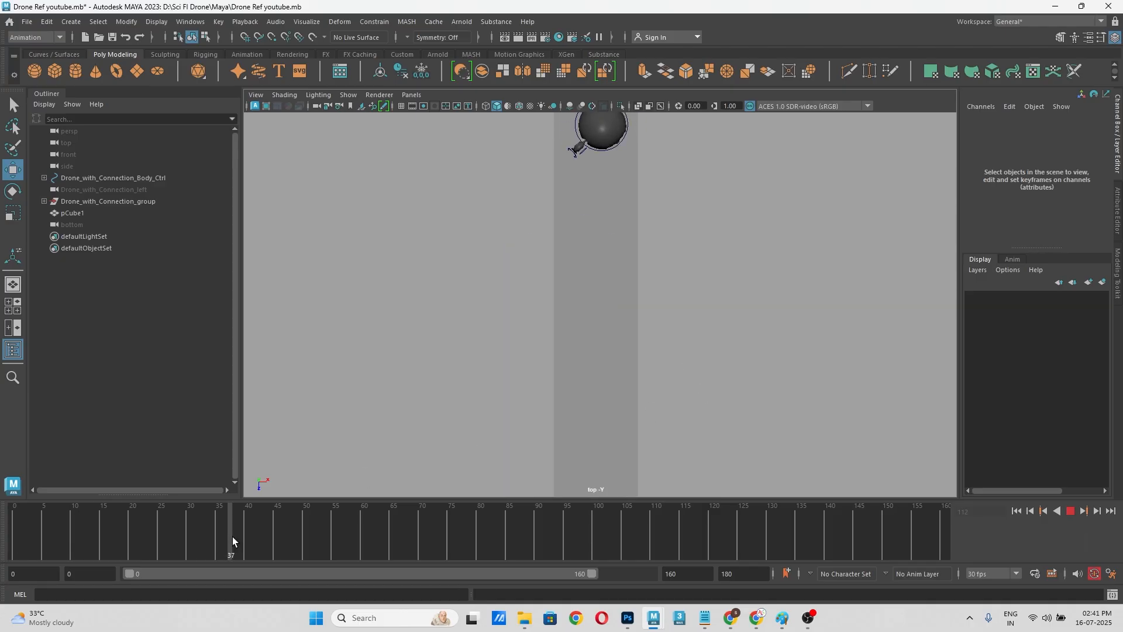
drag(470, 519, 141, 474)
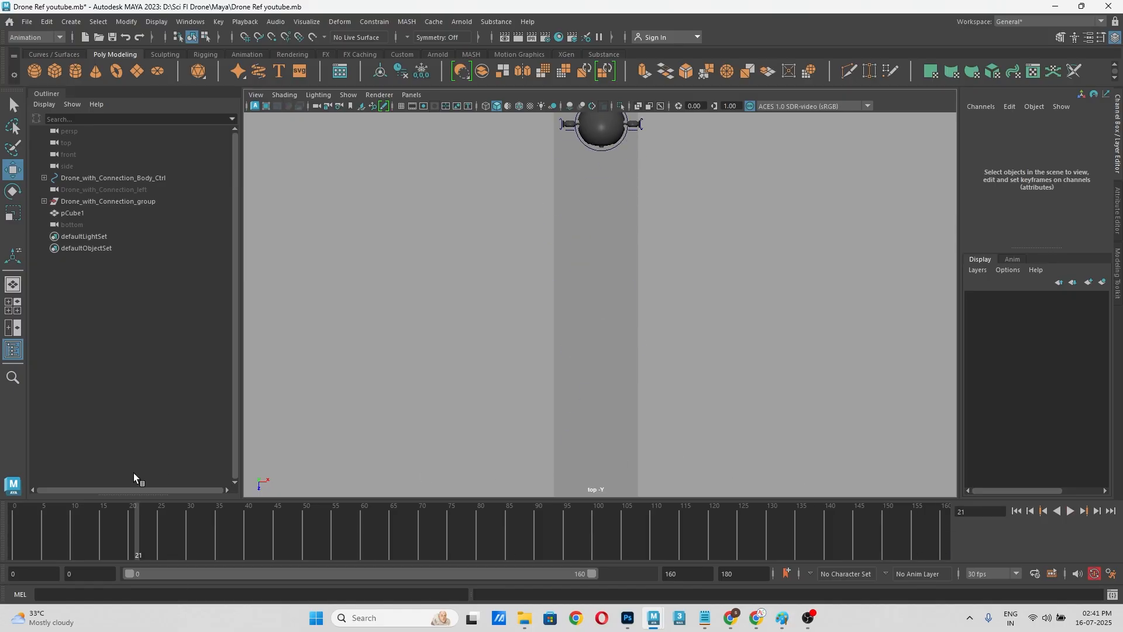
Step: Return to the perspective view with an angled view along the cube and play the animation from frame 0
key(space)
drag(788, 306, 802, 277)
scroll(737, 302, down, 3)
alt+drag(751, 337, 698, 336)
scroll(710, 309, up, 5)
scroll(734, 320, up, 5)
alt+middle_drag(881, 289, 645, 345)
drag(129, 556, 0, 553)
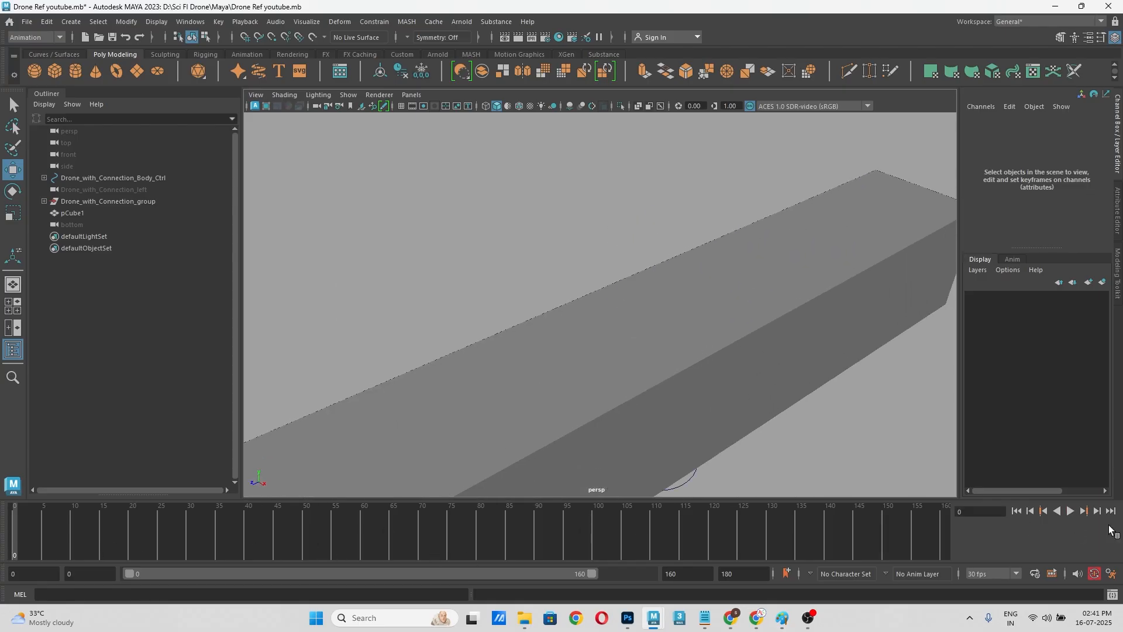
click(1071, 513)
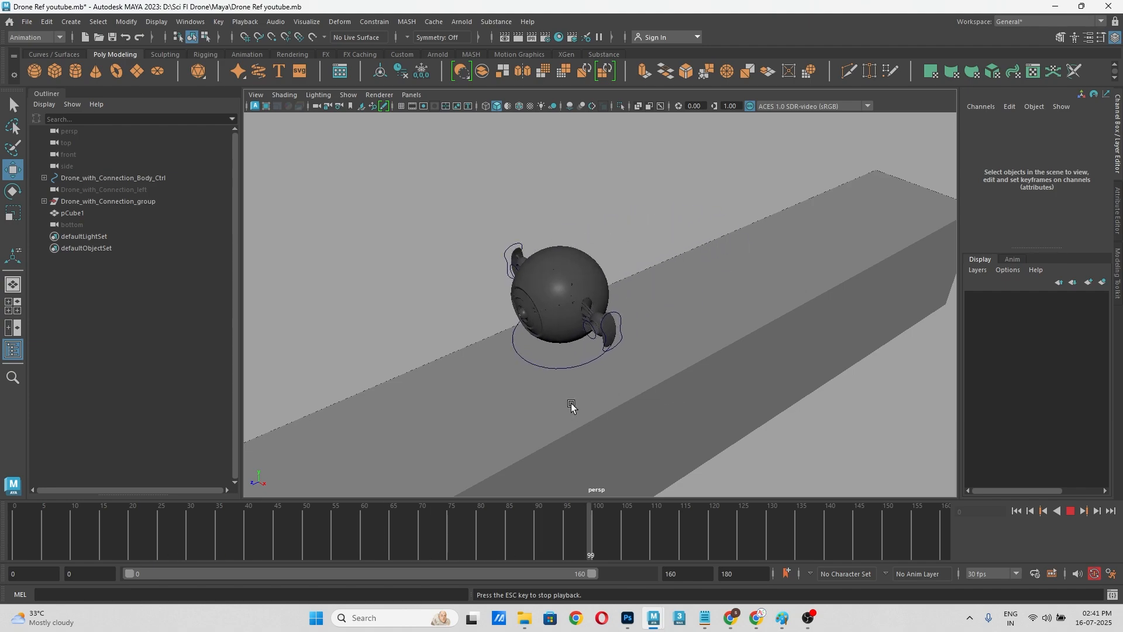
Step: Review the drone's flight in playback from several different perspective angles around the cube
alt+drag(572, 406, 765, 325)
scroll(758, 343, down, 6)
alt+middle_drag(726, 329, 747, 316)
scroll(757, 314, up, 5)
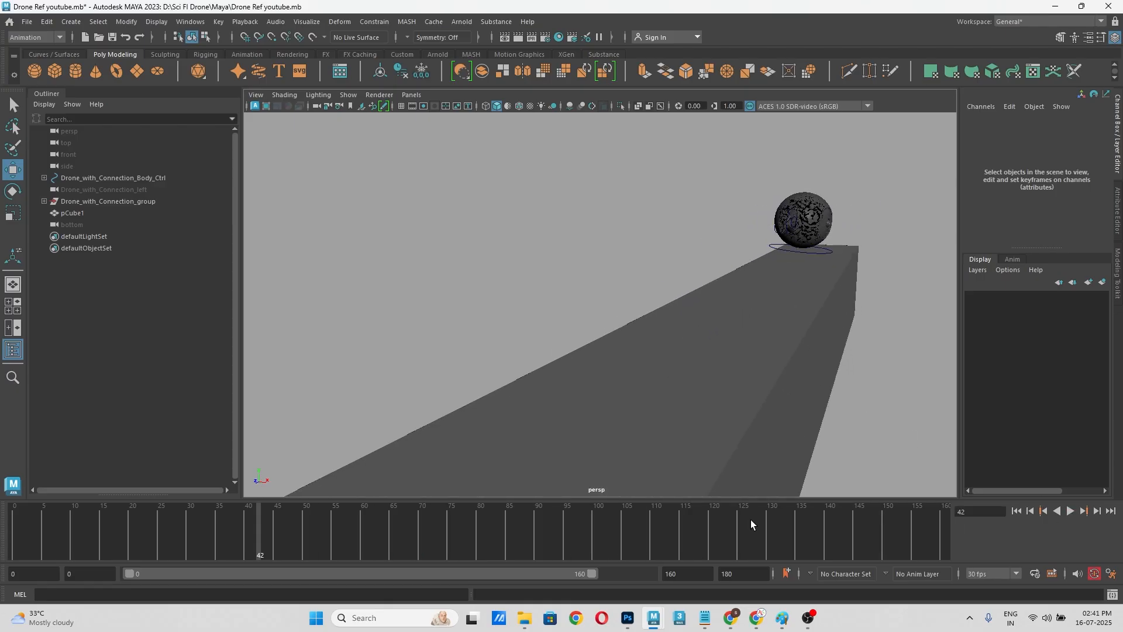
click(1071, 511)
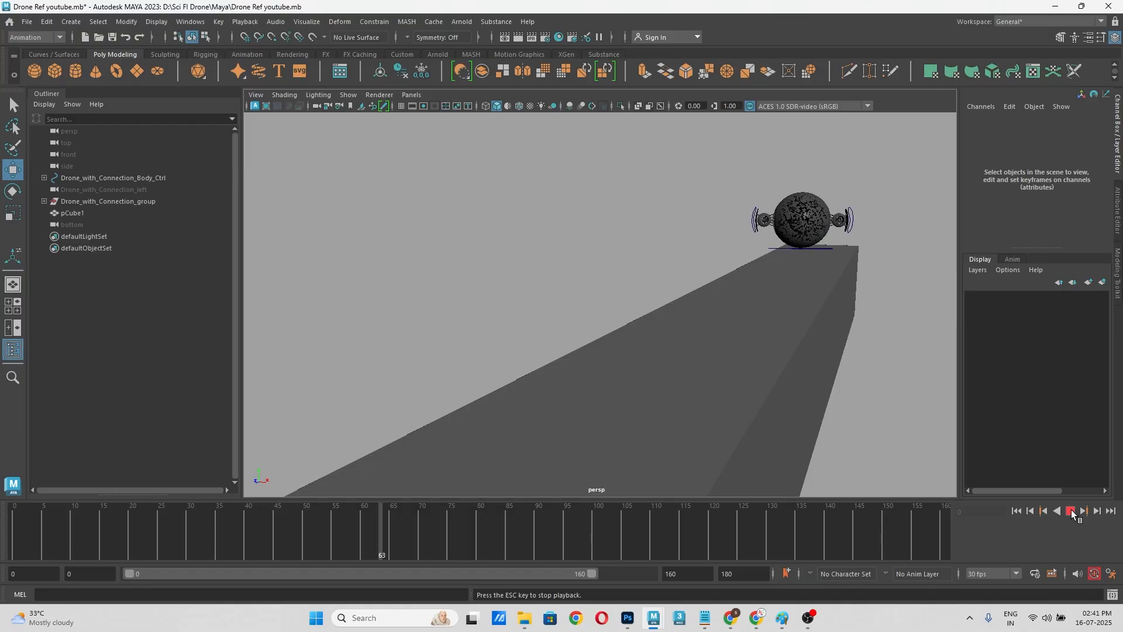
alt+drag(865, 410, 814, 401)
mouse_move(814, 402)
alt+middle_down()
mouse_move(915, 396)
mouse_move(684, 446)
mouse_move(835, 421)
mouse_move(801, 420)
alt+middle_up()
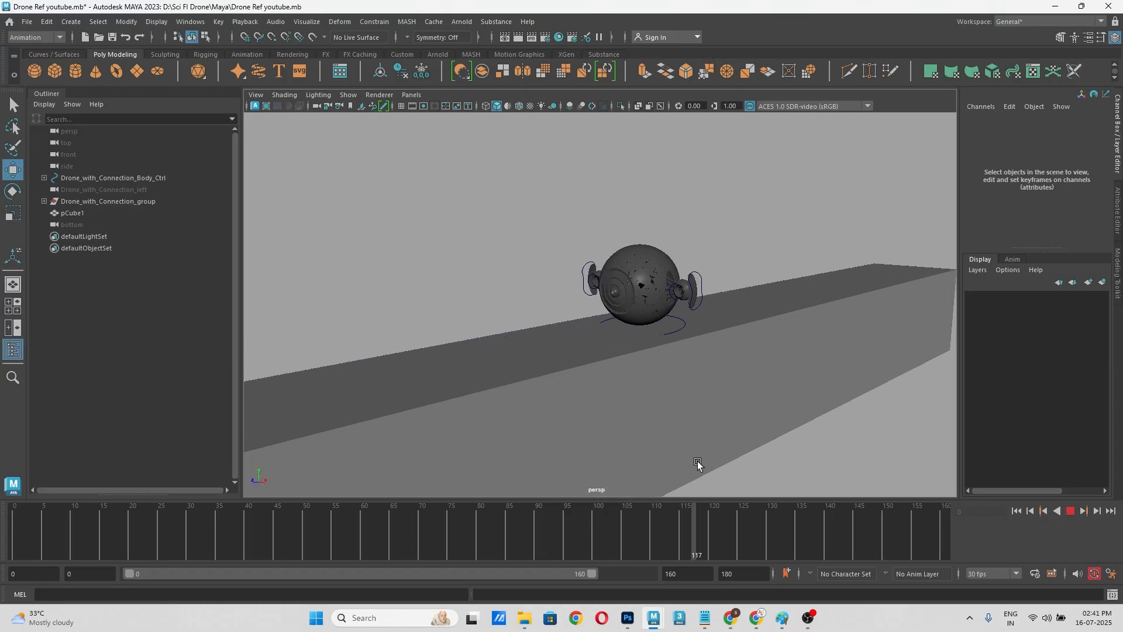
Step: Restart the perspective playback from frame 0 to review the rise, arm extension and turn up close
click(1070, 510)
drag(511, 552, 1, 626)
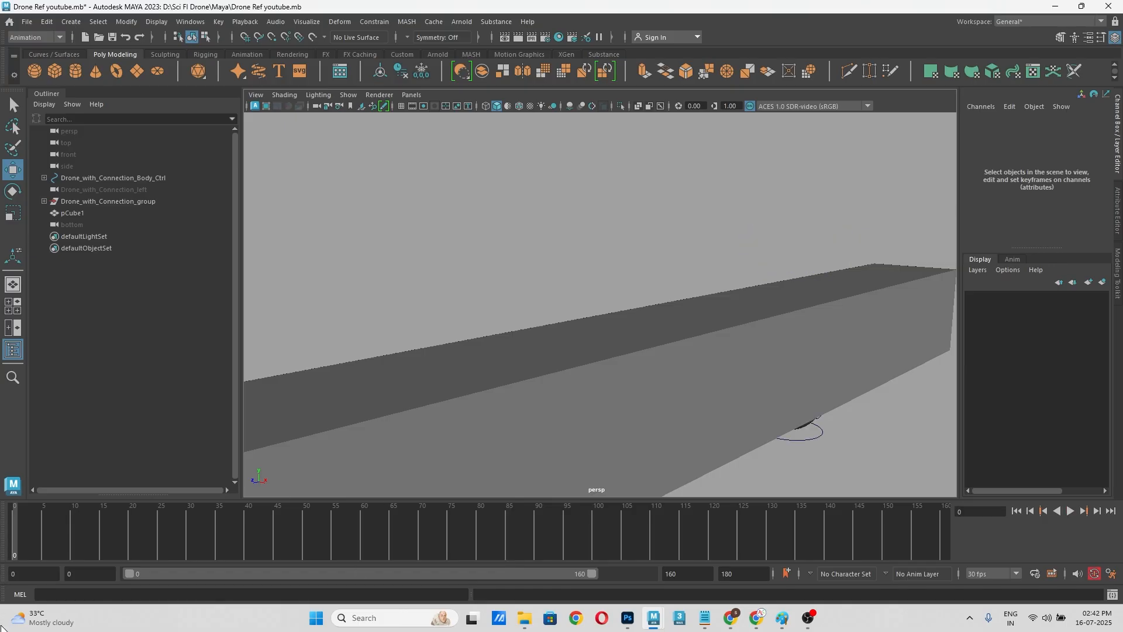
click(1068, 513)
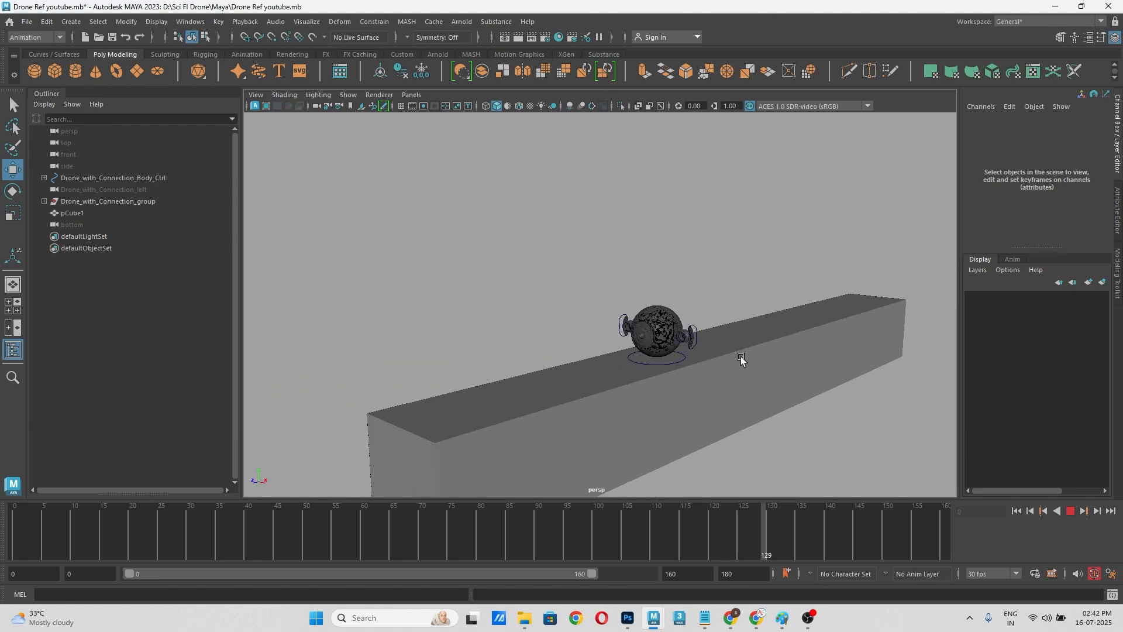
click(1070, 511)
Step: Examine the drone's body and extended arms up close at frame 46, and scrub forward through the turn
alt+middle_drag(799, 383, 471, 378)
scroll(629, 368, up, 3)
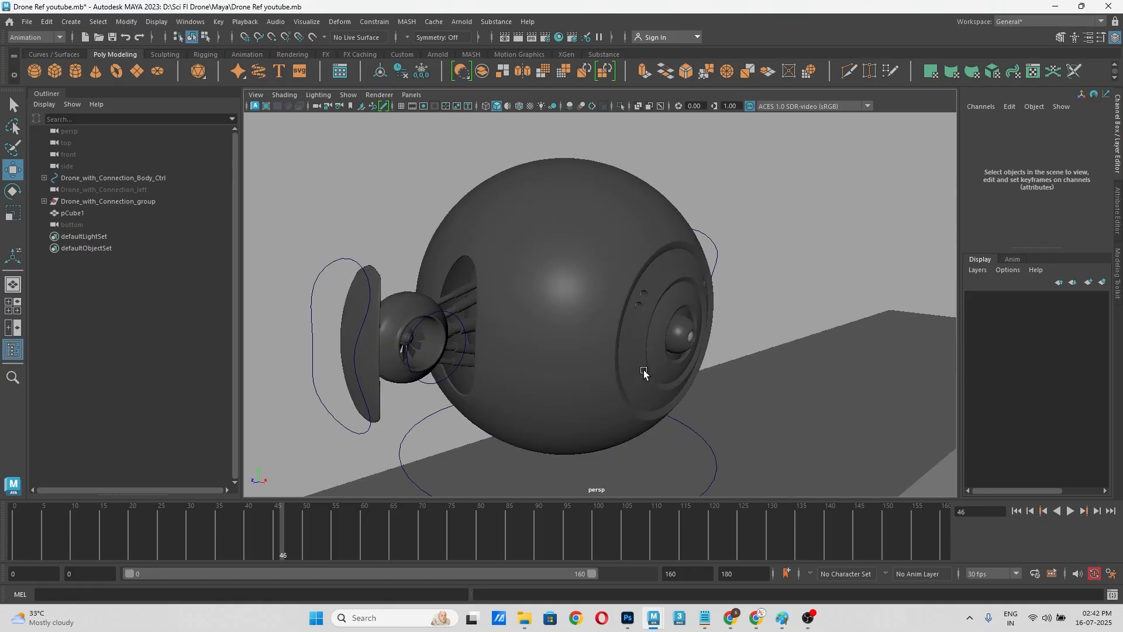
alt+drag(735, 380, 679, 368)
alt+middle_drag(680, 369, 789, 360)
key(alt+v)
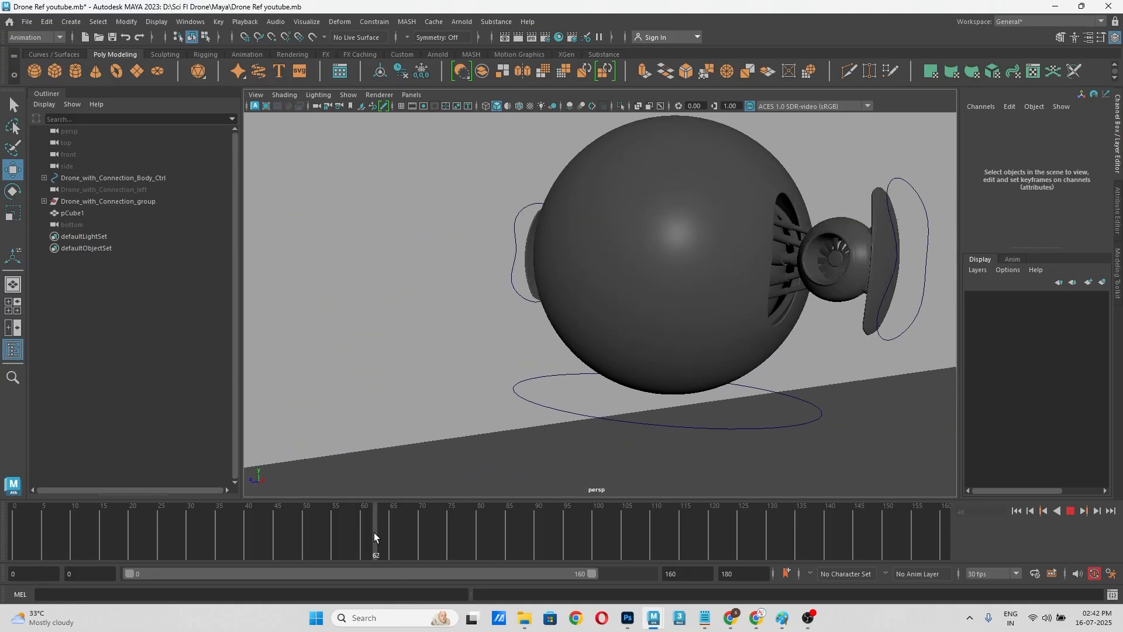
drag(459, 533, 564, 527)
Step: Scrub on to frame 112 and examine the drone's front and side fan up close
alt+middle_drag(576, 400, 744, 392)
scroll(744, 392, down, 3)
alt+drag(763, 393, 821, 392)
click(597, 545)
drag(620, 546, 662, 545)
alt+middle_drag(657, 458, 533, 400)
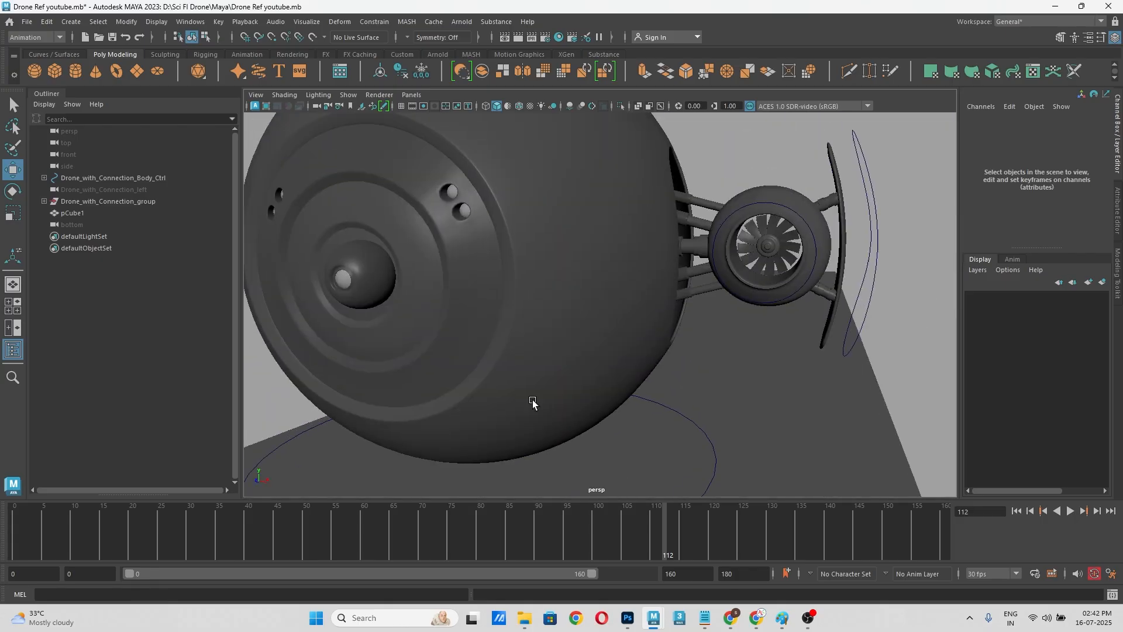
Step: Scrub back to frame 84, bring the whole drone and cube into view, and save the scene
key(alt+v)
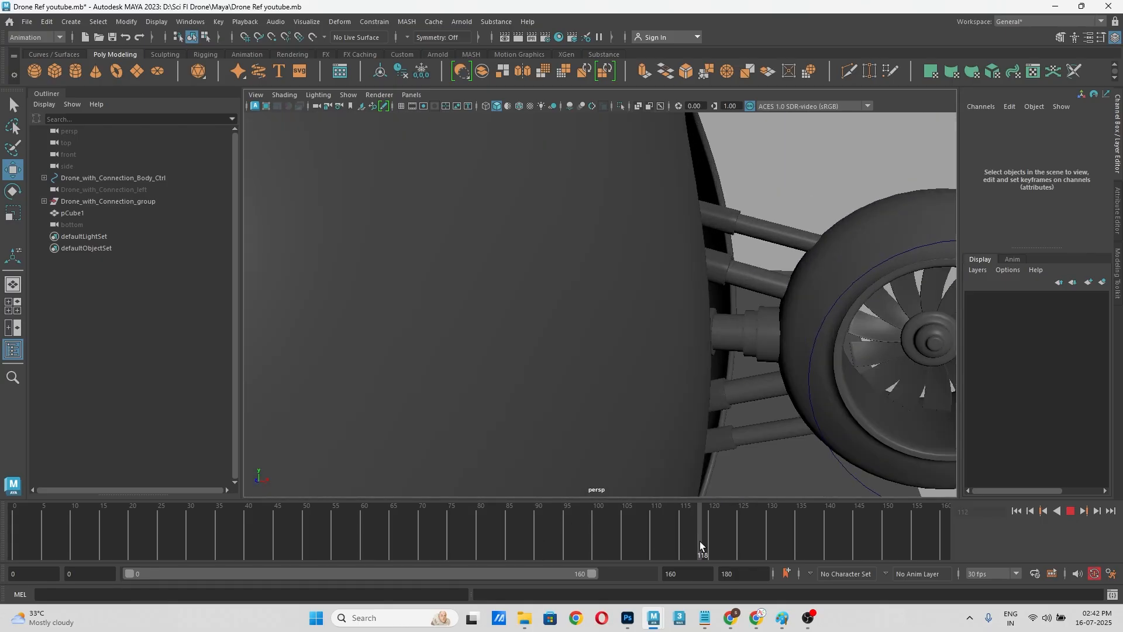
drag(684, 542, 504, 576)
mouse_move(720, 398)
alt+mouse_down()
mouse_move(685, 406)
mouse_move(706, 422)
mouse_move(702, 401)
alt+mouse_up()
scroll(699, 409, down, 3)
key(ctrl+s)
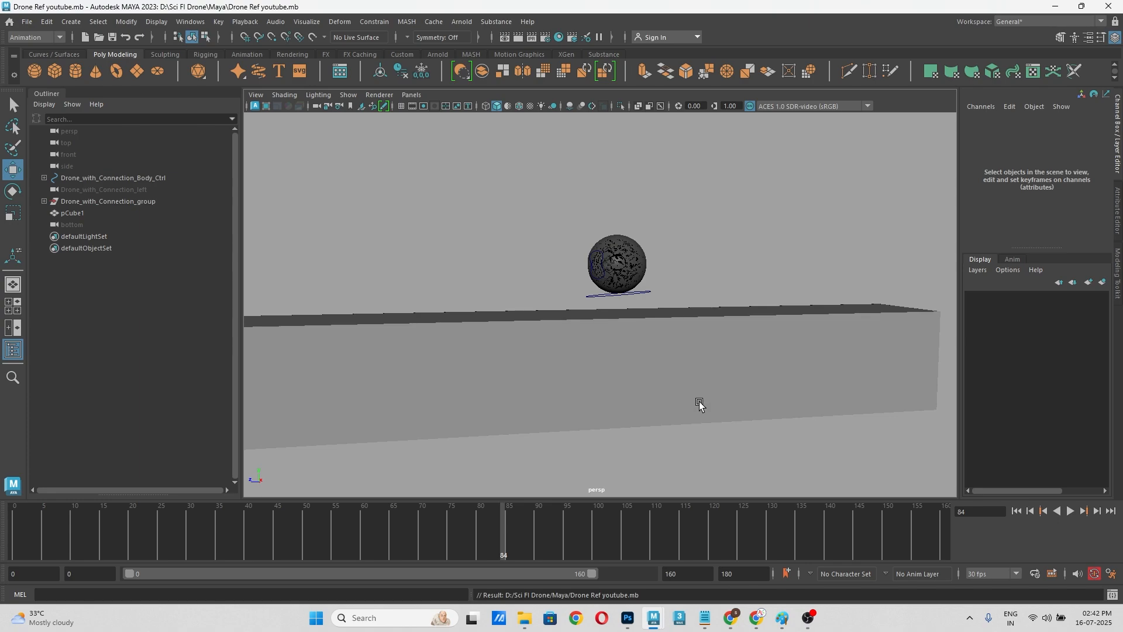